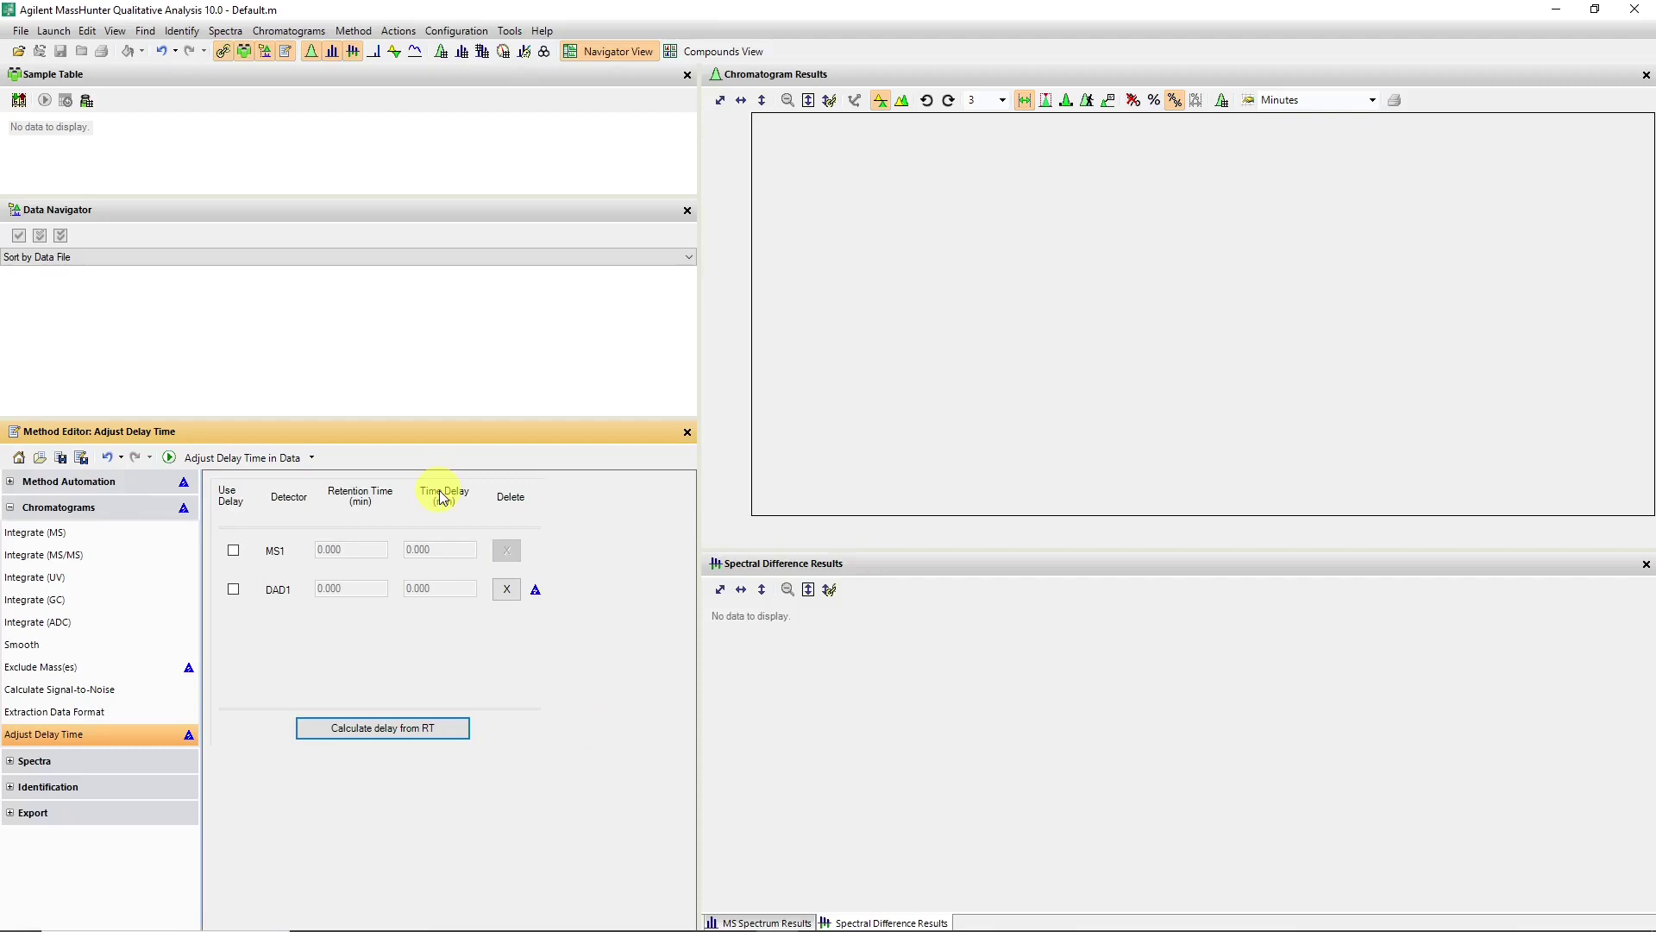
Set the method workflow to Sample Purity with Find by Formula as the compound mining option.
click(71, 481)
click(77, 506)
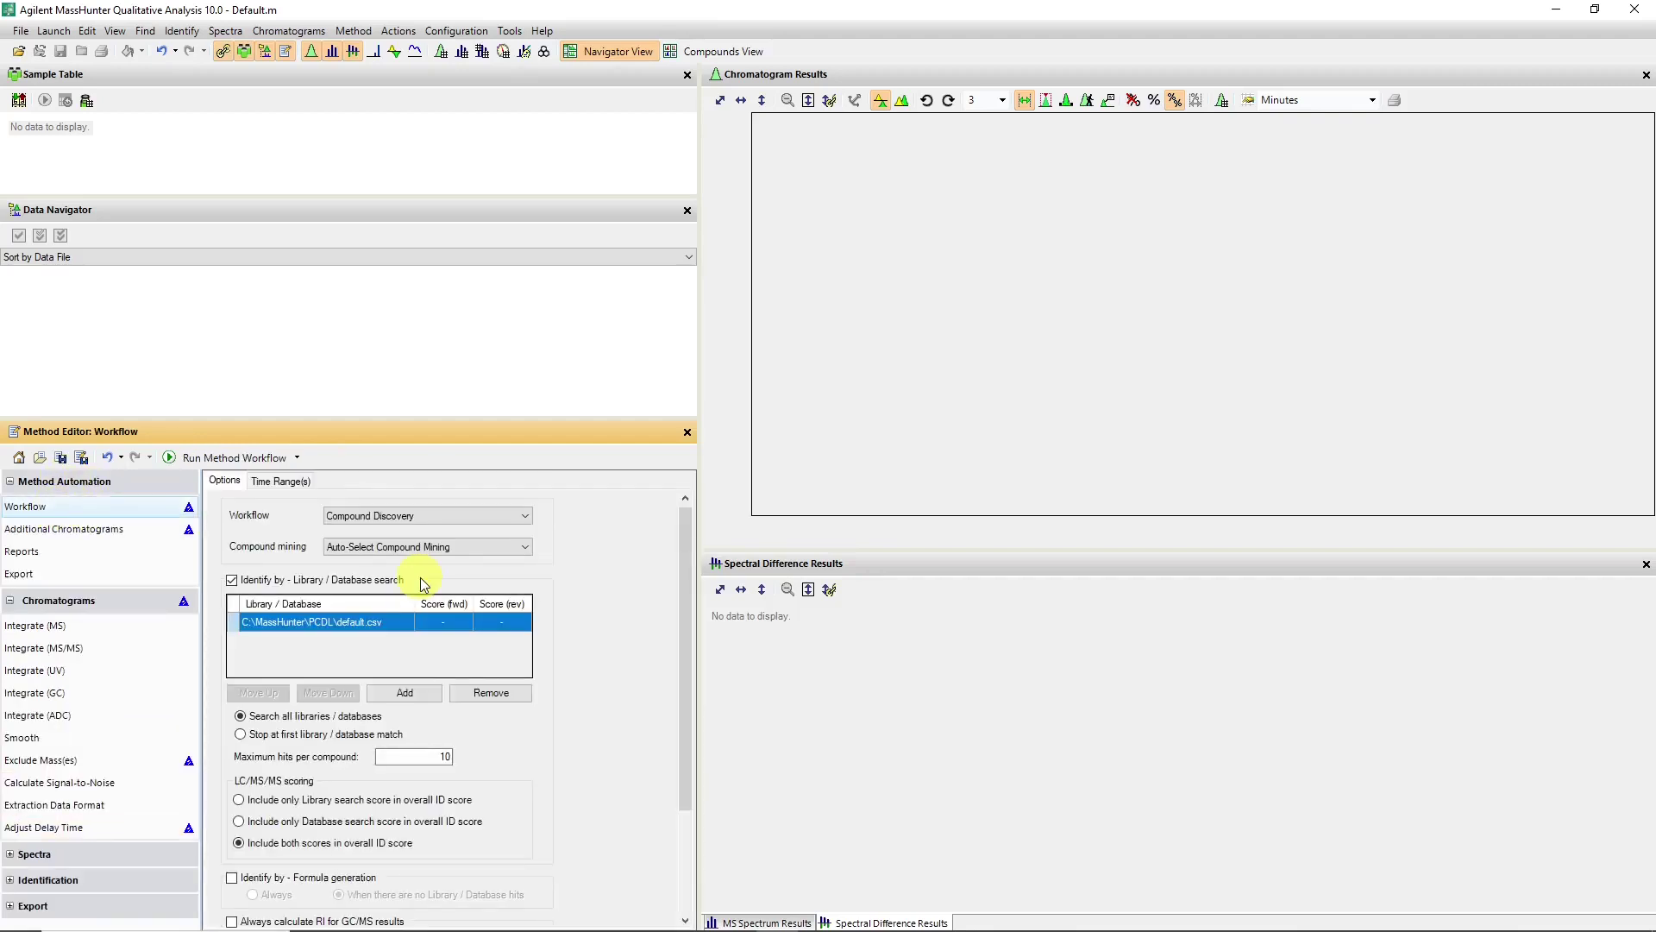
click(421, 518)
click(415, 547)
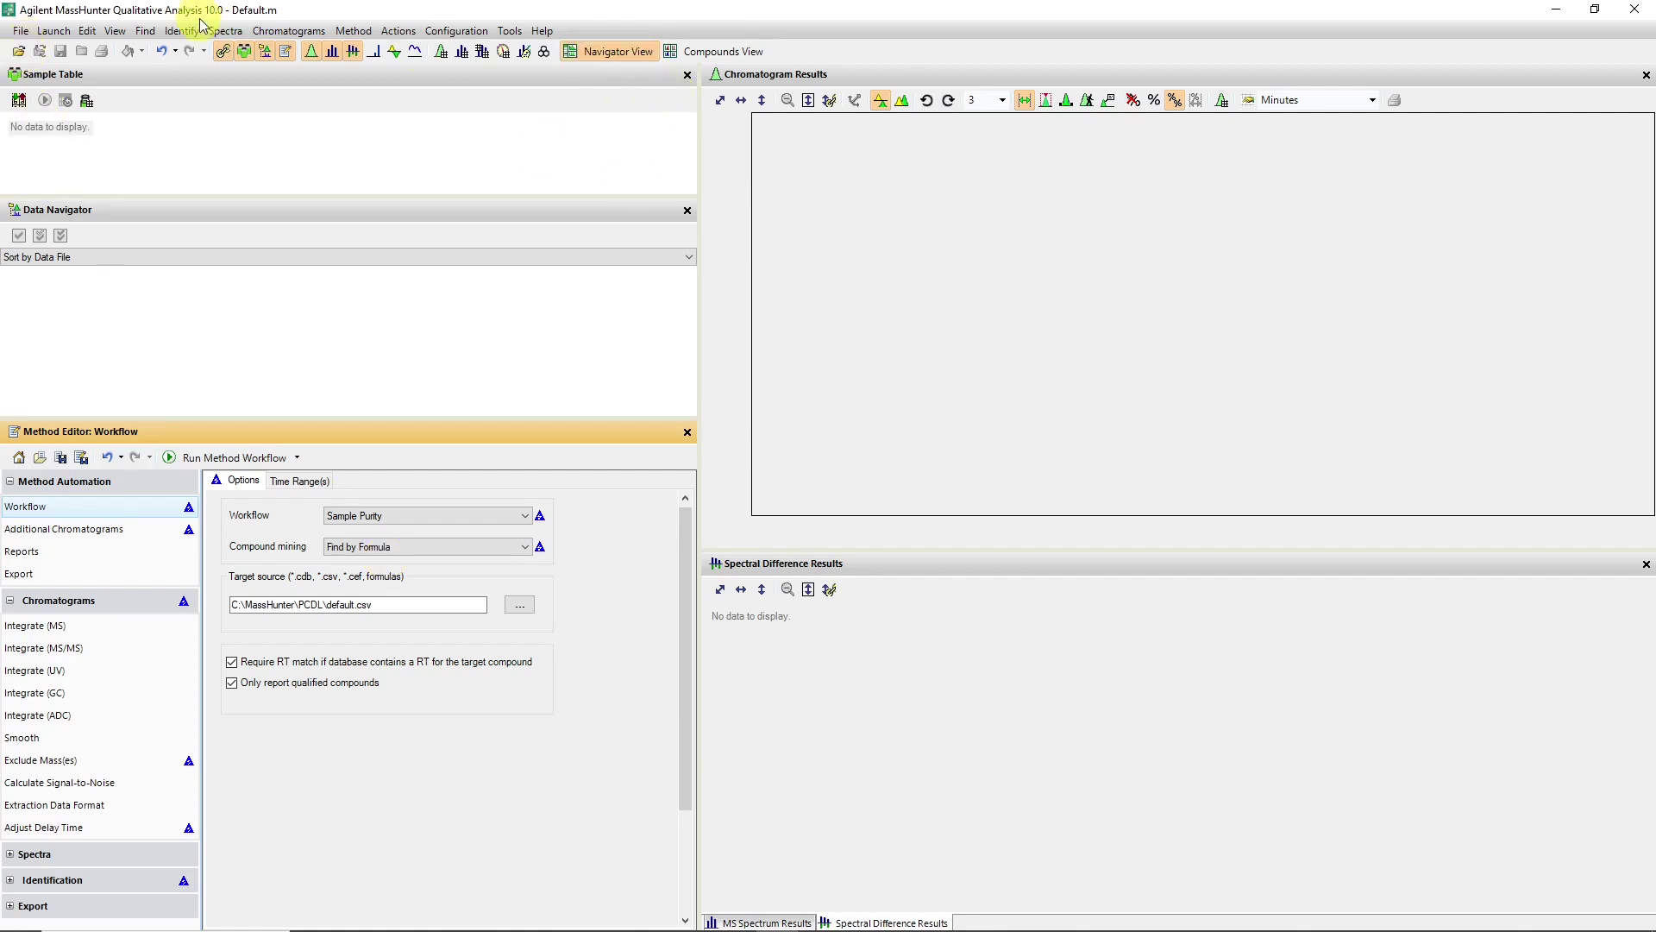
Open the data file Sample_purity.d using the current method.
click(18, 51)
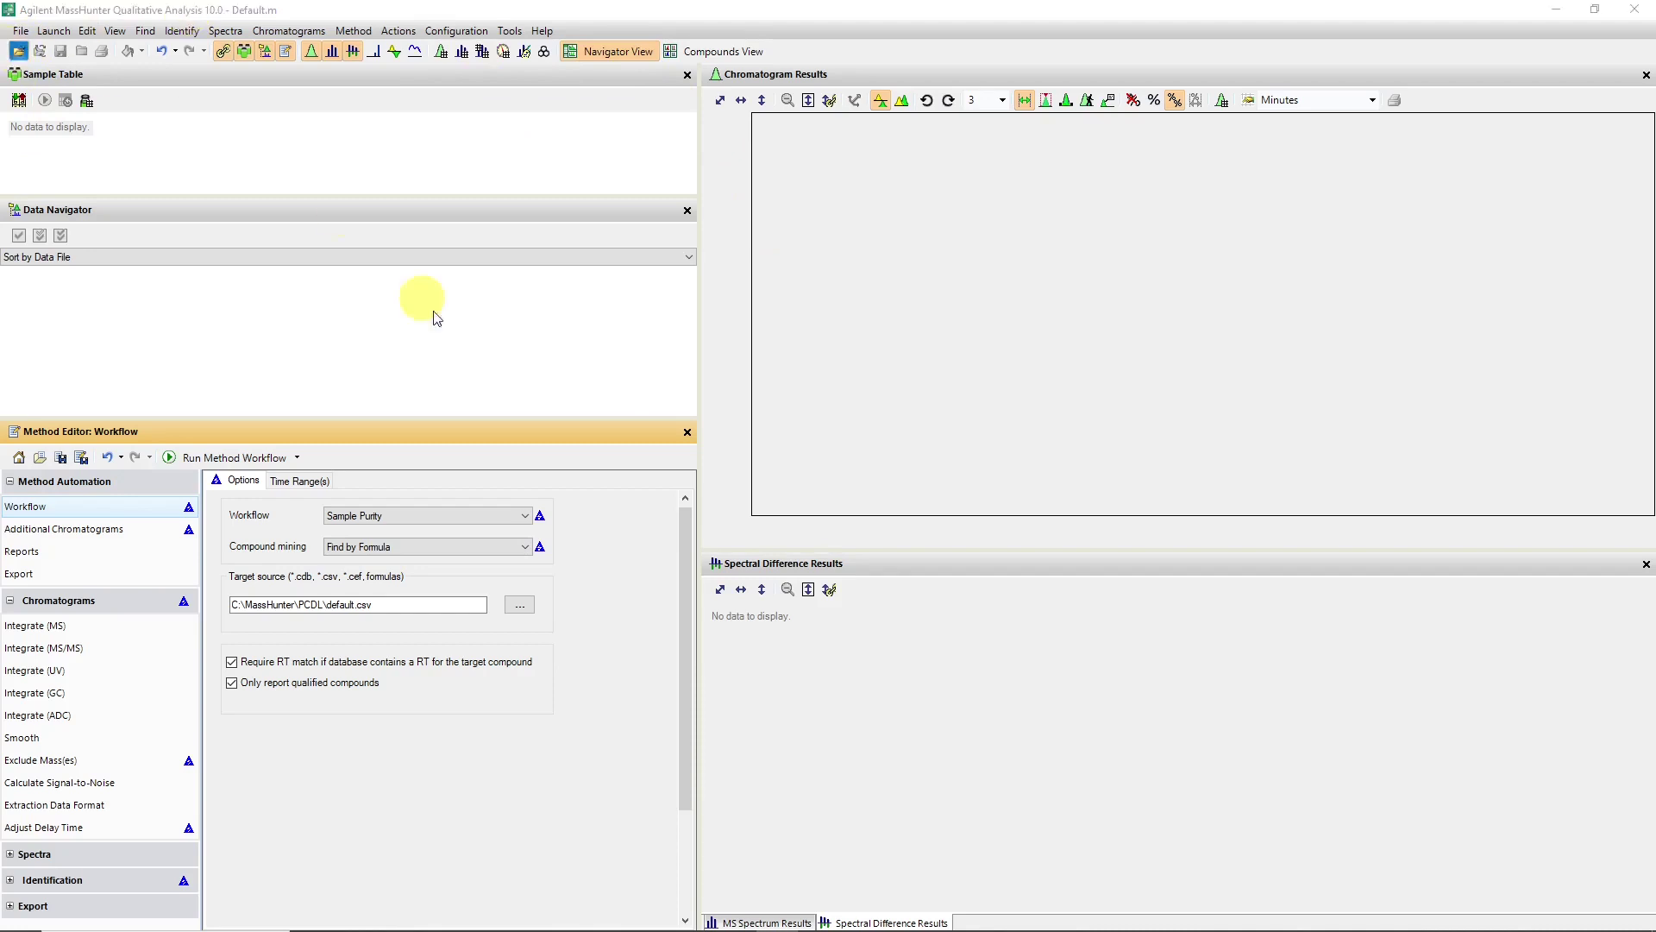
click(728, 249)
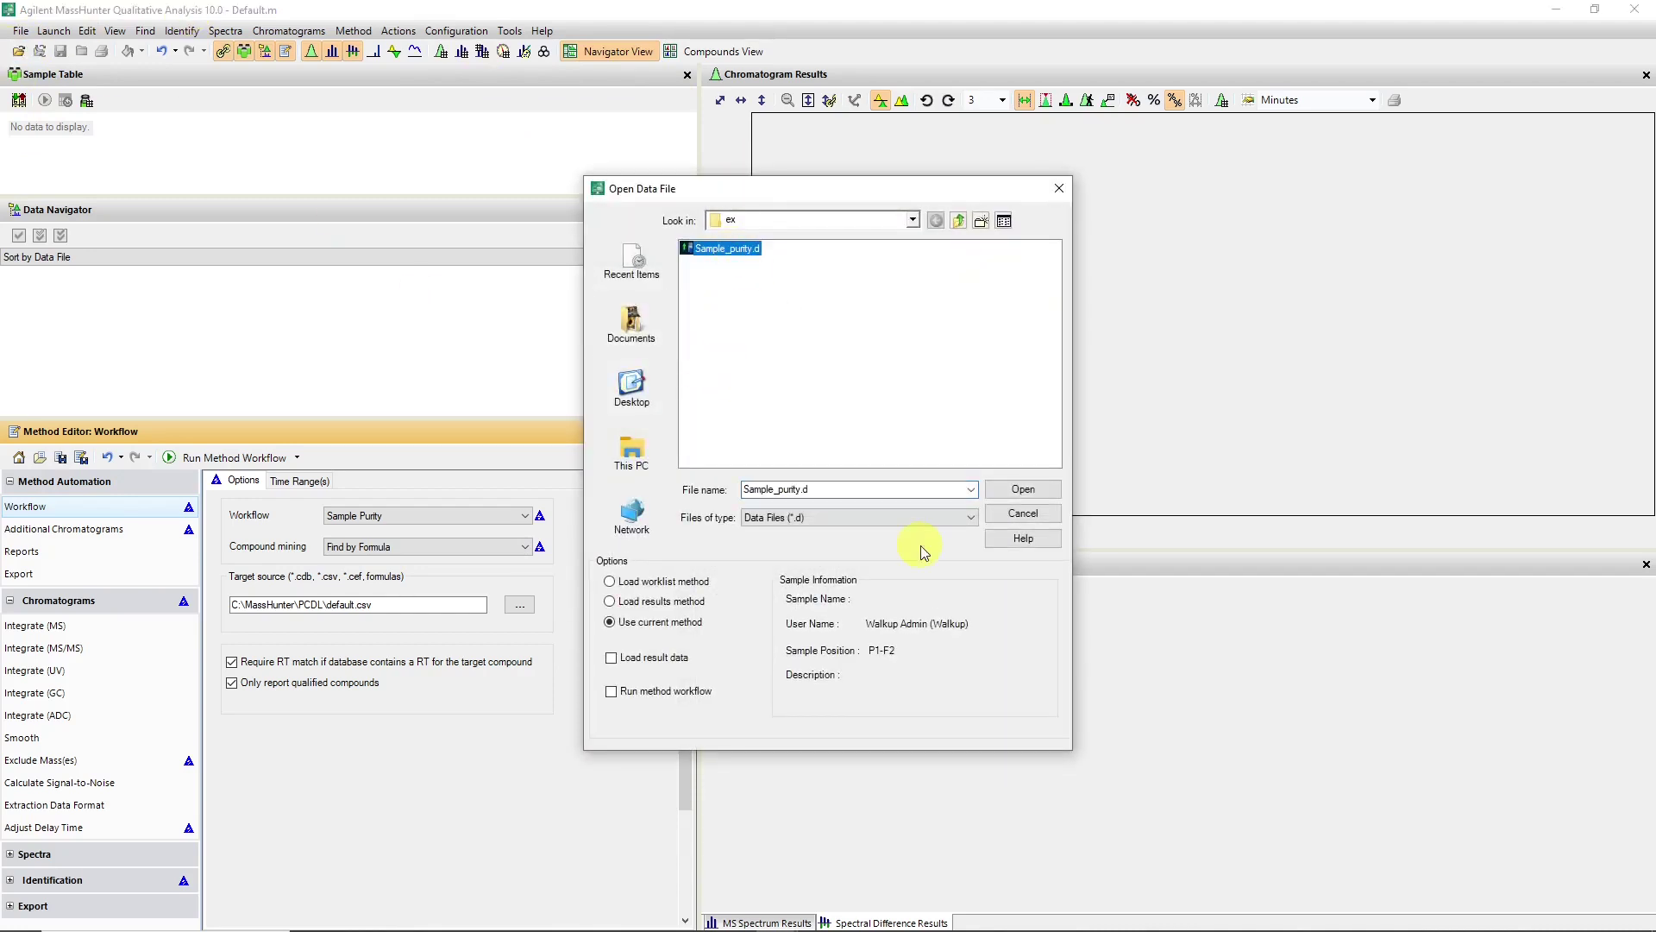
click(1023, 490)
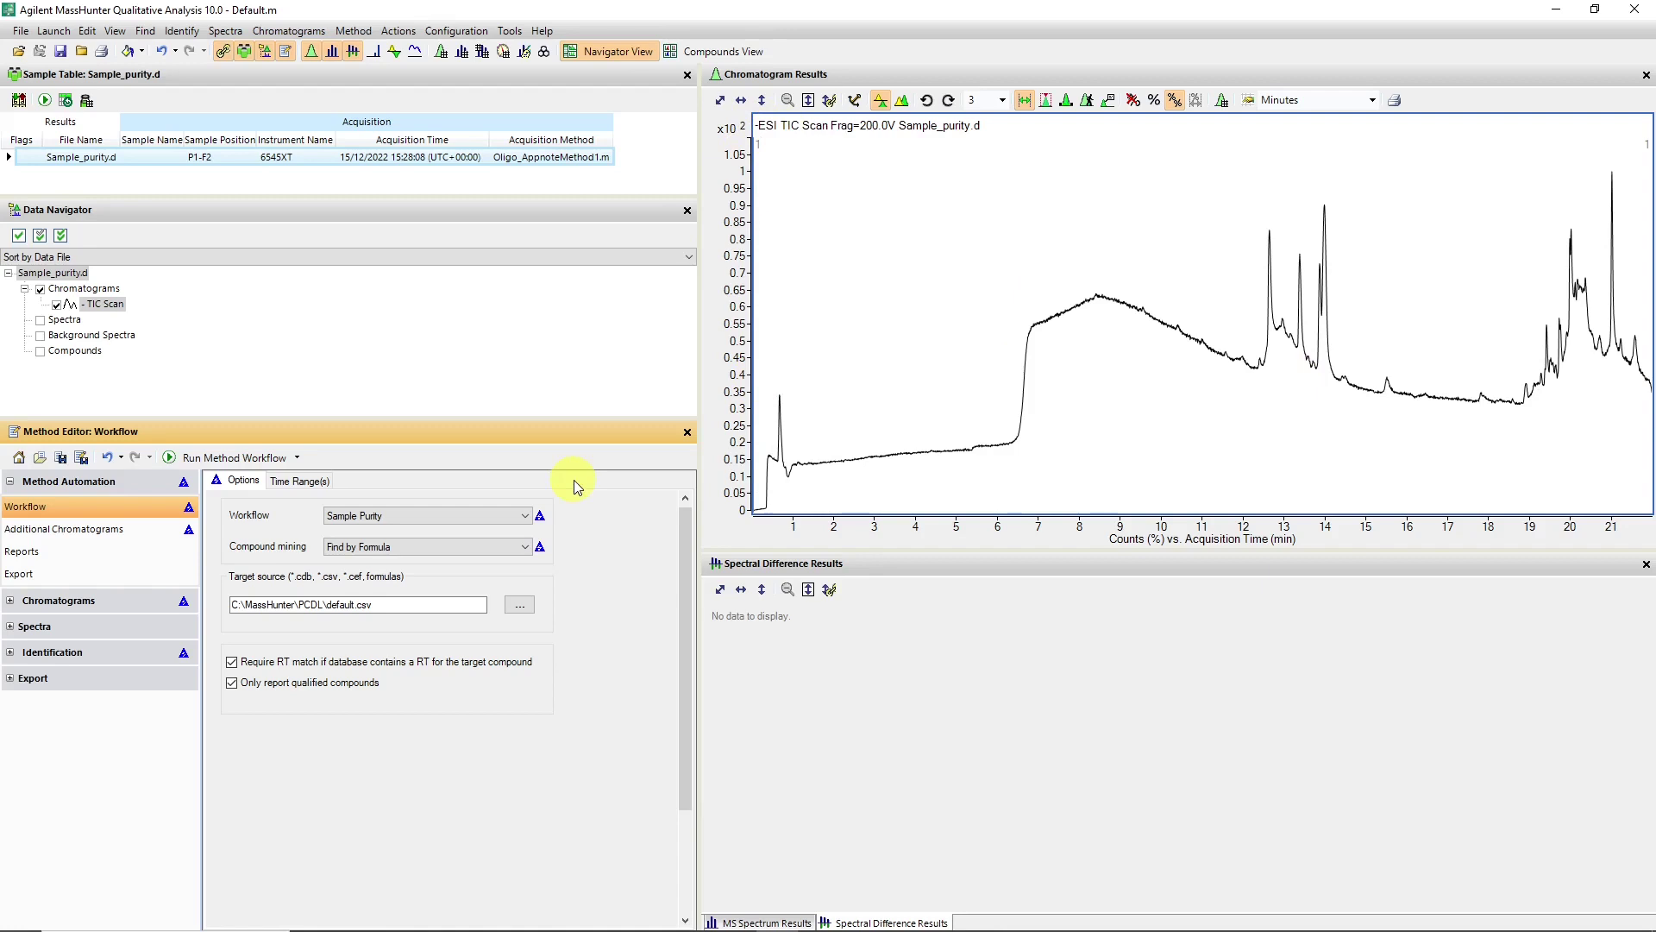
Replace the defined BPC chromatogram with DAD1 signal A (Sig=260.0,4.0 Ref=355.0,20.0), integrated when extracted, and extract it.
click(50, 529)
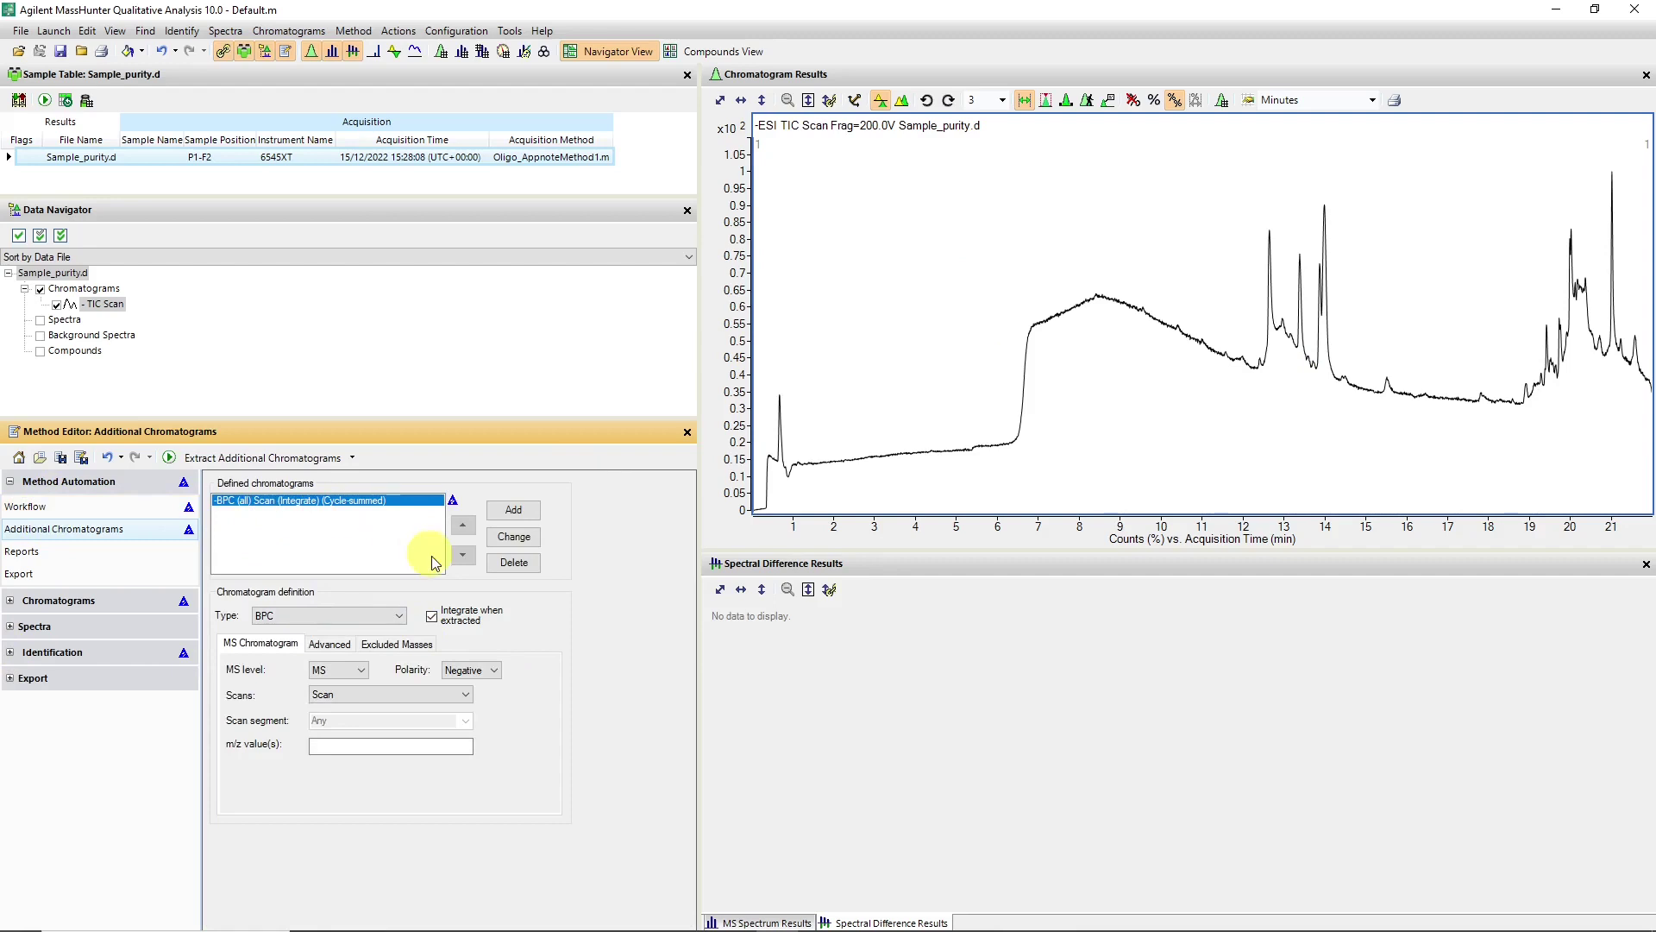
click(513, 562)
click(399, 617)
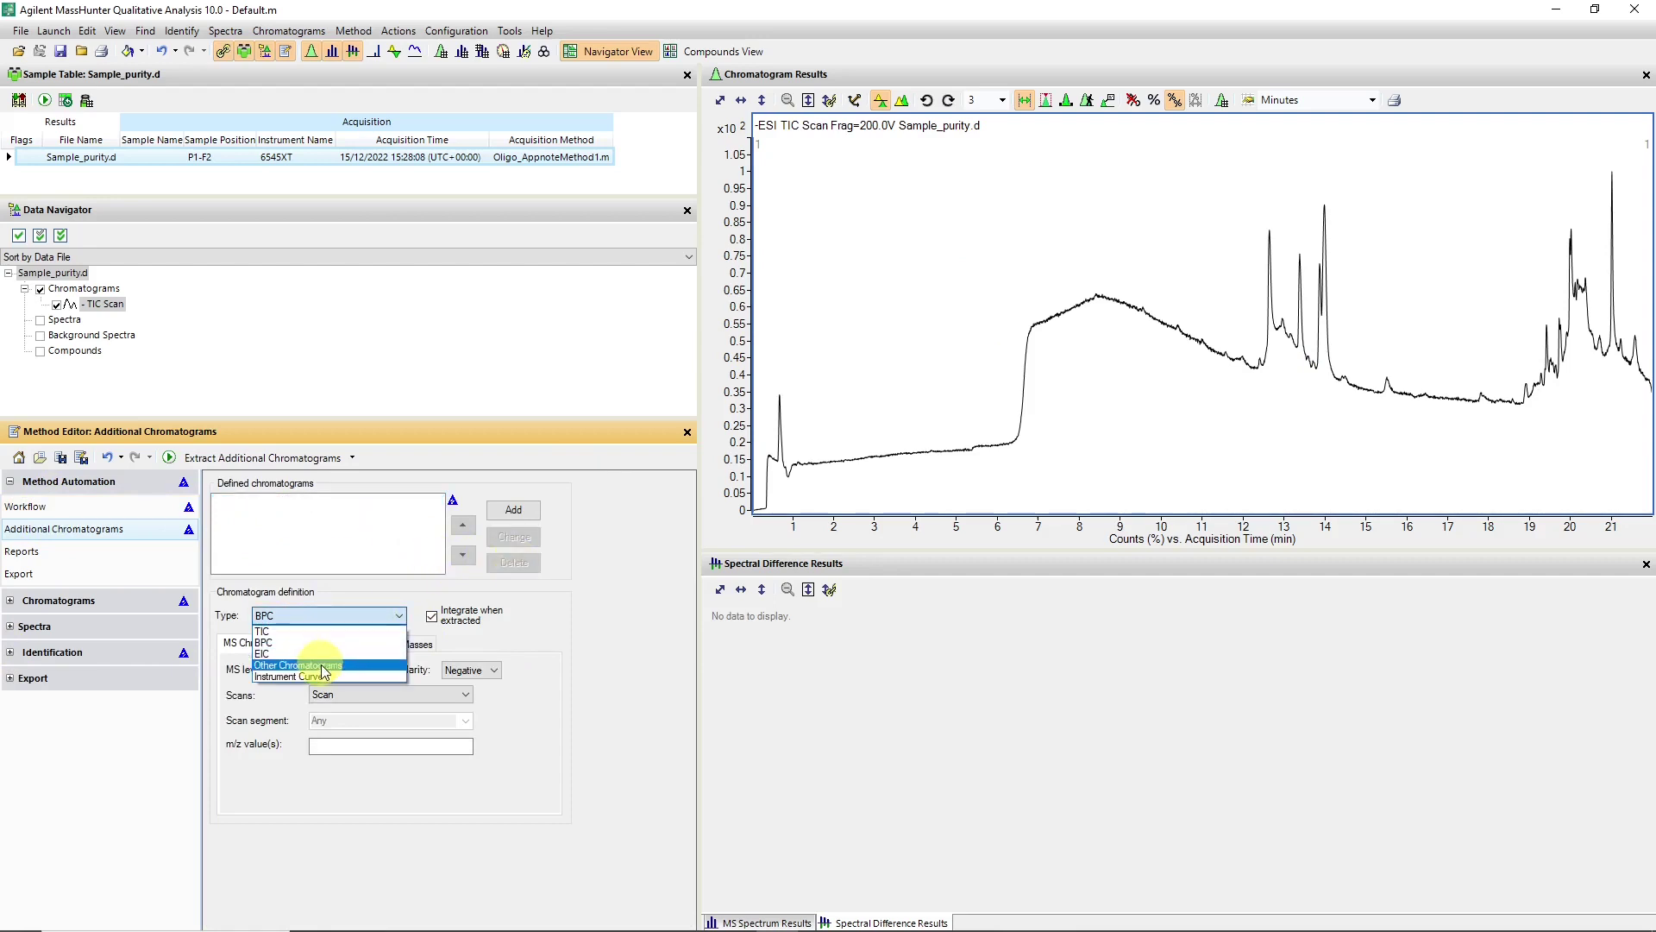
click(323, 671)
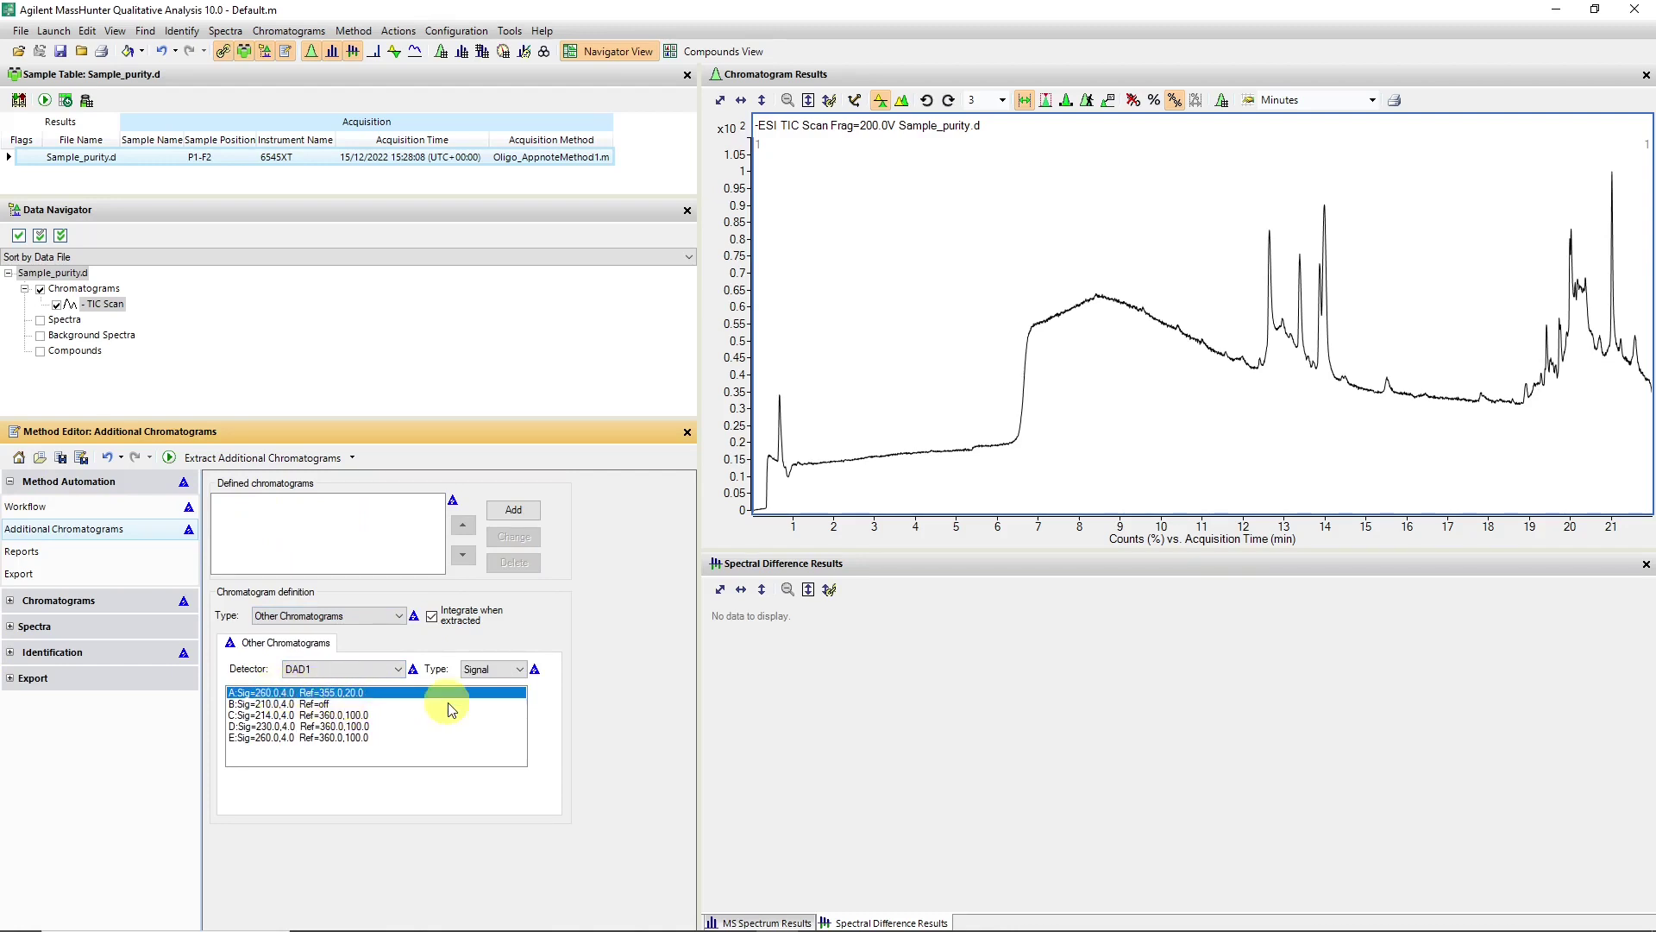
click(516, 509)
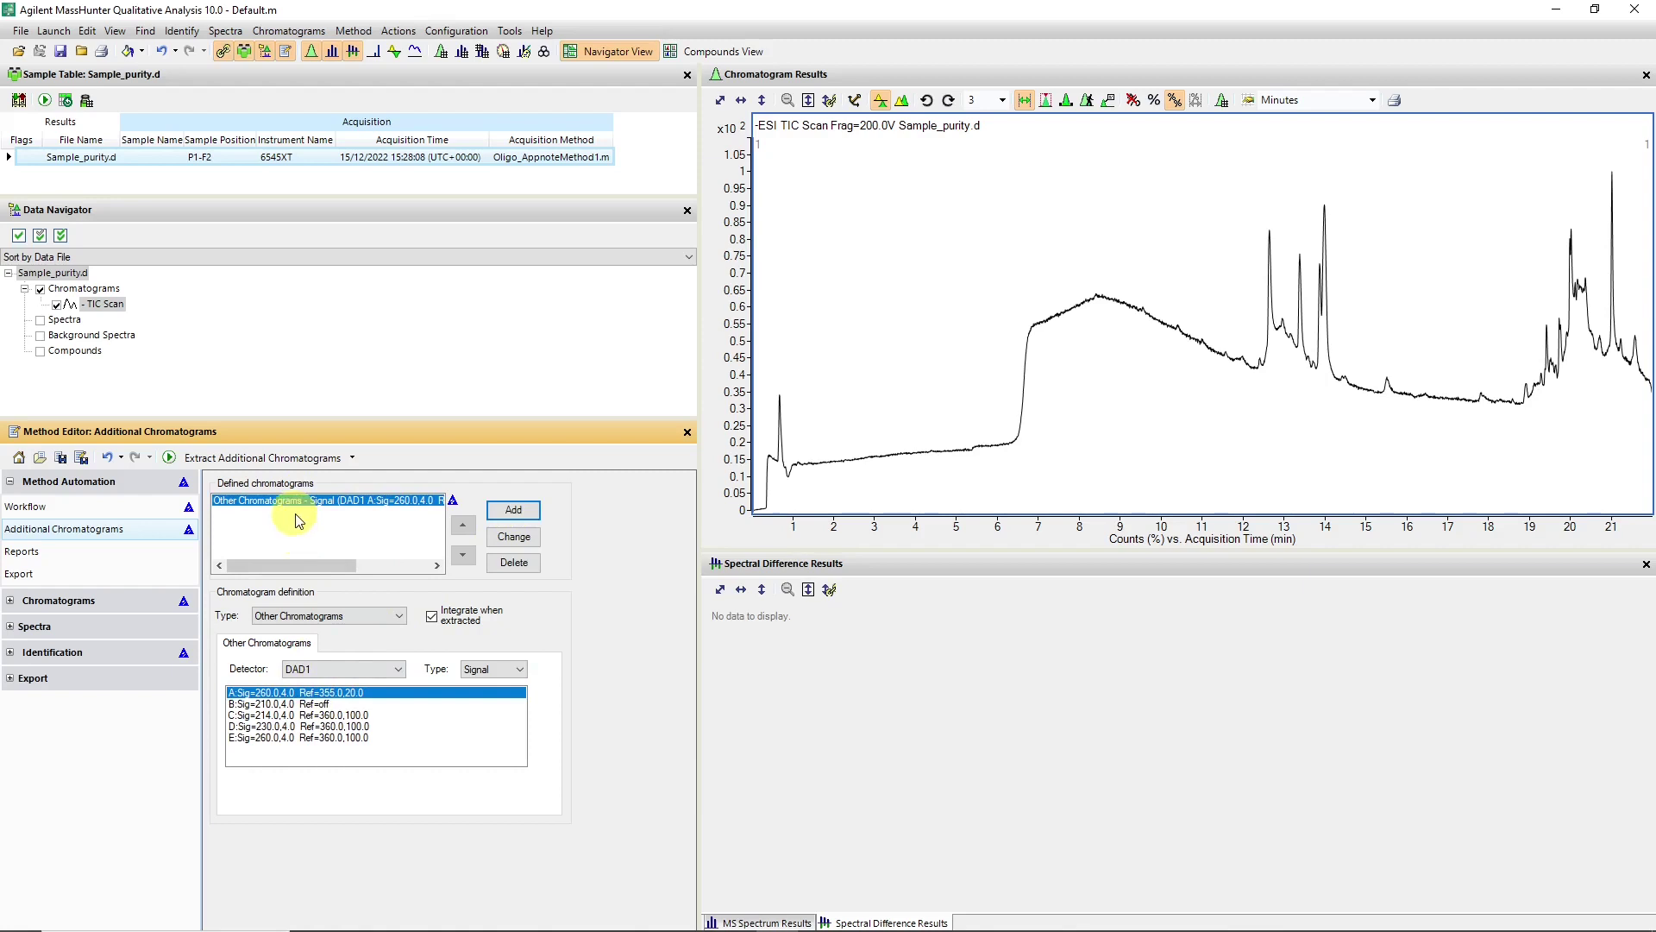
click(274, 456)
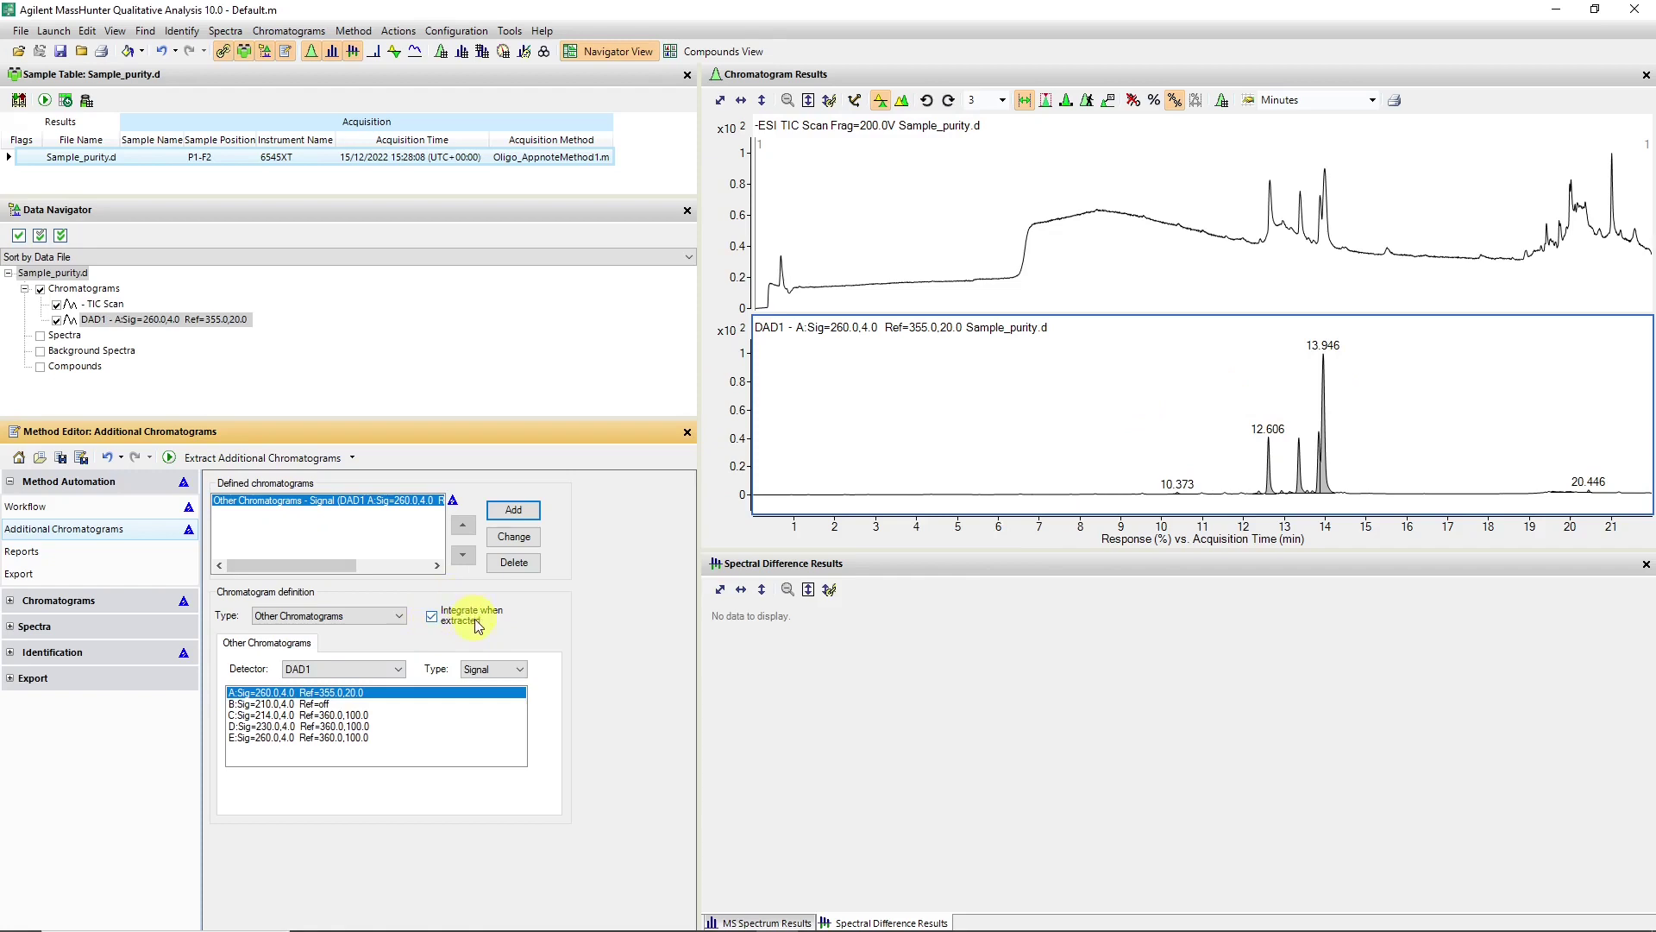
Extract an integrated EIC chromatogram from Sample_purity.d at m/z 1654.7274.
drag(1232, 394, 1375, 480)
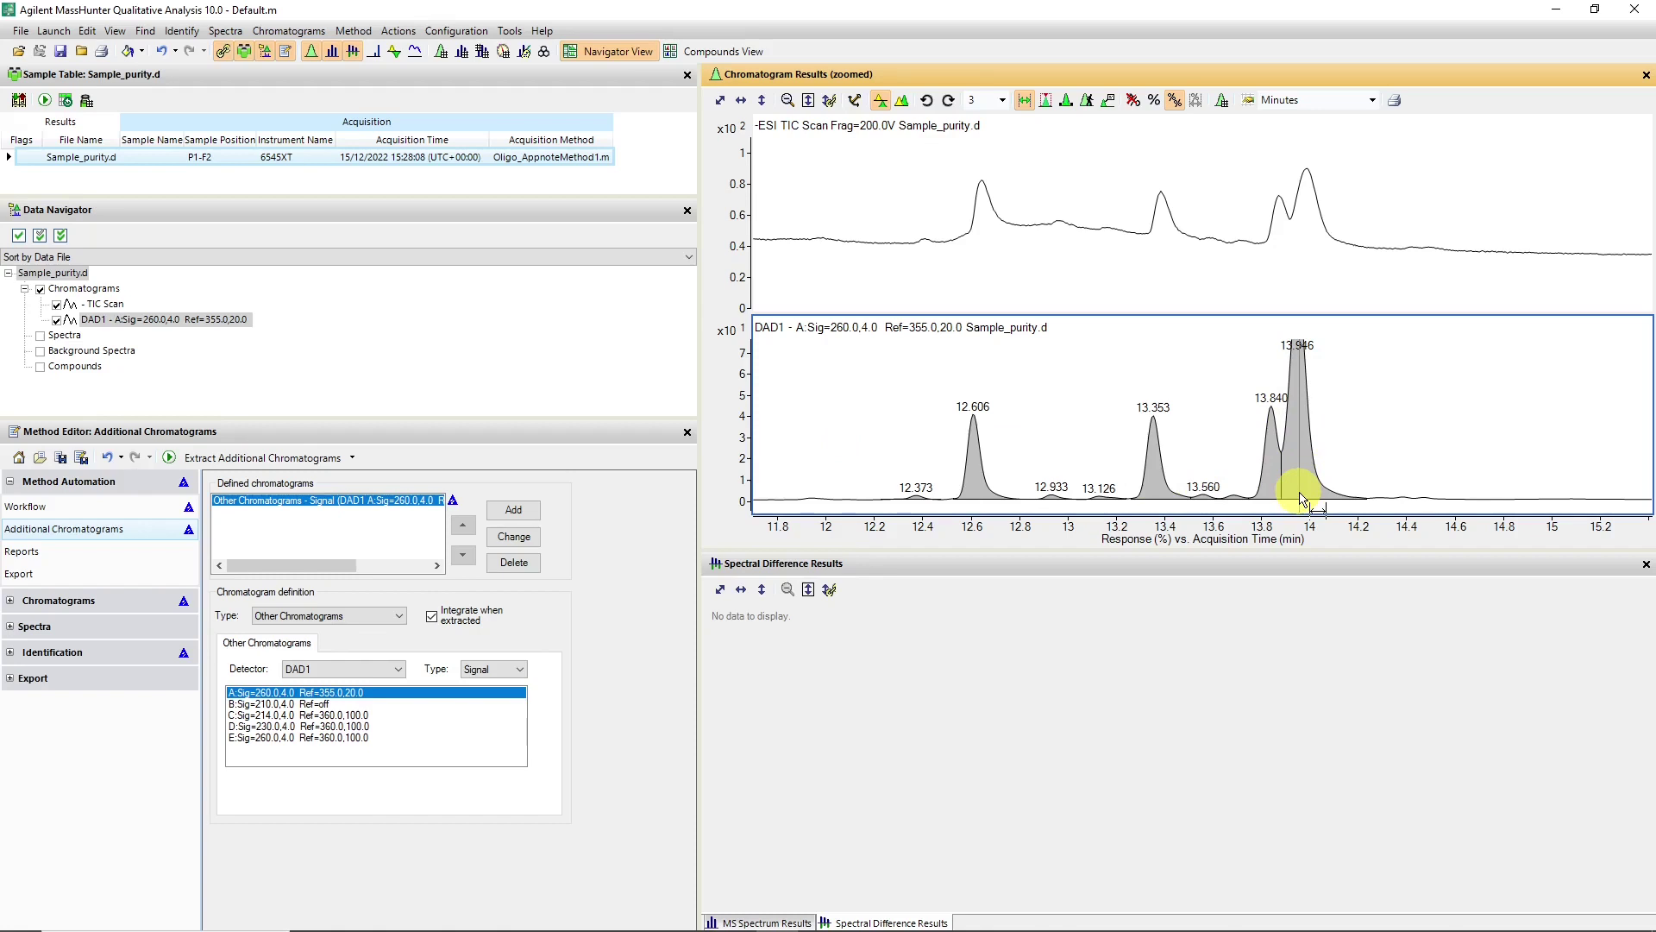
right_click(882, 214)
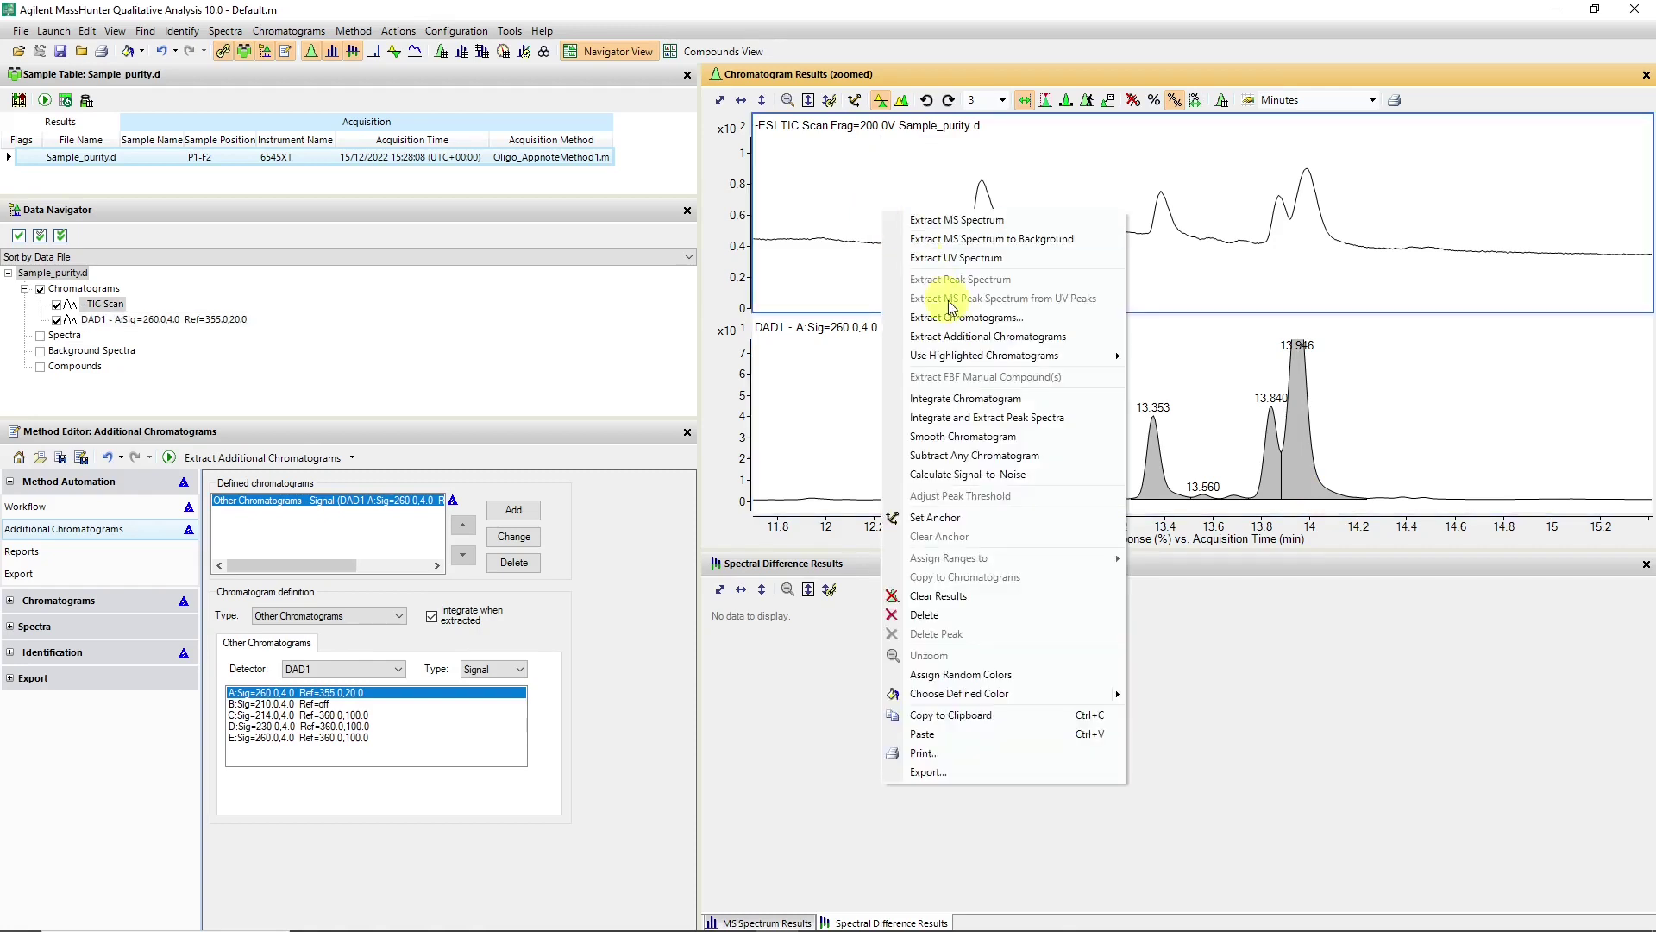
click(968, 320)
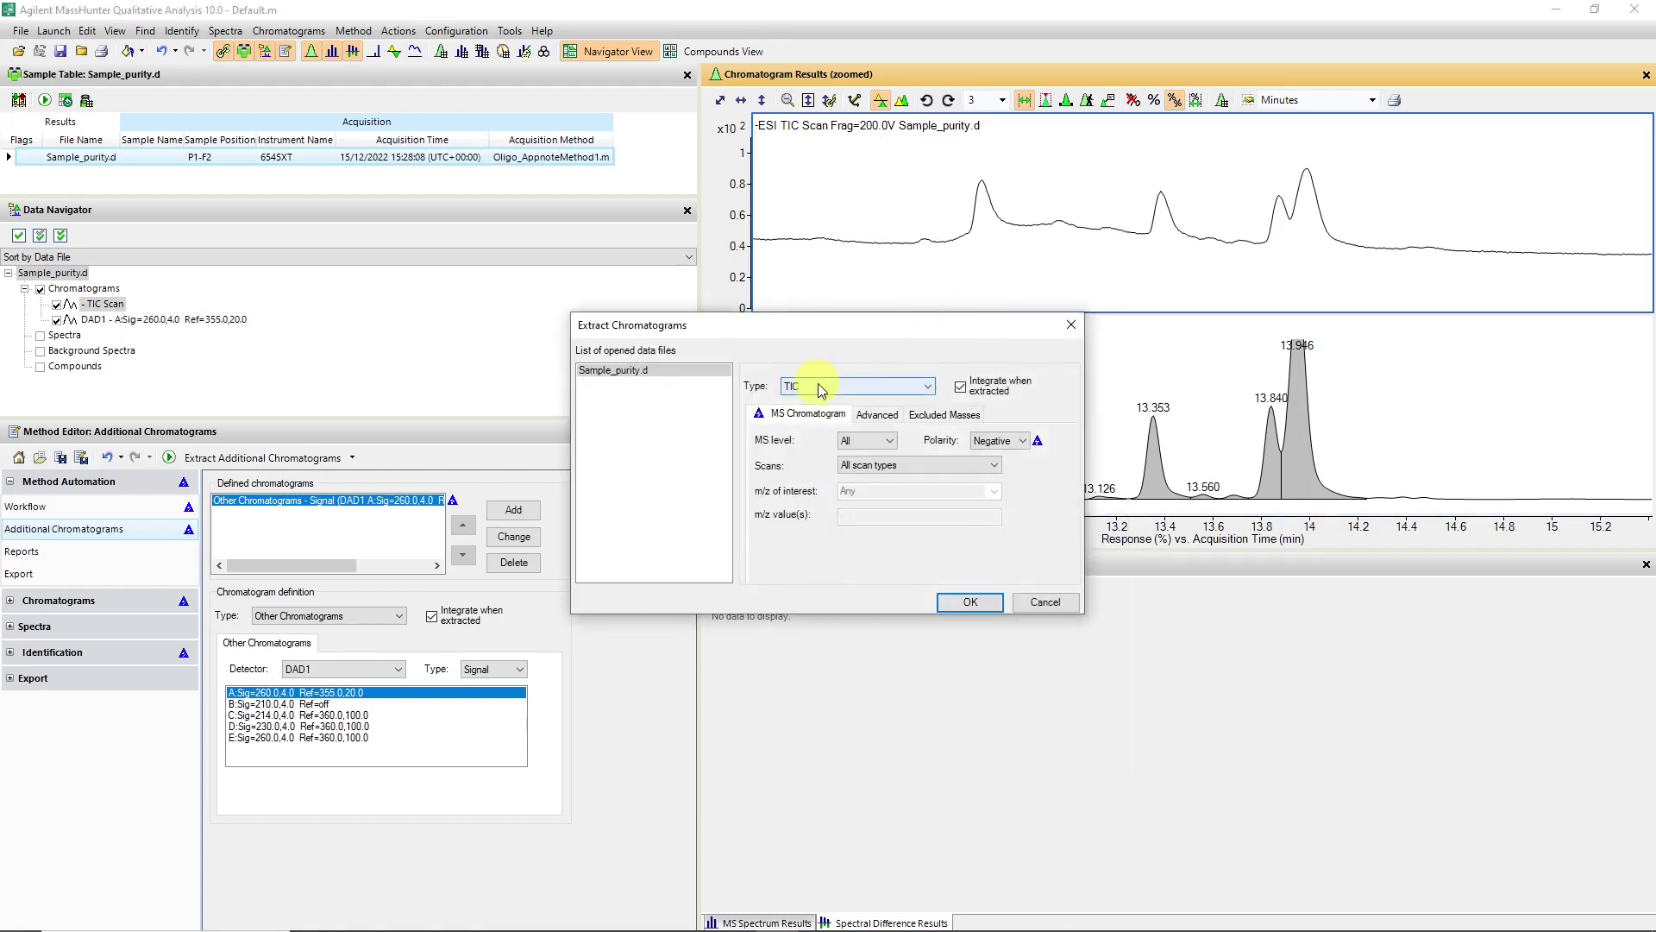
click(821, 386)
click(798, 424)
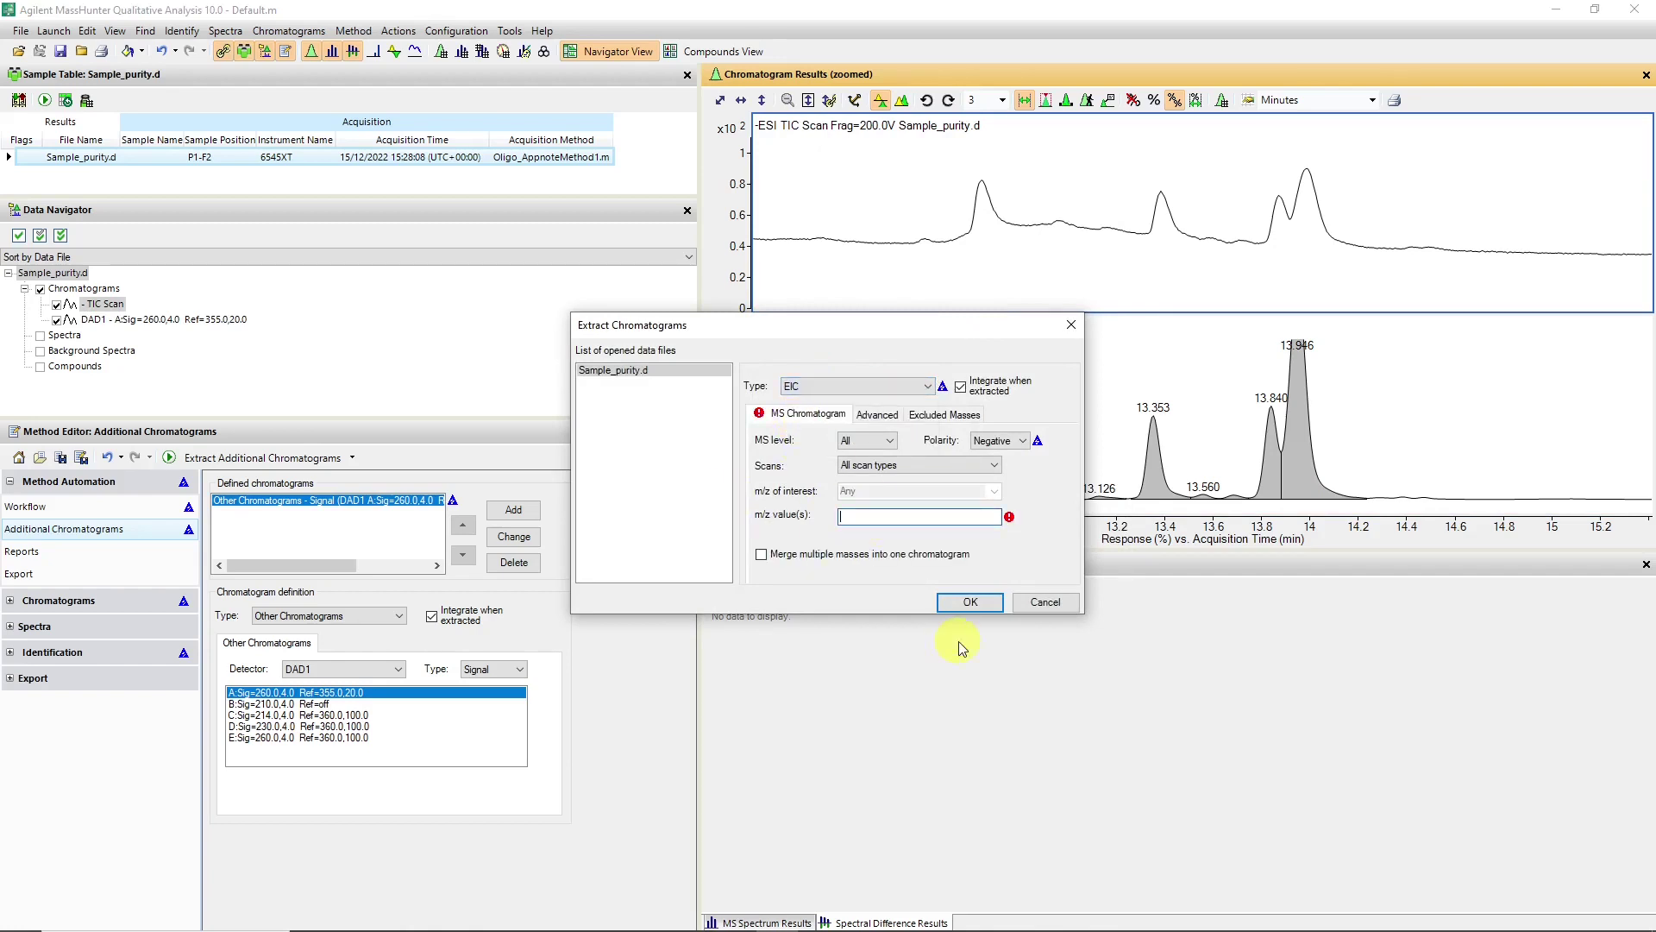
text(1654.7274)
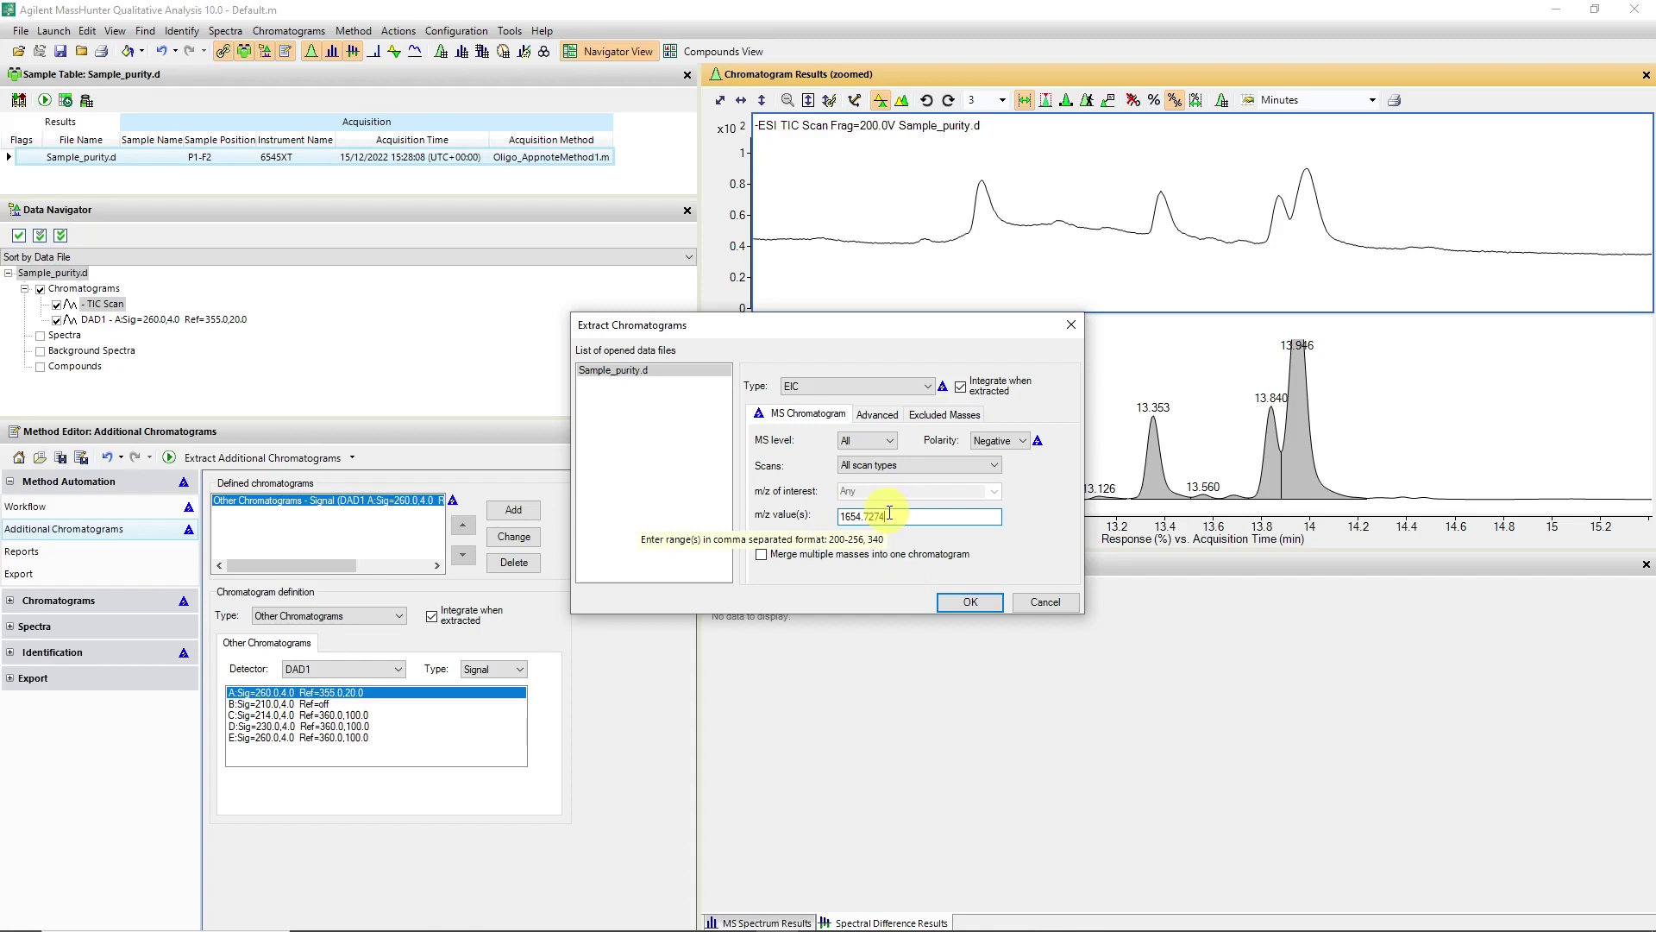
click(878, 415)
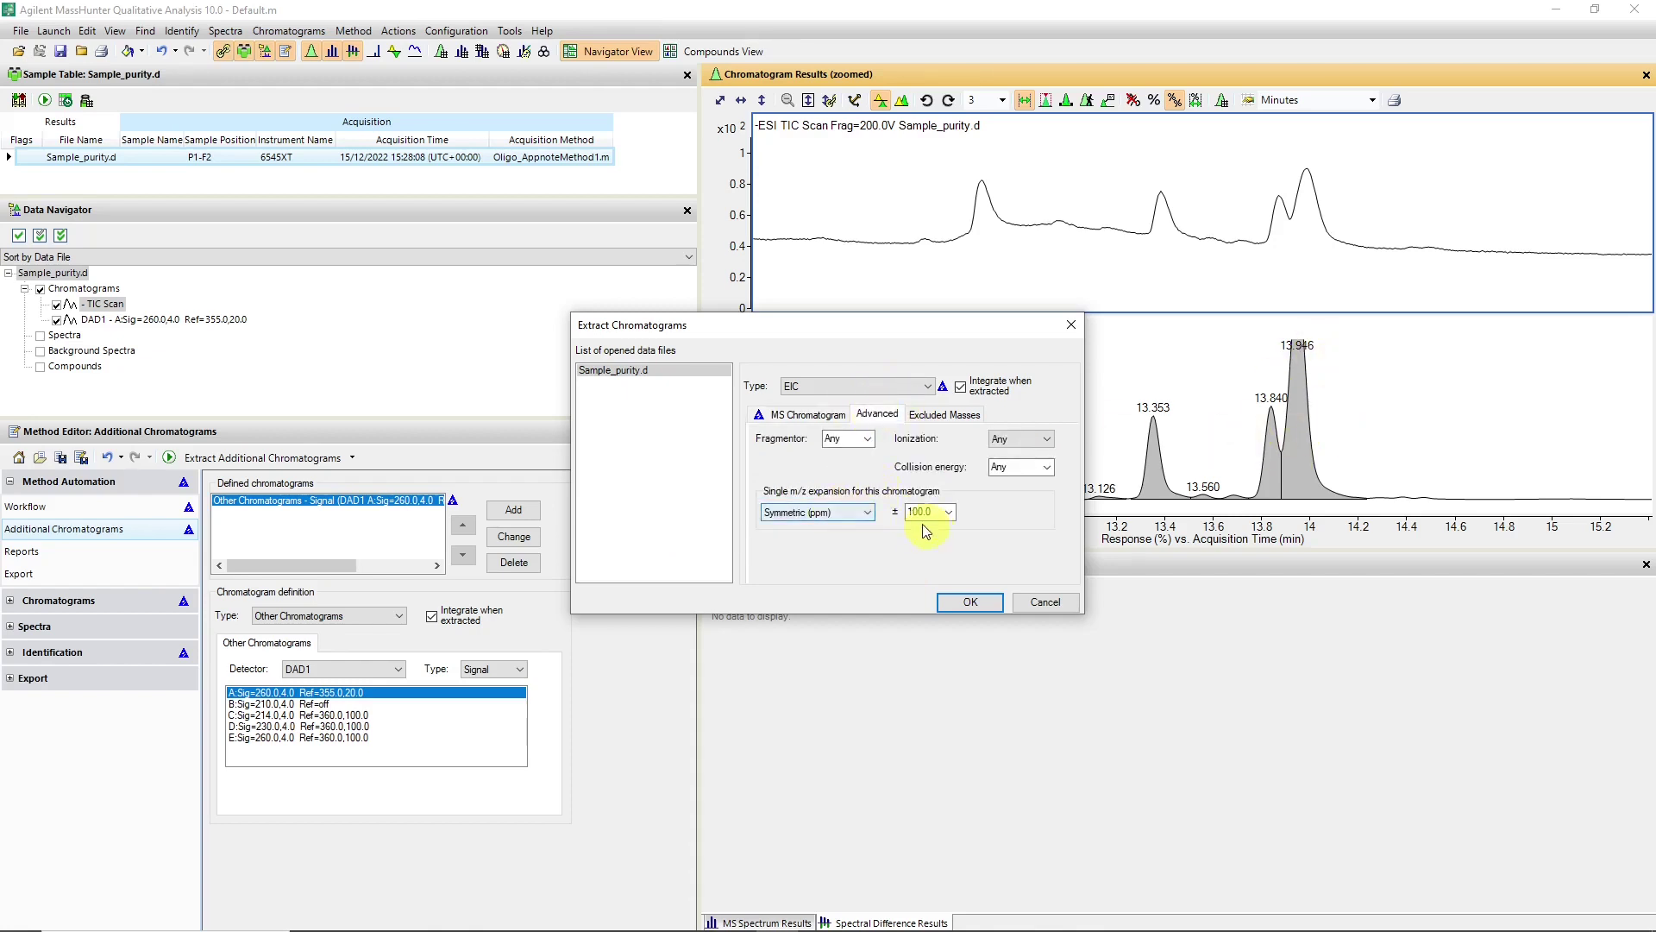
click(970, 602)
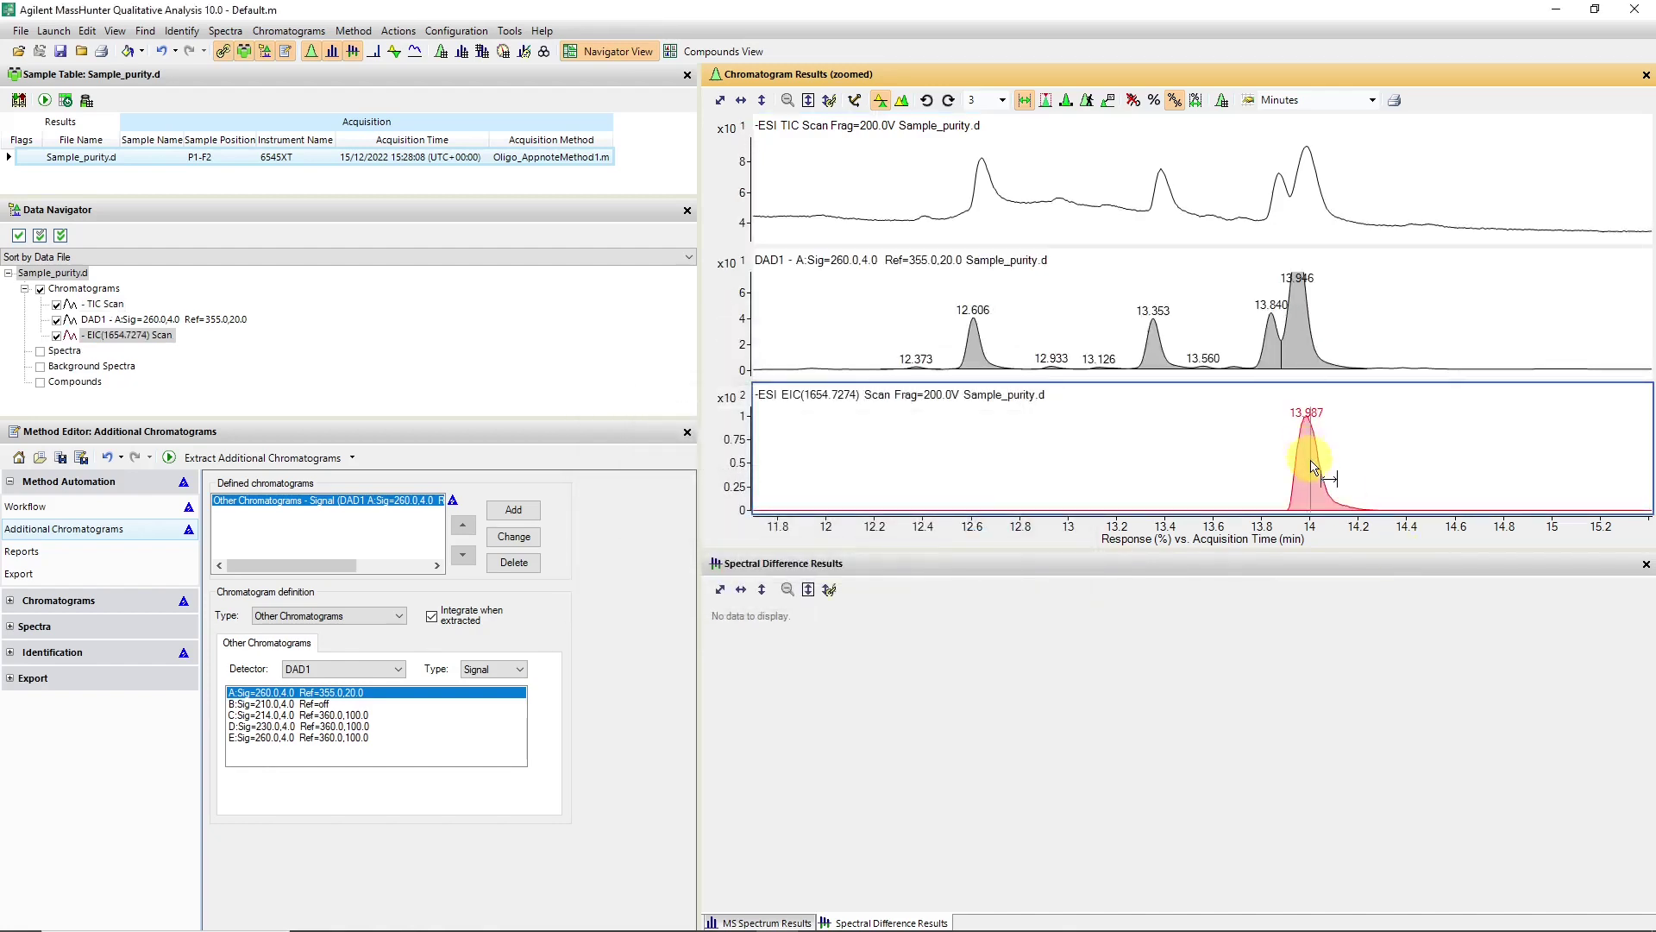
Extract the MS spectrum across the EIC peak from about 13.84 to 14.26 min and inspect its isotope cluster near m/z 1655.
double_click(727, 294)
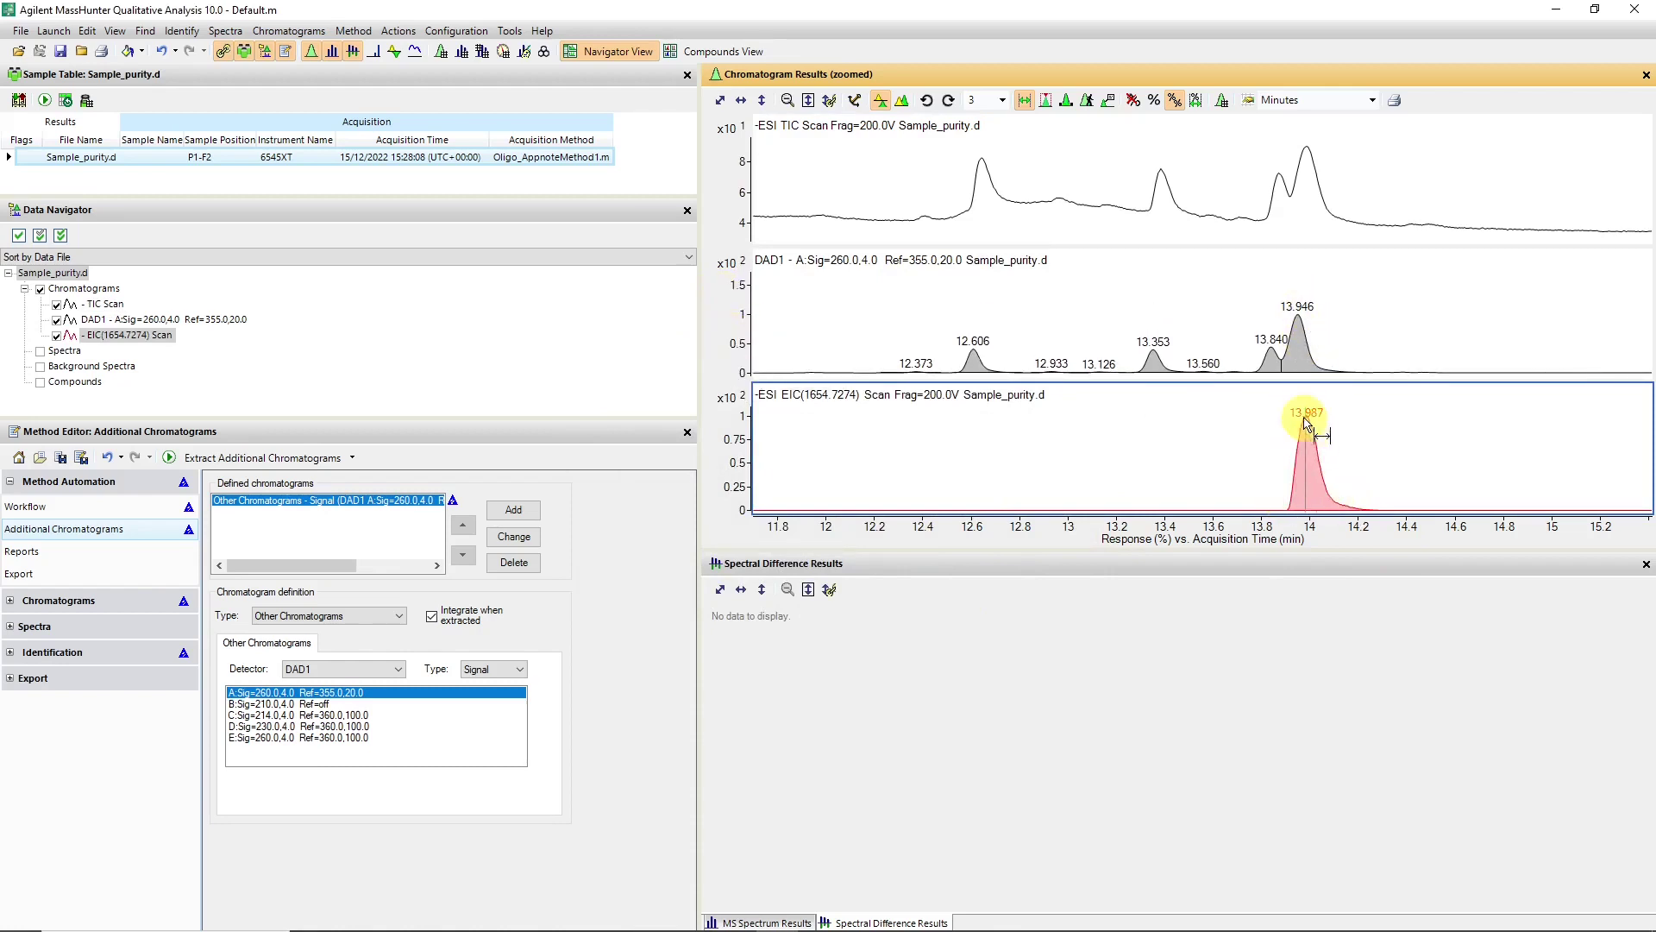
mouse_move(1283, 475)
mouse_down()
mouse_move(1346, 469)
mouse_move(1301, 463)
mouse_move(1312, 494)
mouse_move(1372, 488)
mouse_up()
double_click(1316, 475)
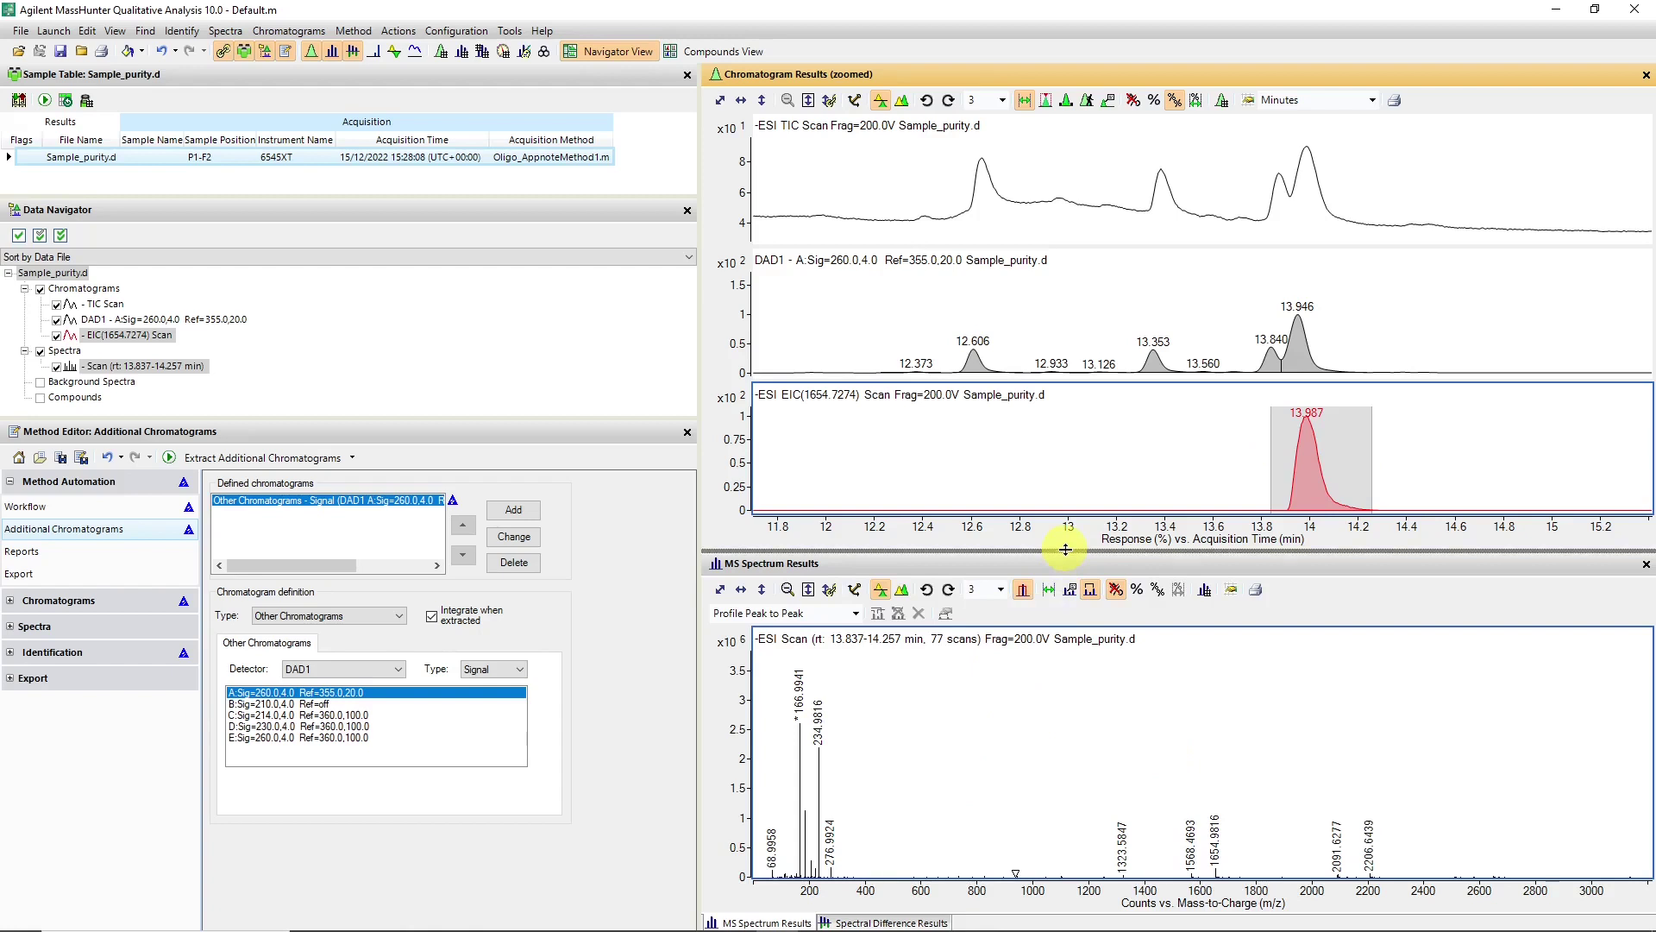
drag(1061, 556, 1038, 467)
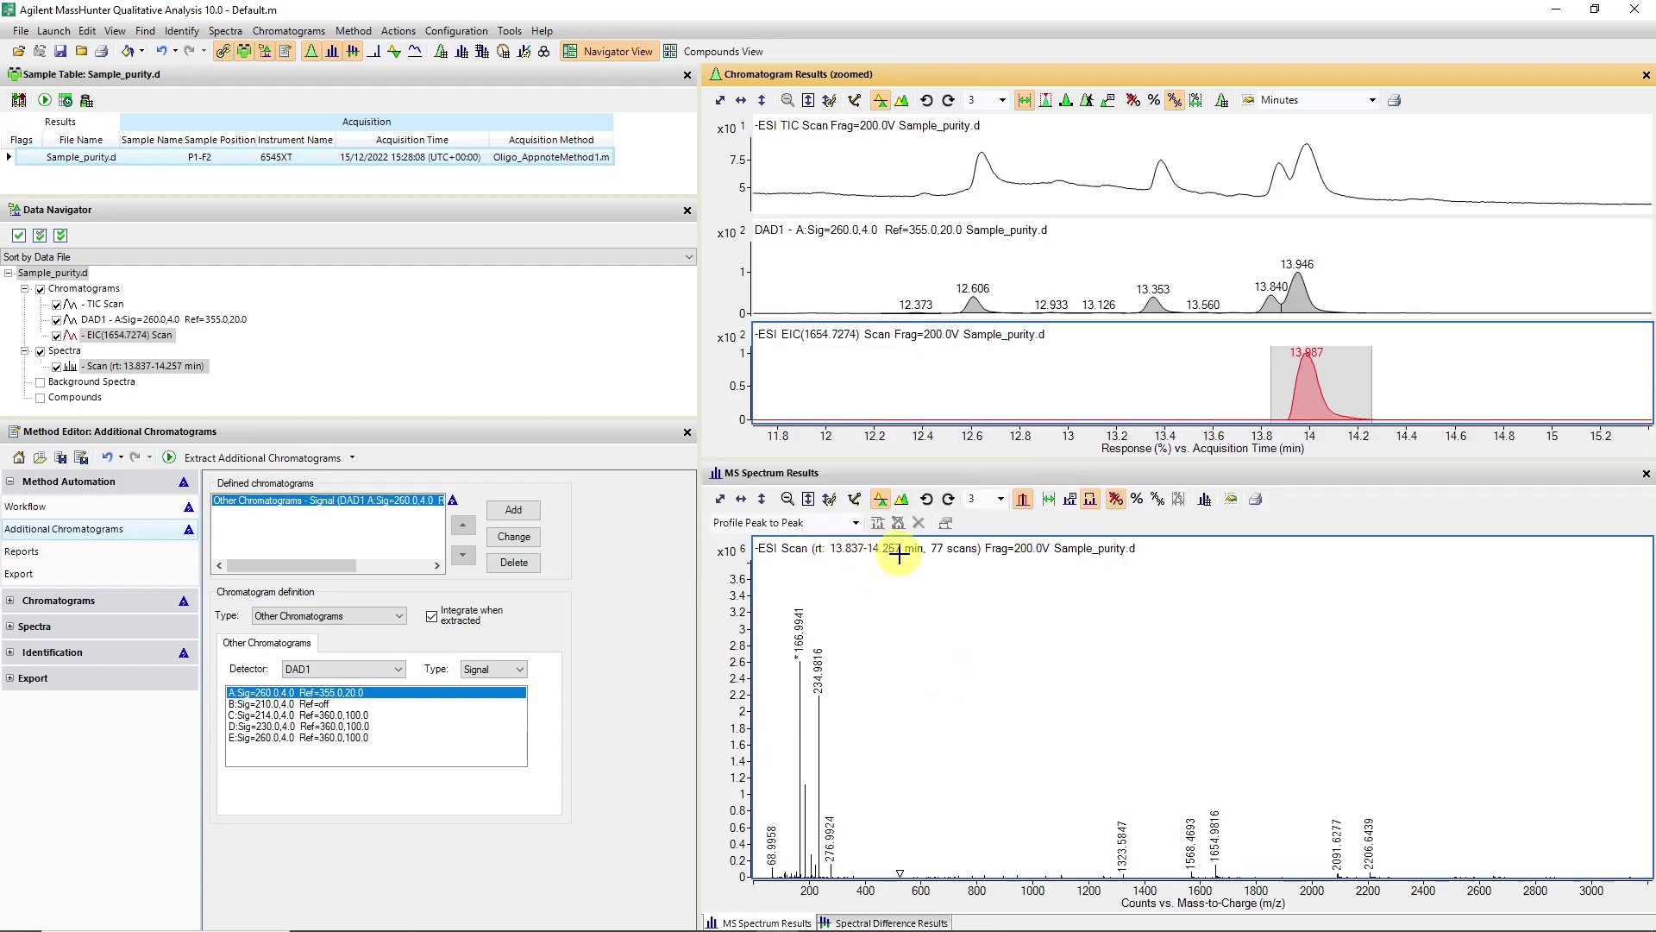
drag(1171, 748, 1243, 871)
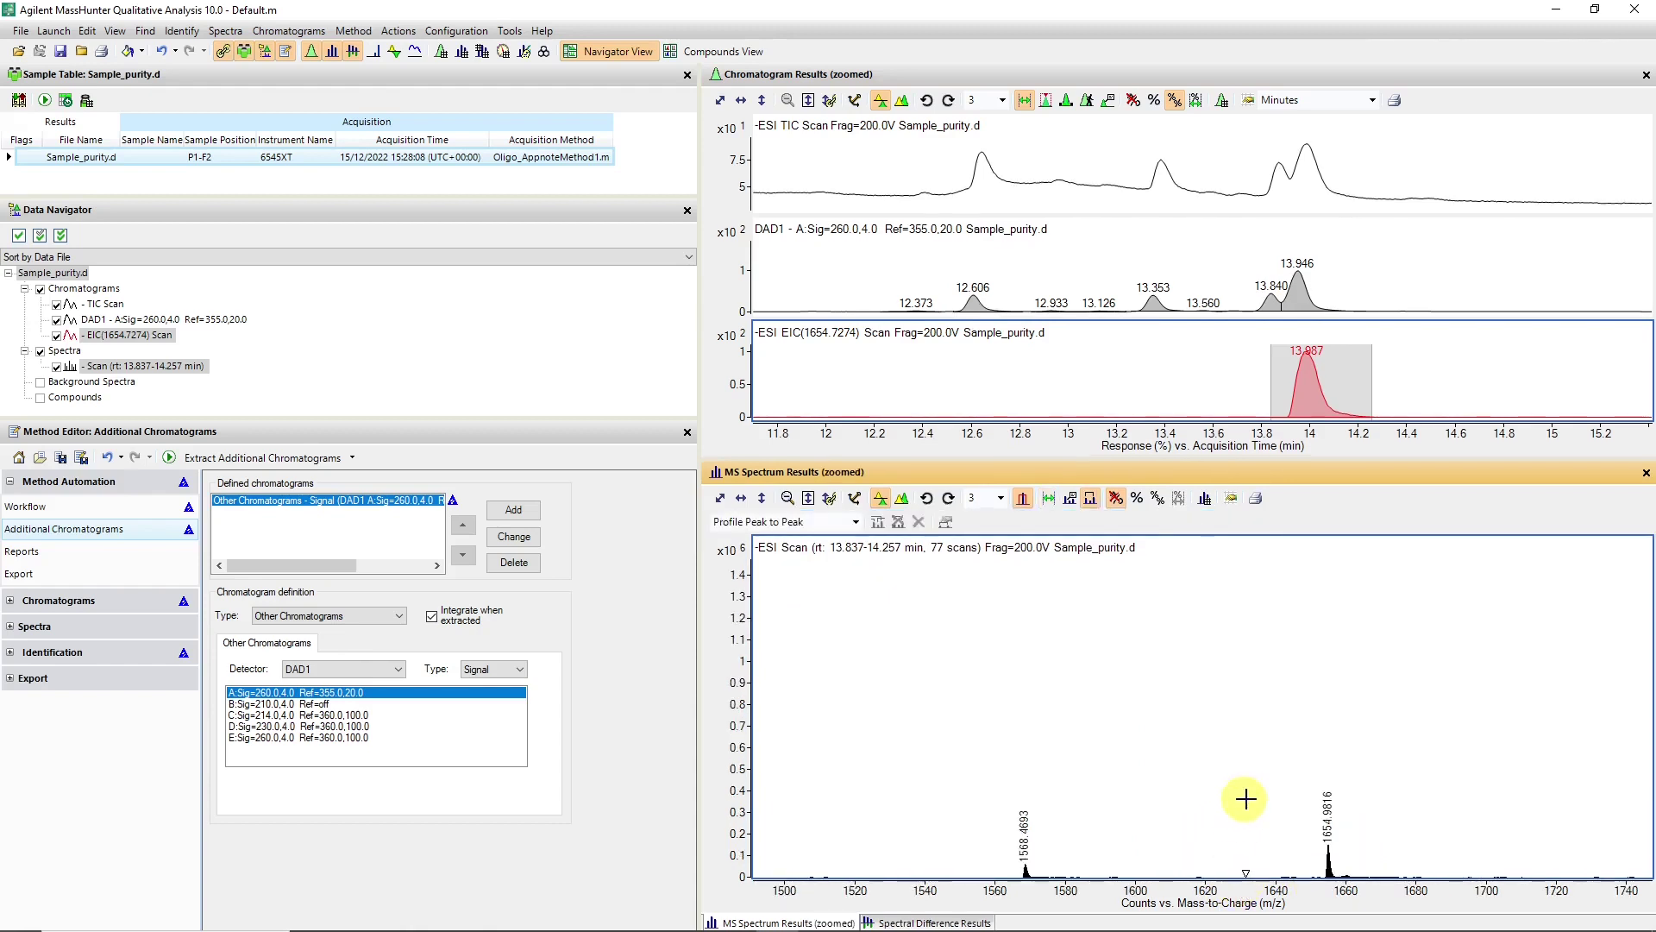
drag(1267, 787, 1391, 888)
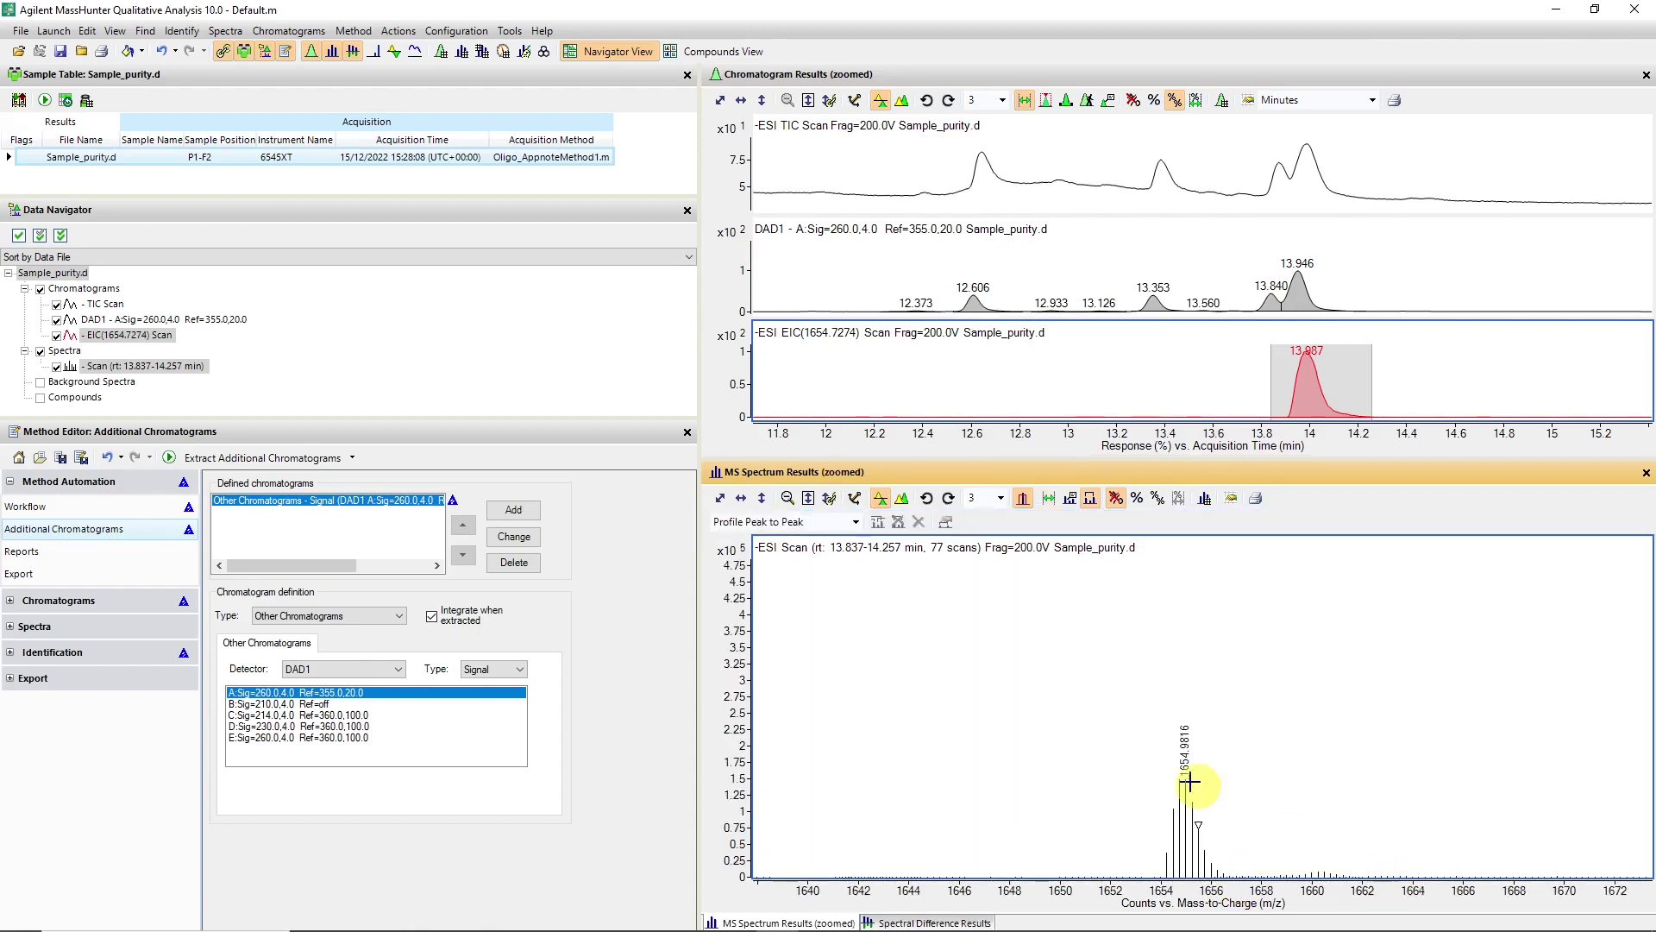
drag(1077, 716, 1232, 888)
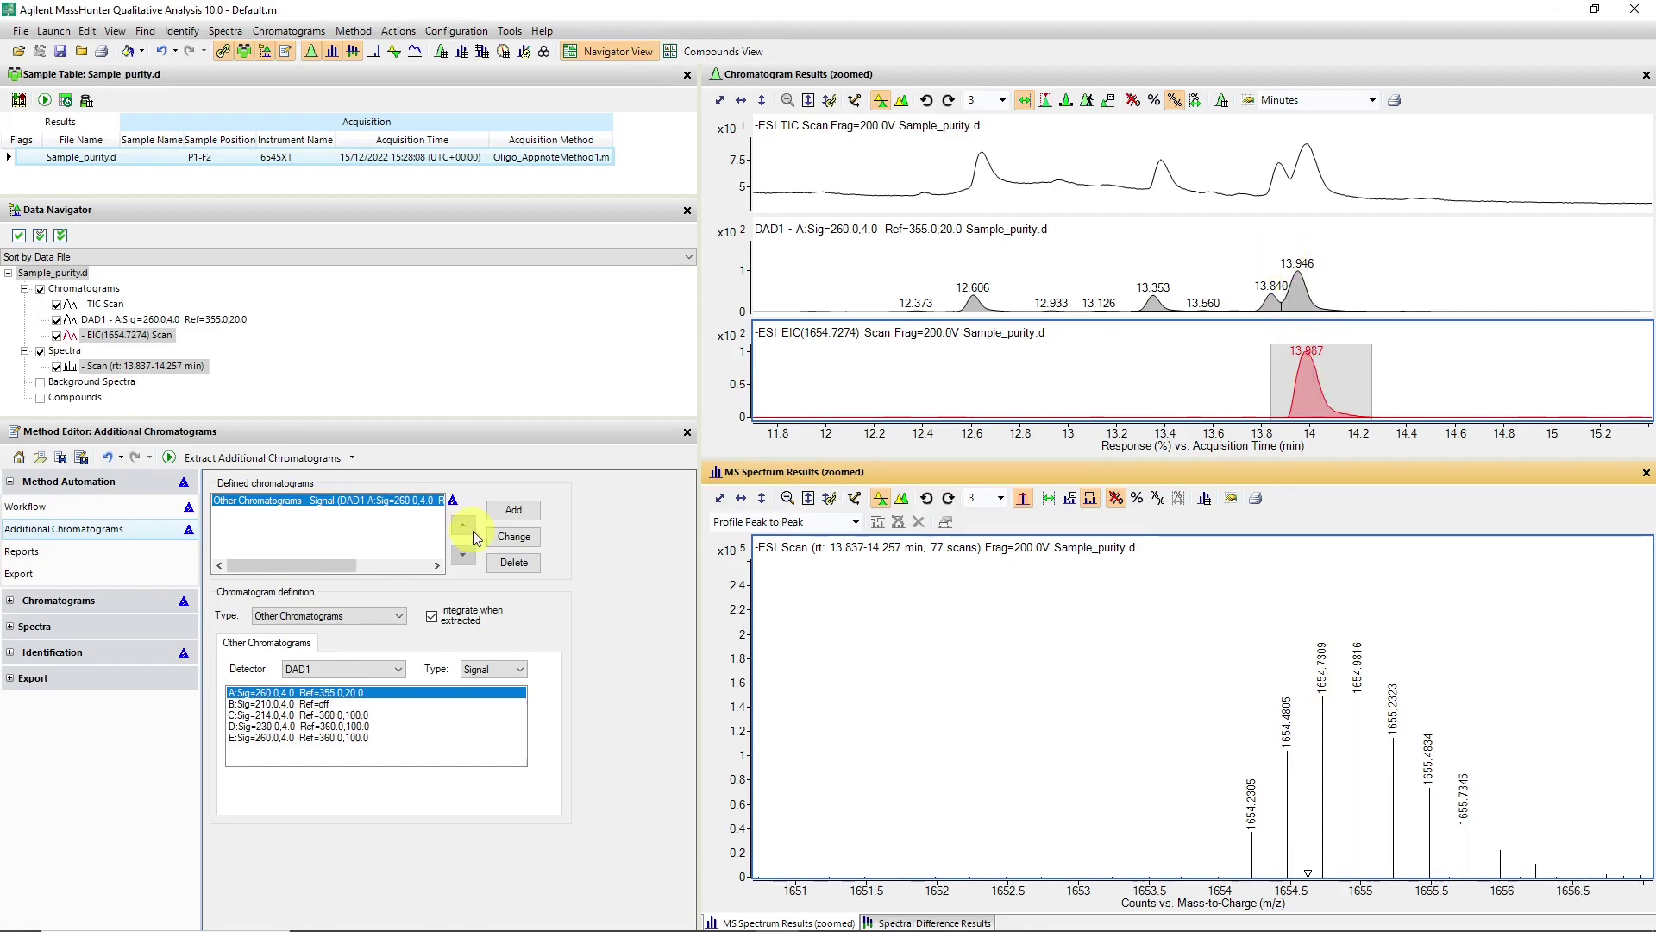
Enable the delay adjustment for the MS1 detector with a time delay of 0.041 min and apply it to the data.
click(76, 601)
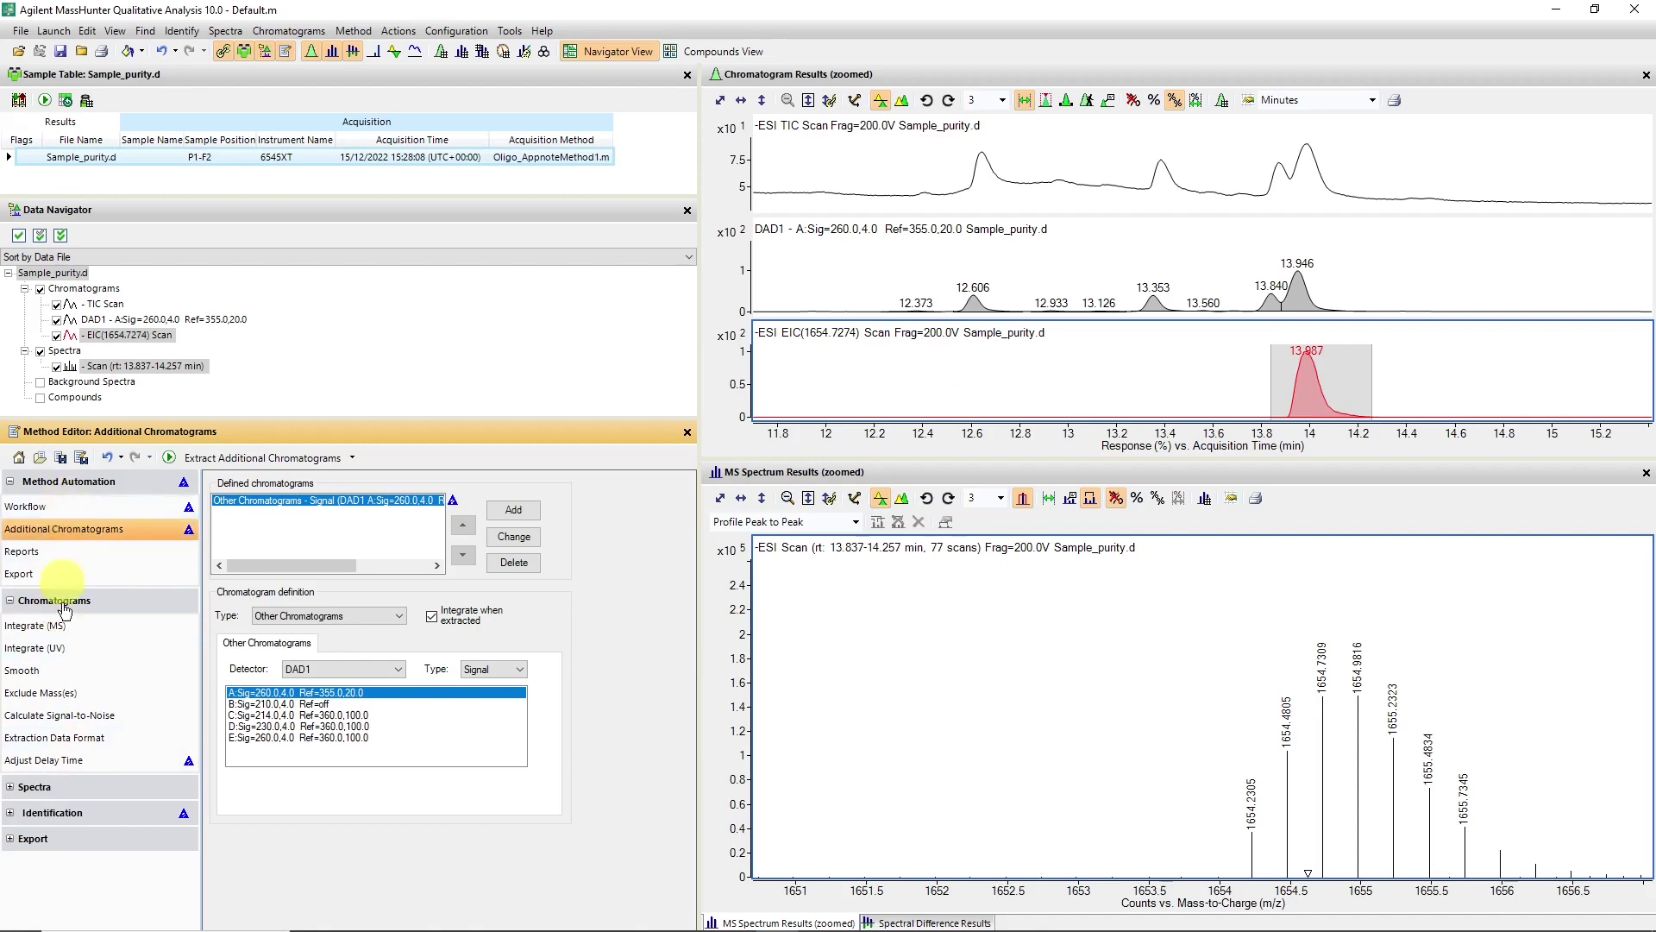
click(48, 761)
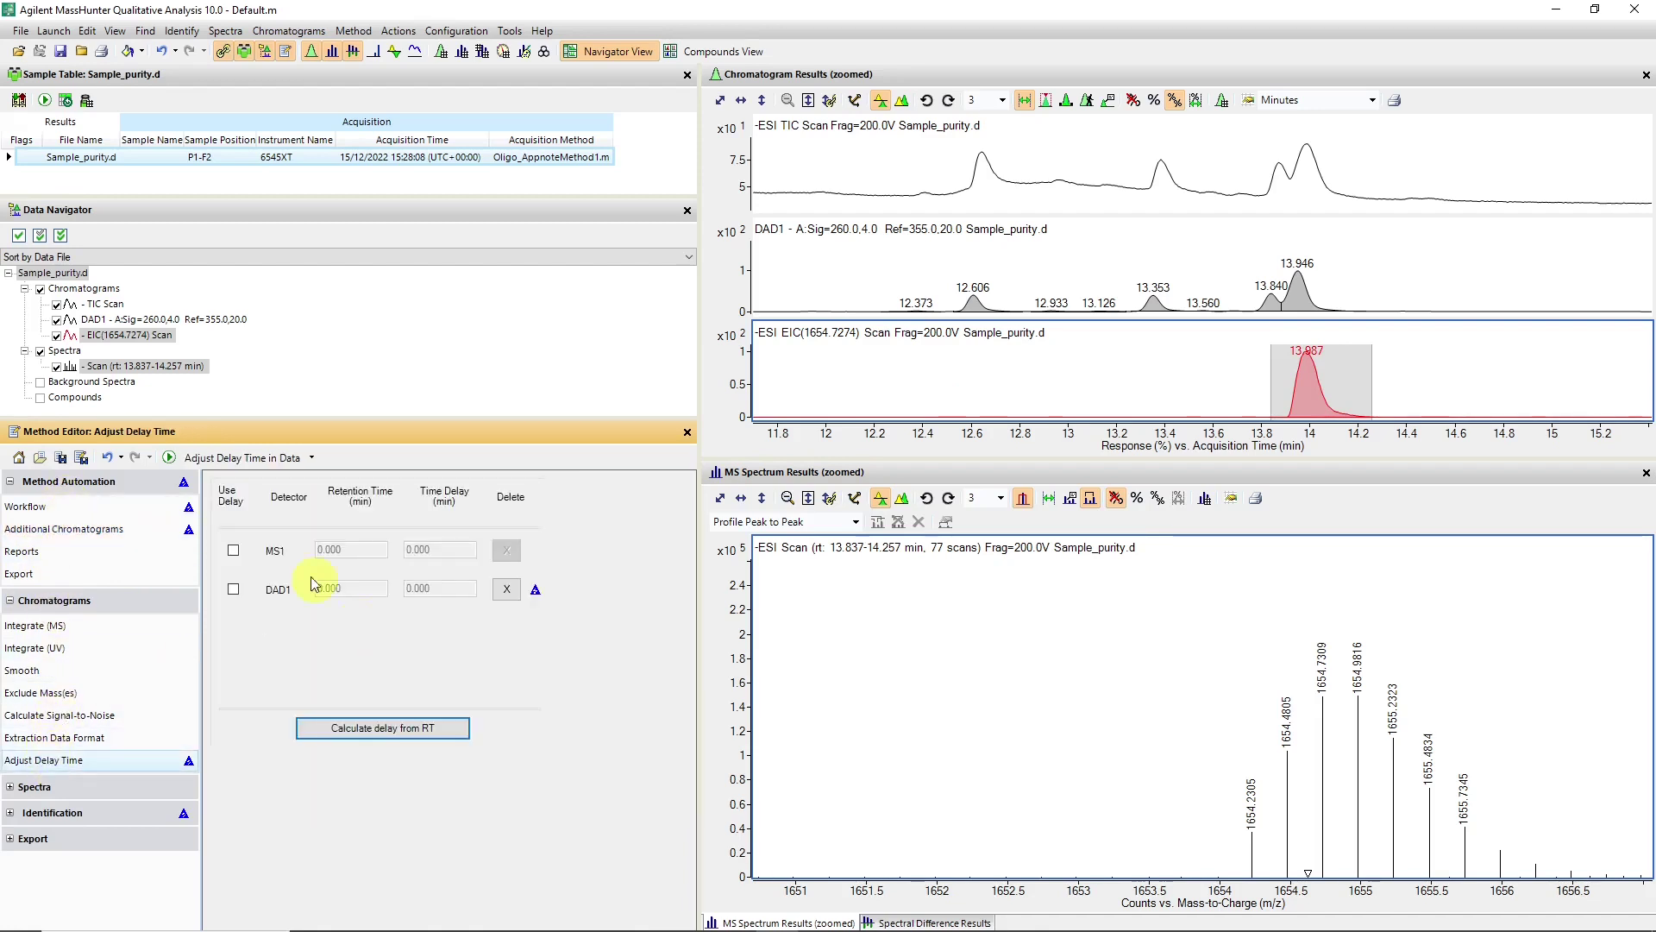
click(233, 552)
click(434, 549)
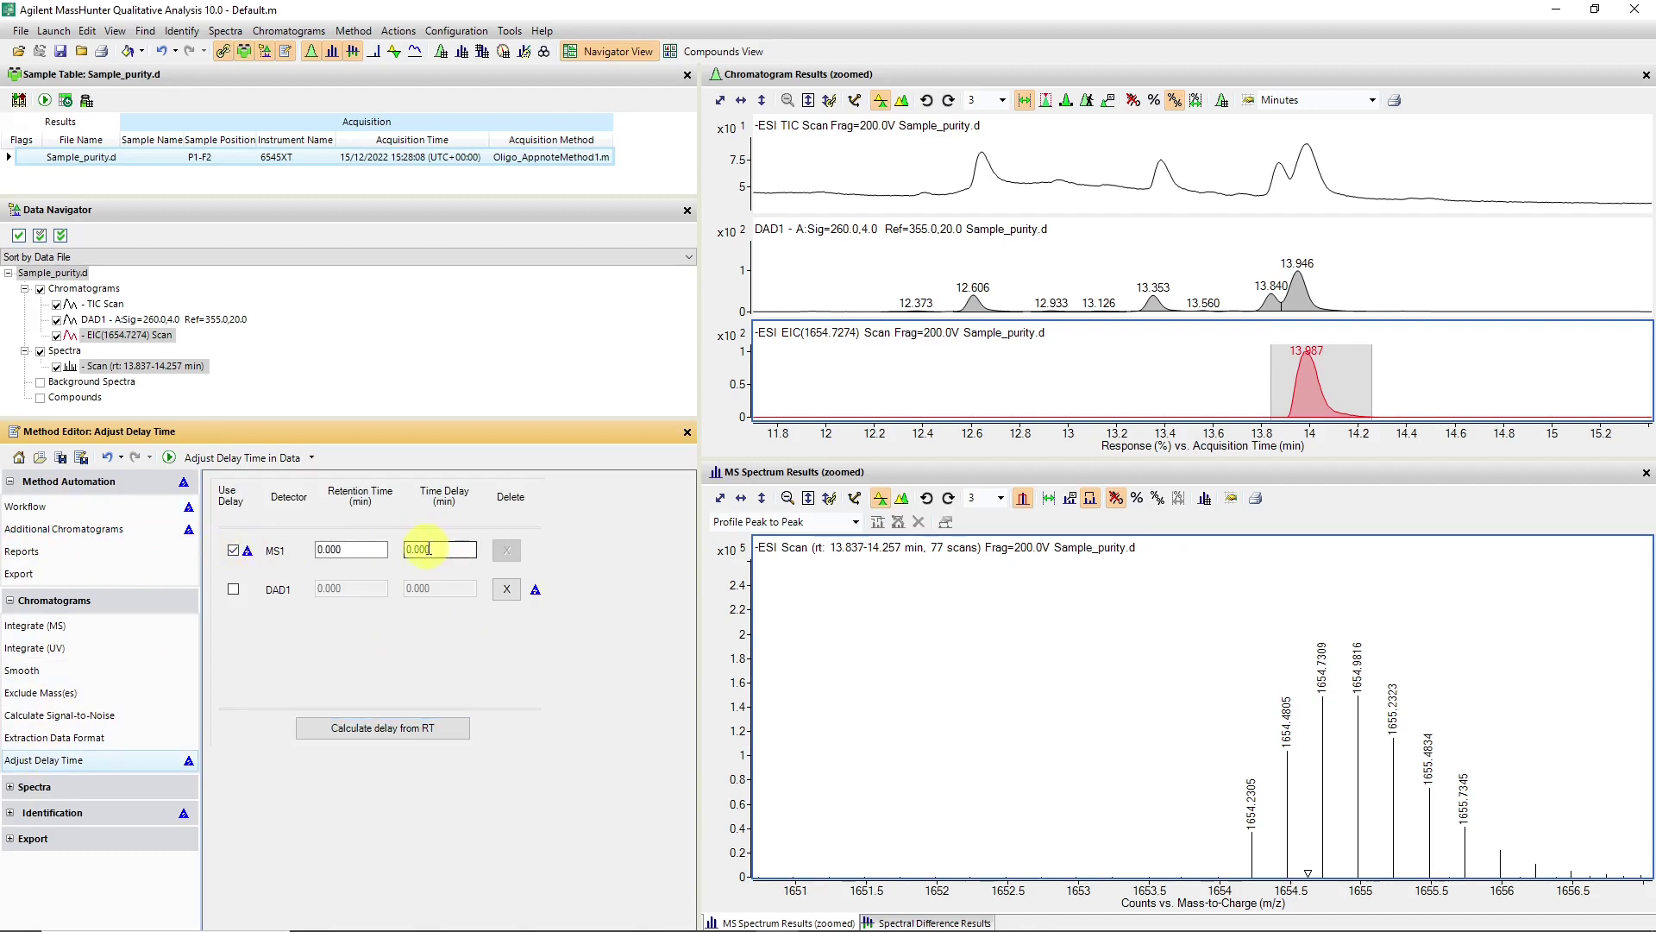
drag(420, 549, 477, 550)
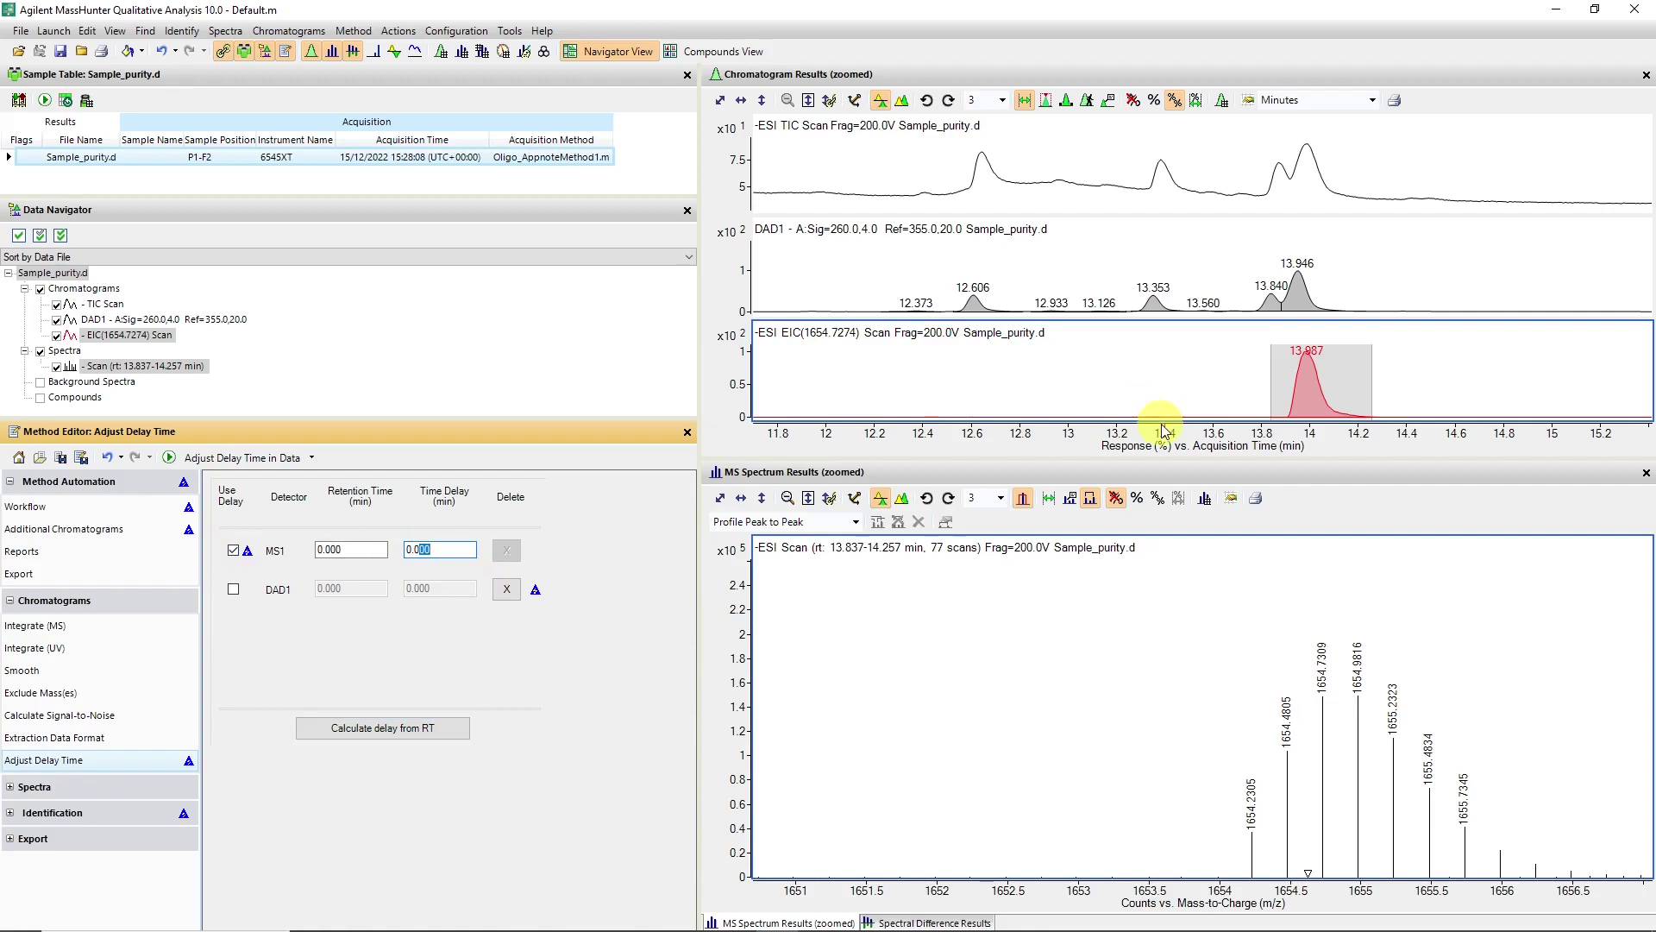
text(41)
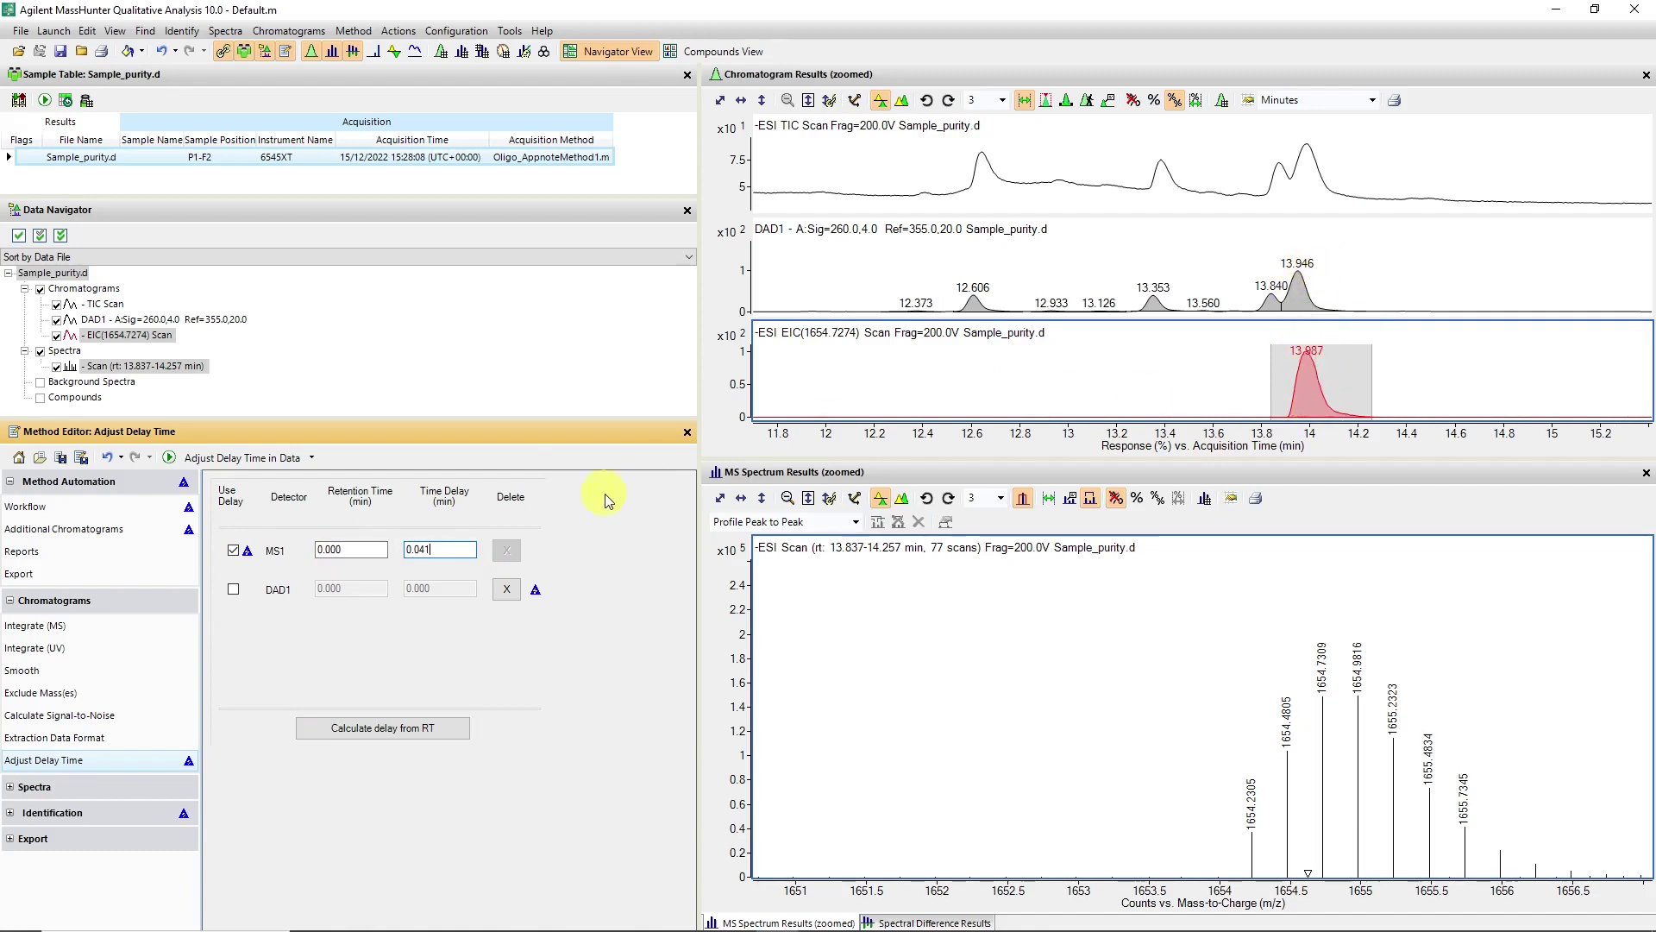
click(222, 465)
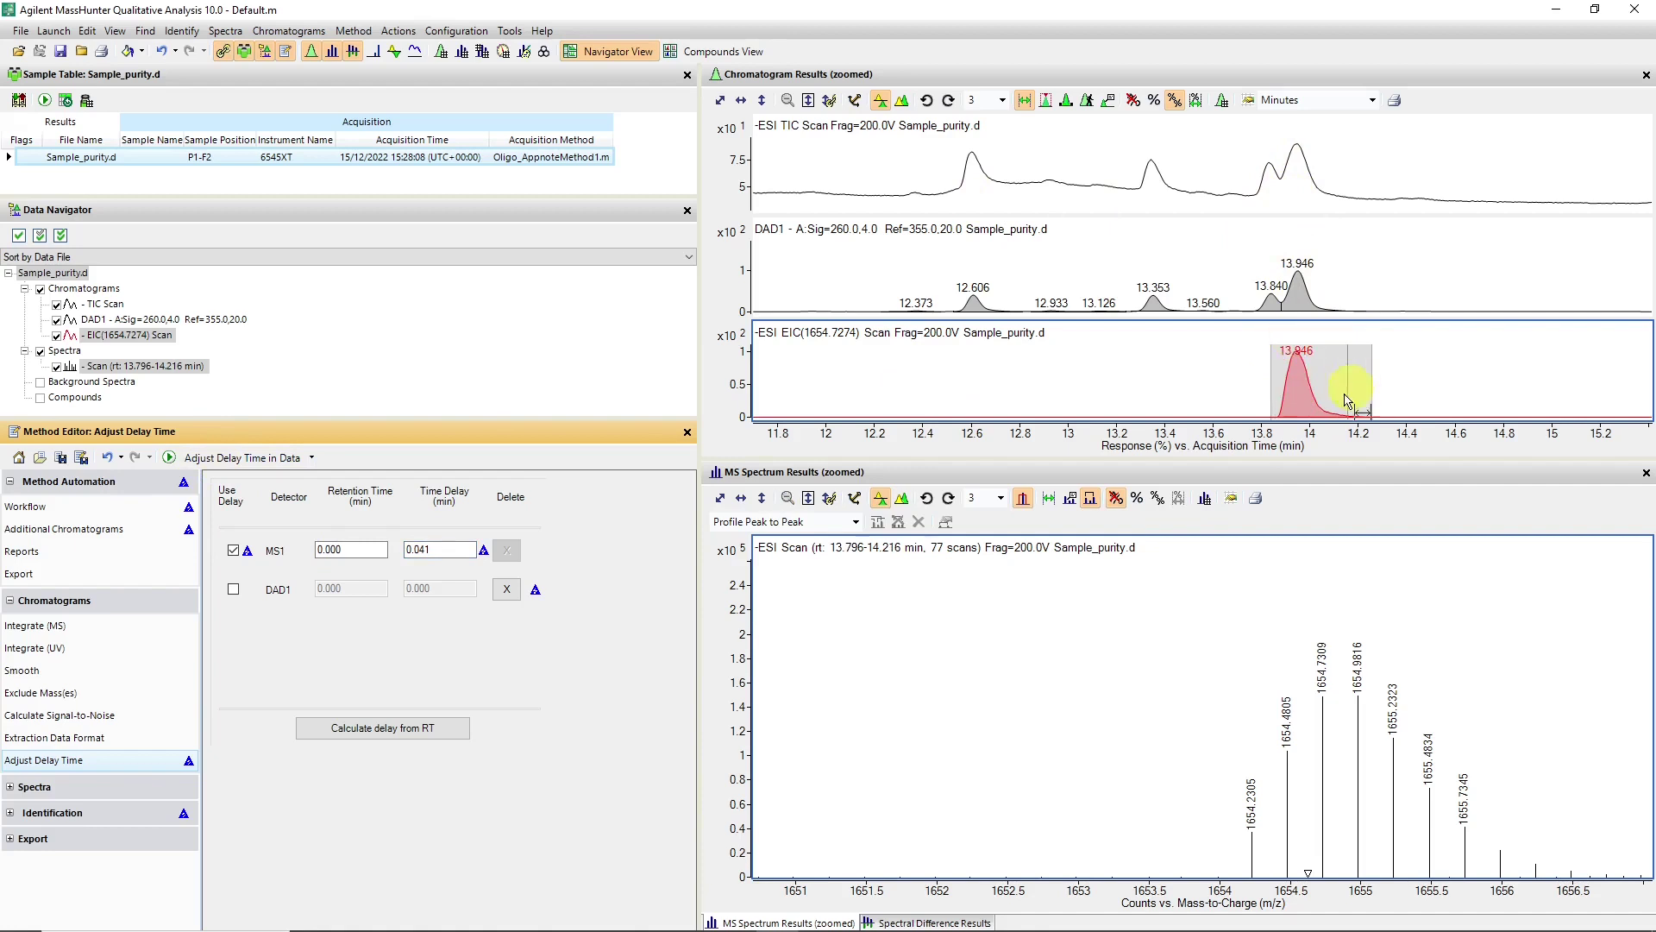
Compare the alignment of the main peak in the DAD1 and EIC chromatograms.
drag(1248, 260, 1334, 328)
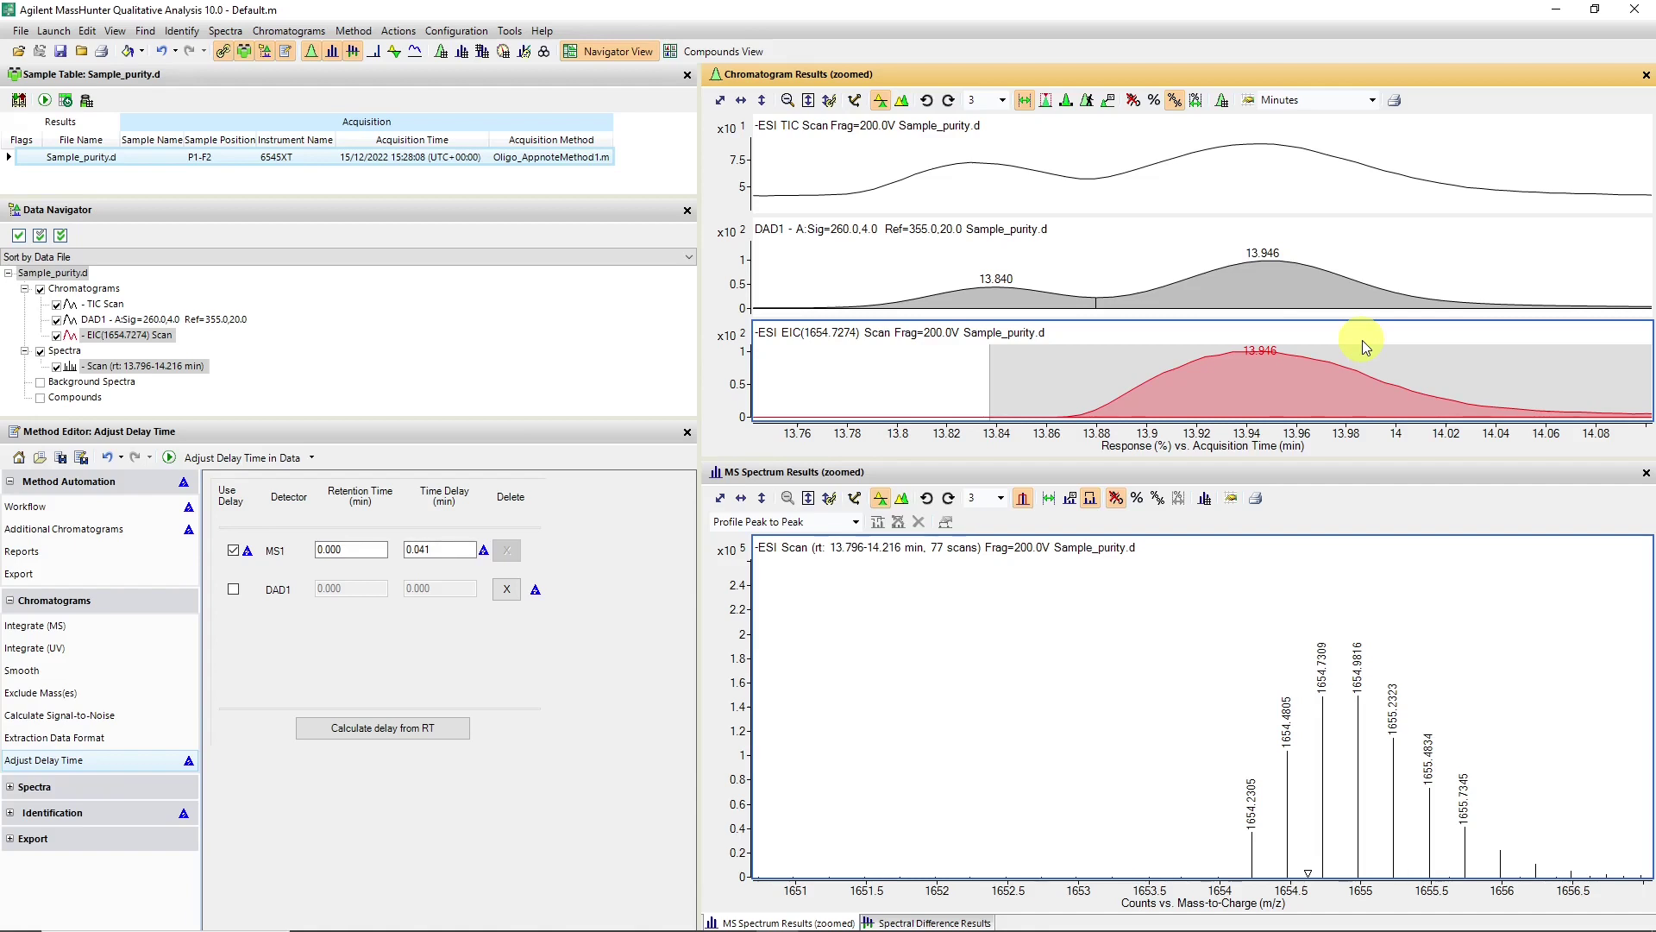
drag(1308, 460, 1309, 617)
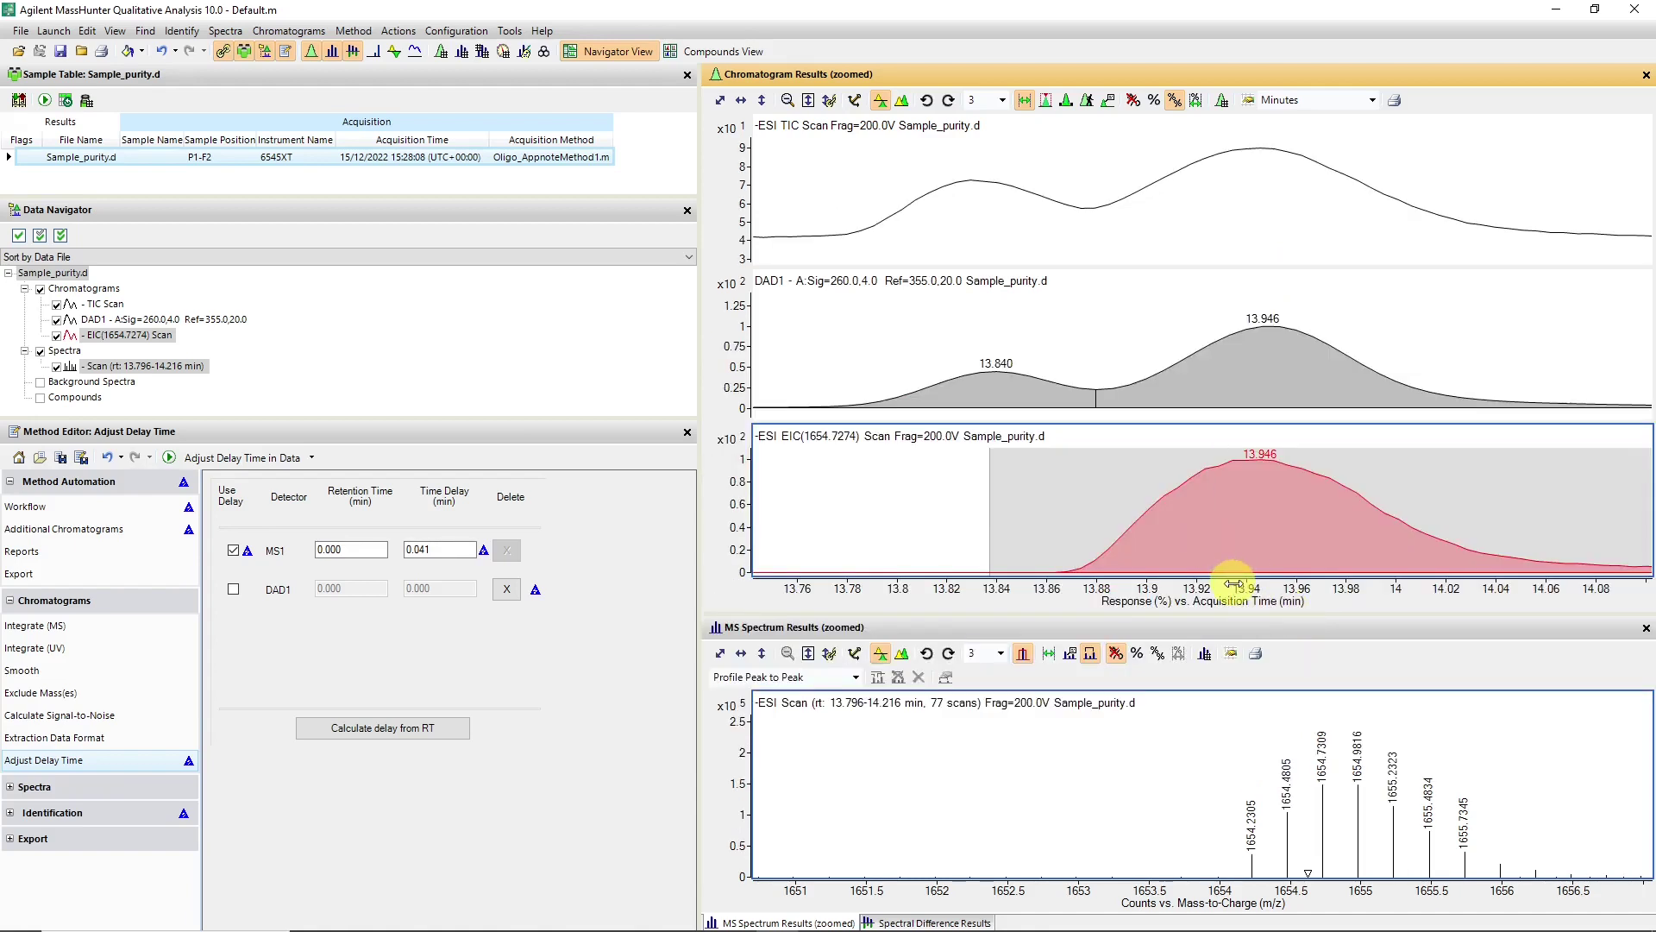
double_click(1233, 584)
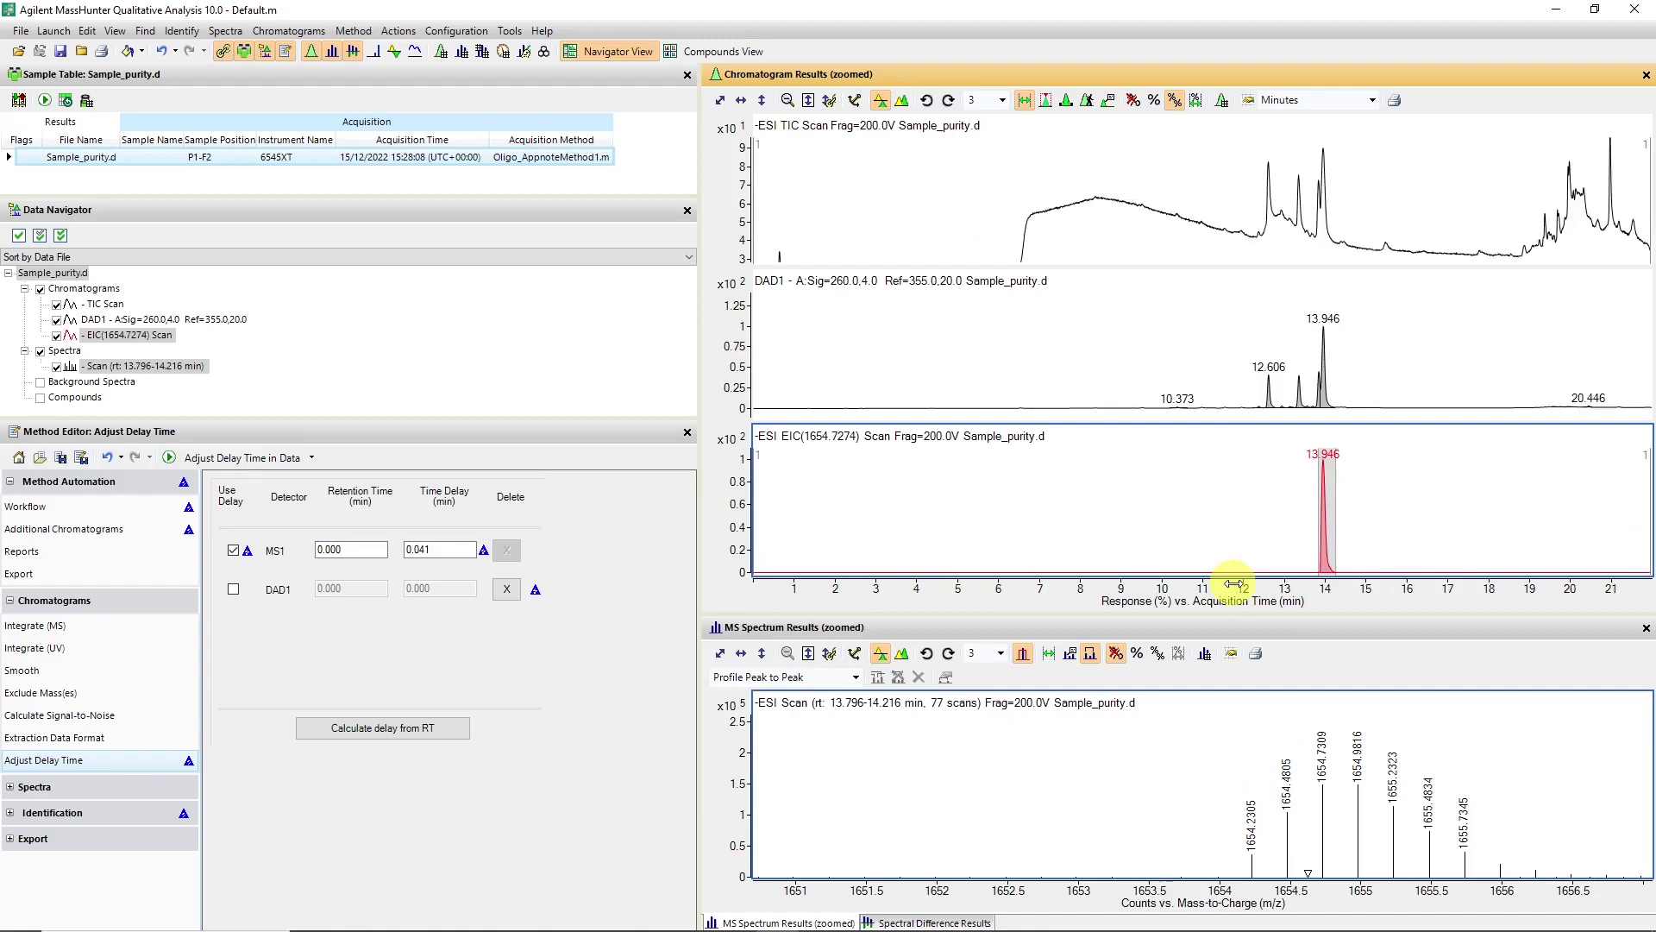
Display the DAD1 signal's peak list and examine its peaks between about 8 and 18 min.
mouse_move(736, 356)
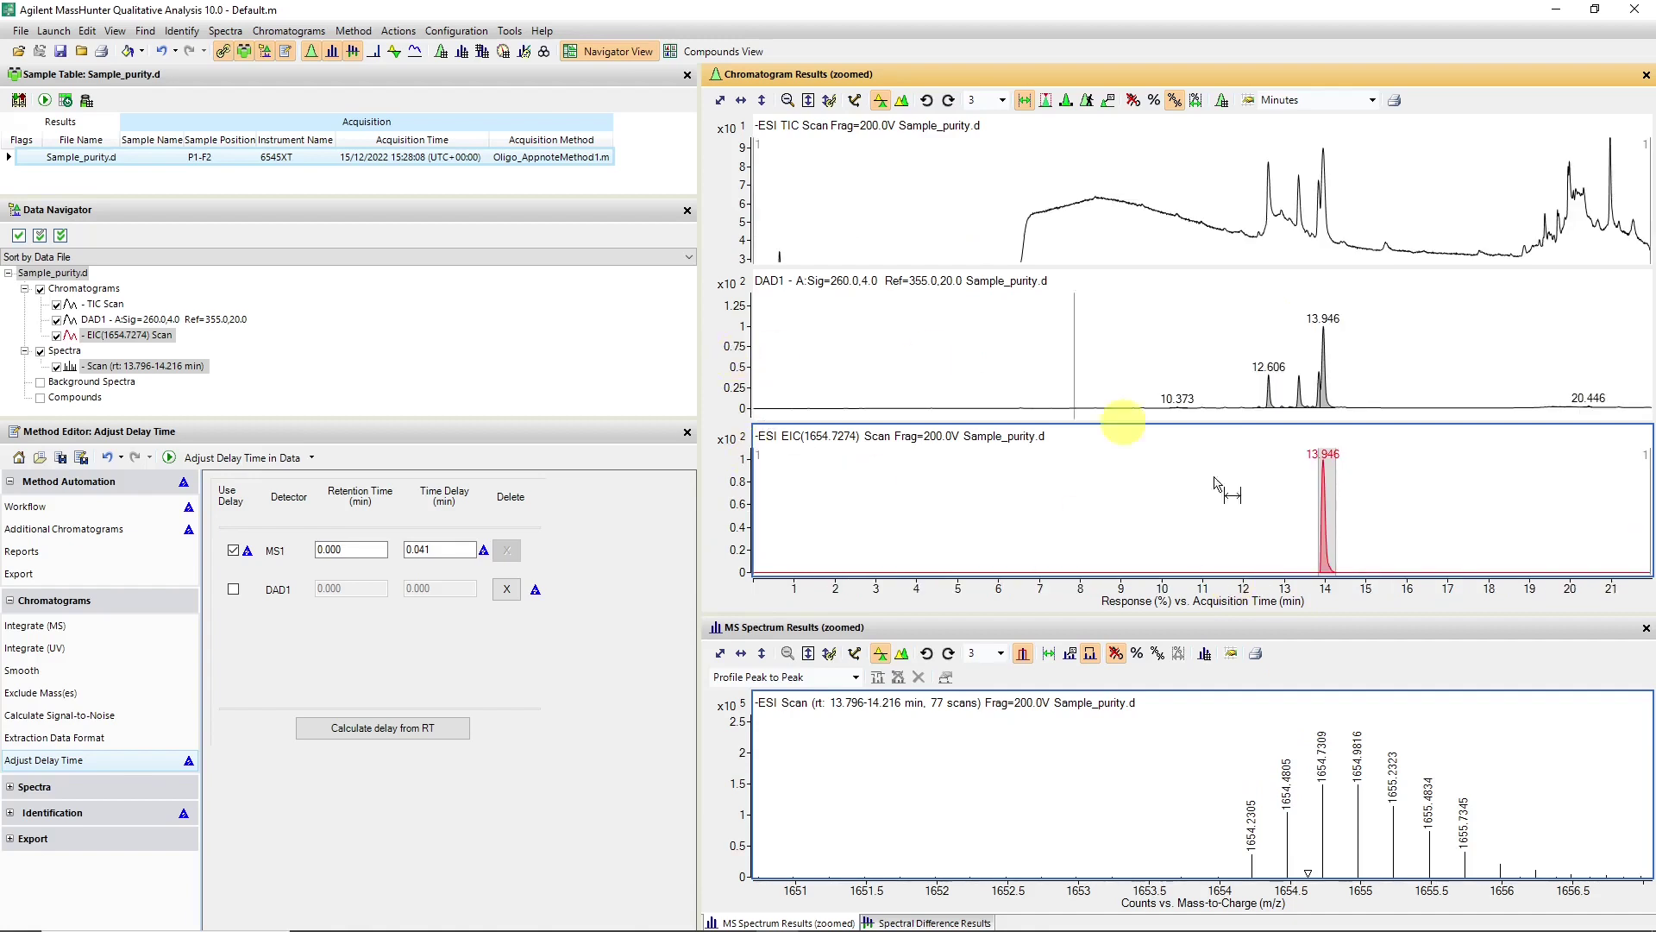
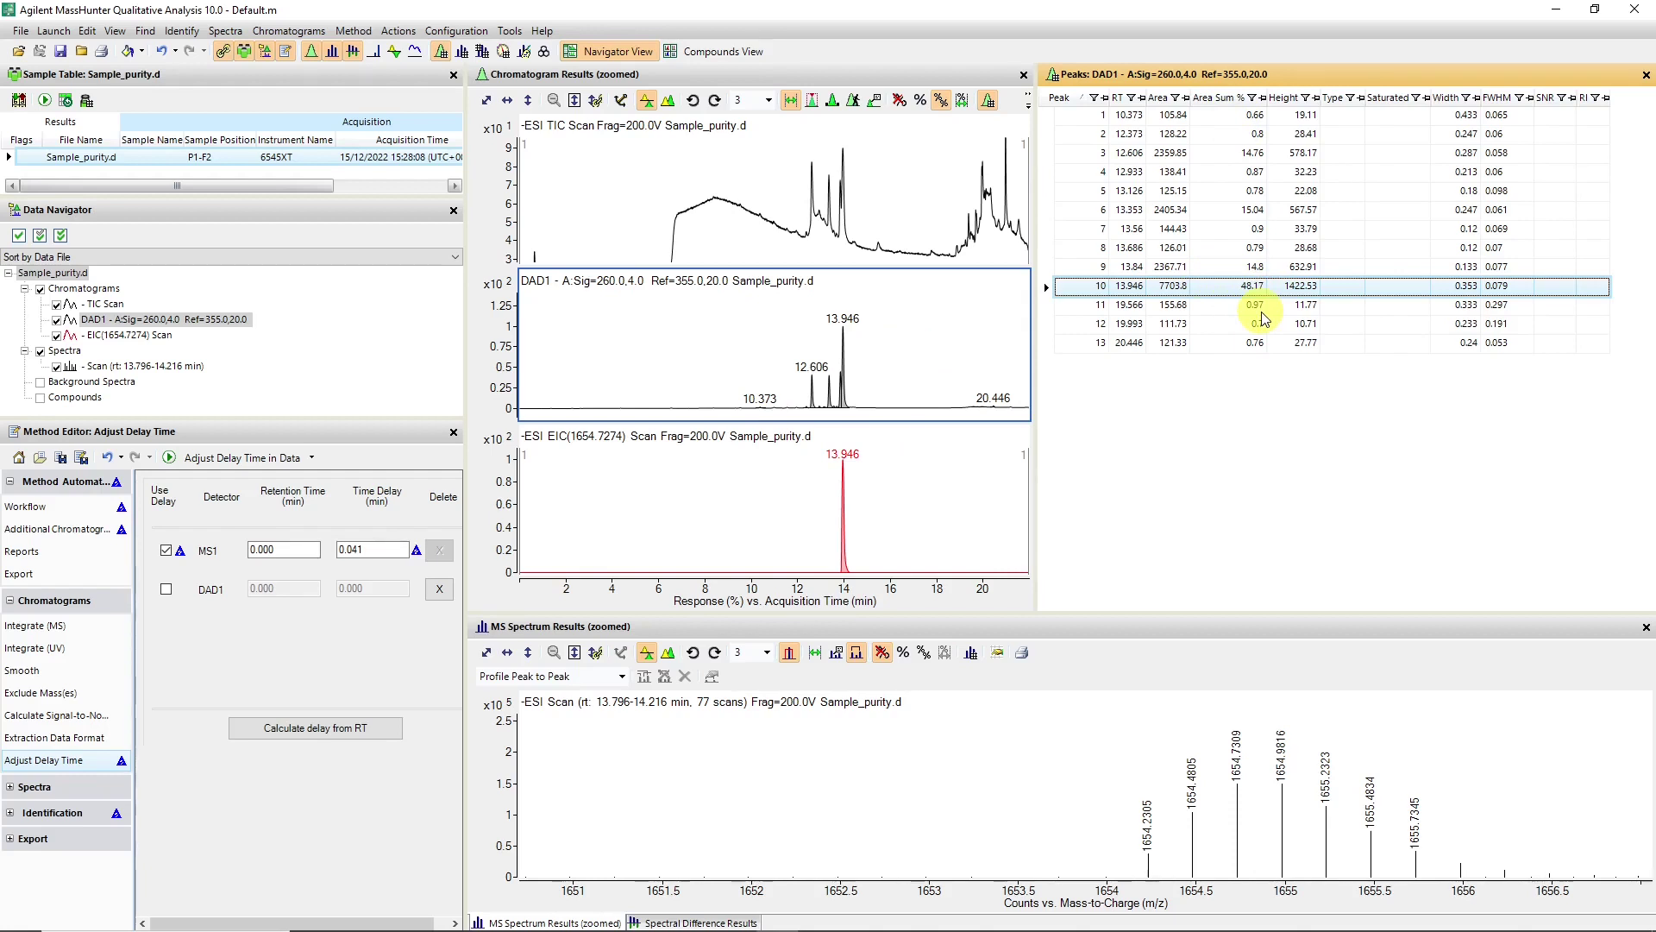
drag(701, 340, 930, 425)
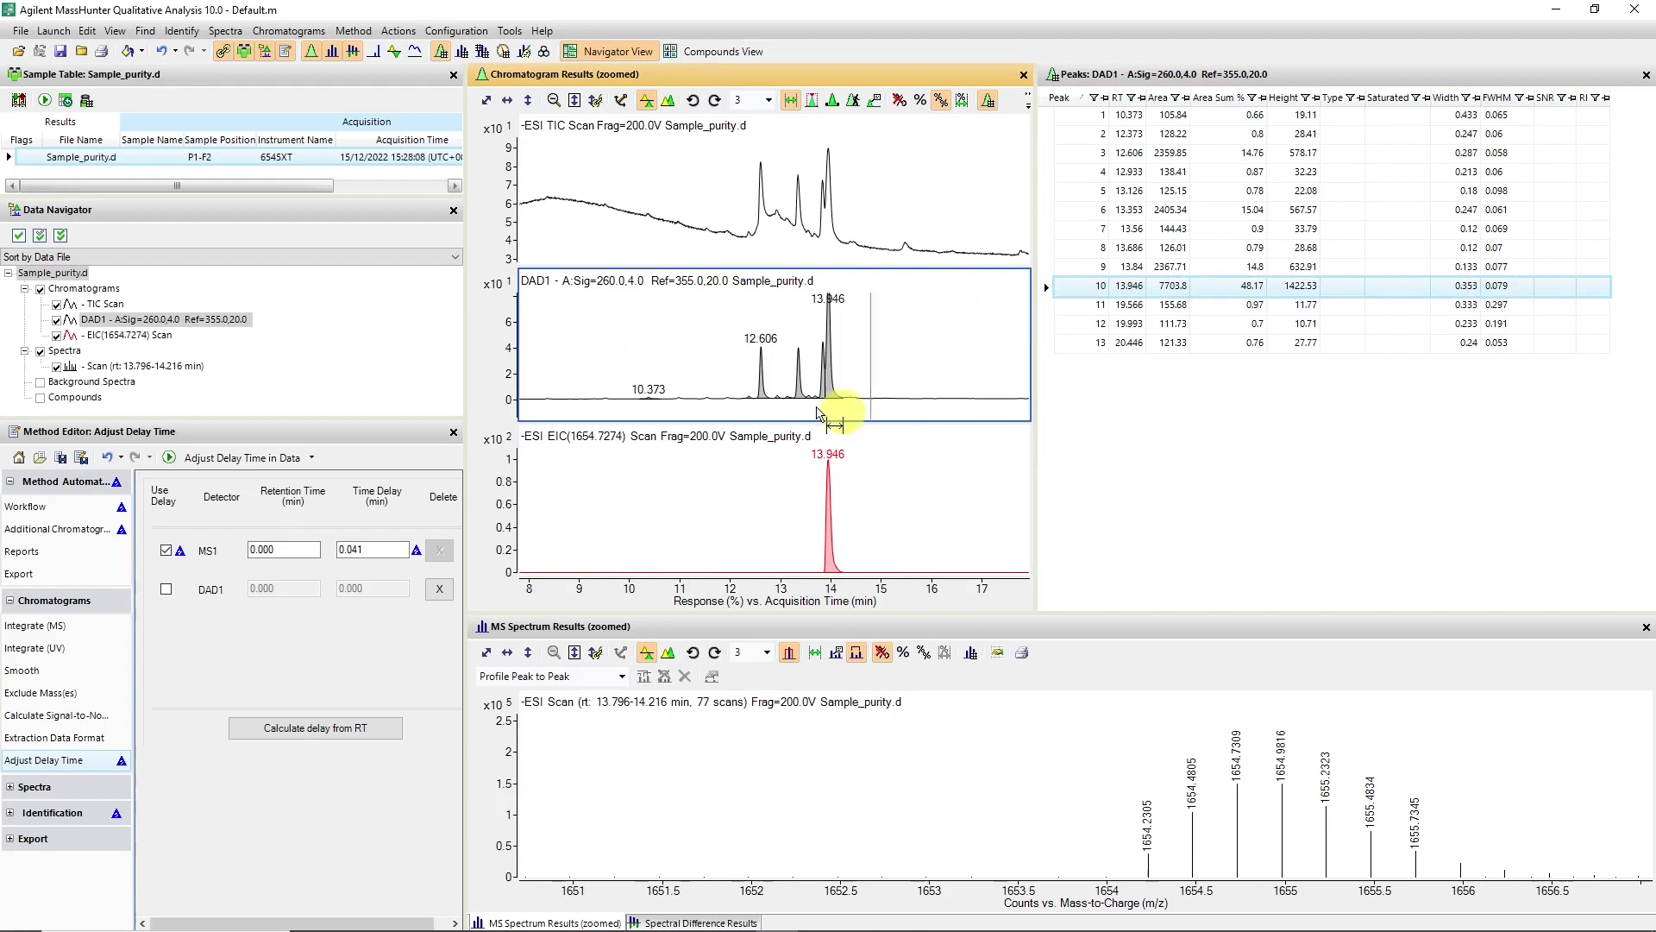
Set the UV integration's relative area filter to 5% of the largest peak and reintegrate the DAD1 chromatogram.
click(500, 343)
drag(757, 402, 757, 403)
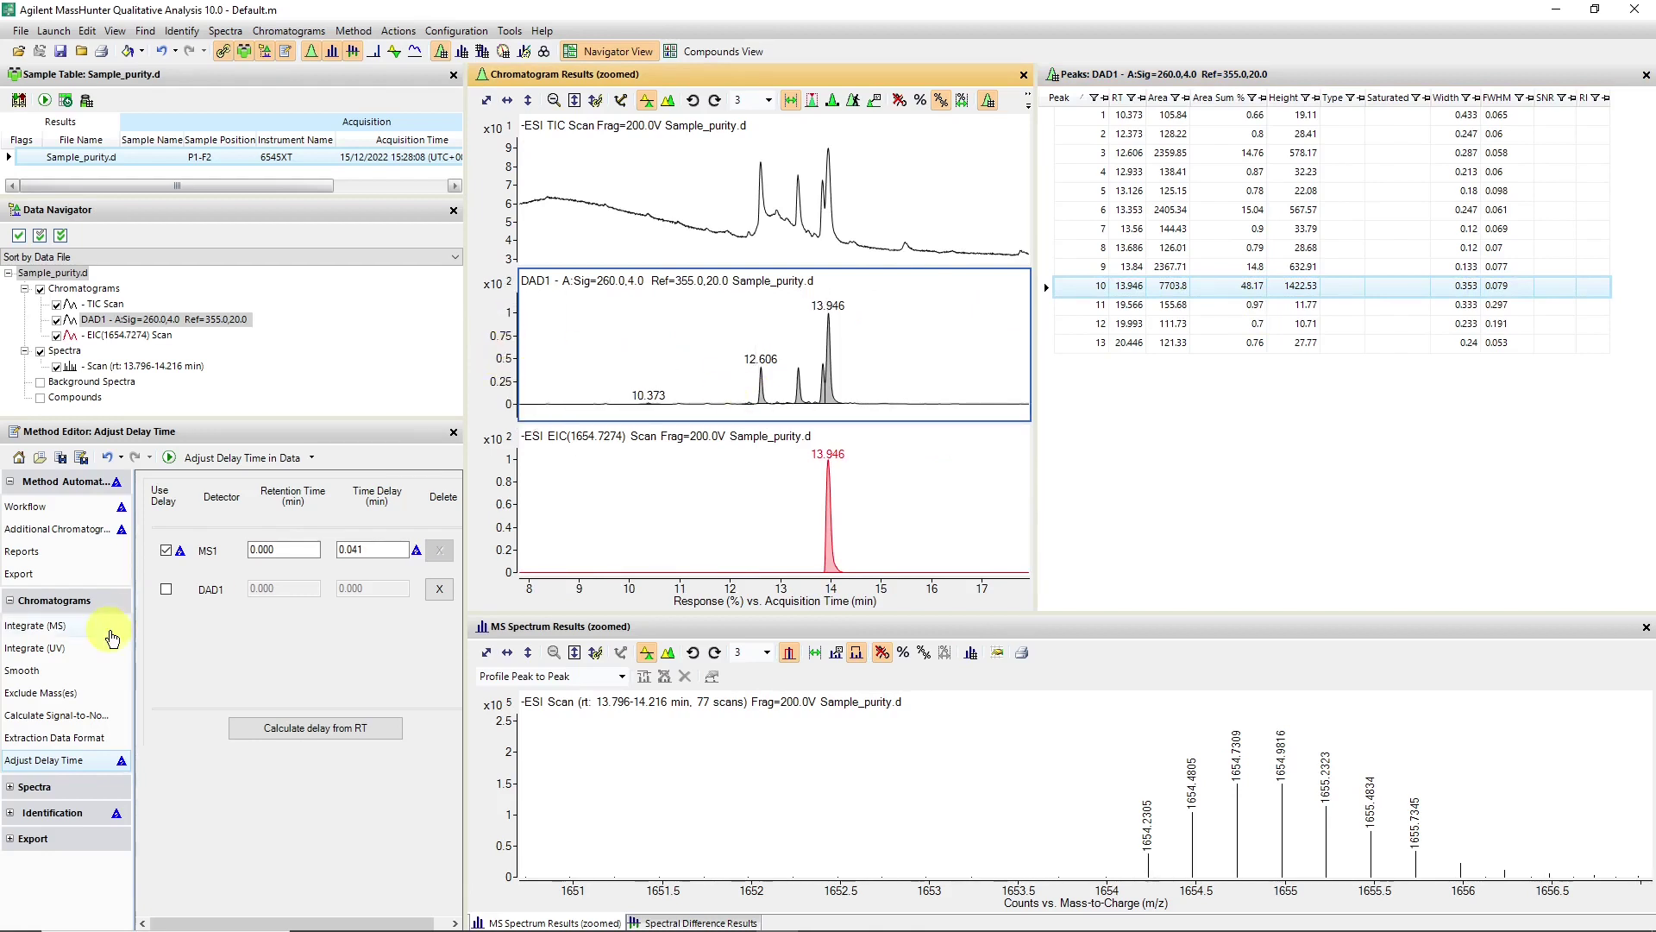
click(55, 650)
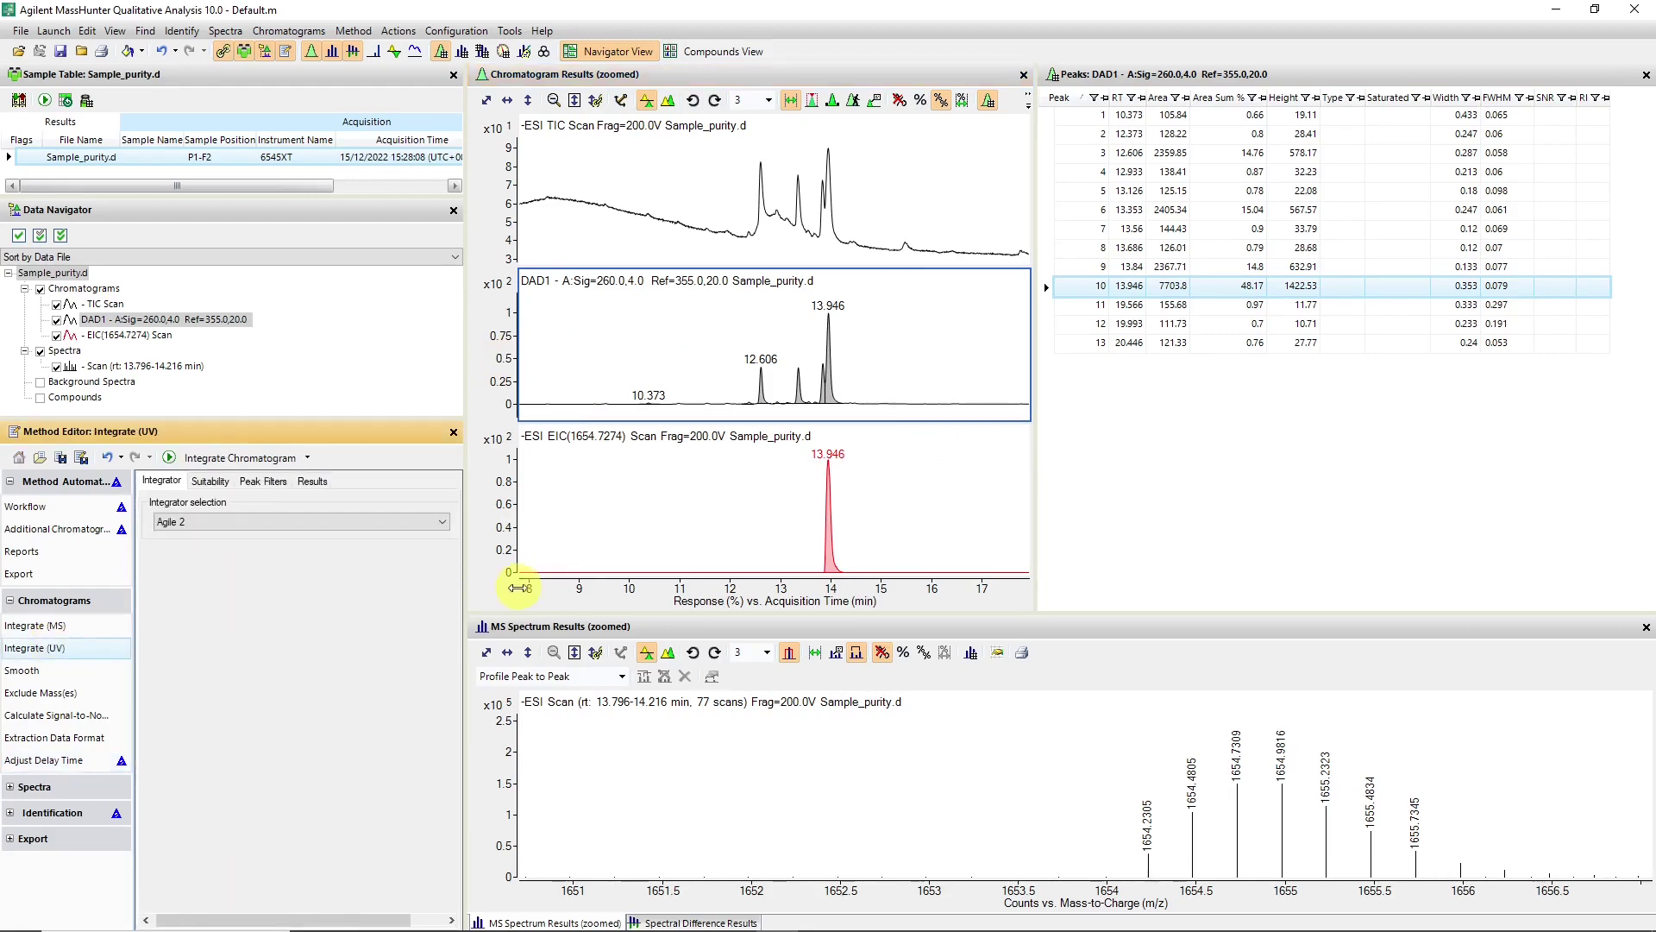
drag(466, 589, 751, 584)
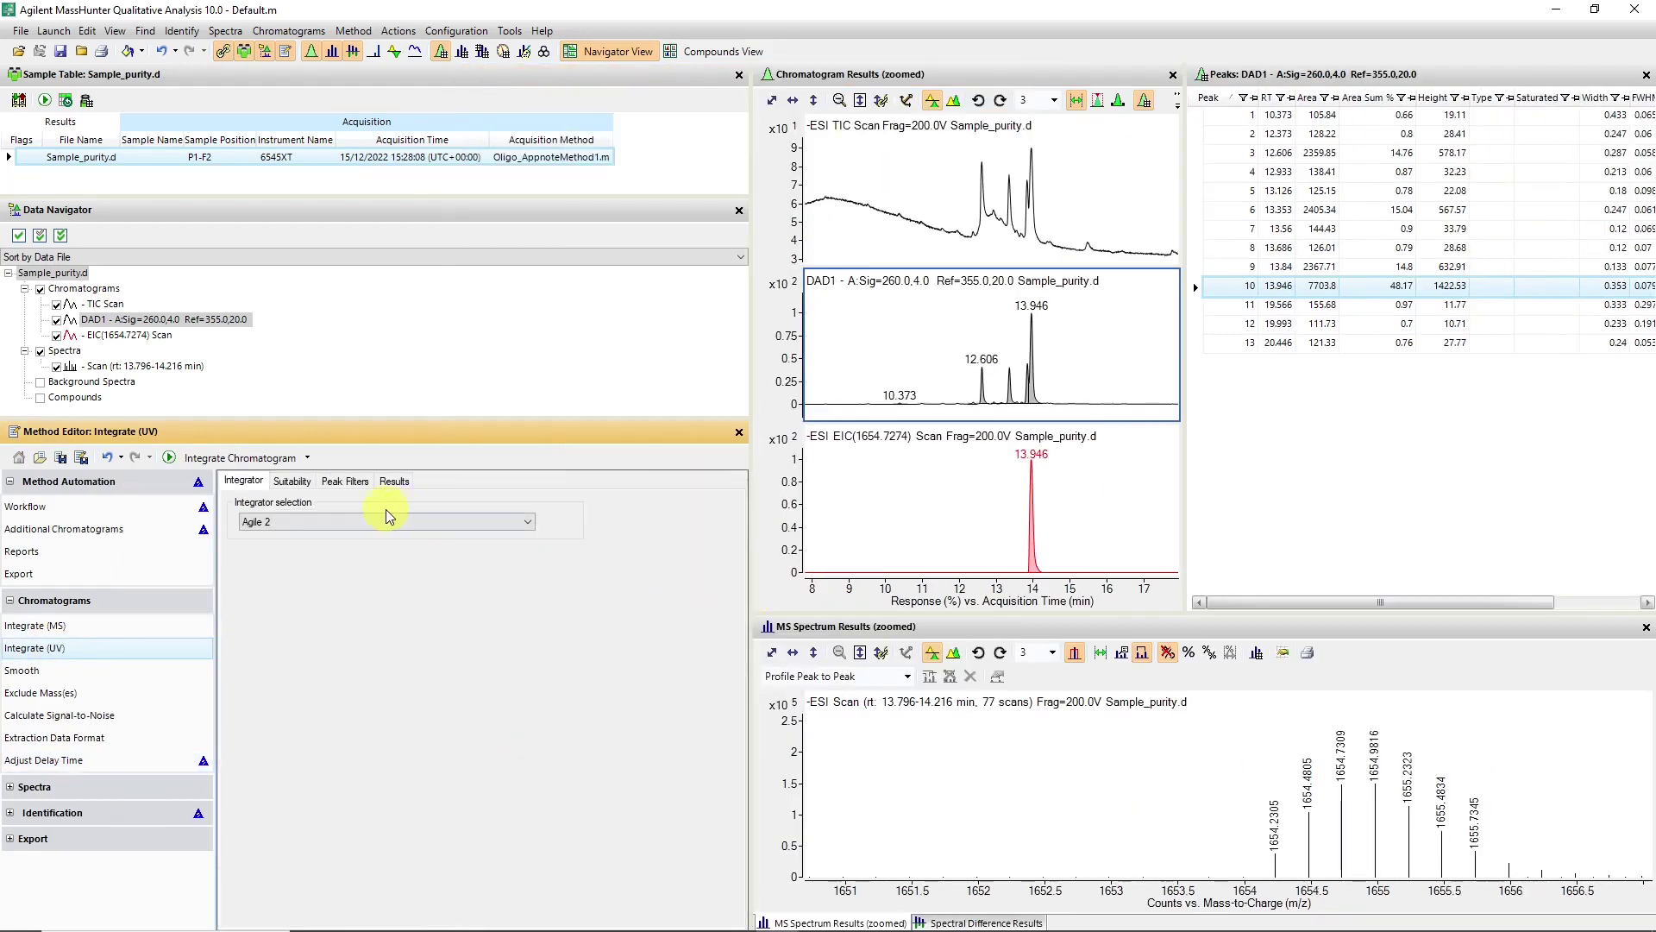
click(292, 482)
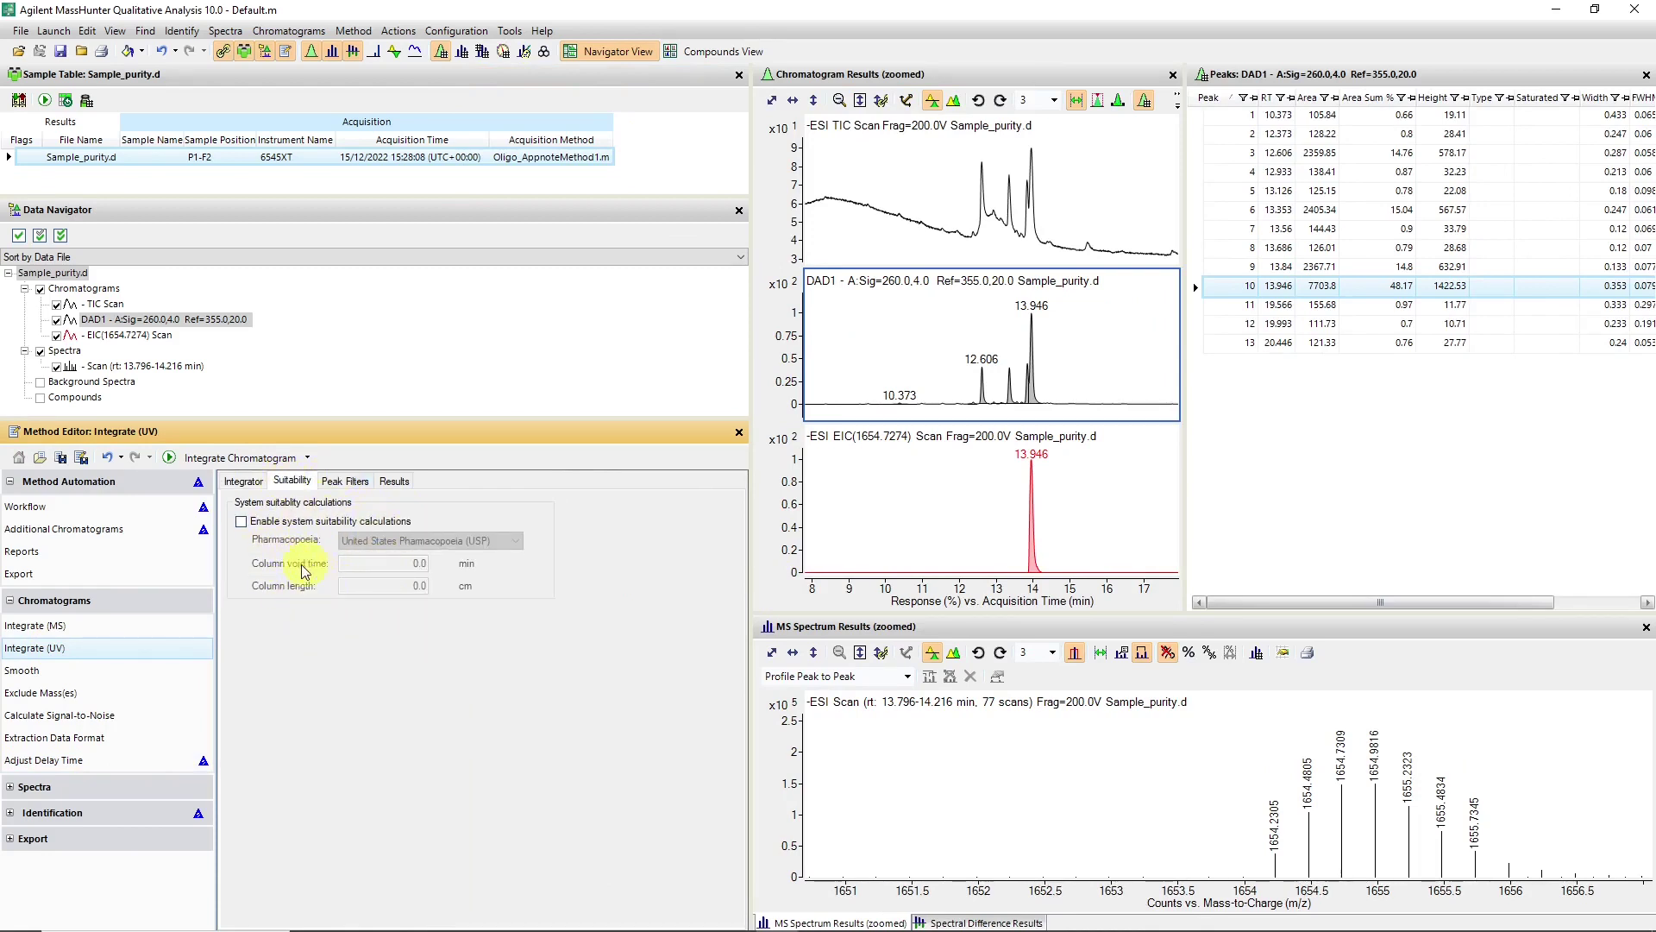
click(345, 481)
click(294, 666)
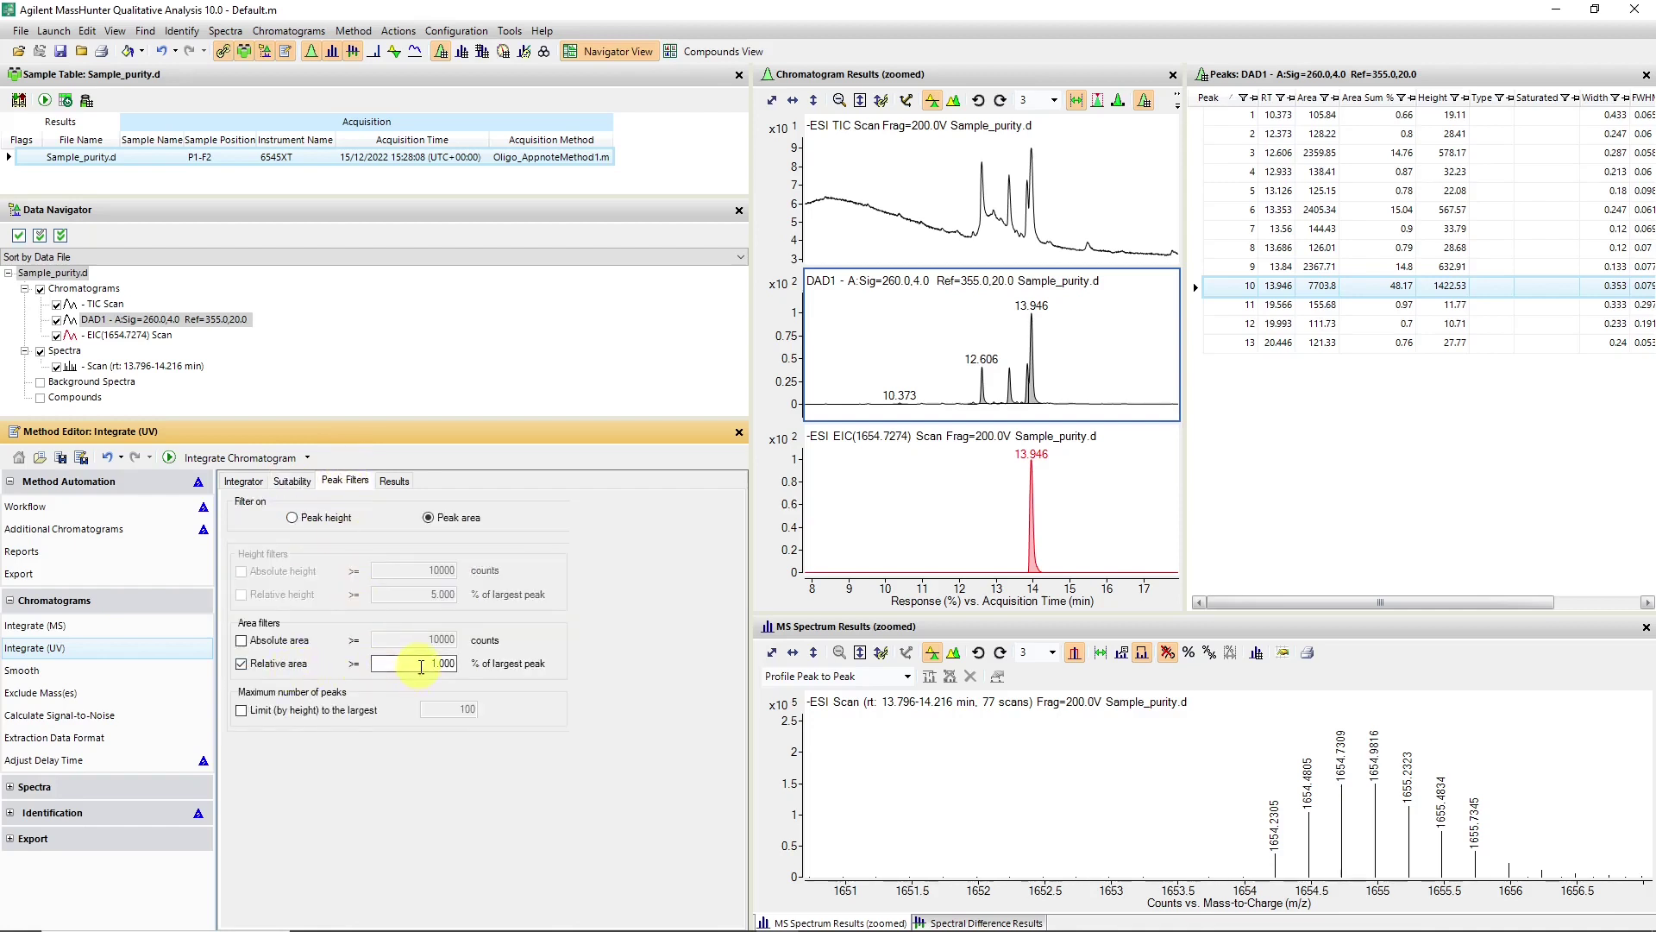
drag(421, 667, 521, 676)
text(5)
click(226, 457)
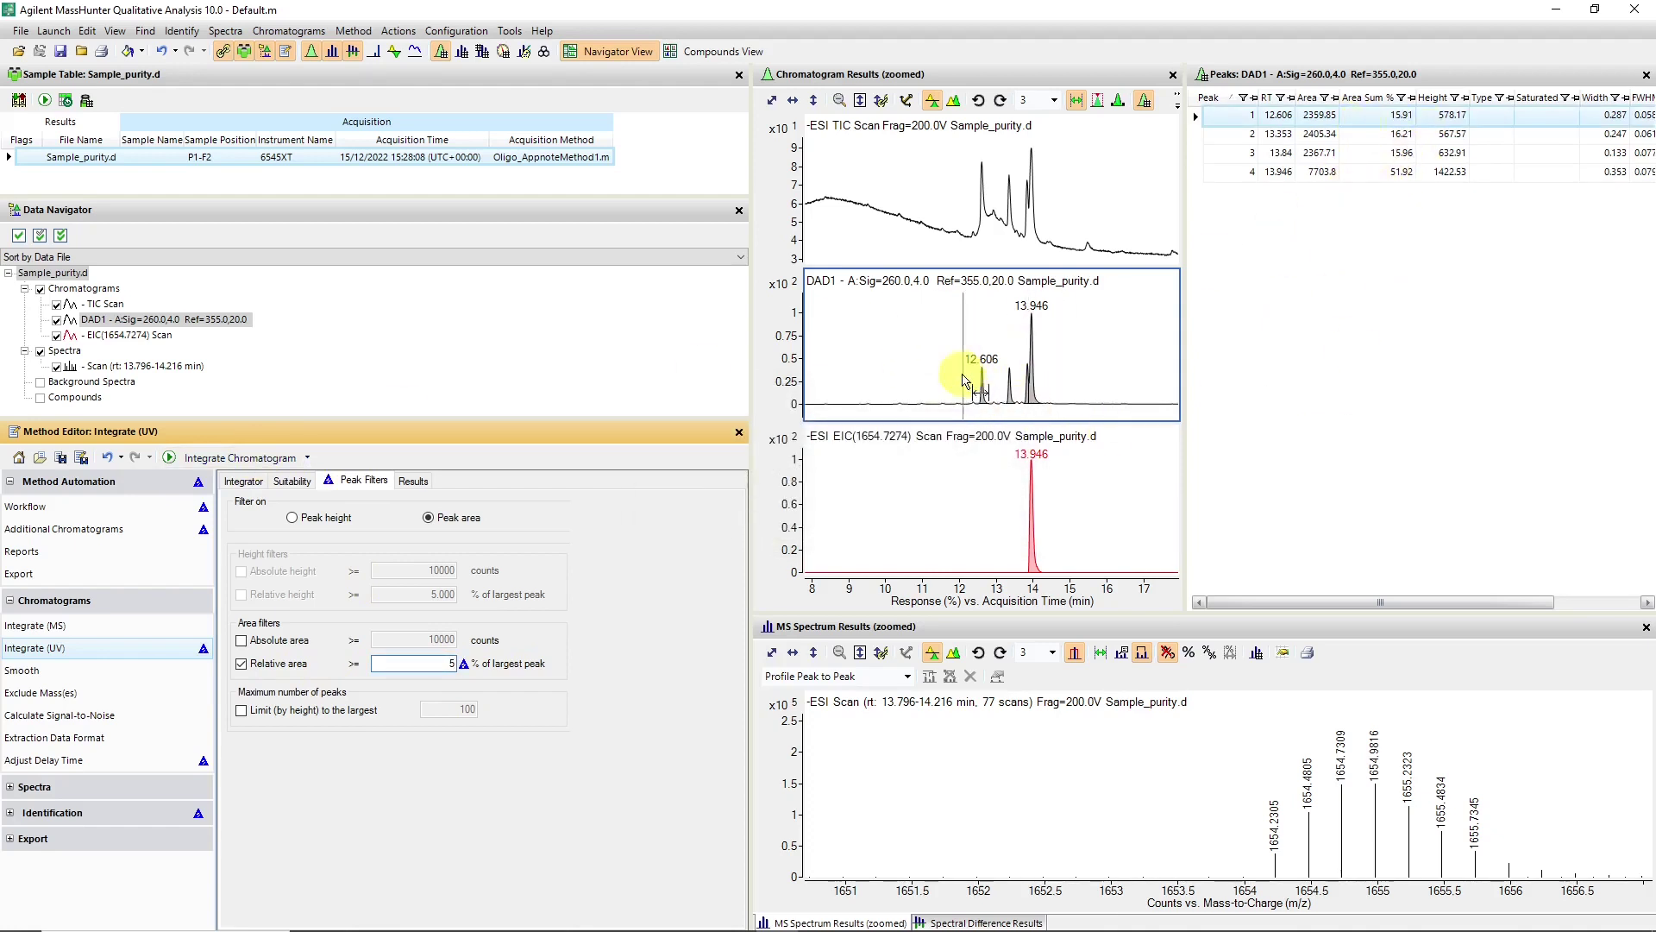
Zoom in on the DAD1 peaks between about 11.5 and 15 min and examine their area percentages in the peak list.
drag(940, 327, 1070, 405)
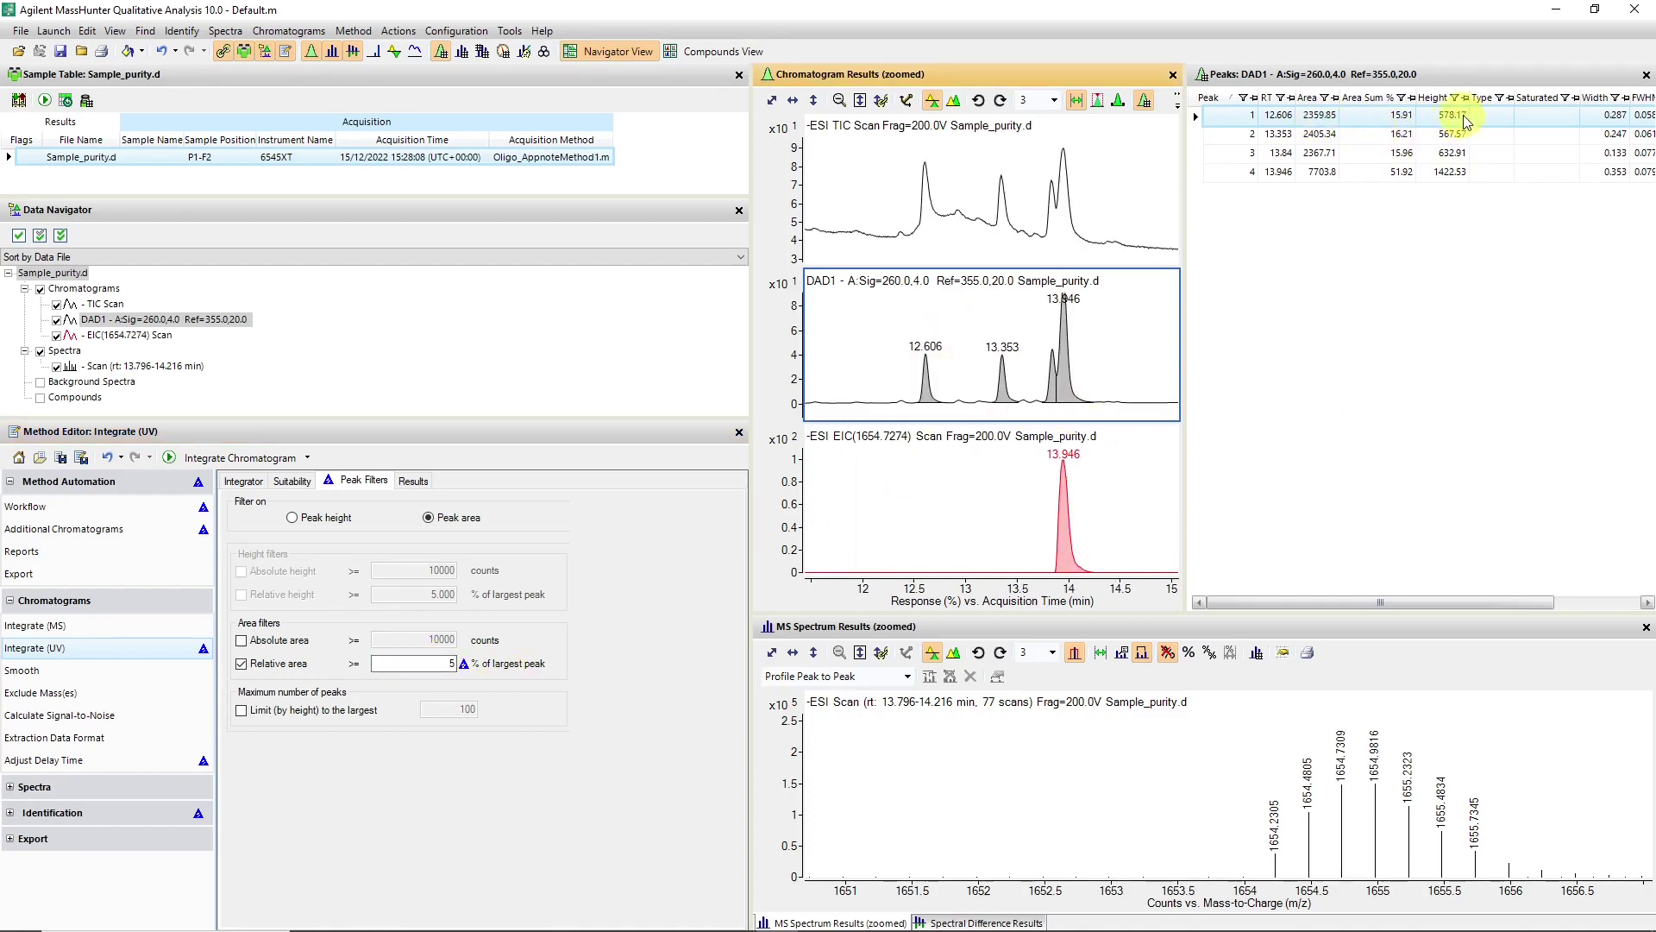
click(1430, 601)
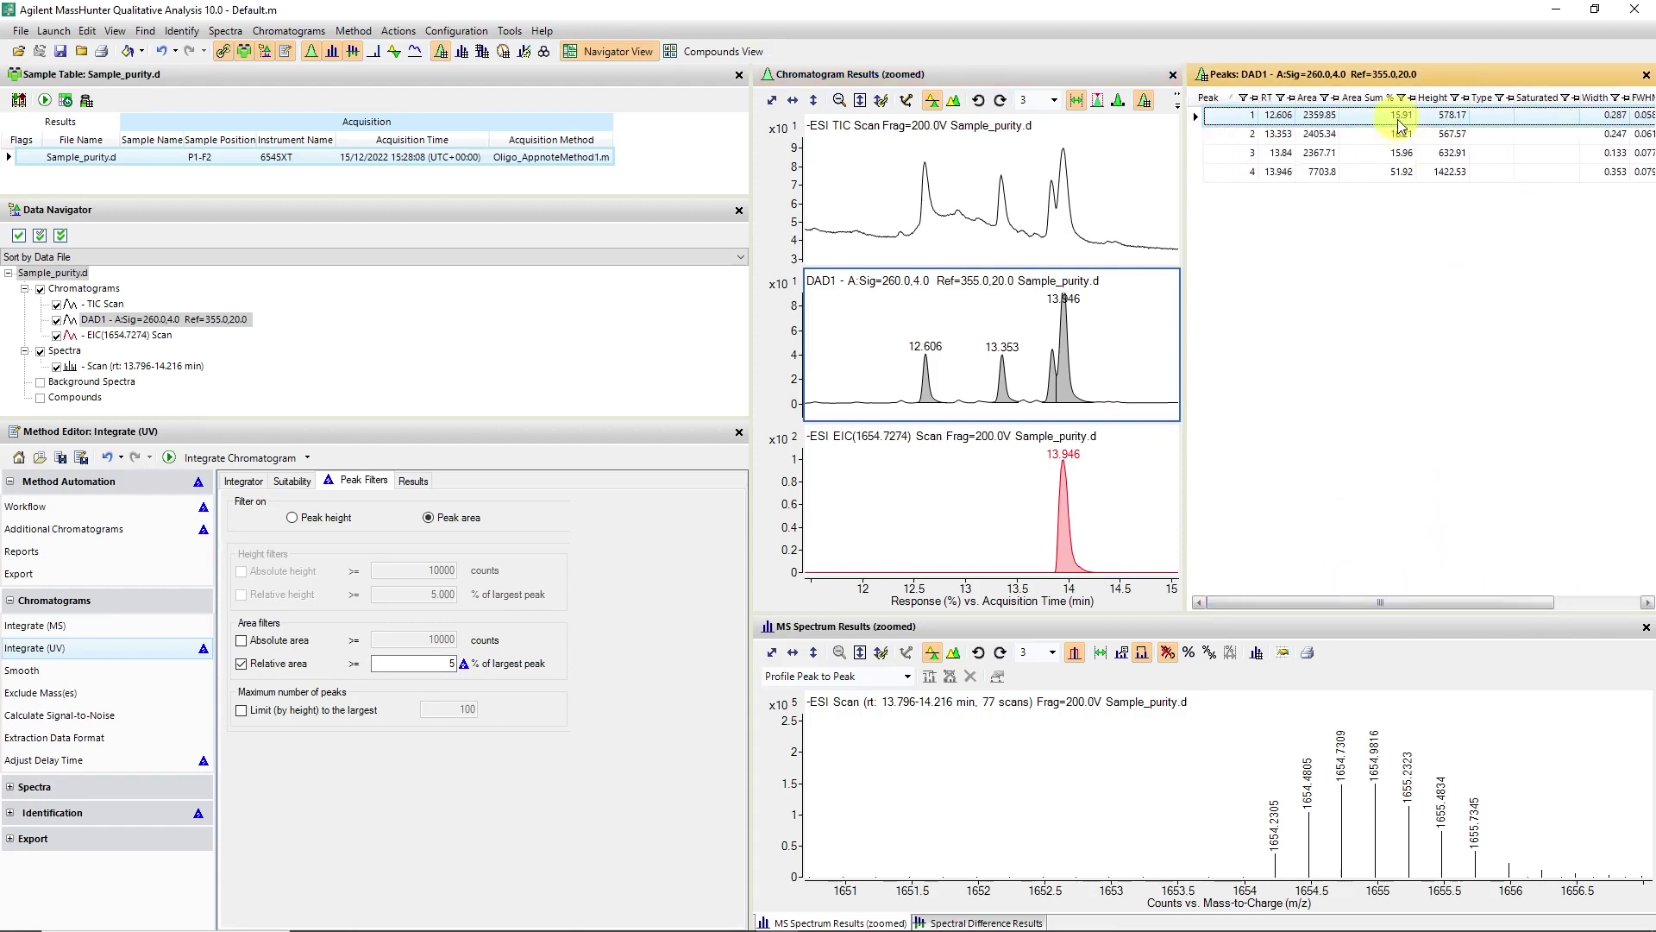
click(1387, 171)
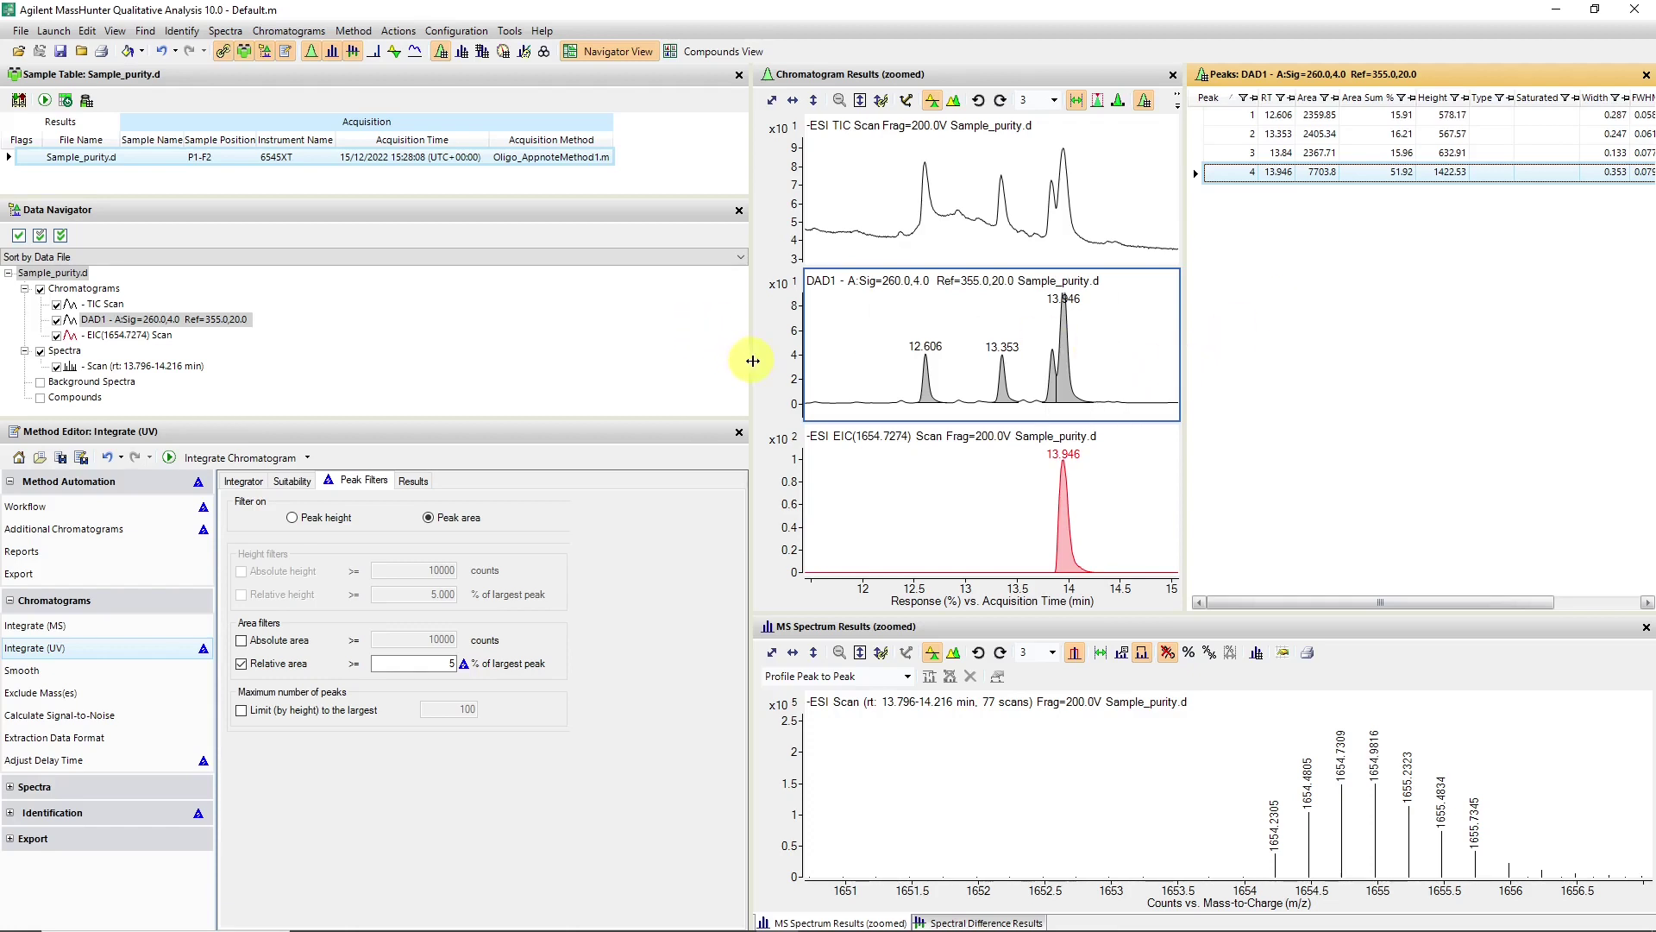
drag(752, 359, 540, 346)
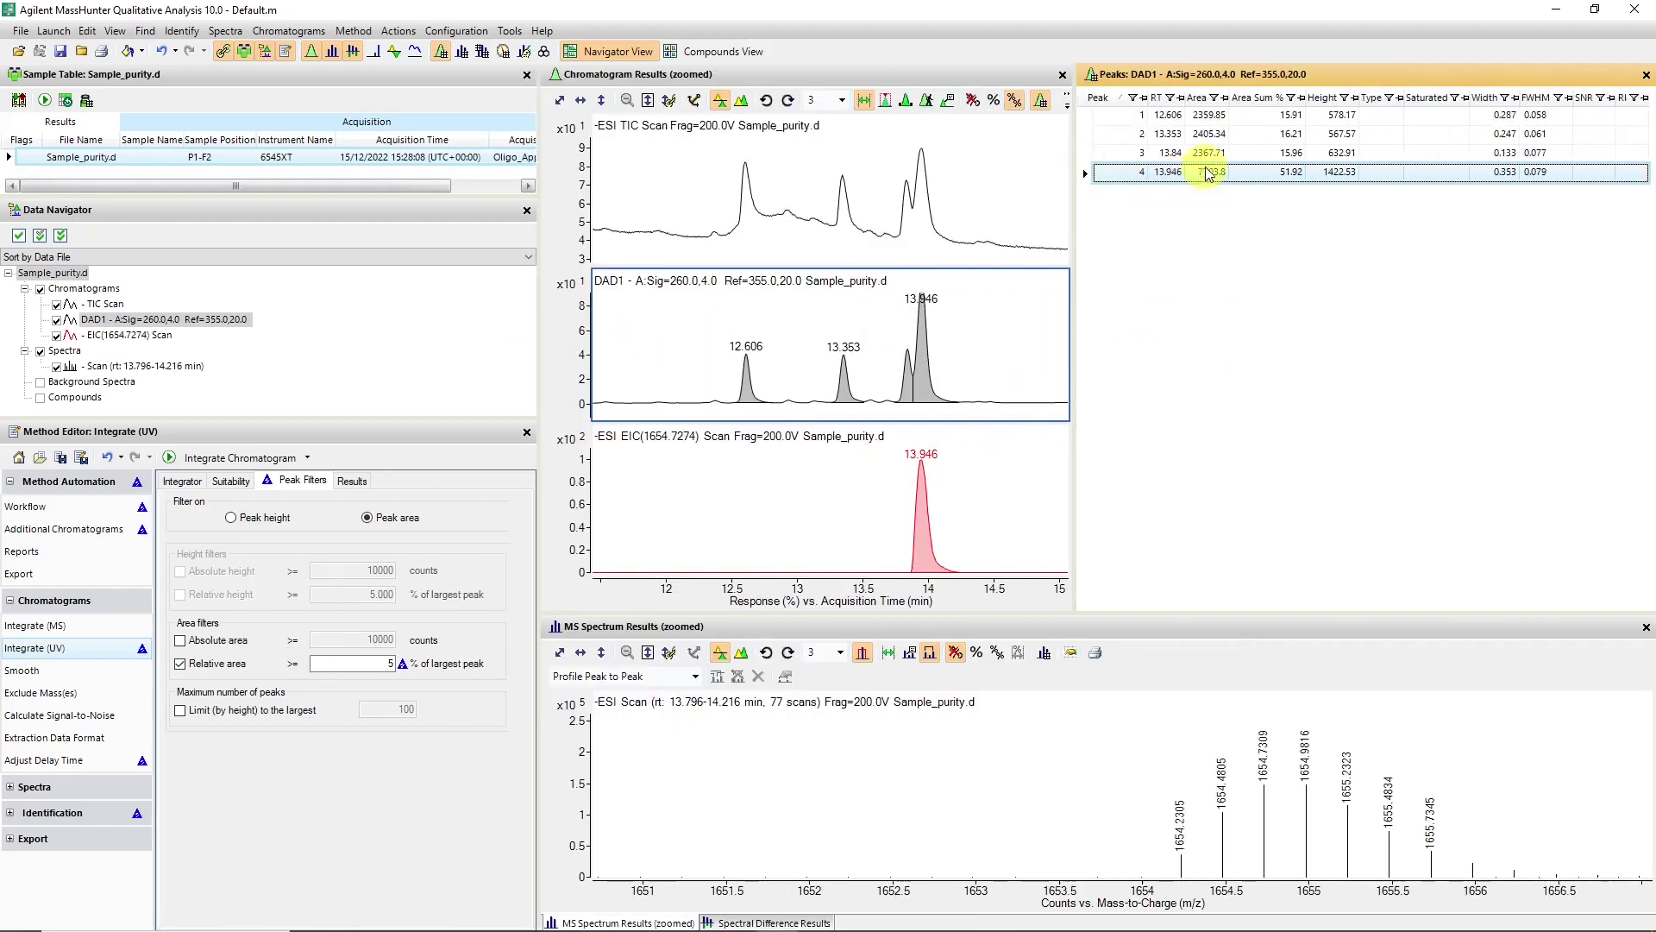
Review the copy, print and export options available for the peak list and the DAD1 chromatogram.
right_click(1245, 240)
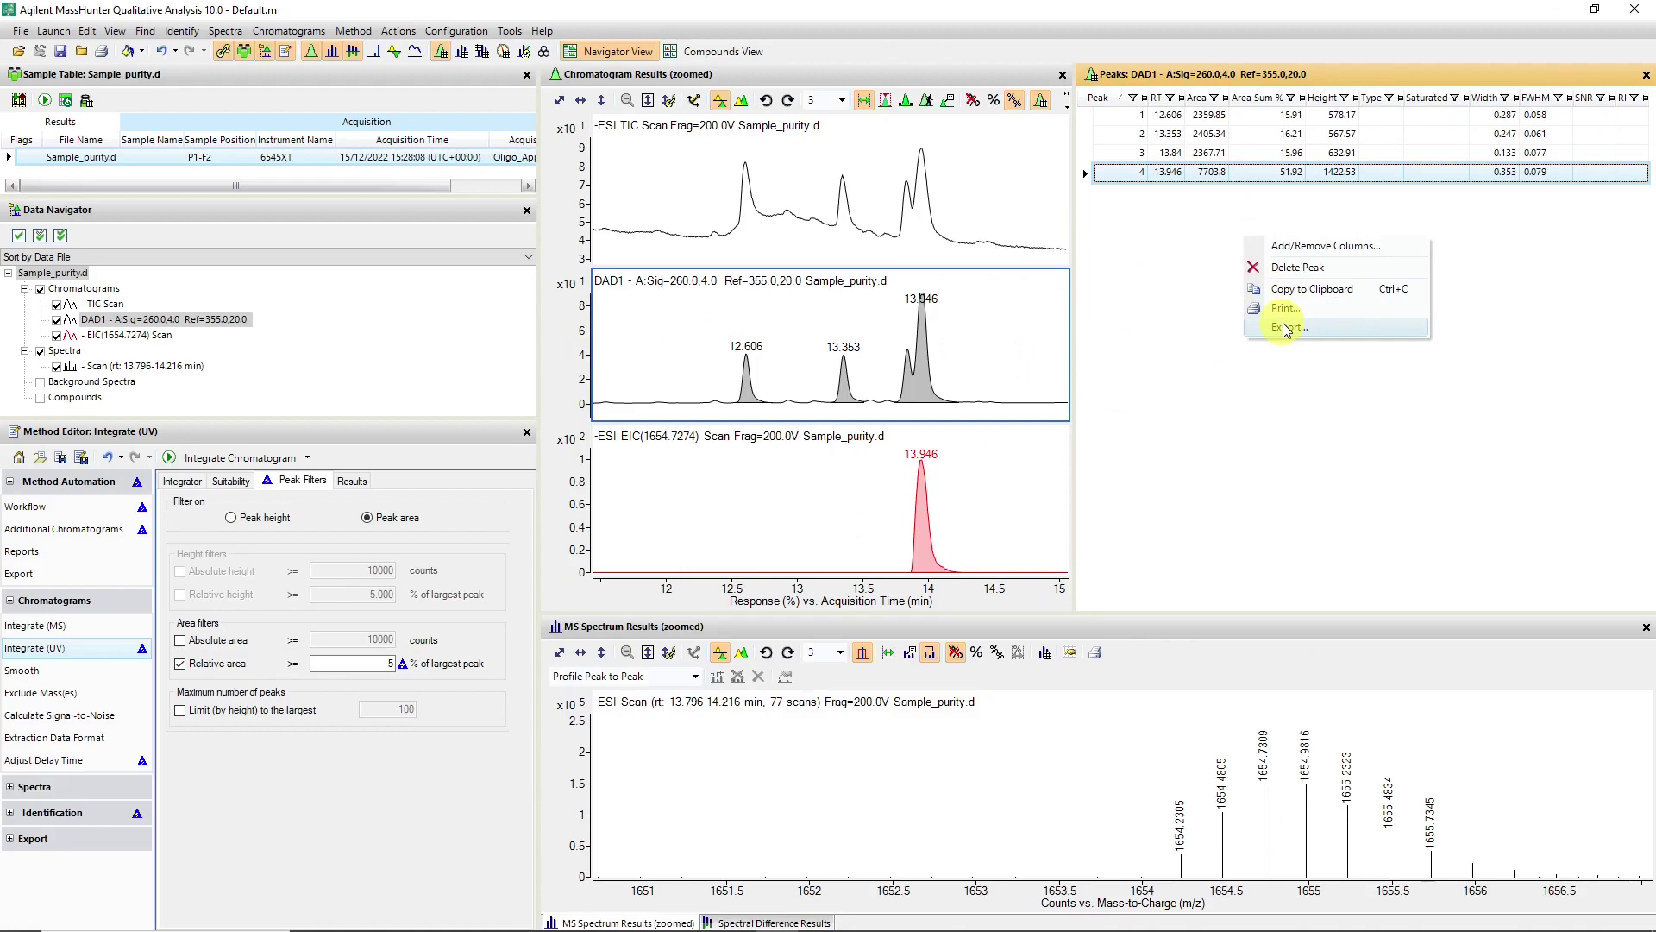
click(975, 344)
right_click(981, 345)
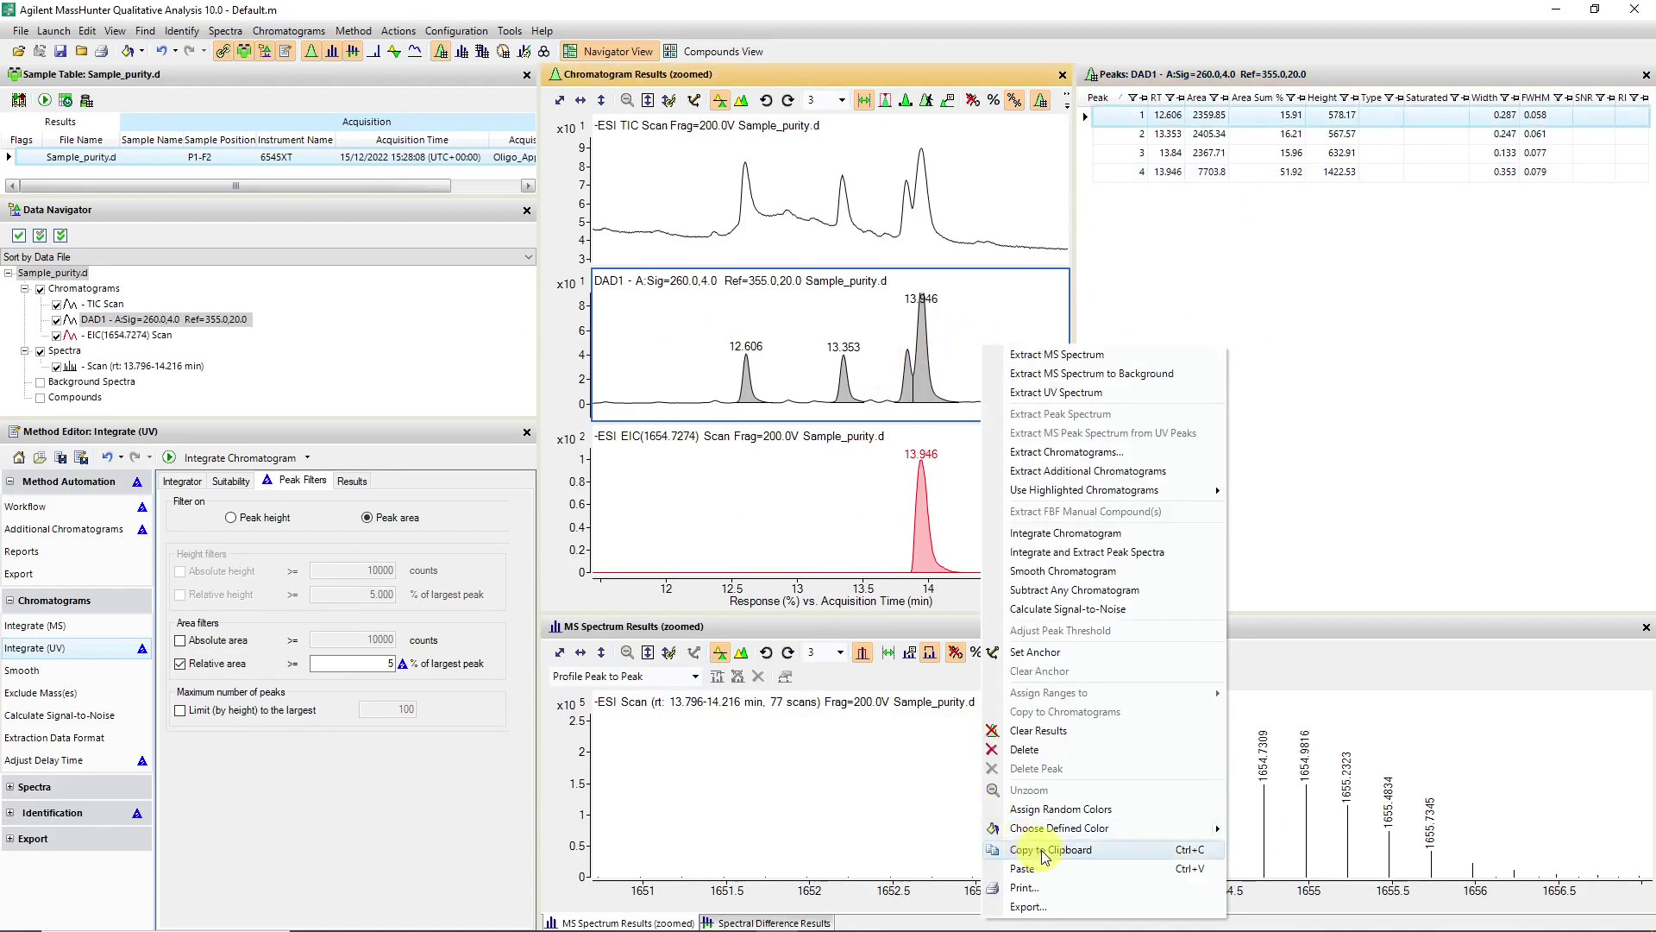
click(1442, 420)
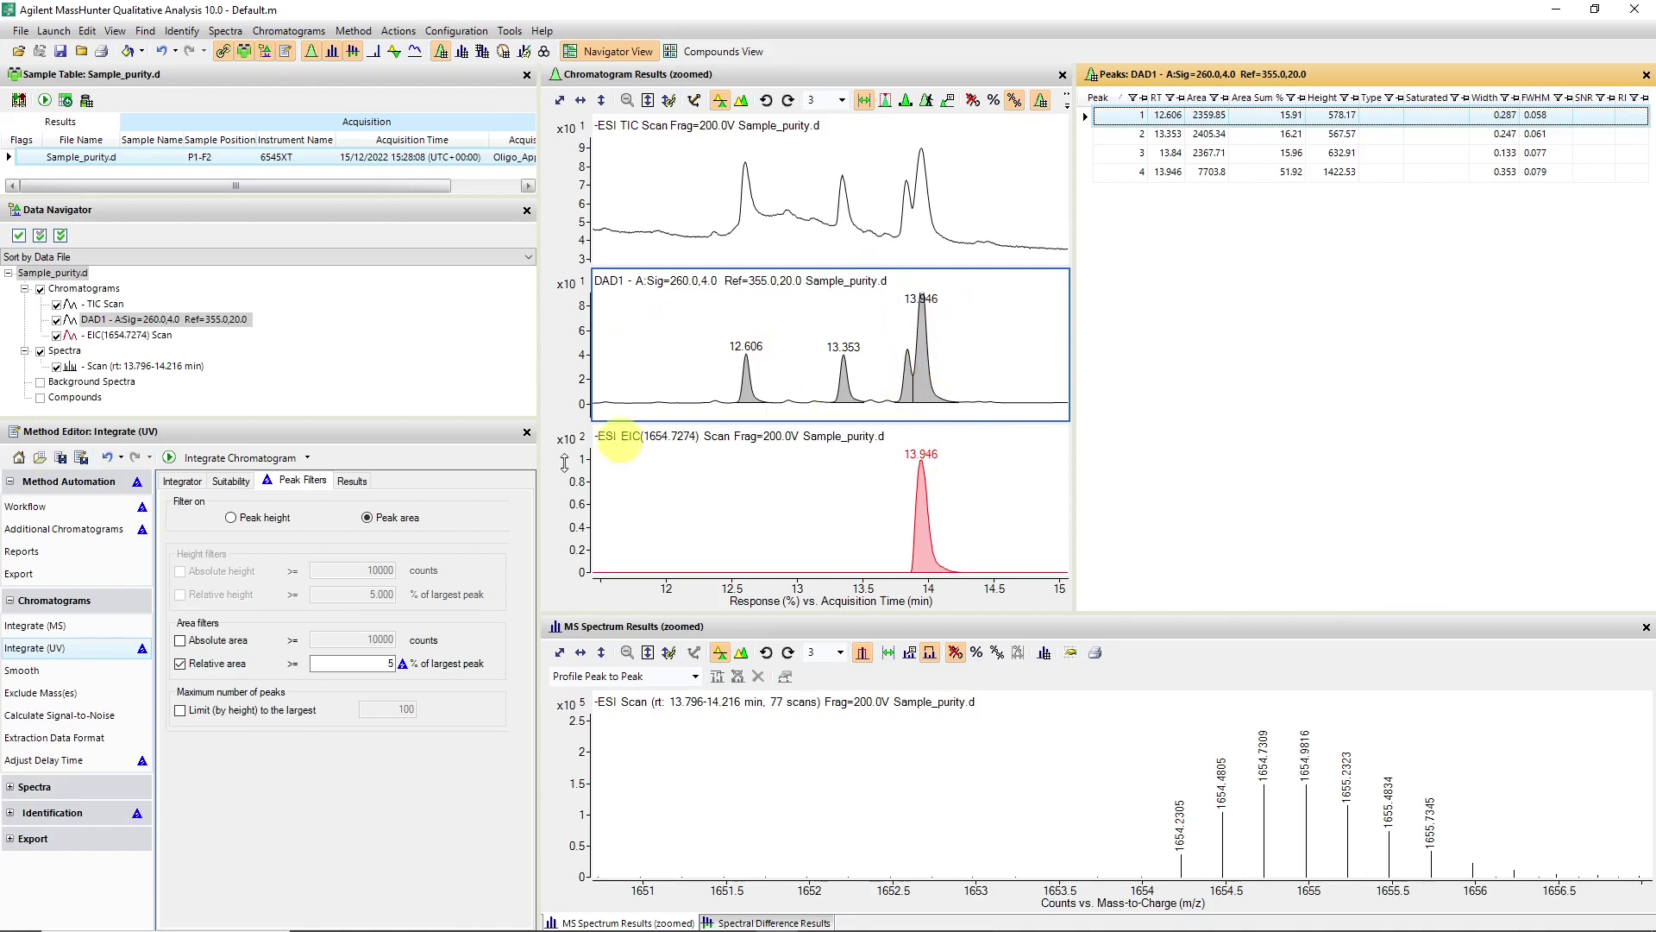
Switch to the Compounds View and reopen Sample_purity.d with the current method, discarding the unsaved results.
click(67, 515)
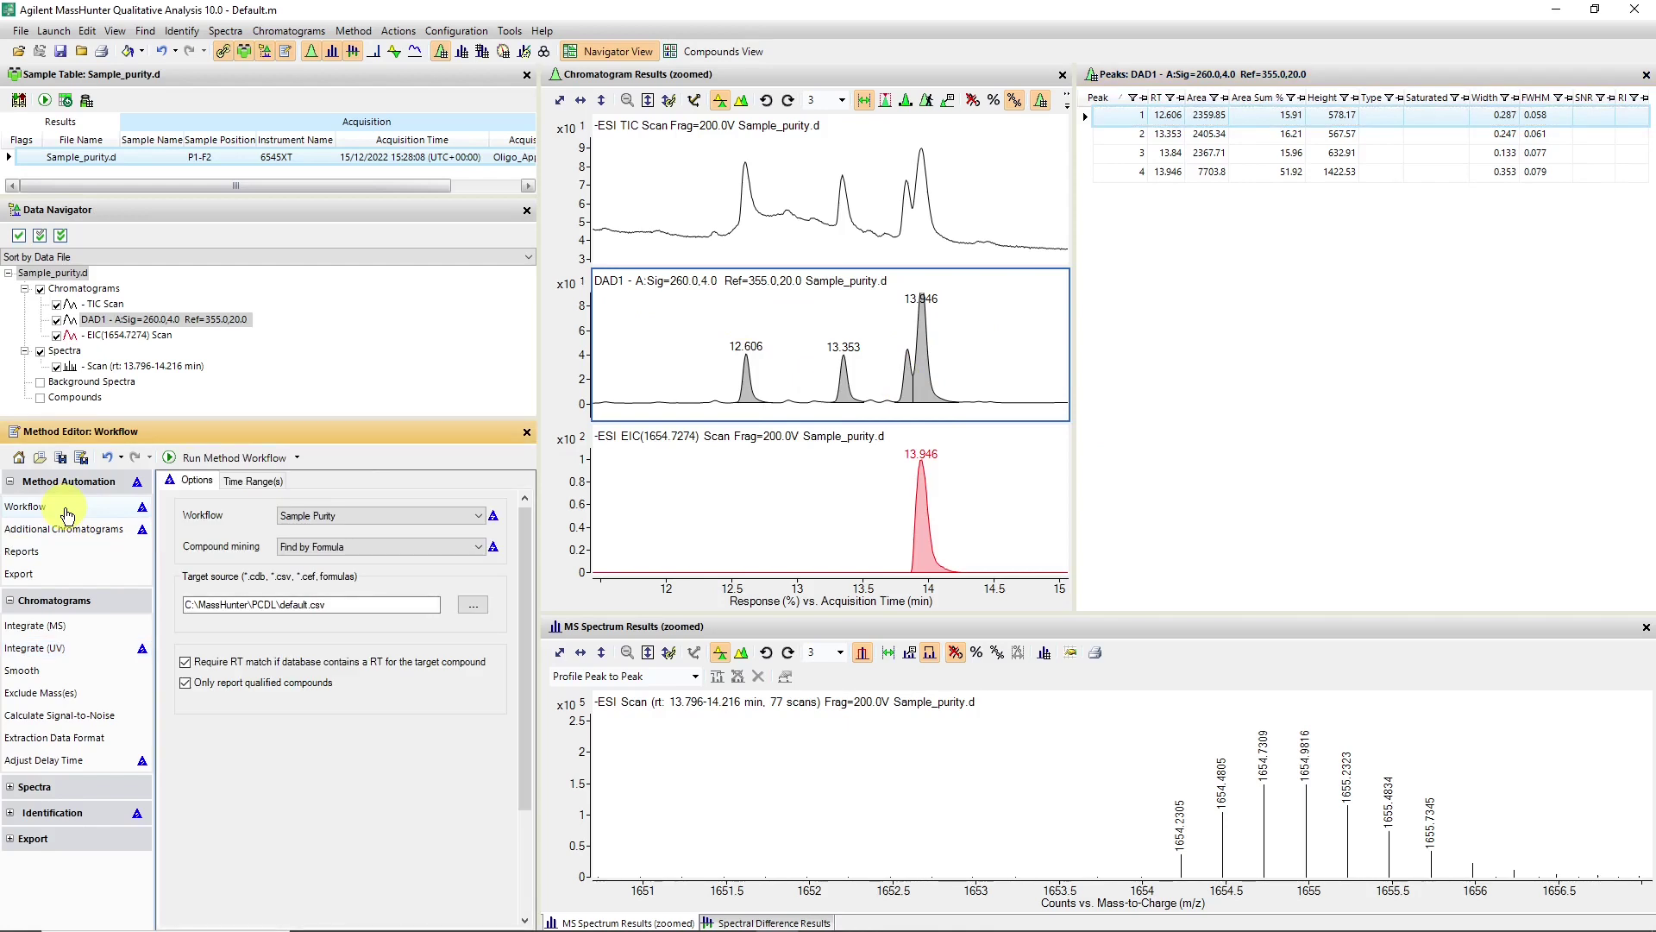
click(717, 52)
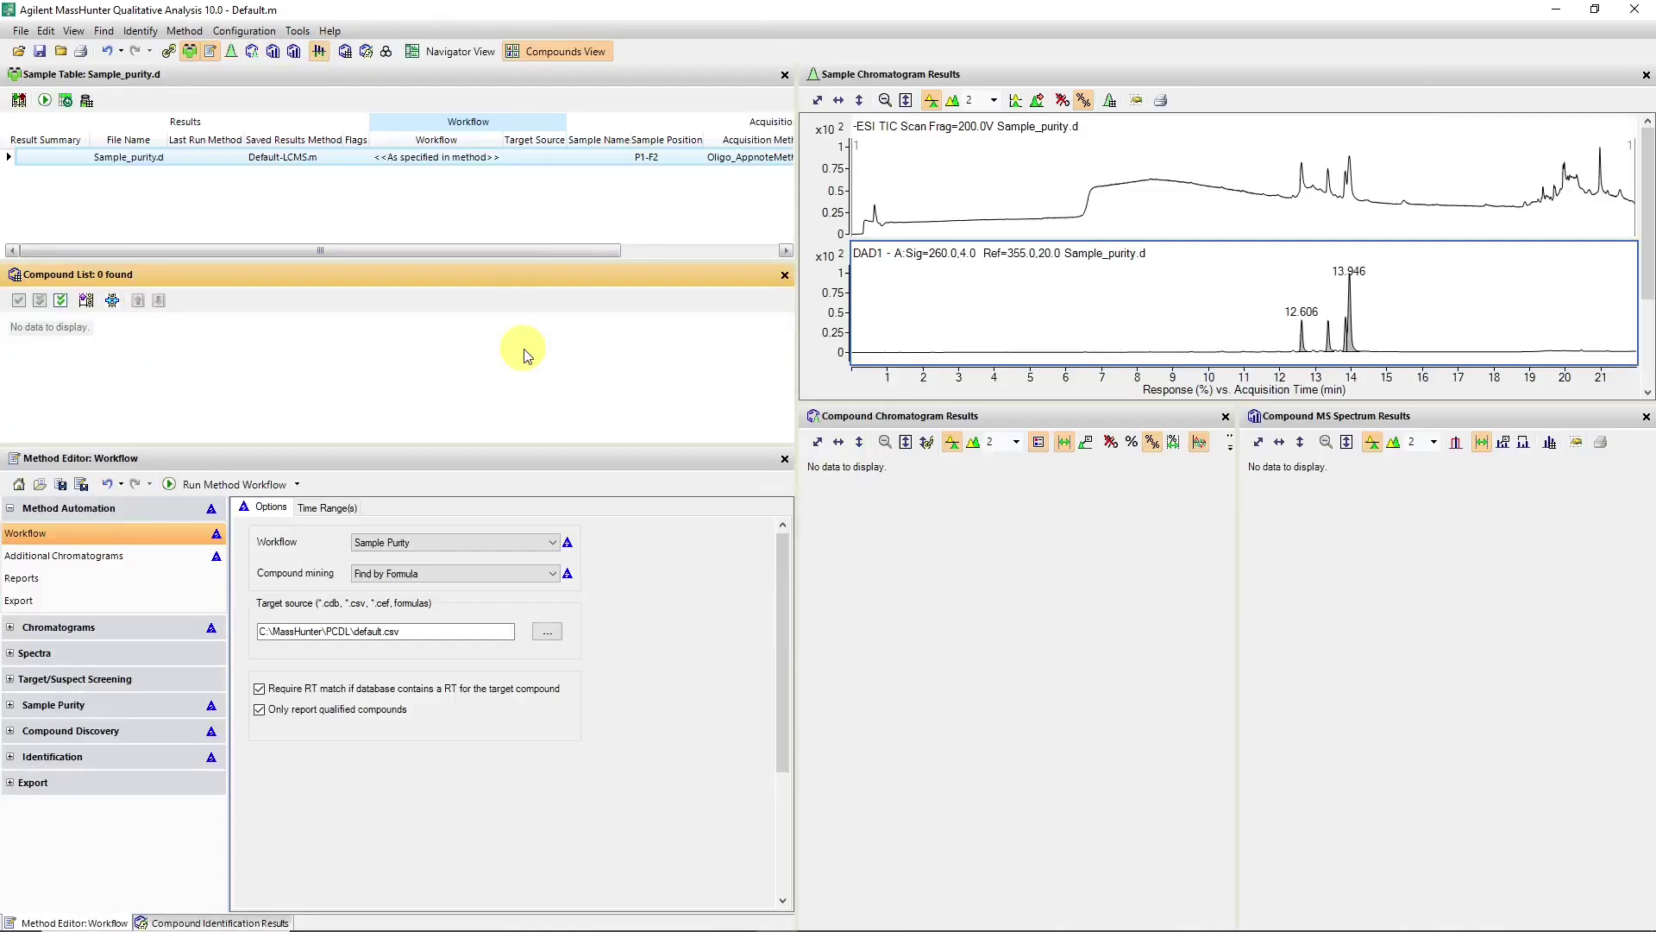
click(60, 51)
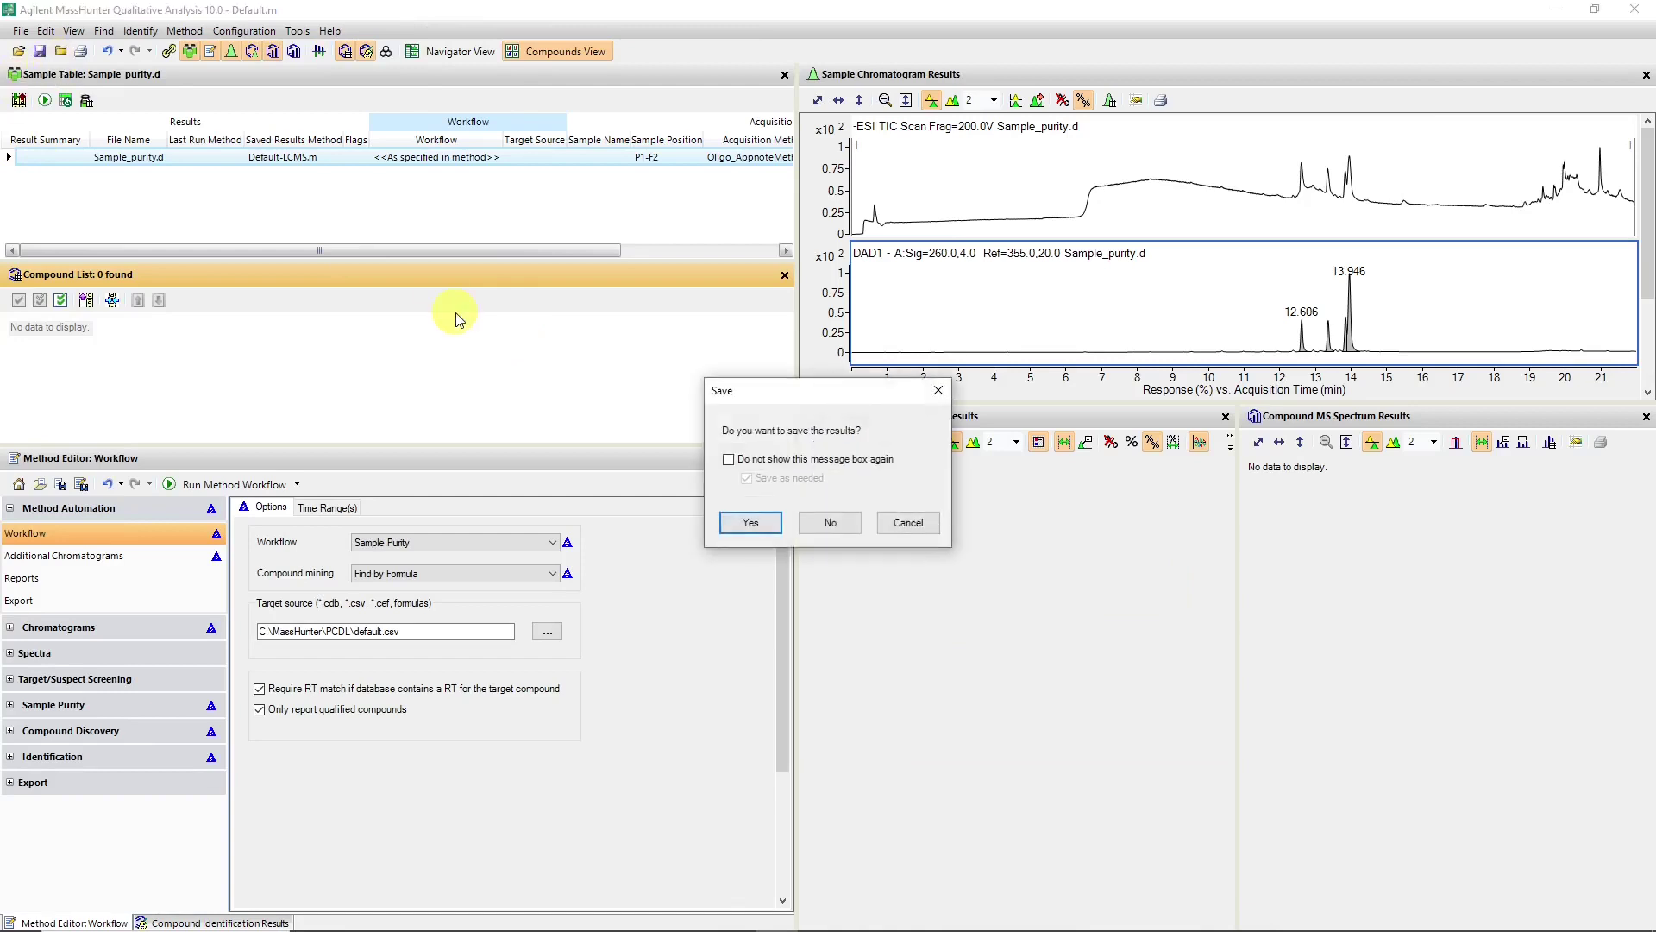
click(830, 522)
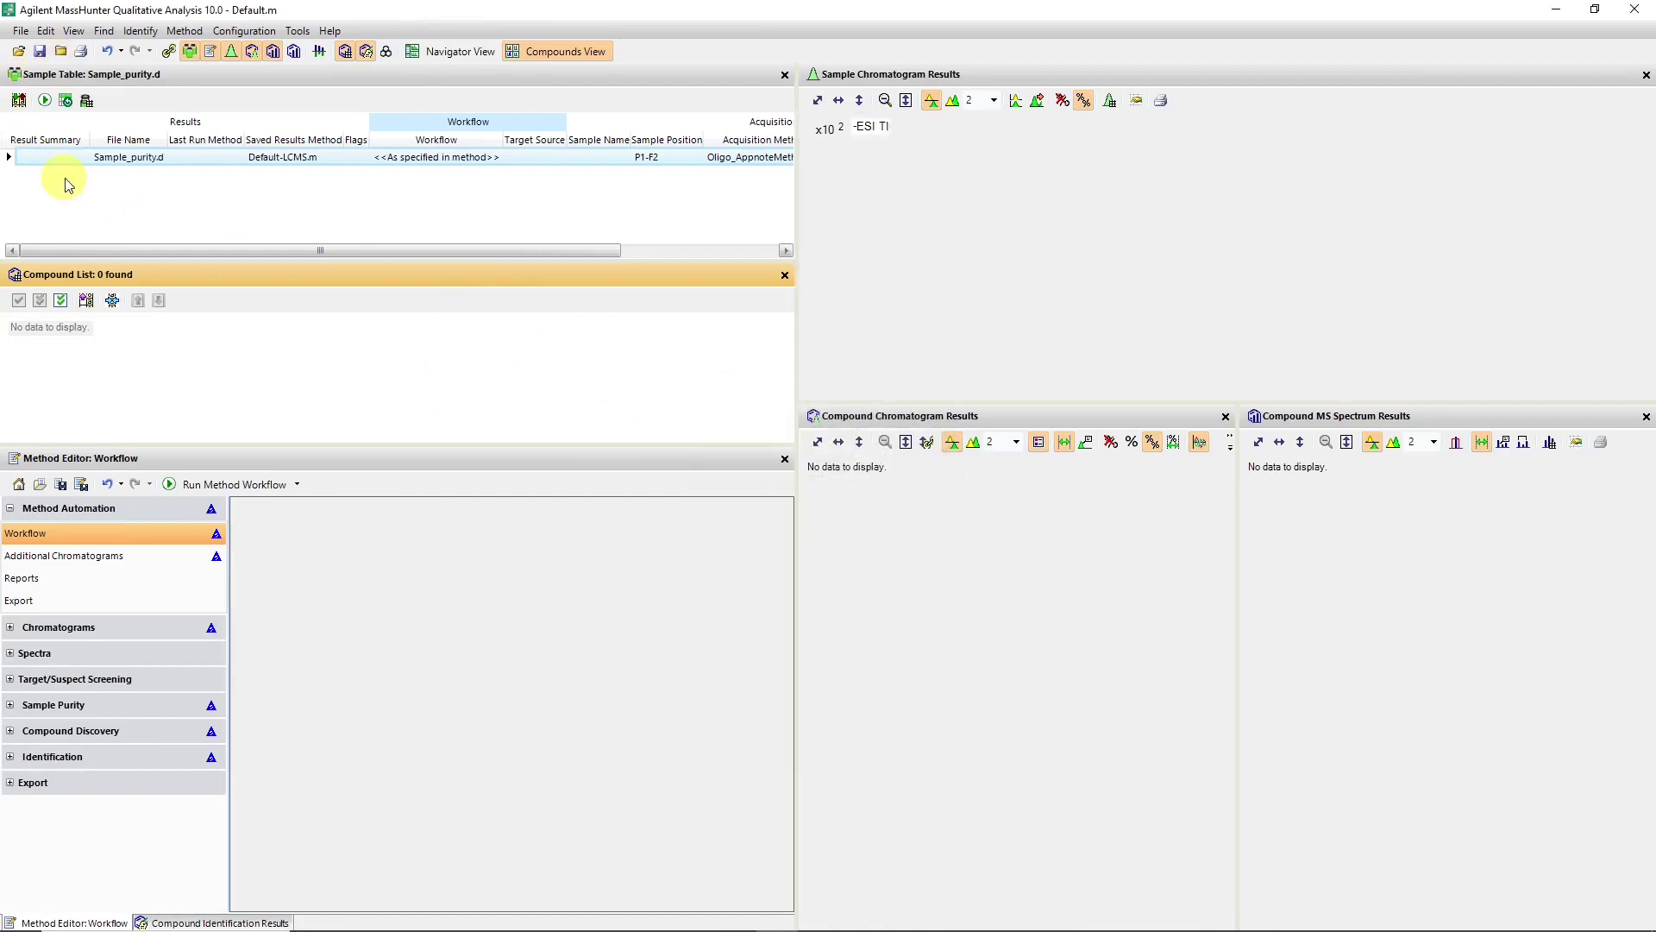
click(19, 53)
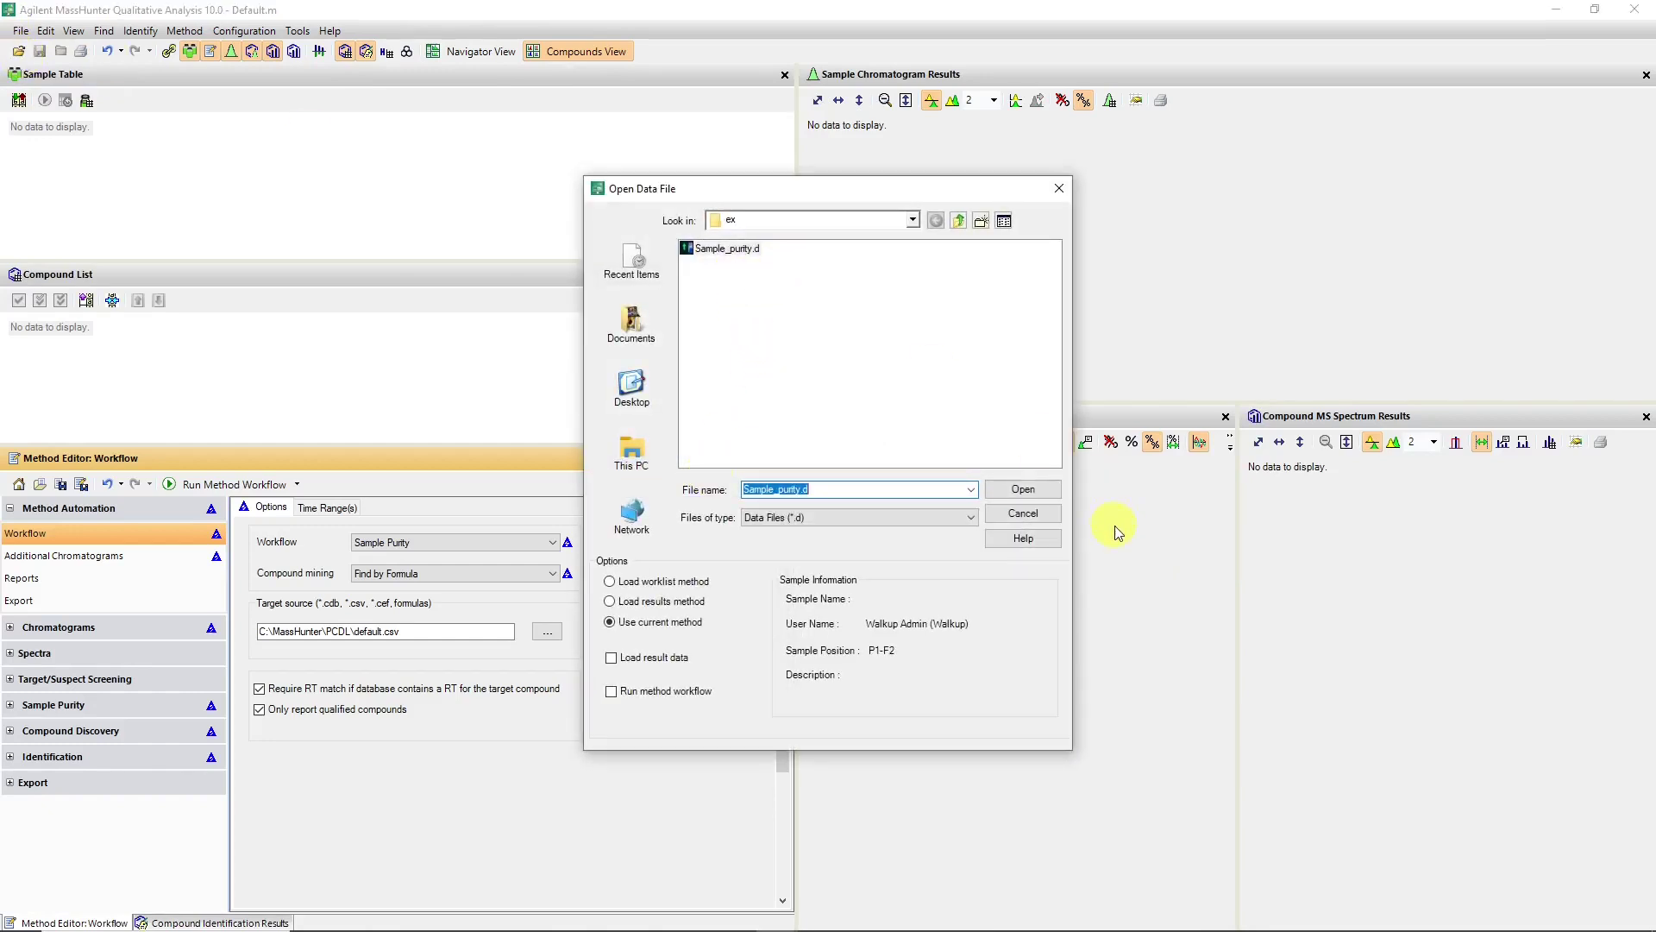
click(1049, 489)
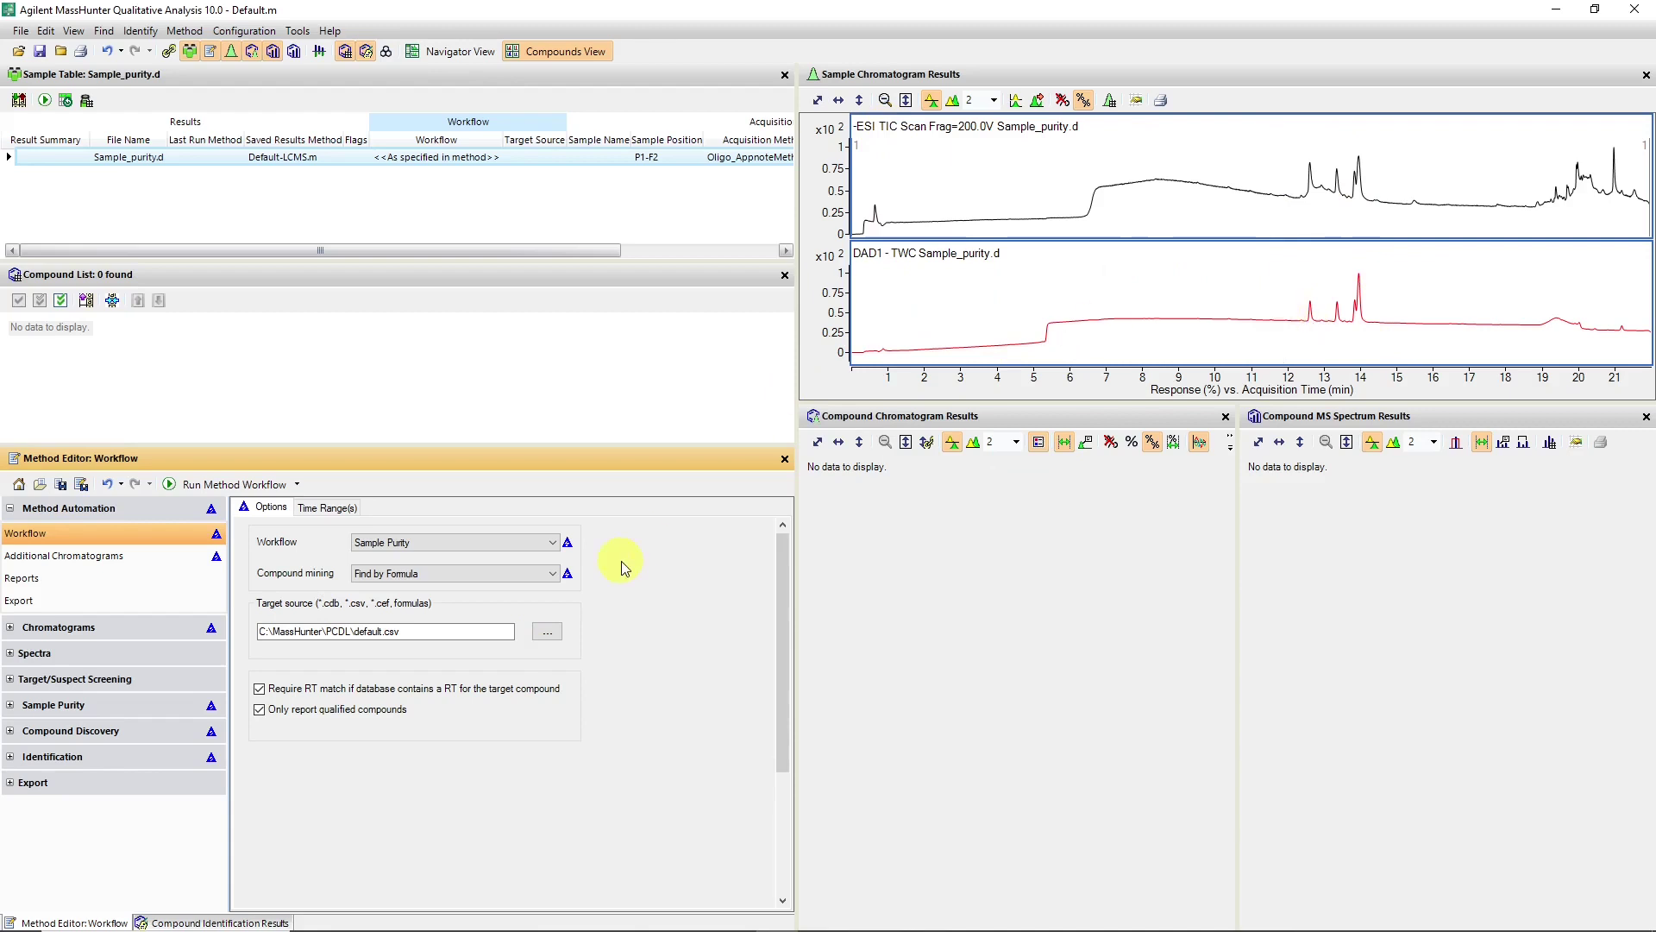
Disable the RT match requirement and qualified-compounds-only reporting, keeping the Sample Purity workflow with Find by Formula compound mining.
click(259, 688)
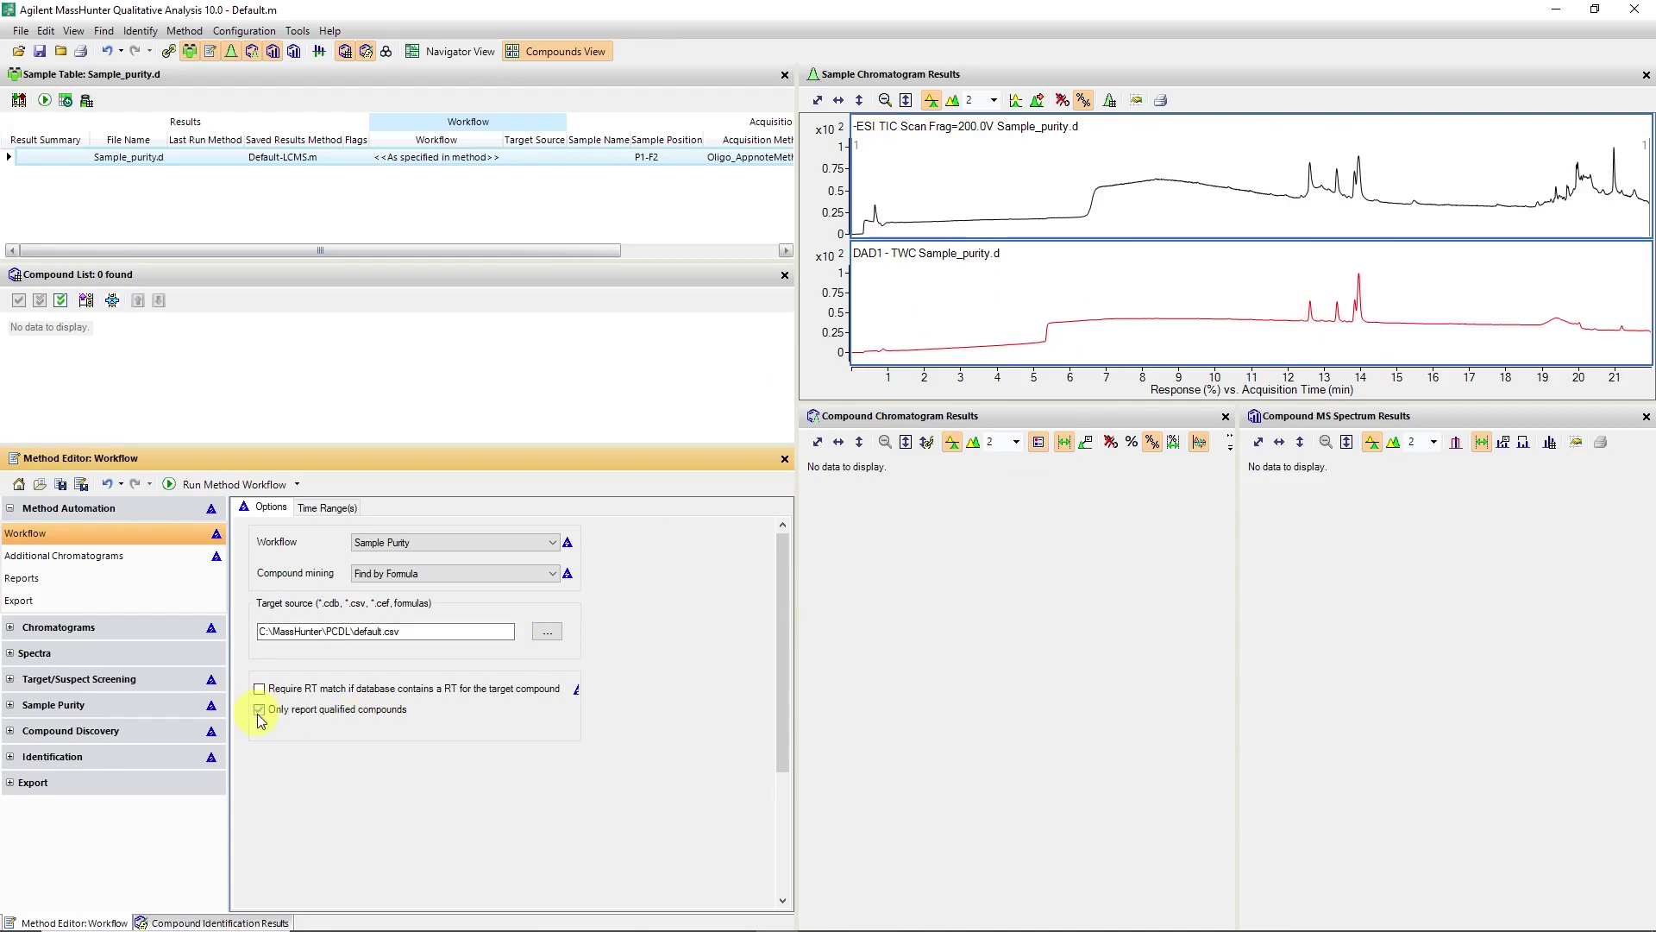
click(259, 713)
click(447, 541)
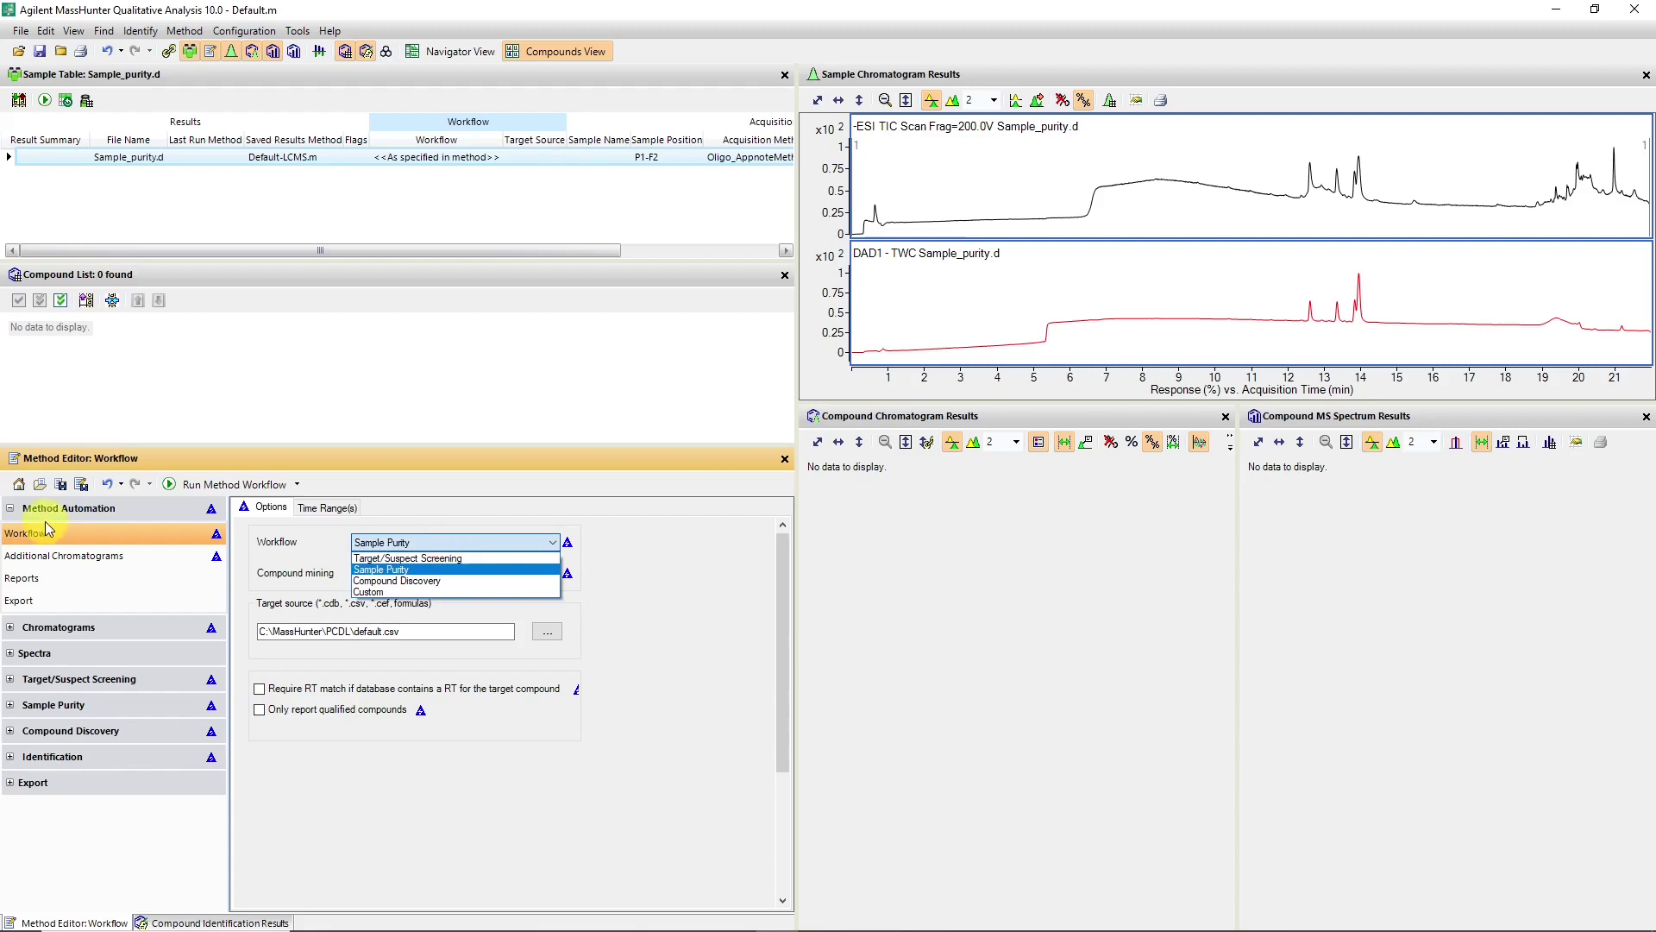
click(45, 527)
click(457, 541)
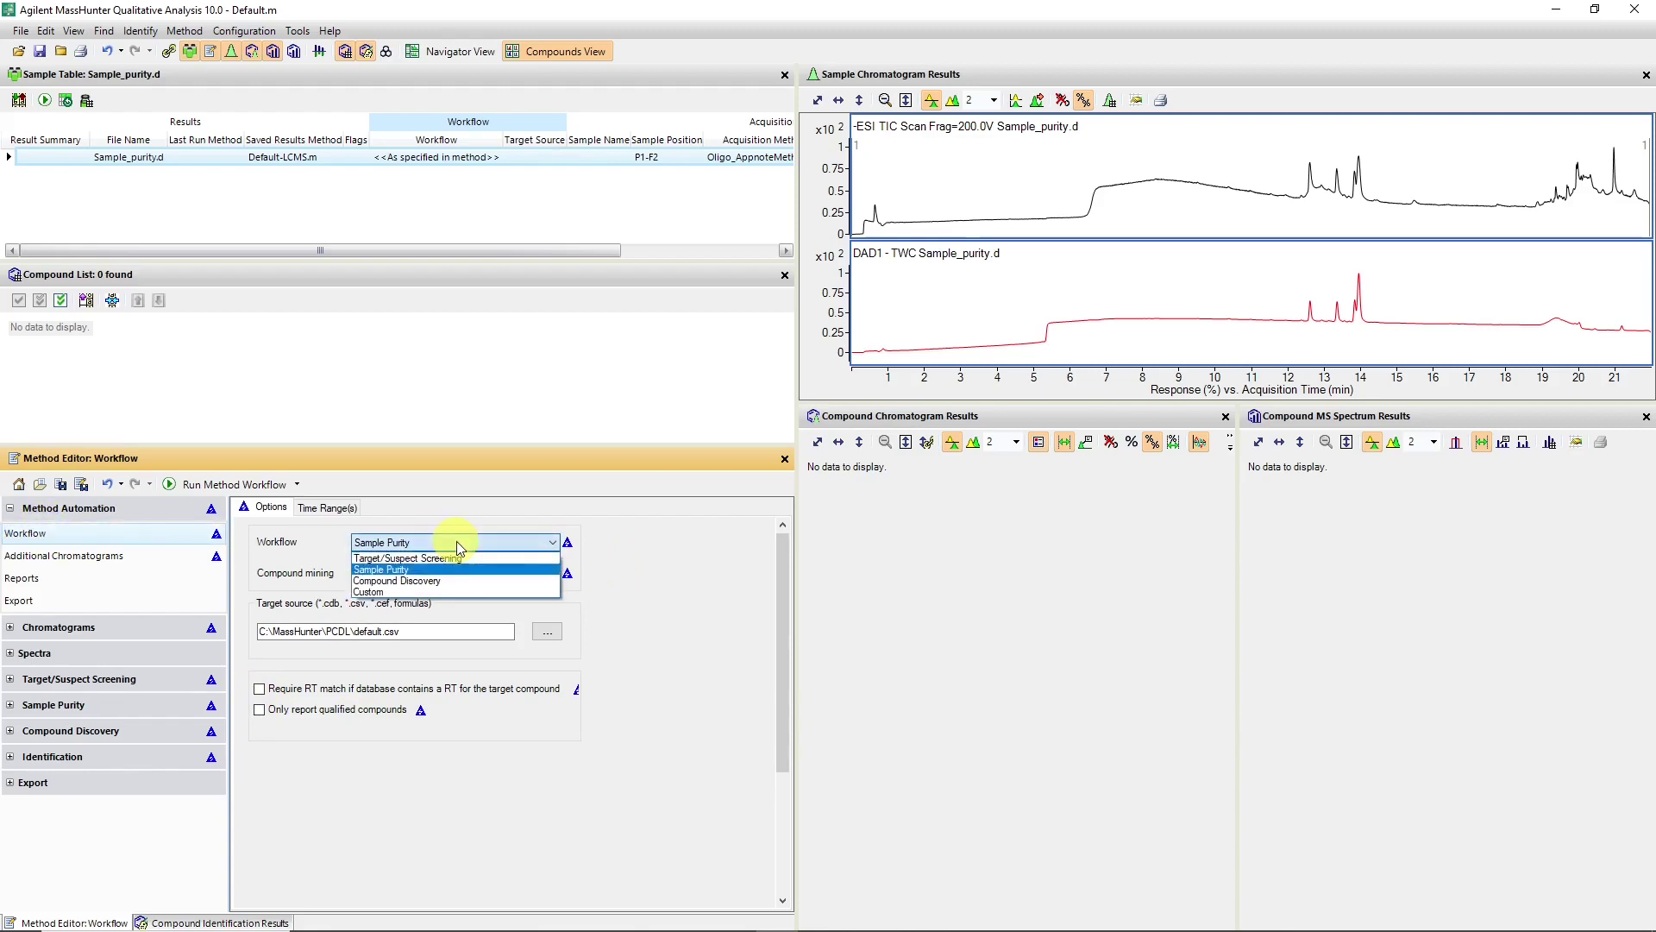
click(439, 567)
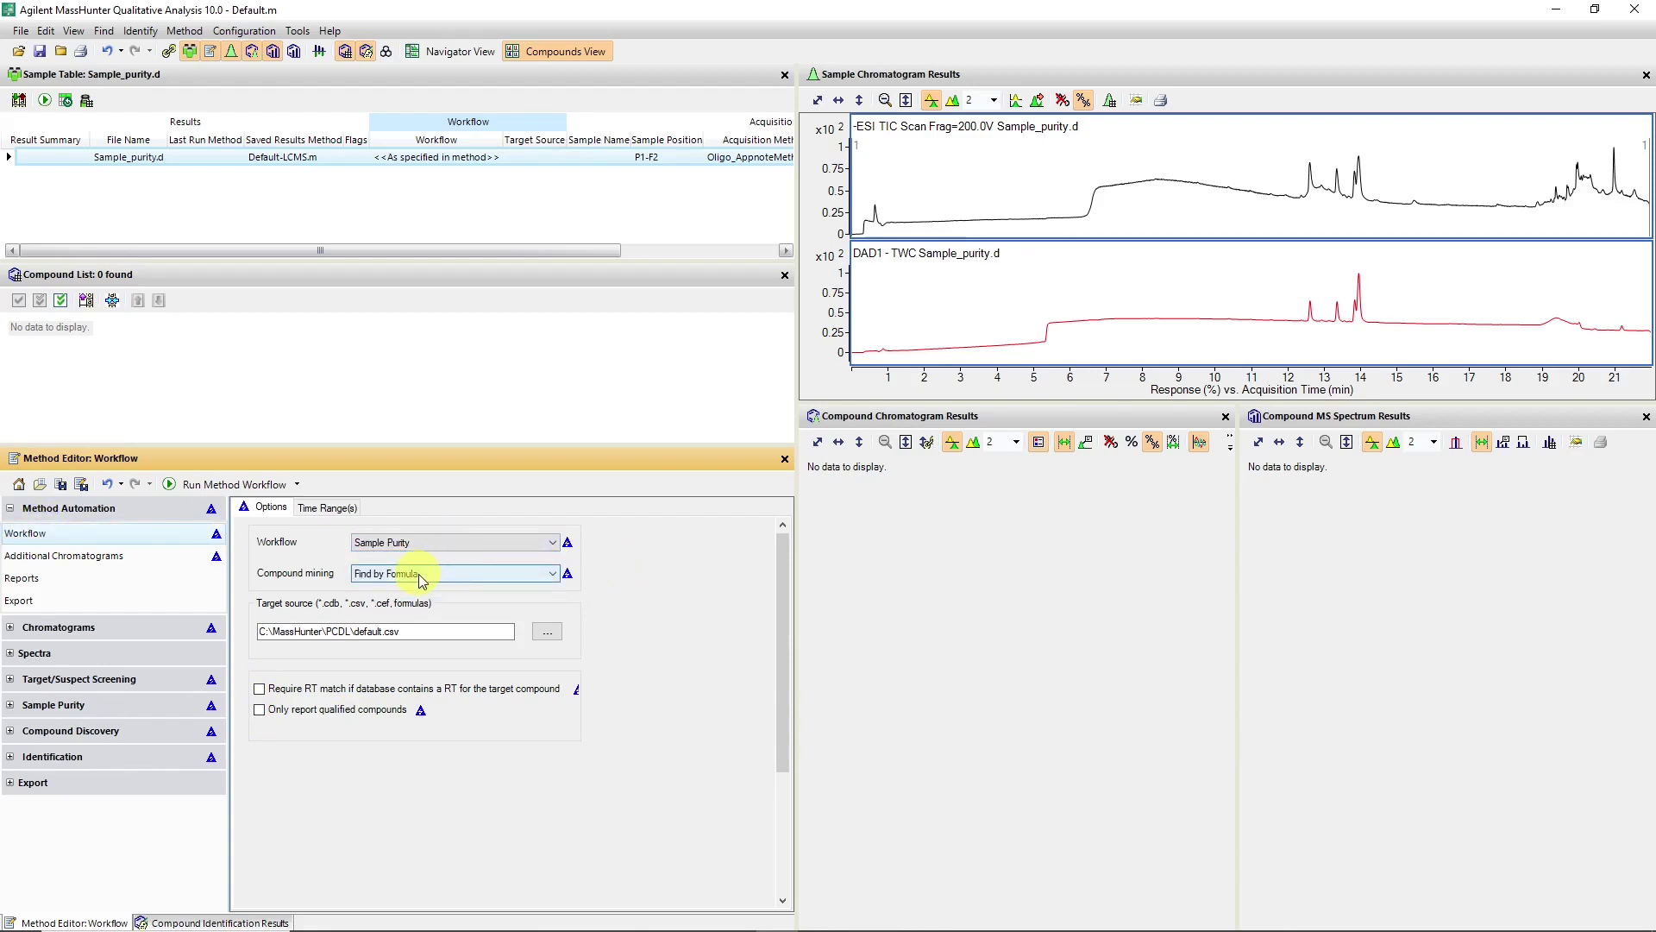
click(420, 576)
click(408, 589)
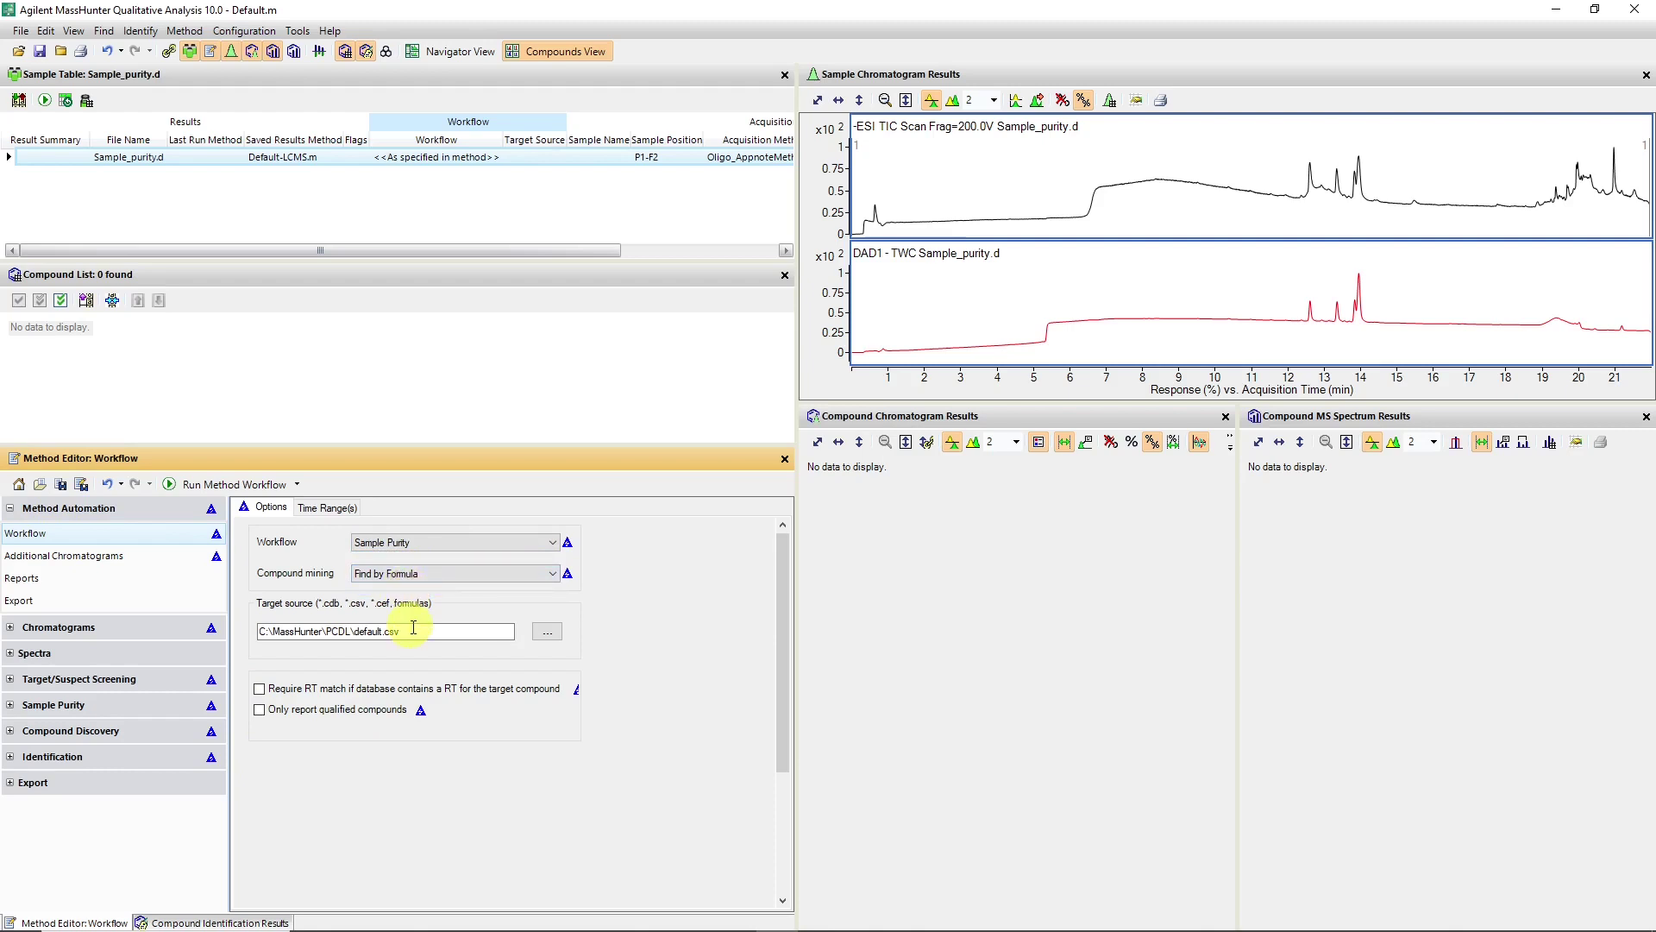
Replace the workflow's target source with the formula C199 H248 N78 O142 P20 copied from the Isotope Distribution Calculator.
drag(414, 630, 133, 619)
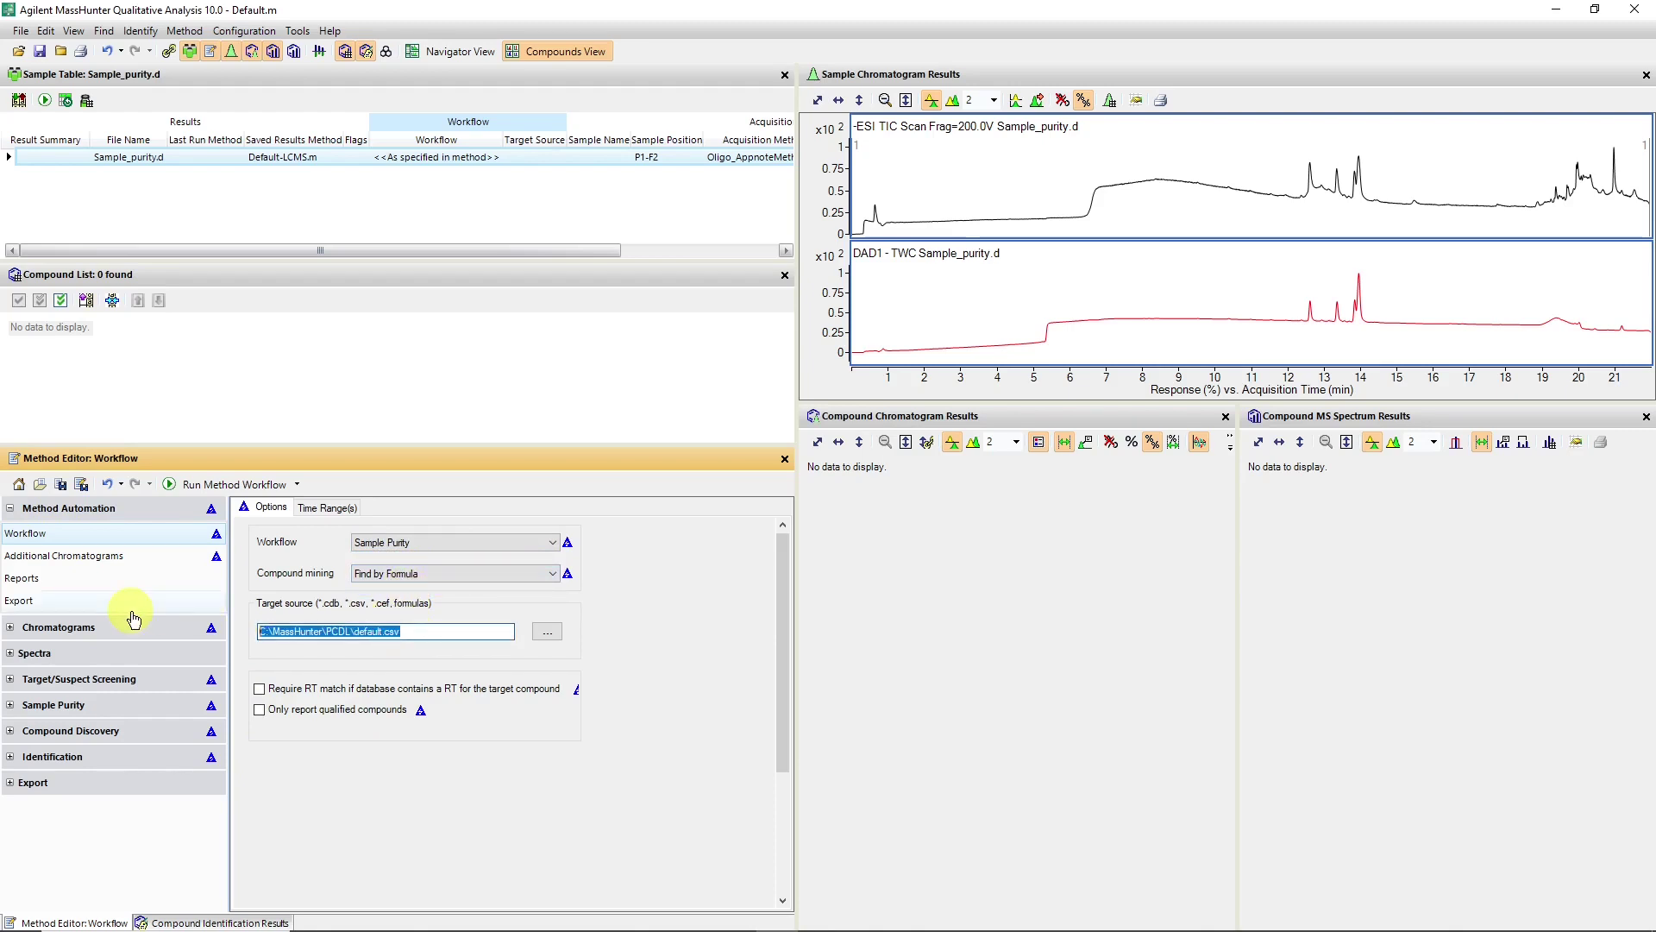
text(1654.7274)
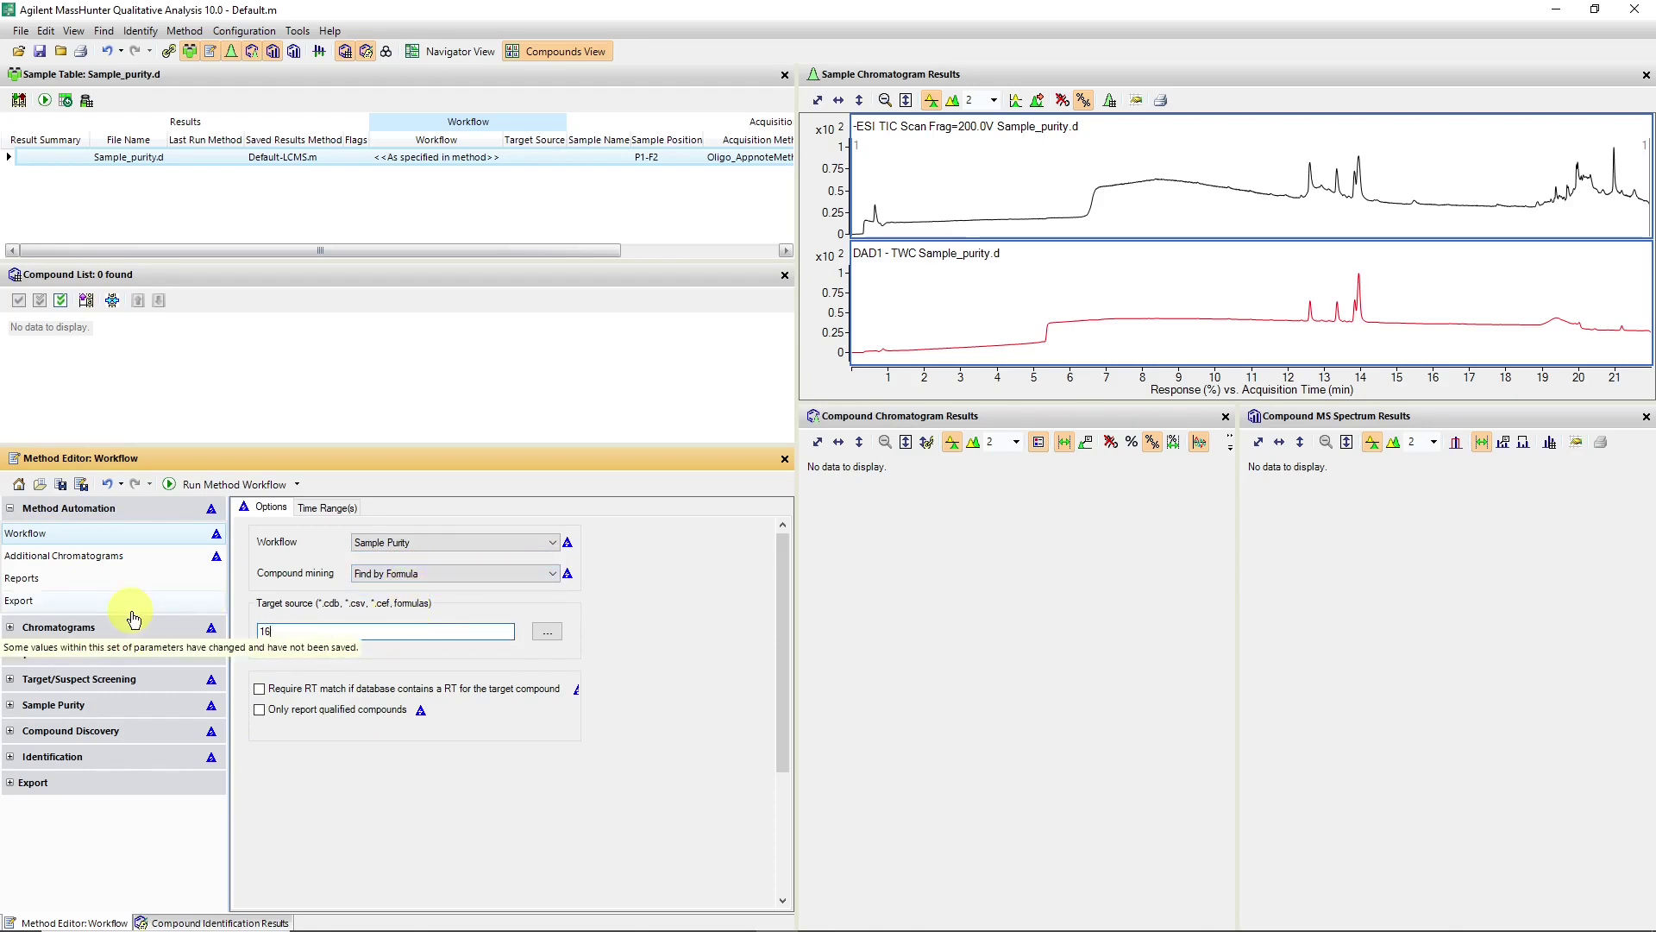
click(706, 920)
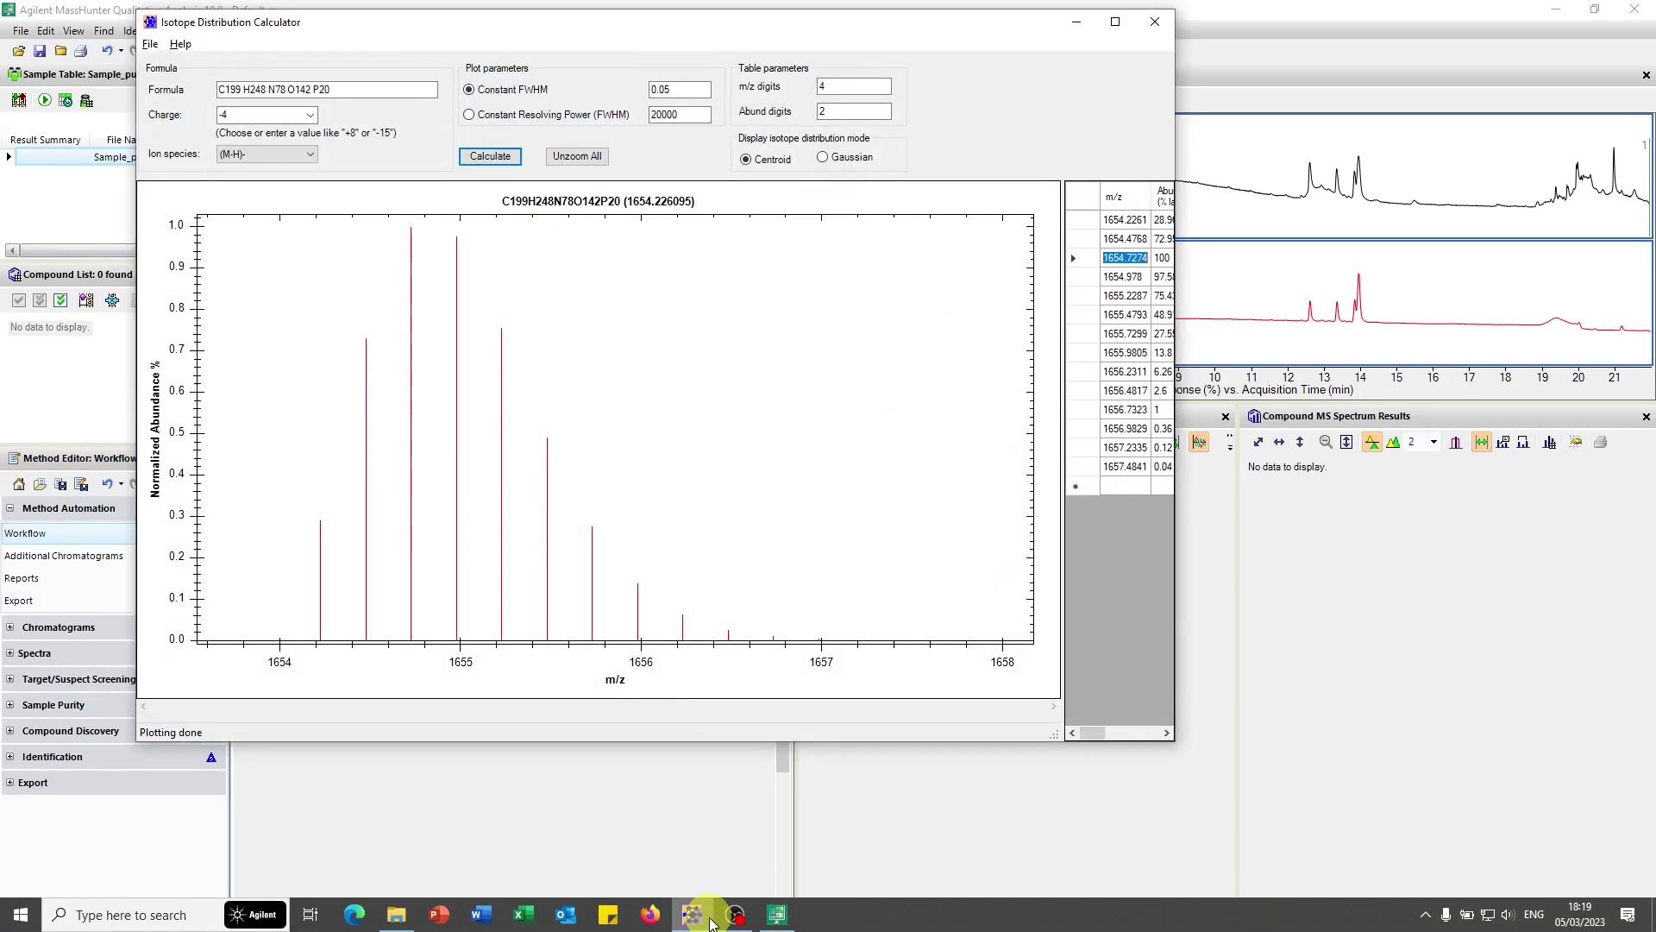
drag(340, 87, 205, 89)
key(ctrl+c)
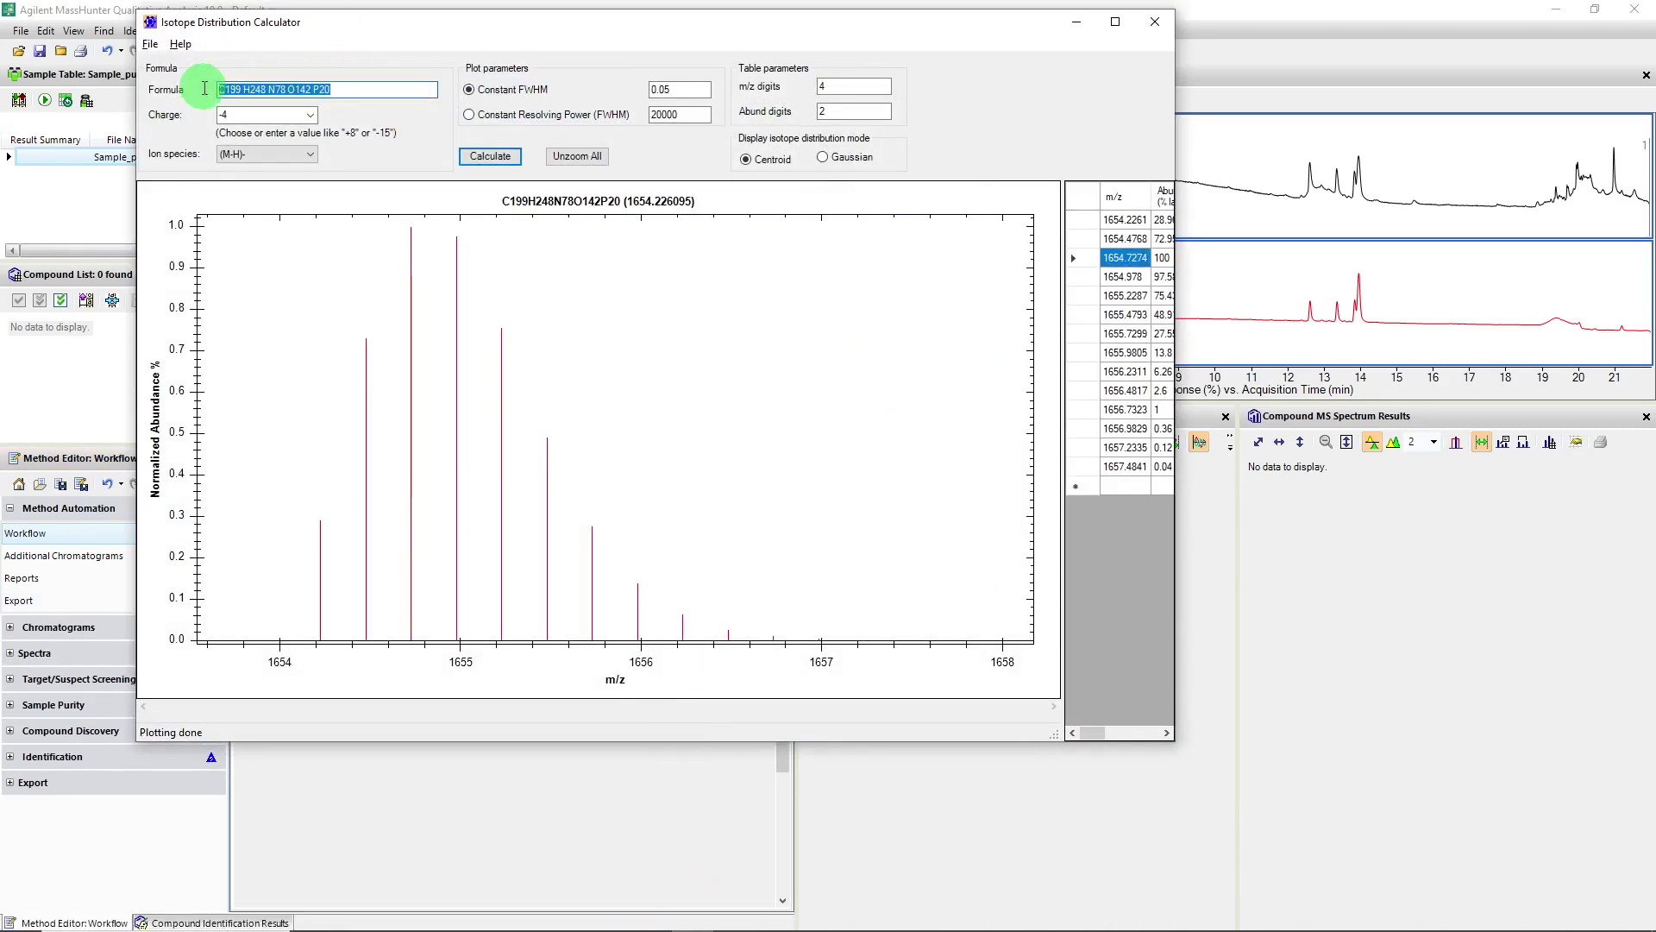
click(391, 834)
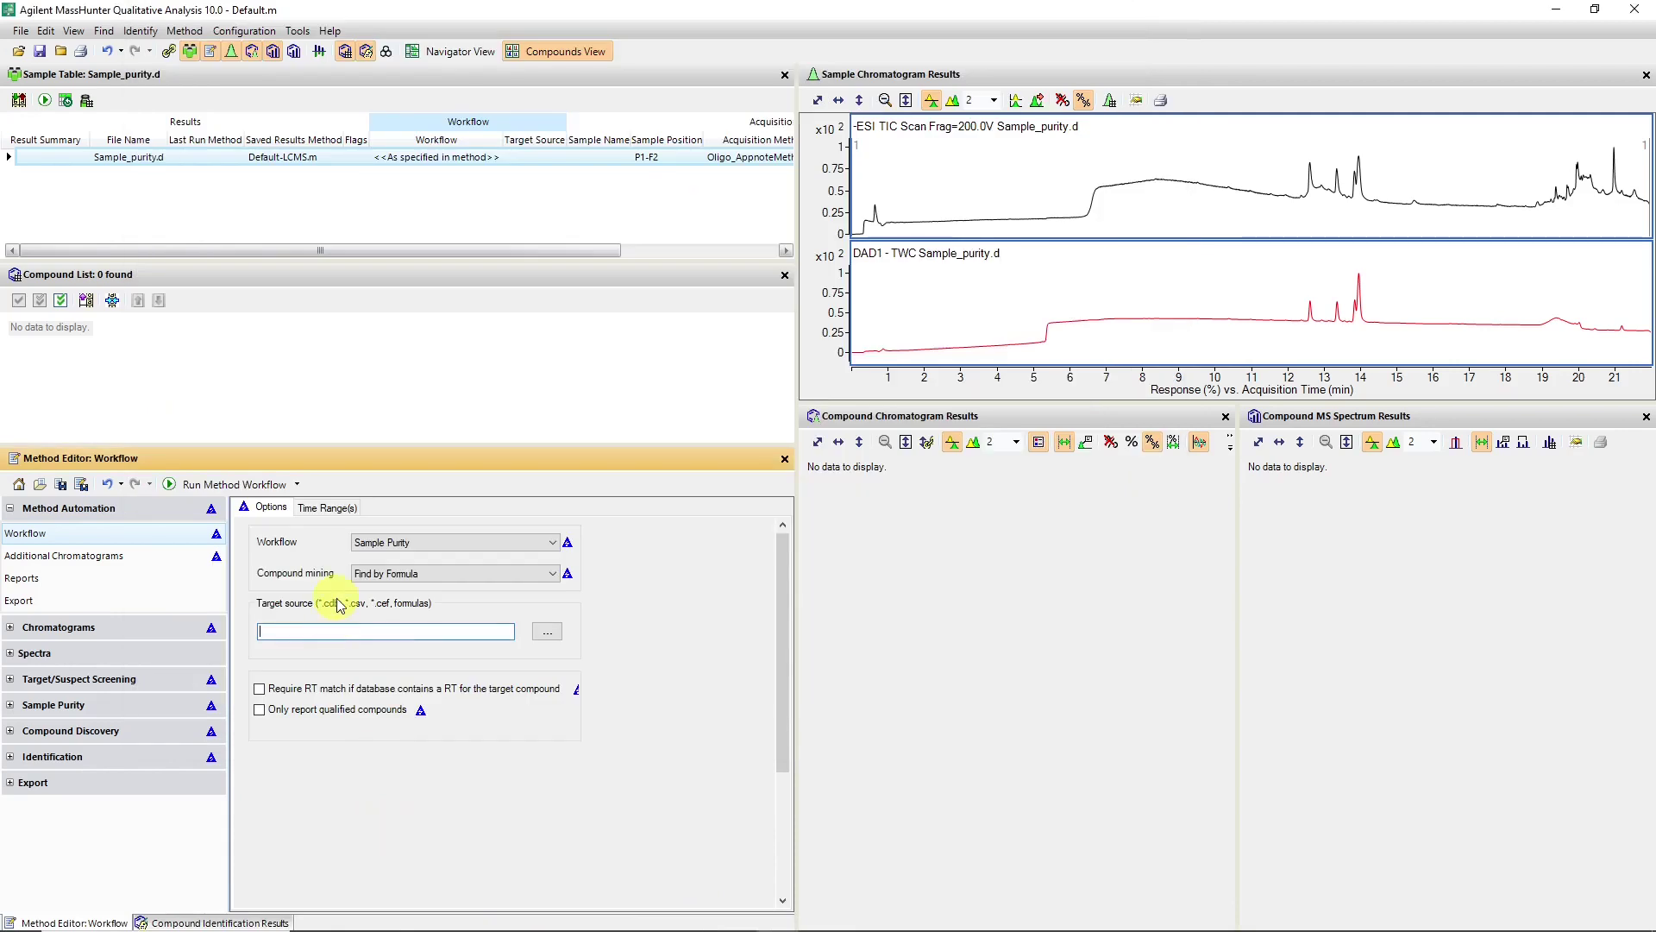
key(ctrl+v)
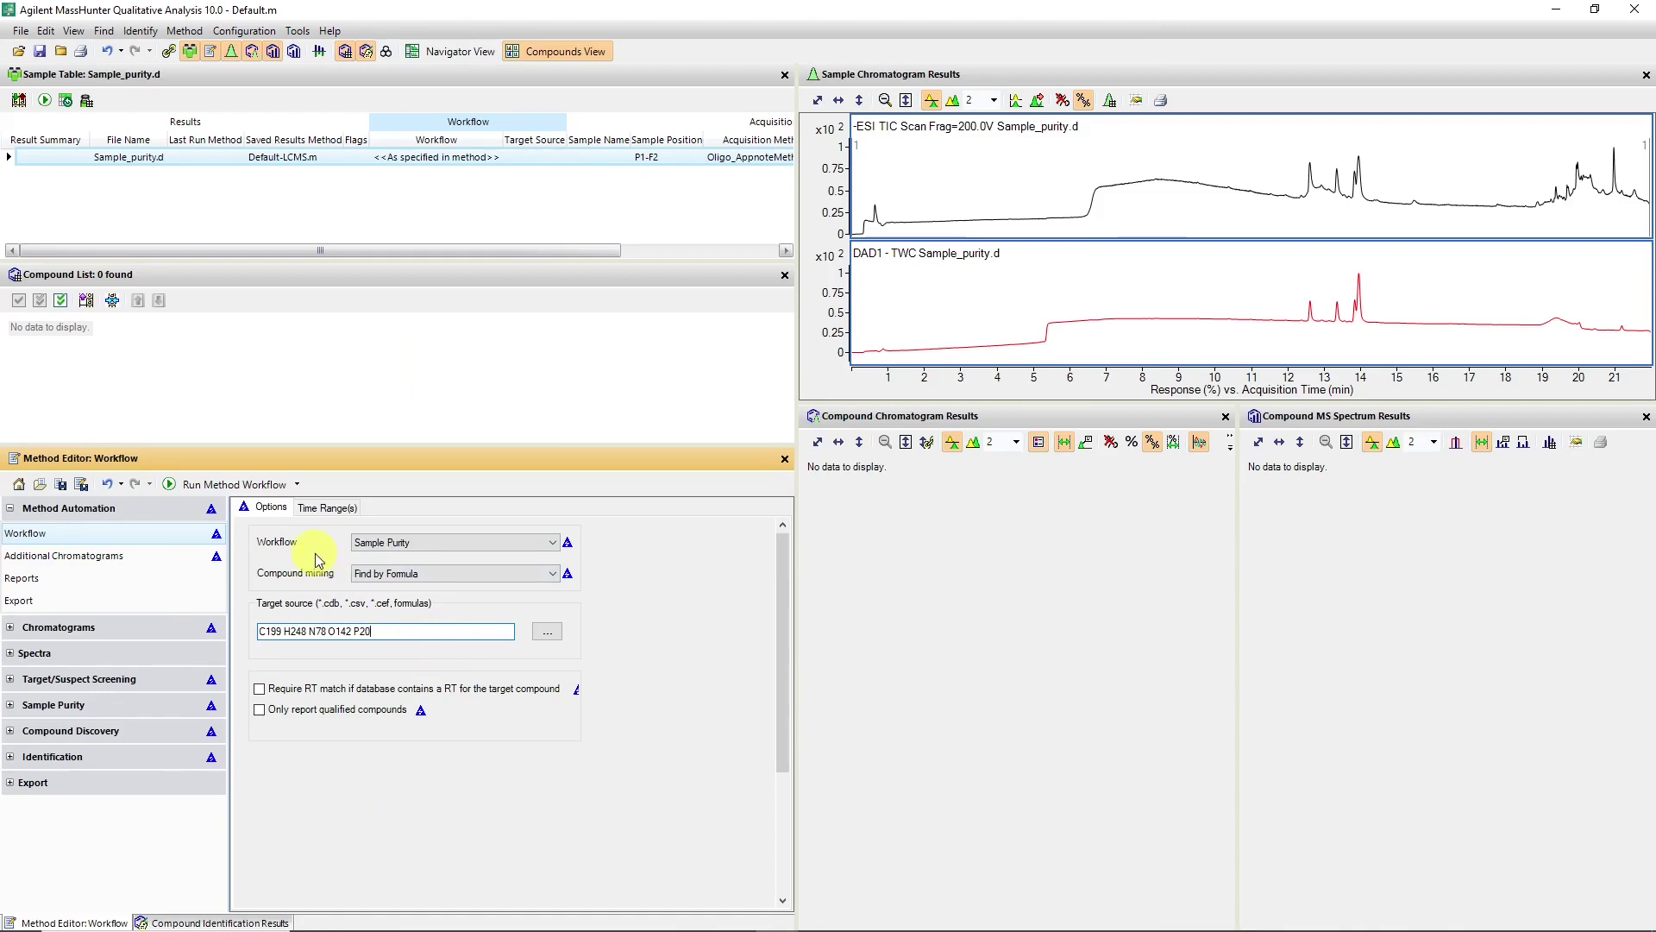
In the Sample Purity settings, replace the TIC % algorithm with UV A %.
click(52, 705)
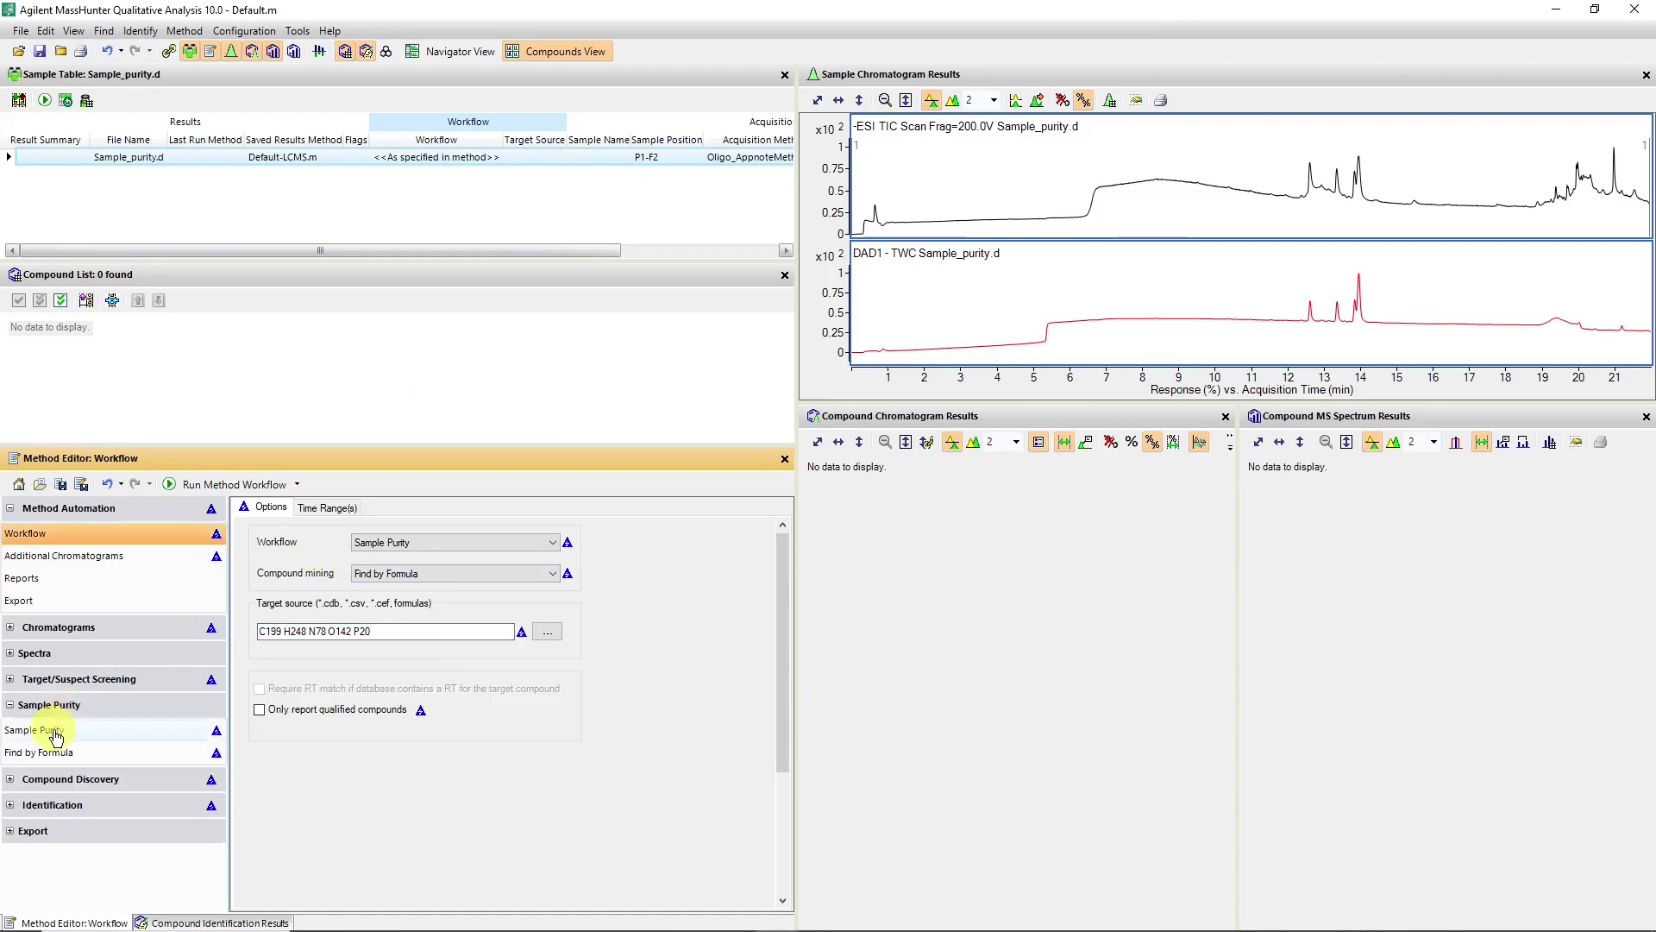
click(52, 730)
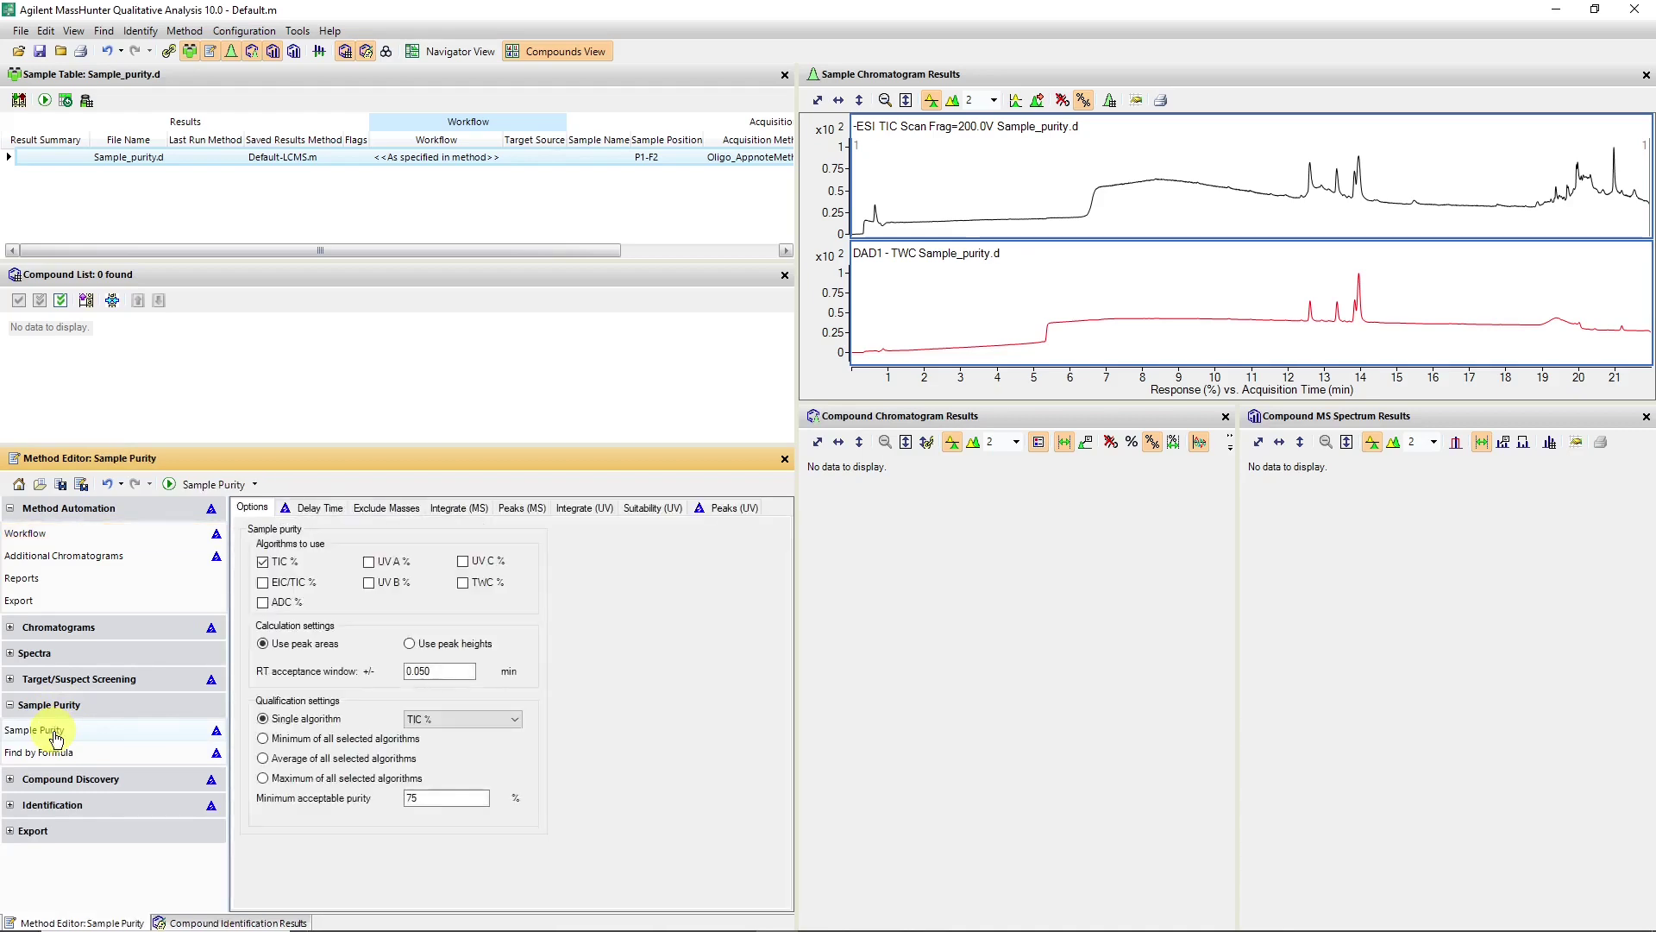
click(264, 561)
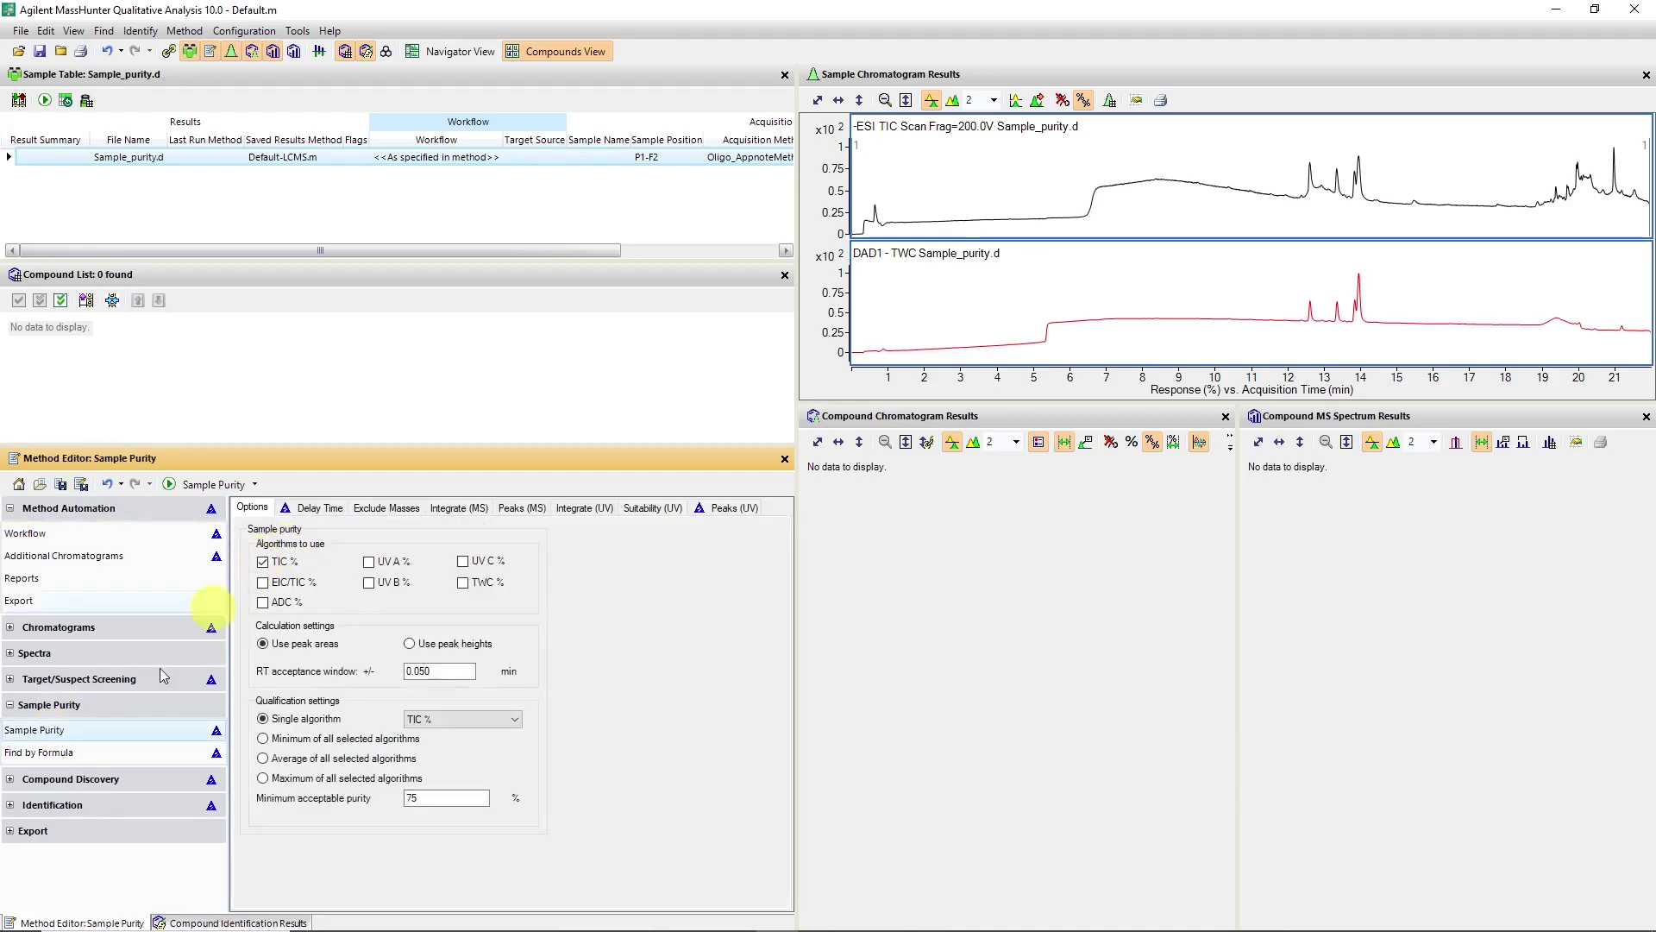
click(264, 561)
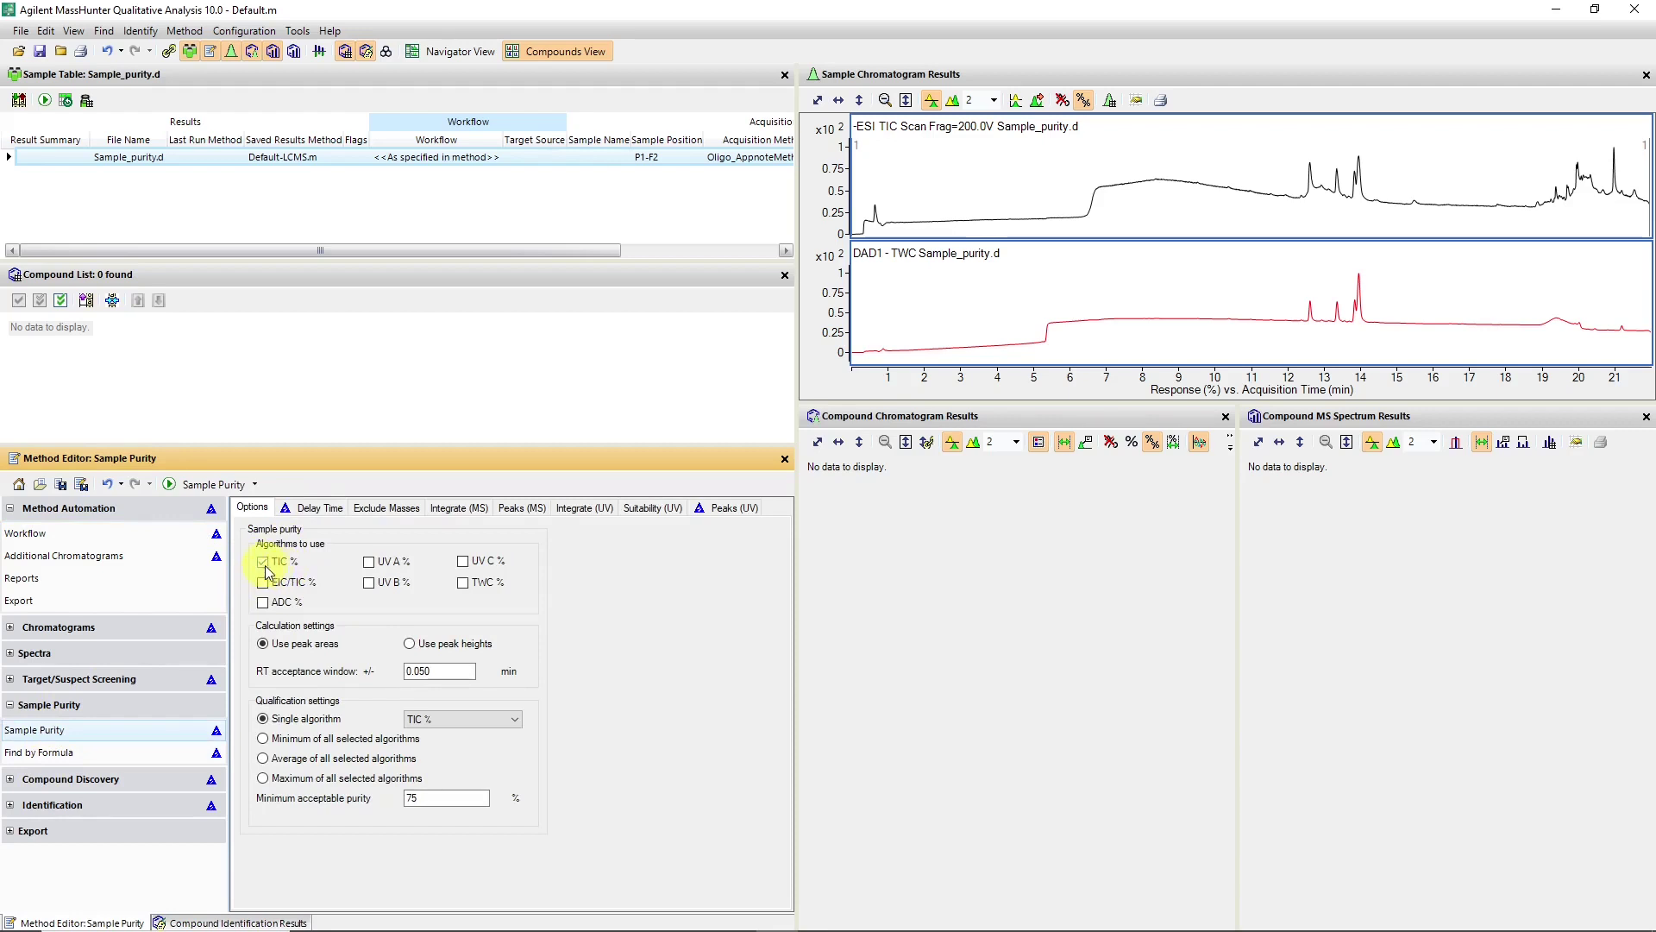
click(369, 561)
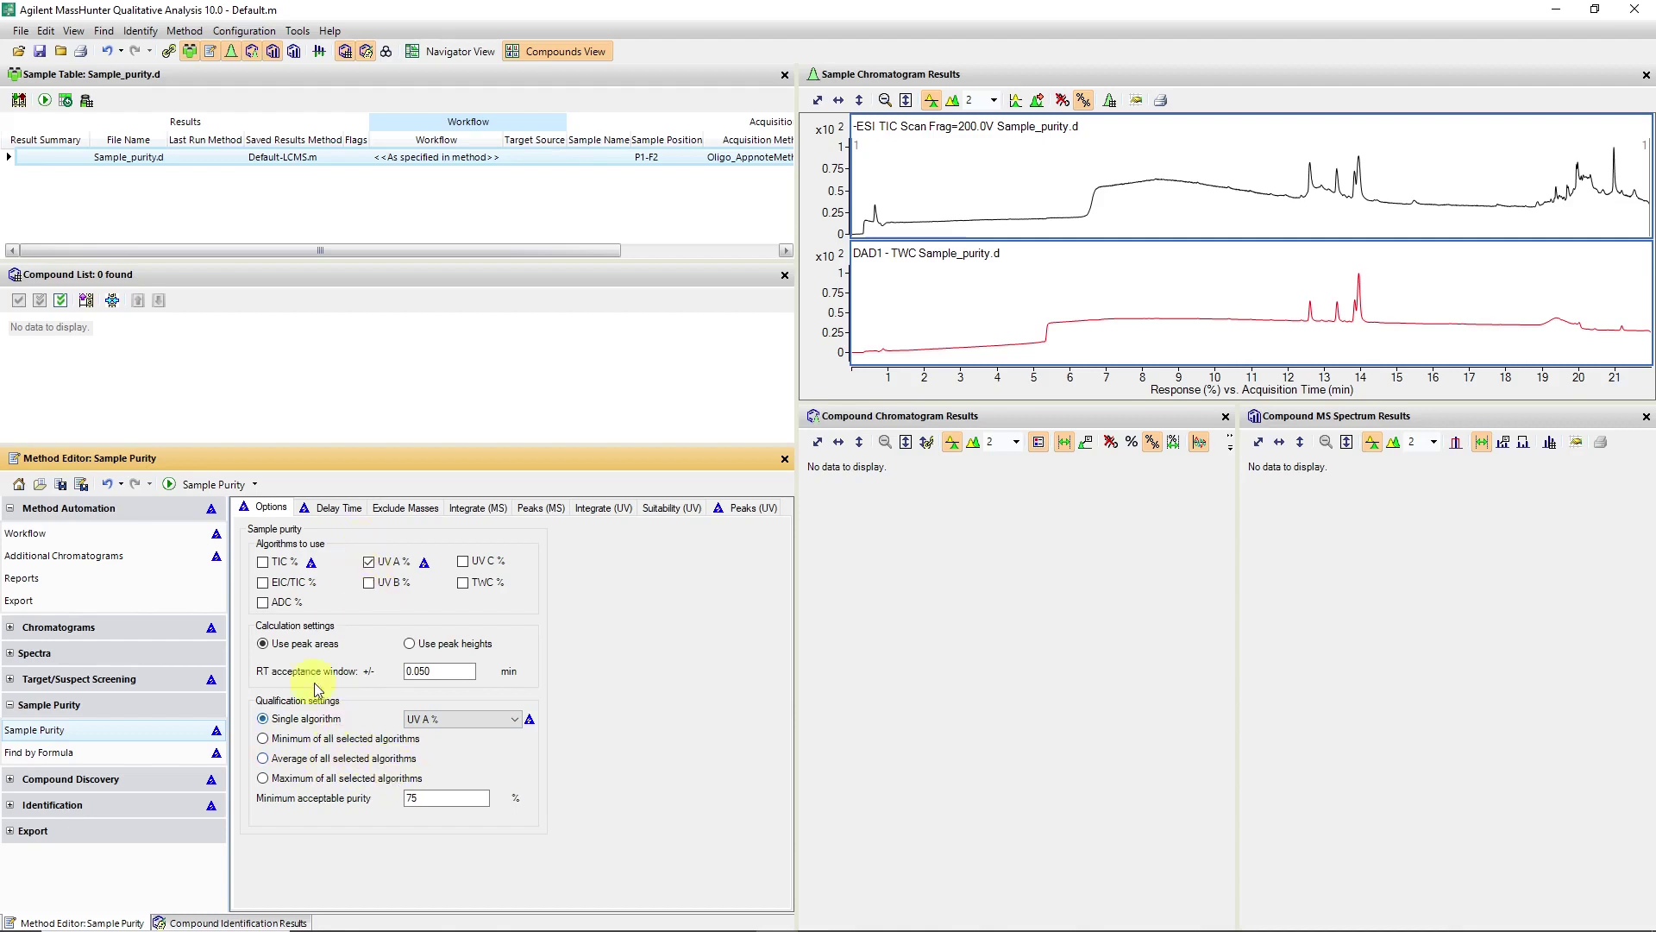
Review the Sample Purity delay time, mass exclusion, MS integrator and MS peak filter settings, keeping Agile 2.
click(336, 510)
click(474, 596)
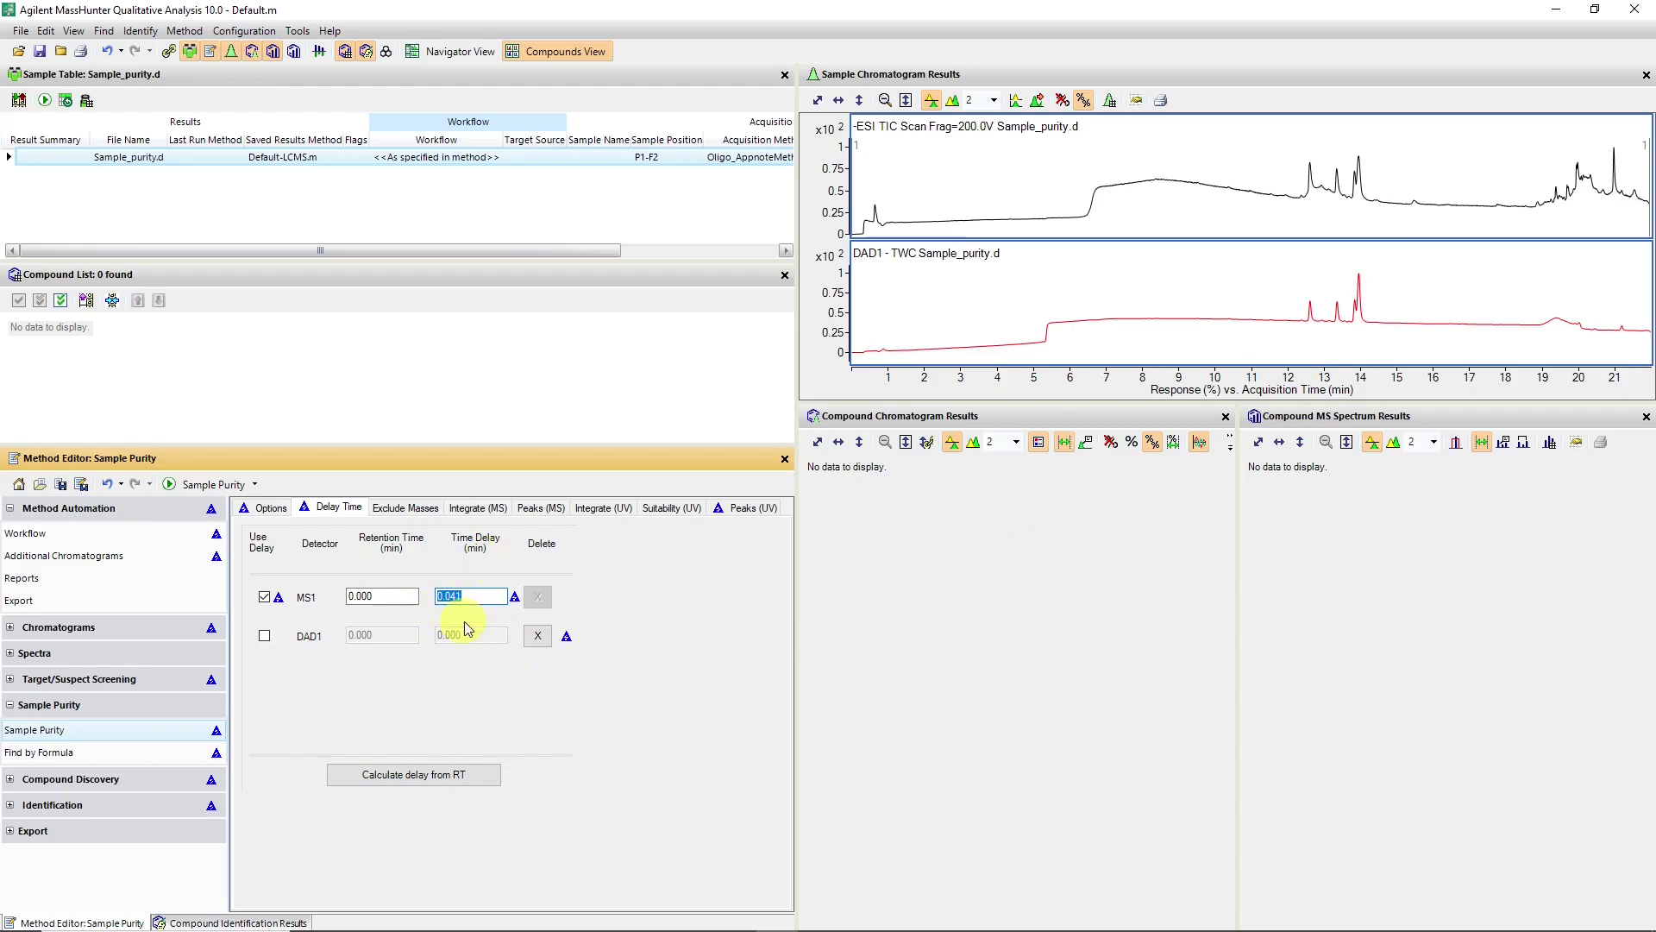
click(473, 598)
click(420, 512)
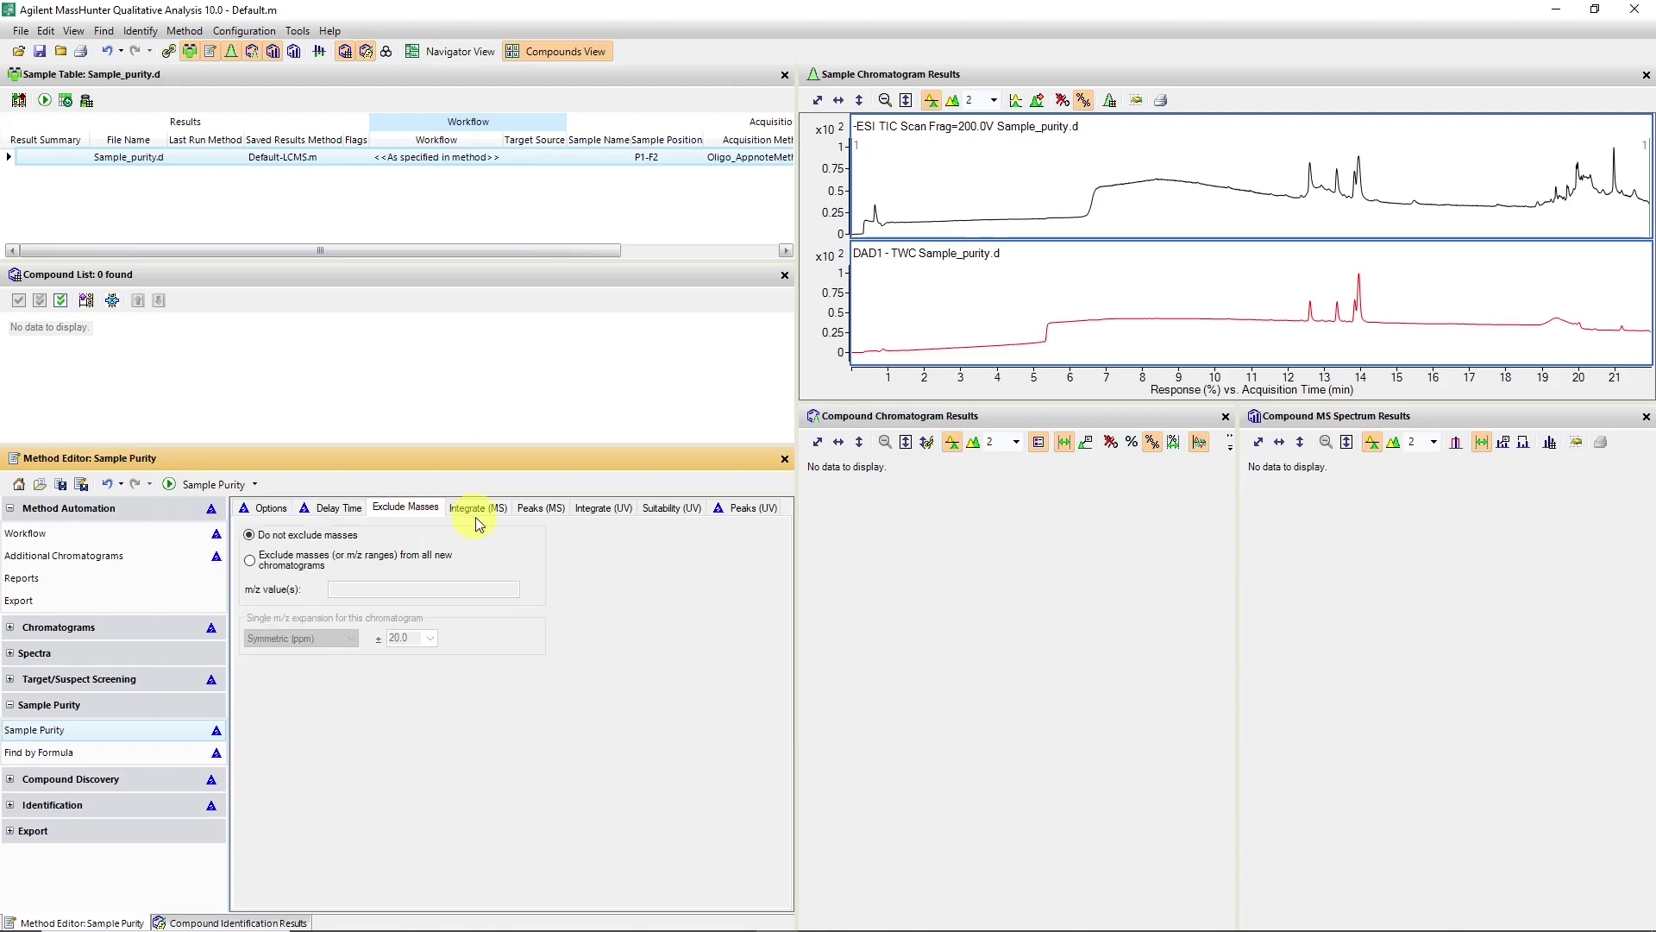
click(335, 506)
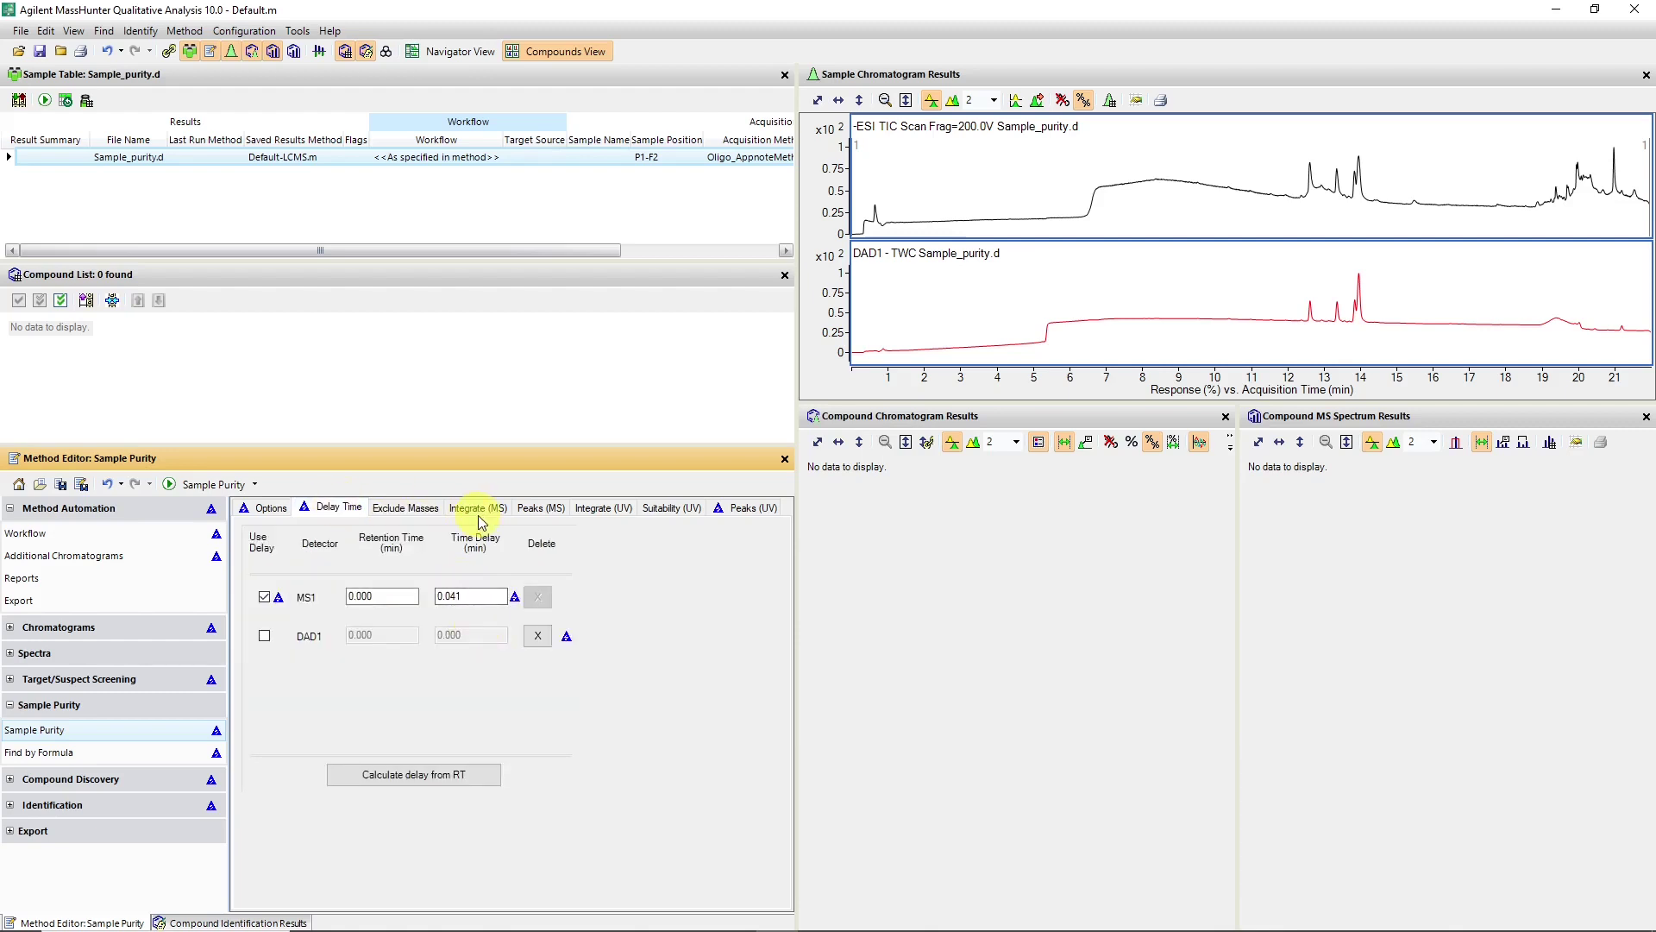
click(404, 509)
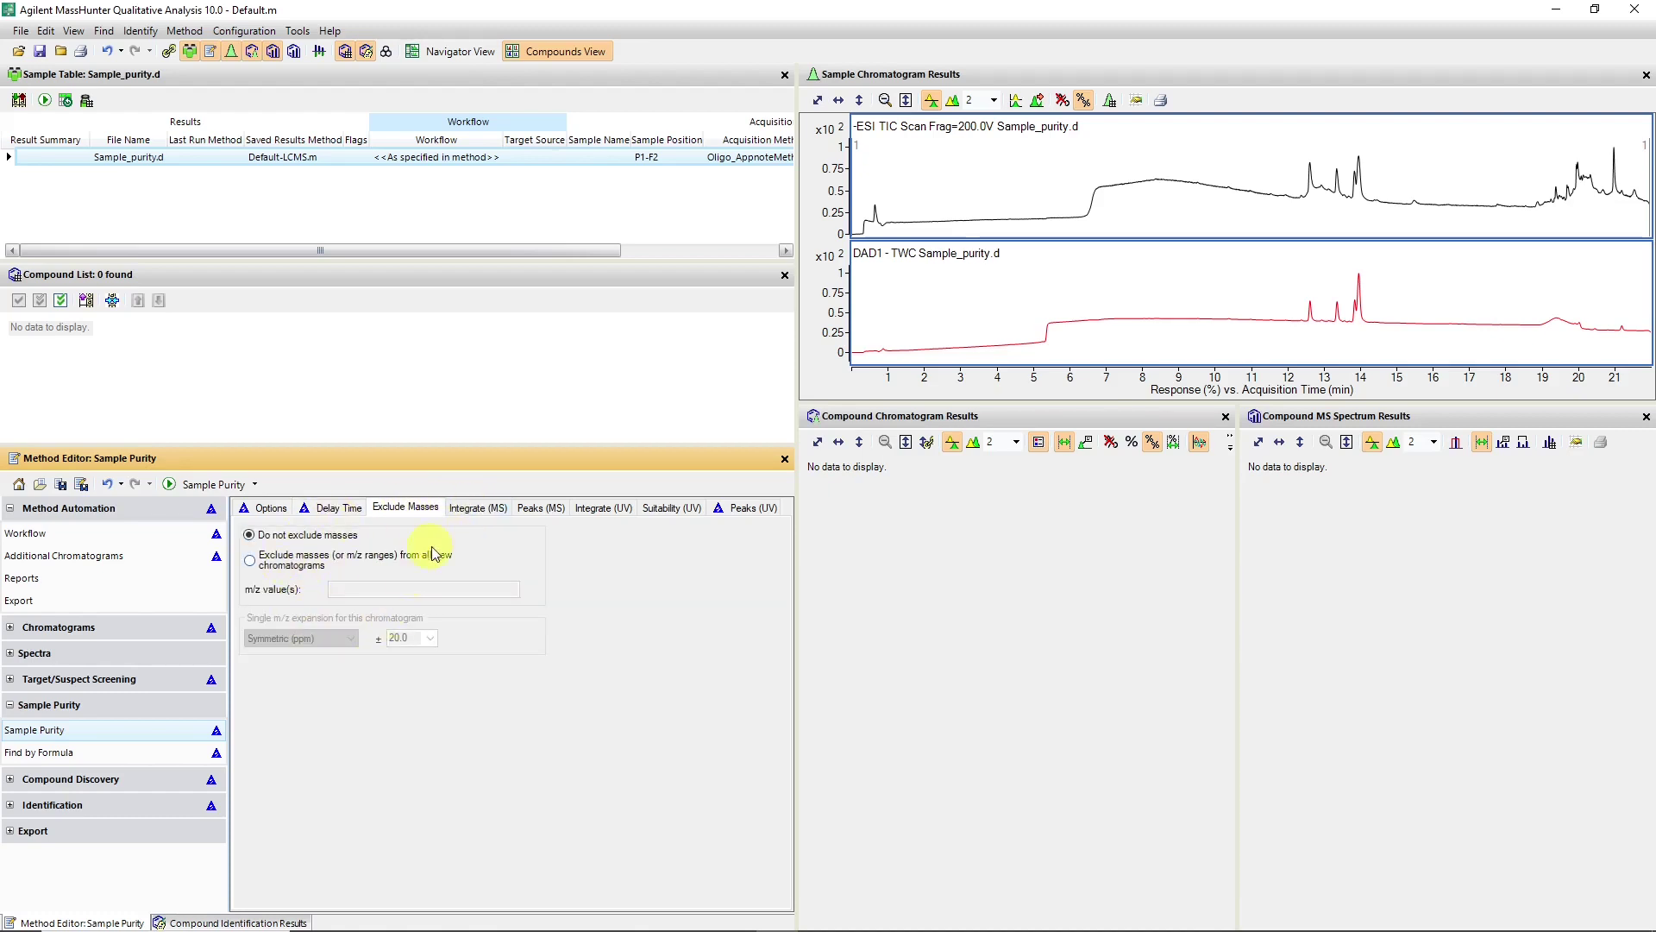
click(473, 509)
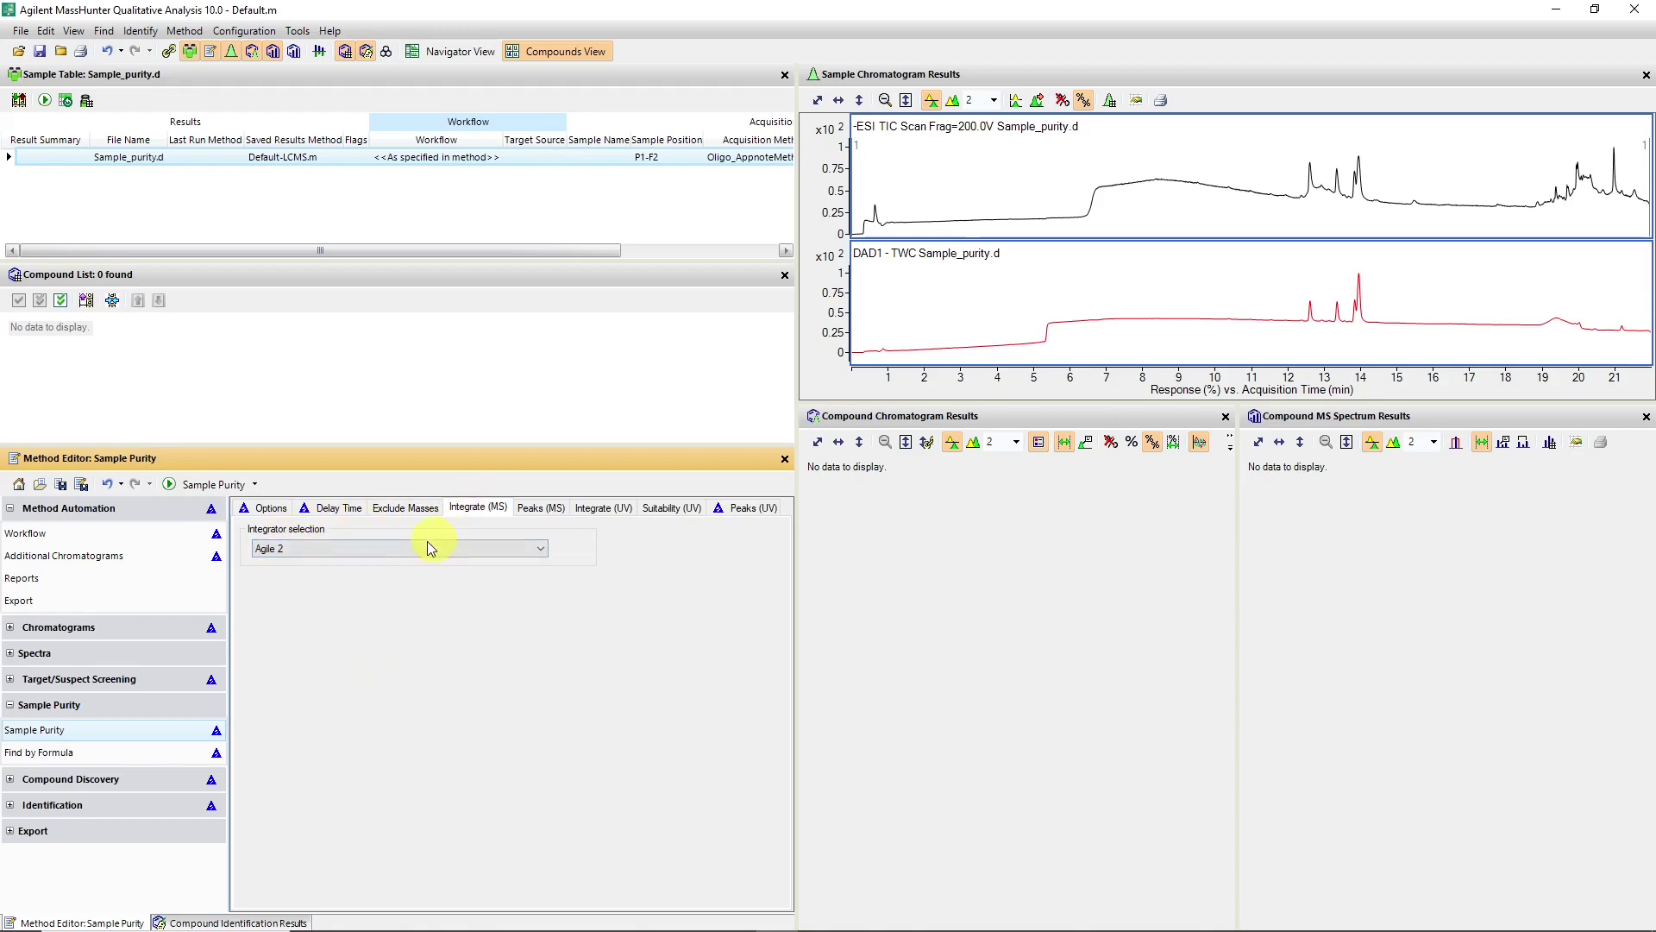
click(288, 557)
click(288, 568)
click(538, 509)
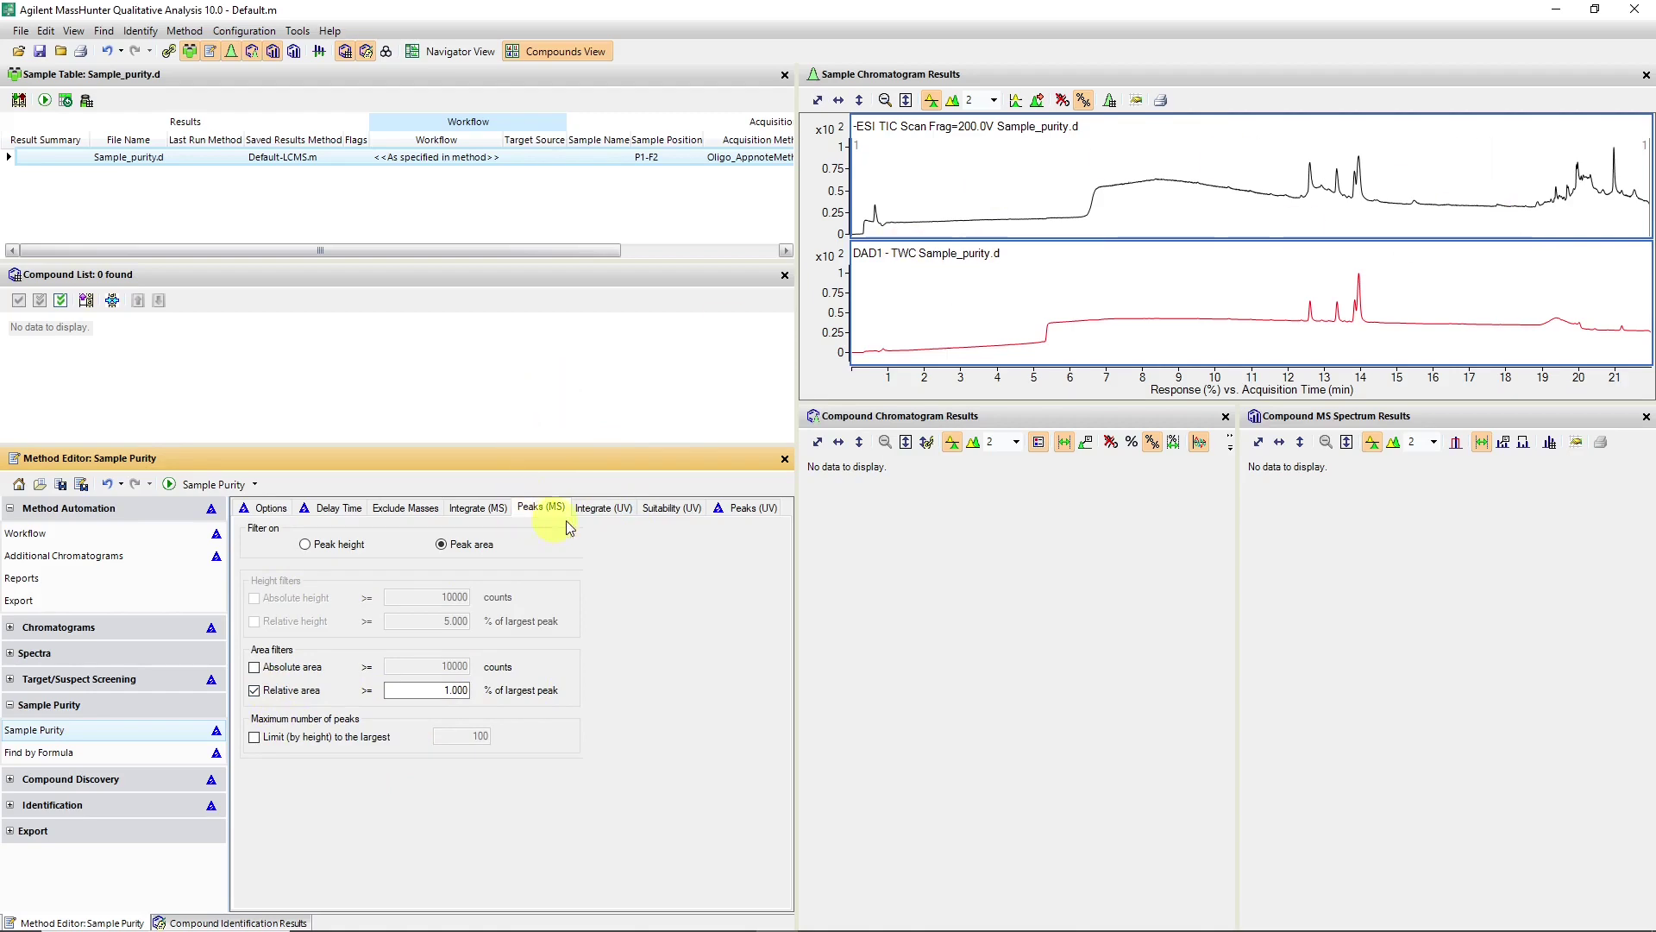
Select the DAD1 chromatogram range from about 1.4 min to the end and choose ChemStation as the UV integrator.
click(603, 507)
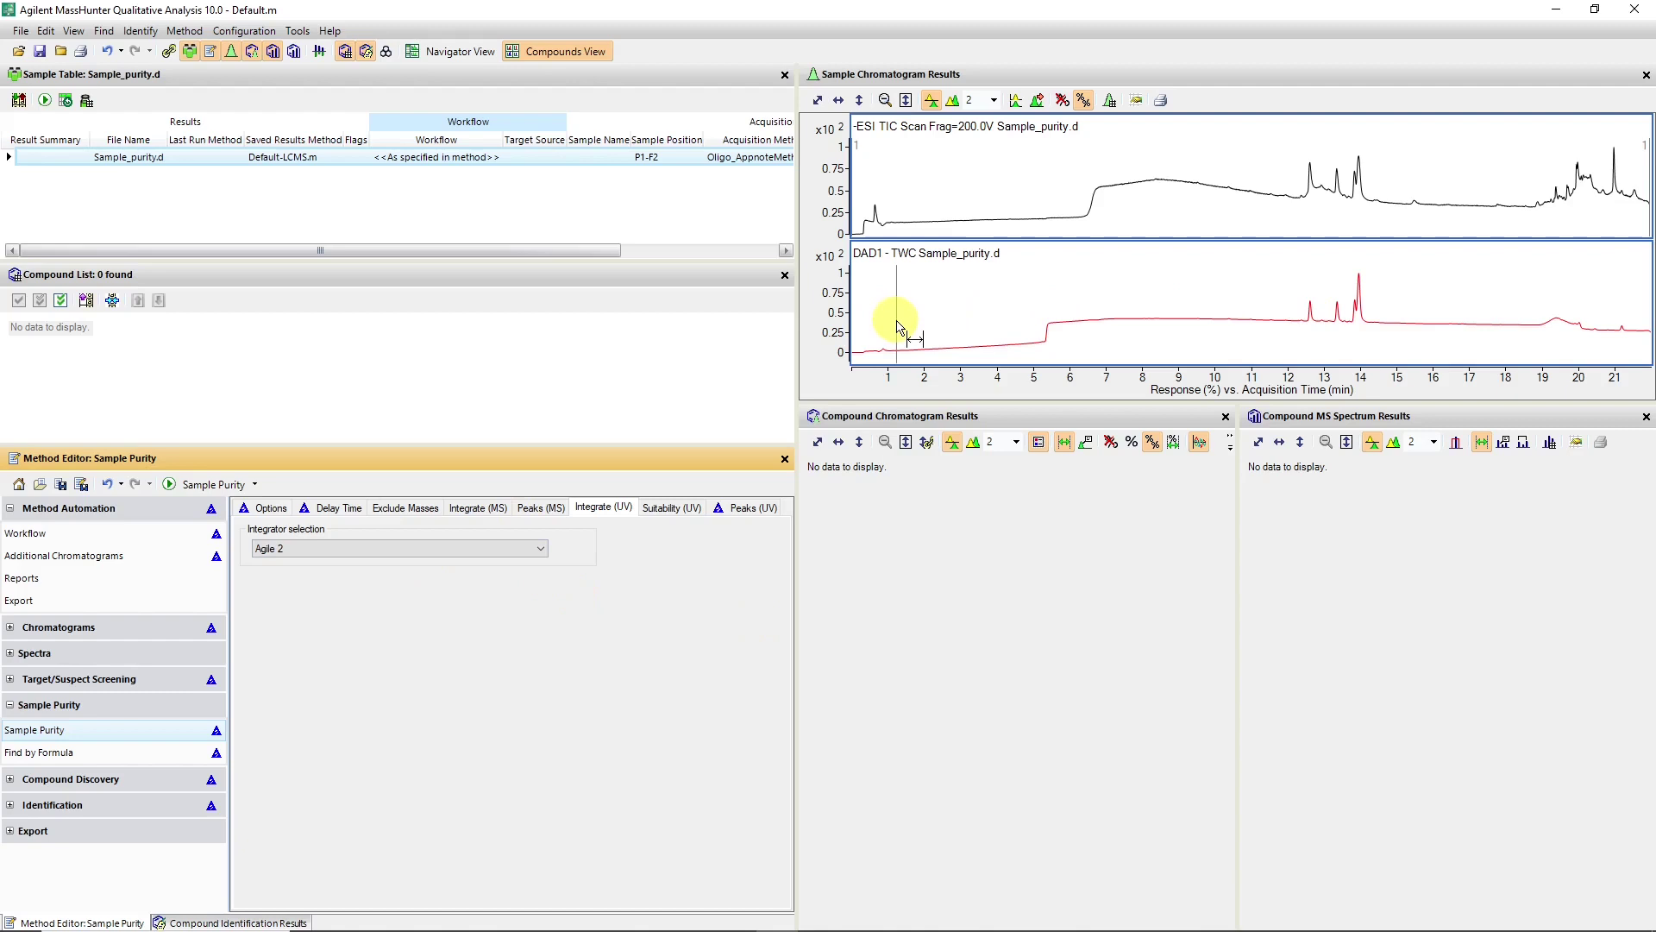
drag(900, 317, 1638, 325)
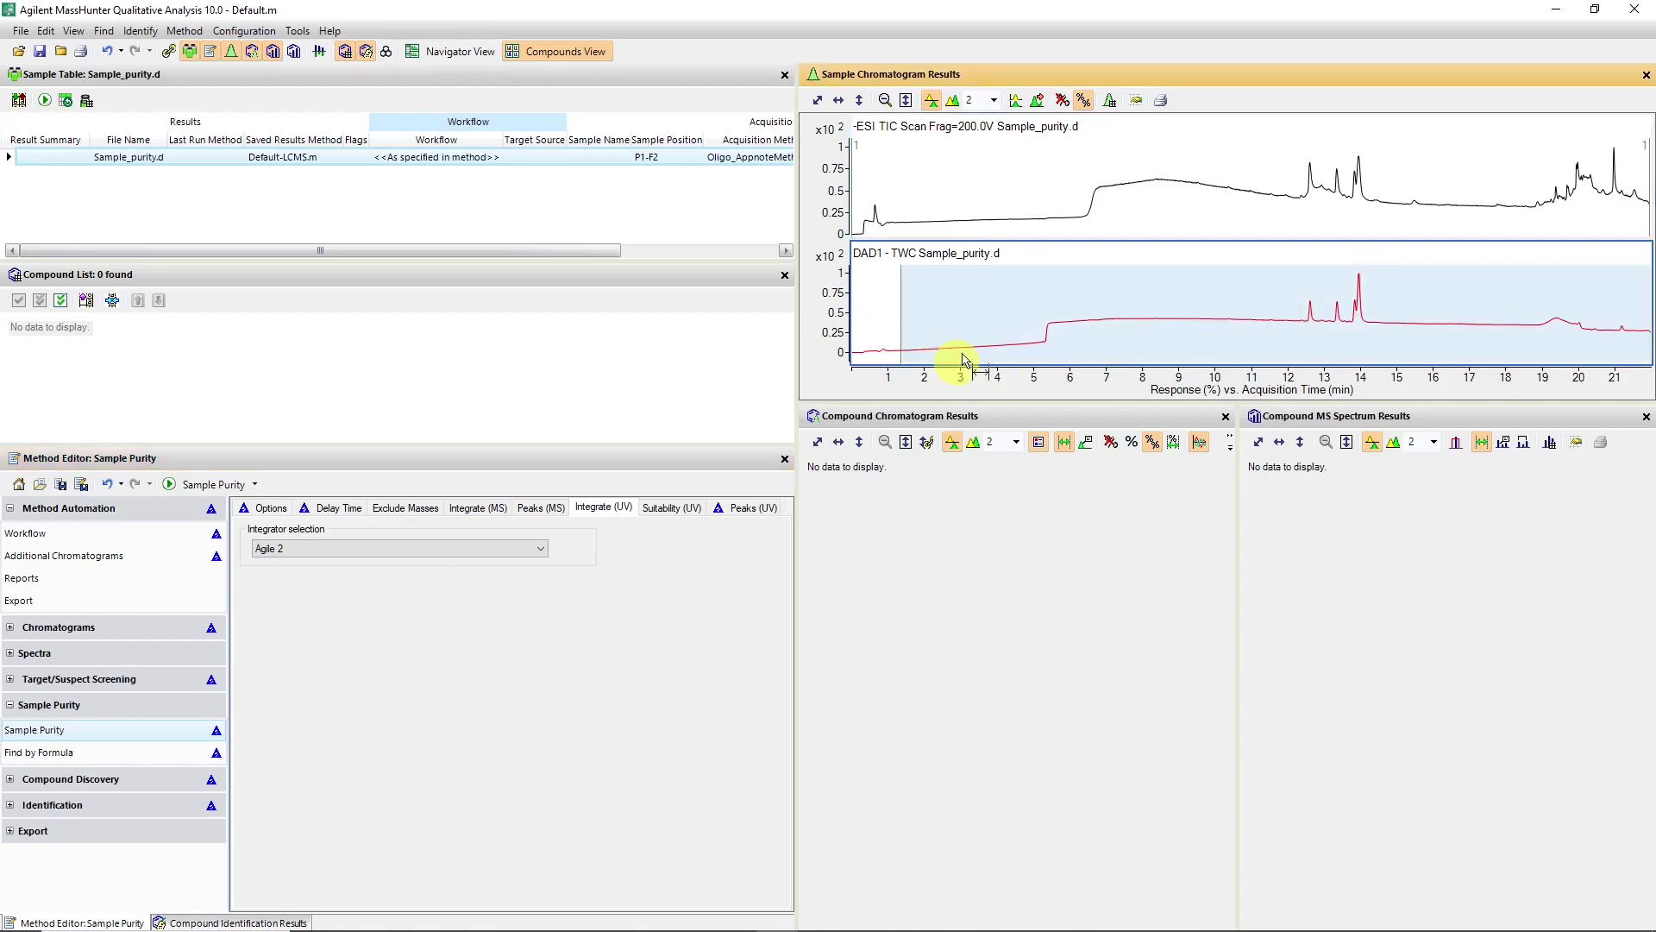
click(450, 552)
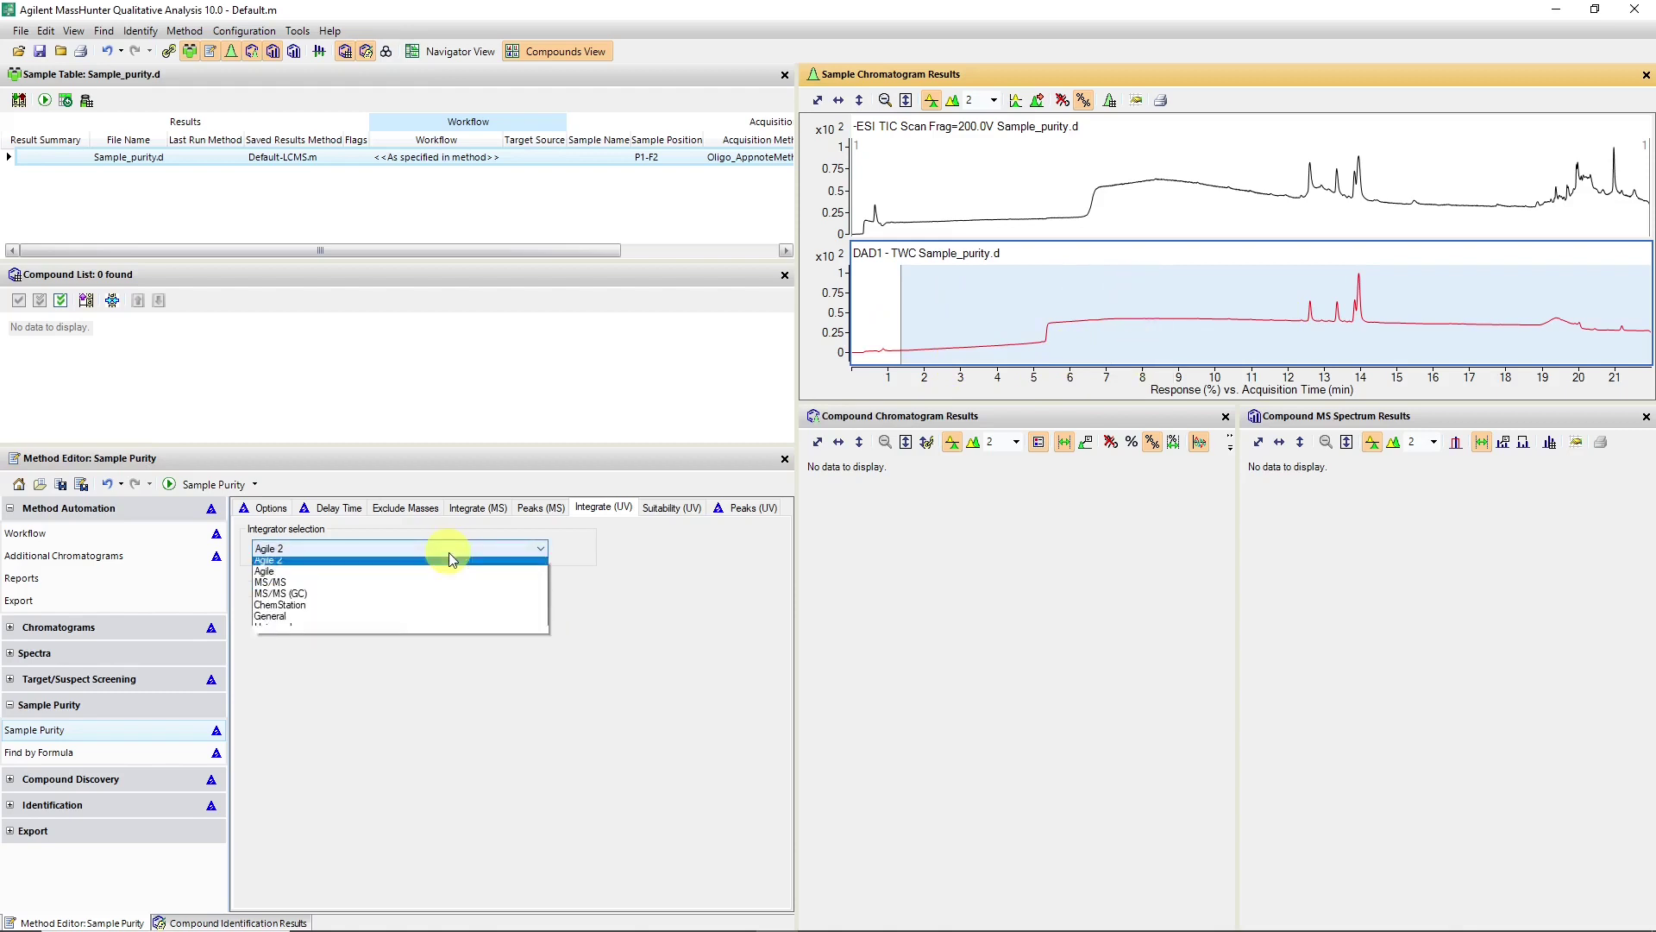
click(329, 610)
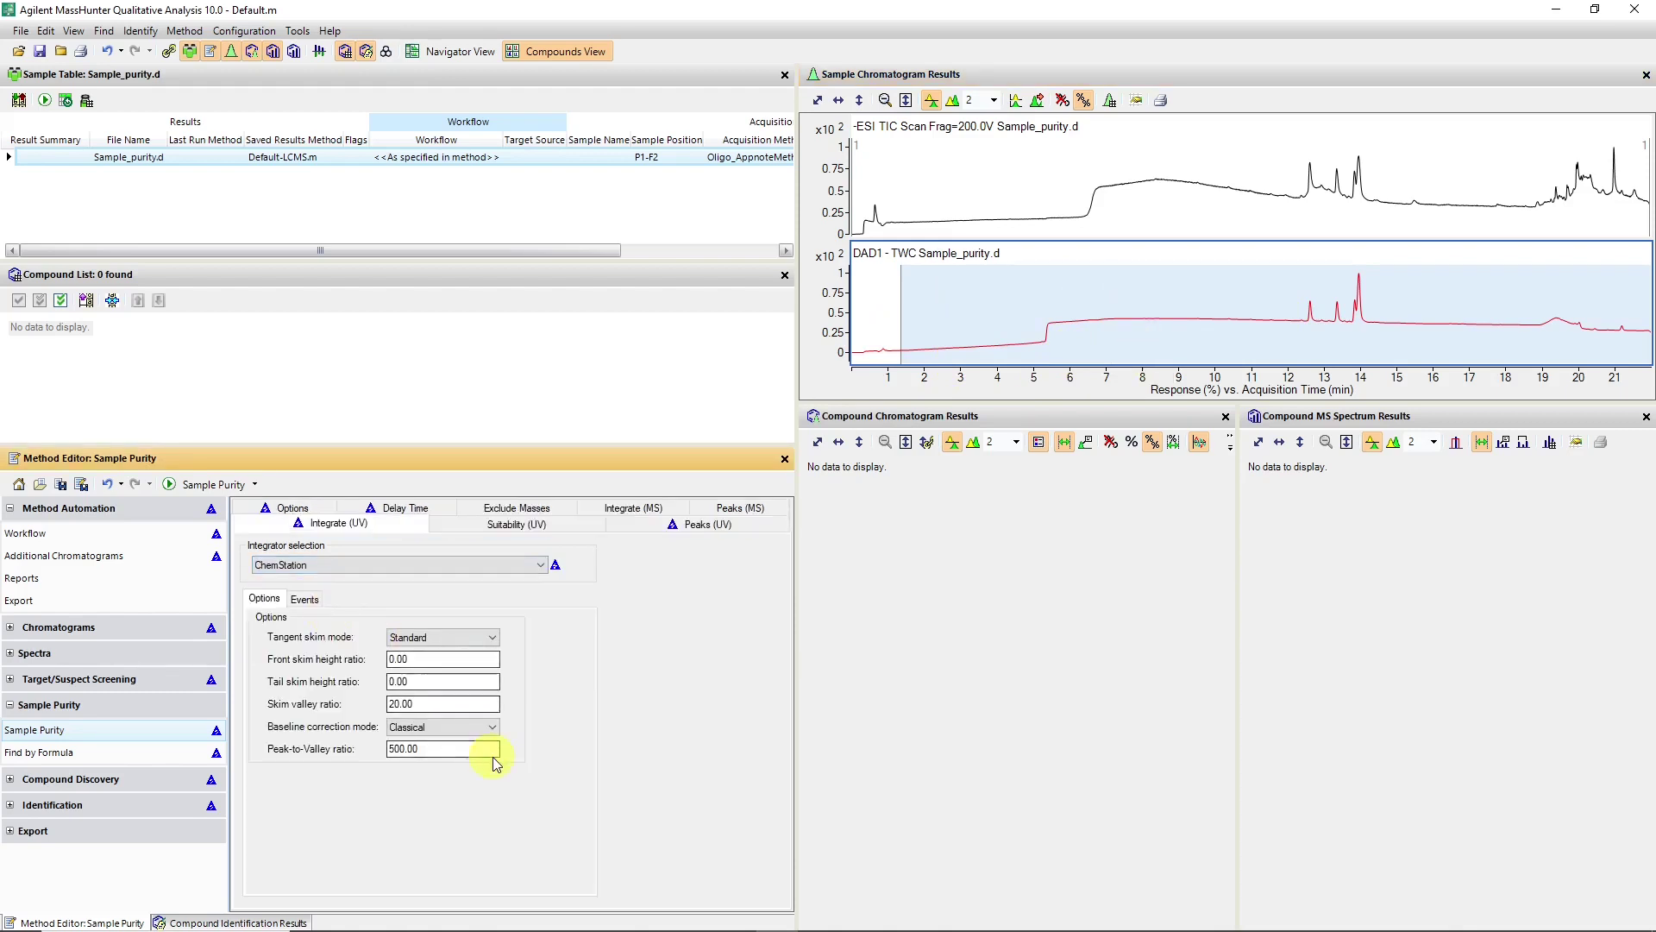
click(303, 602)
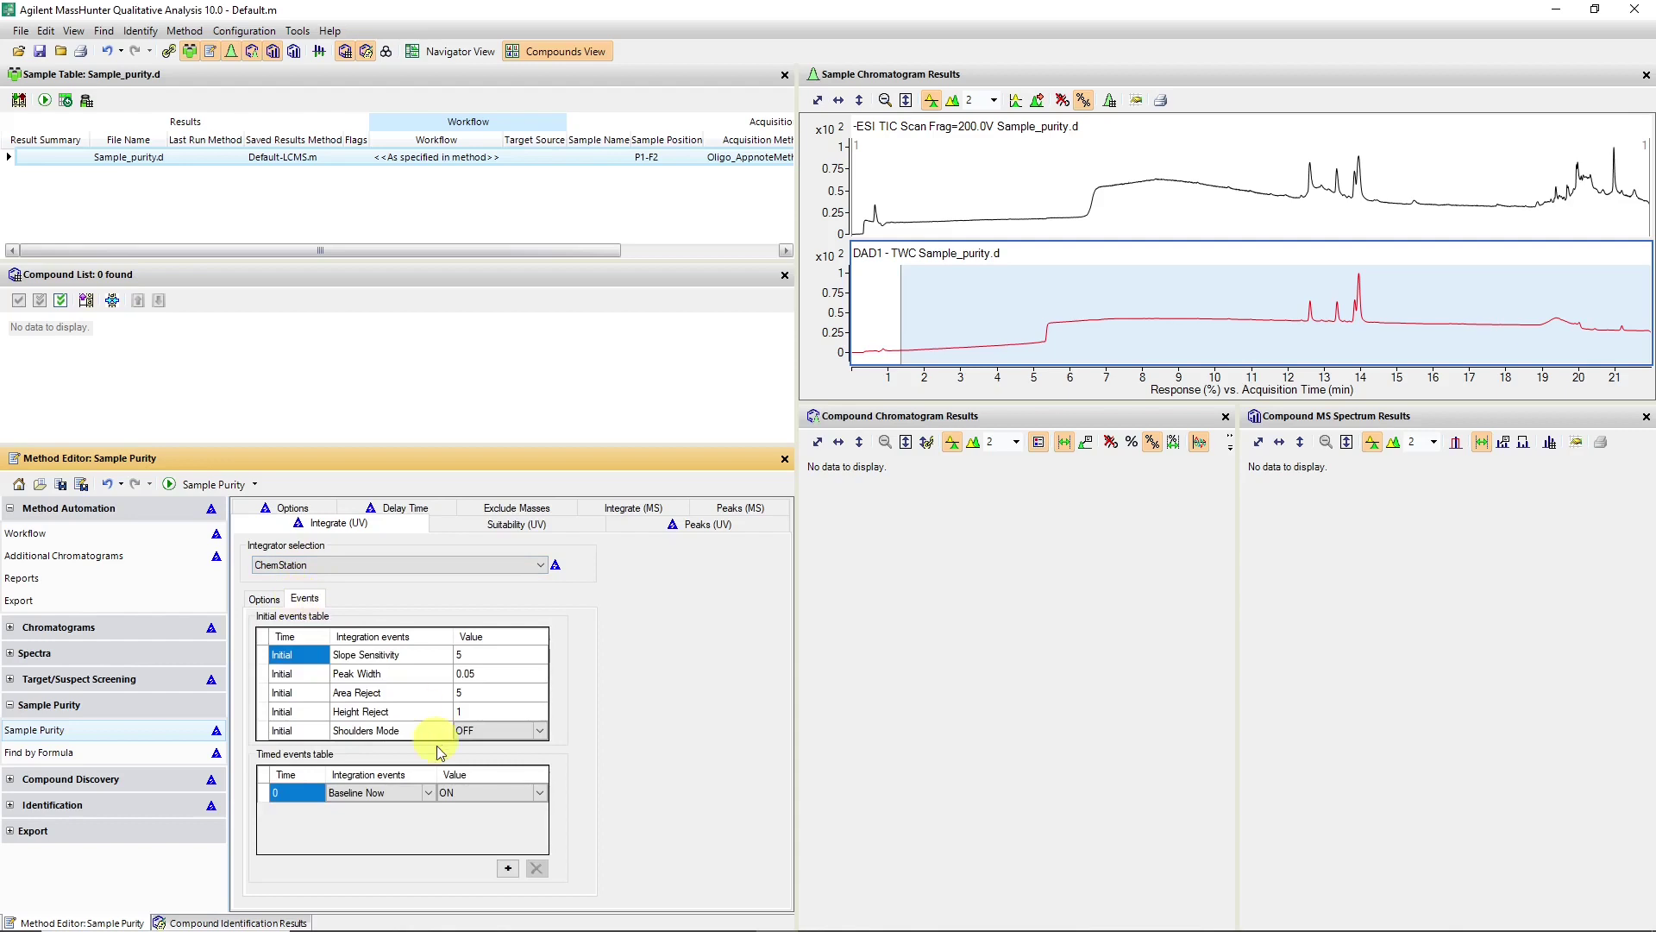
Add a timed UV integration event that turns Integration ON at 2 min.
click(508, 867)
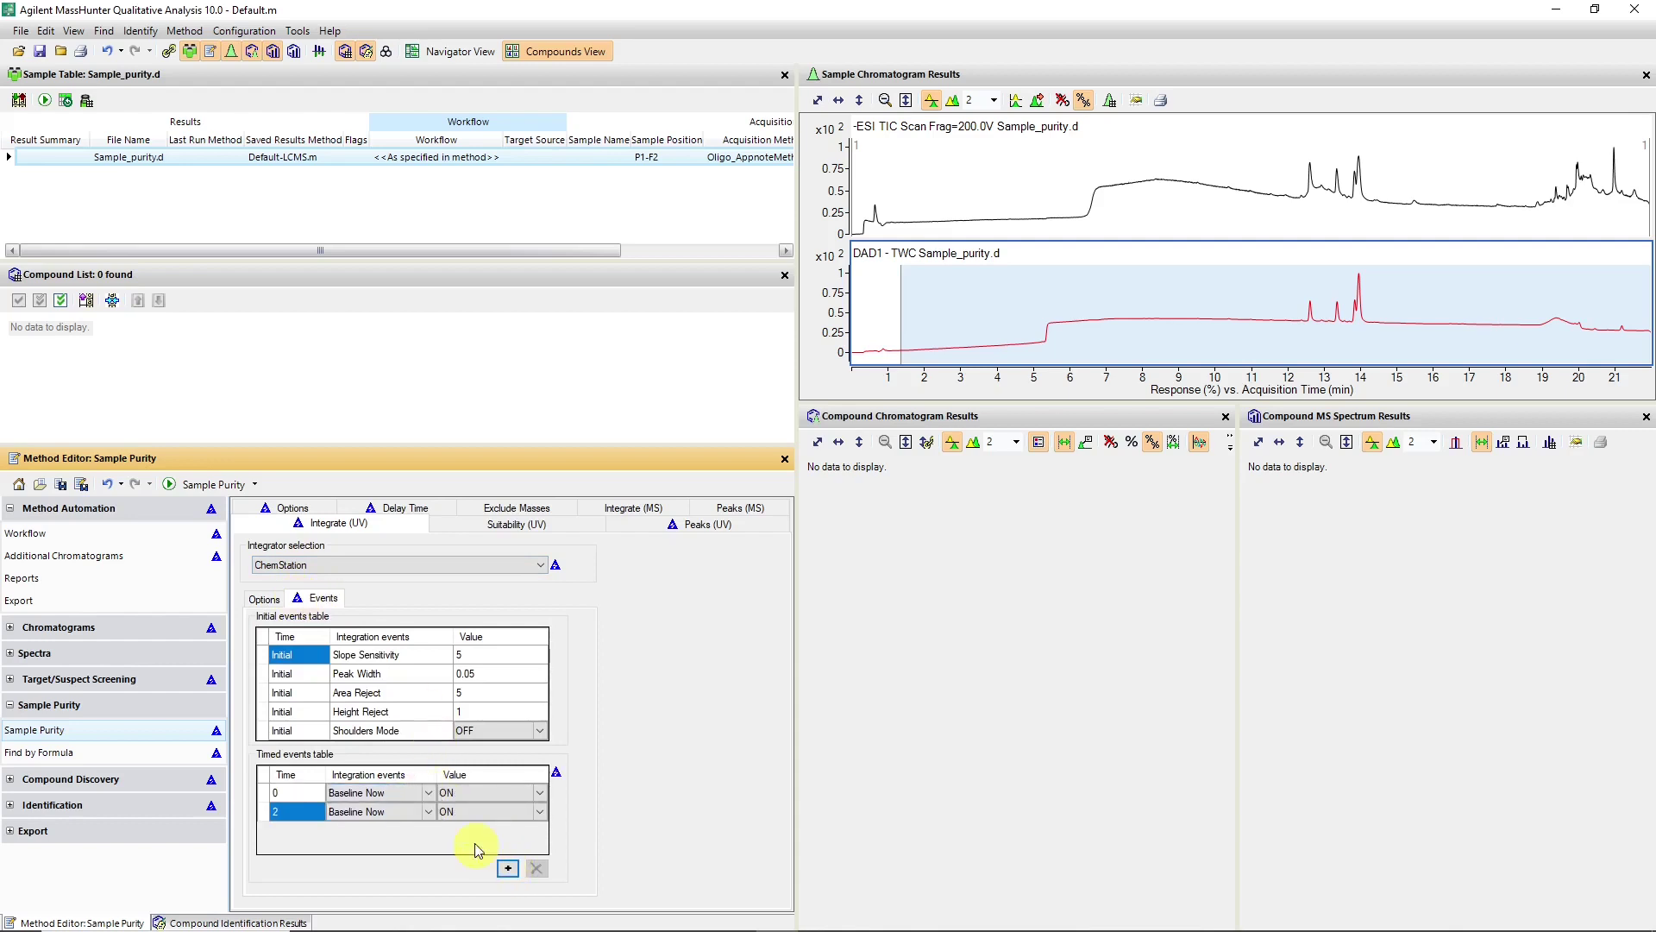
click(429, 816)
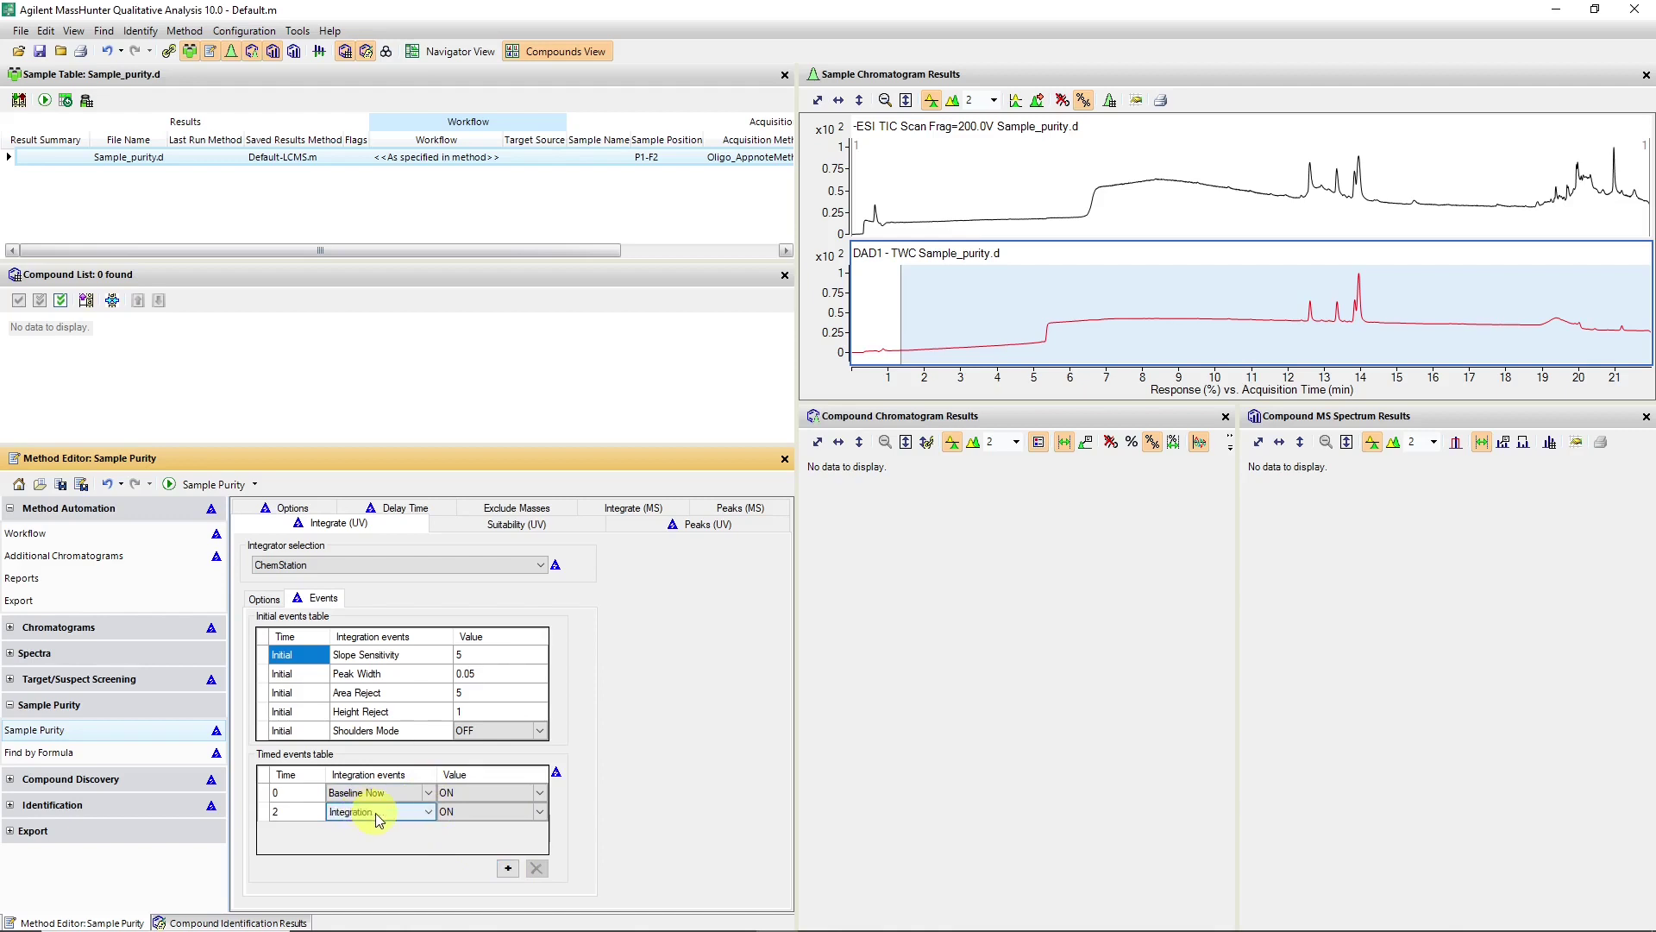
click(489, 811)
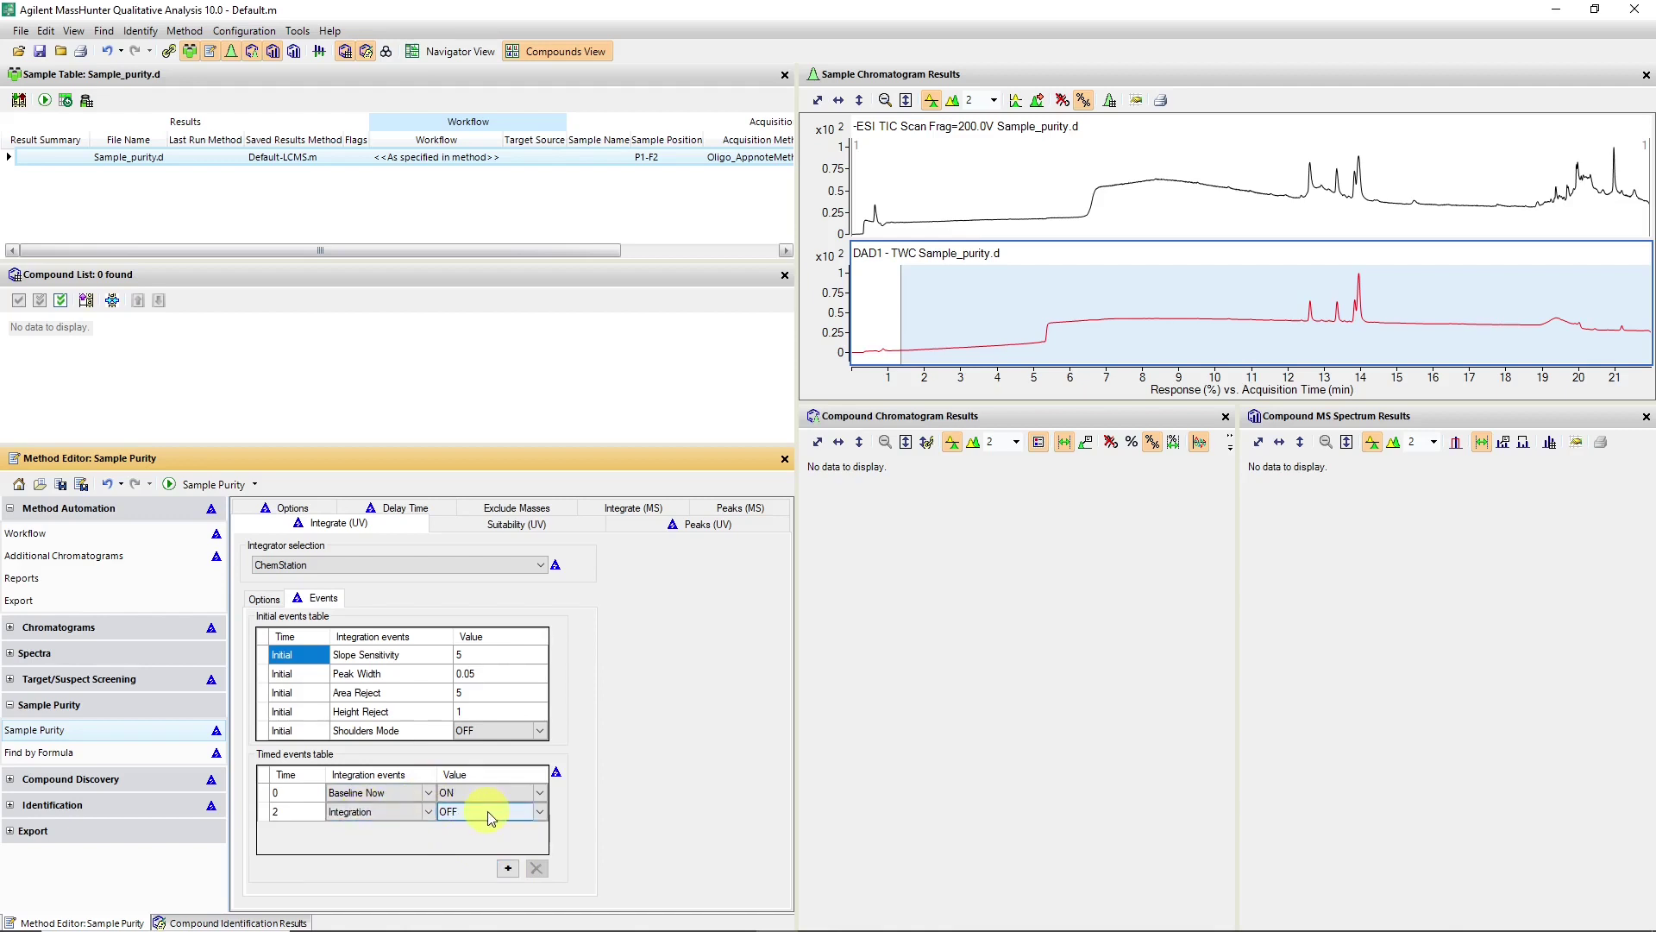
click(298, 813)
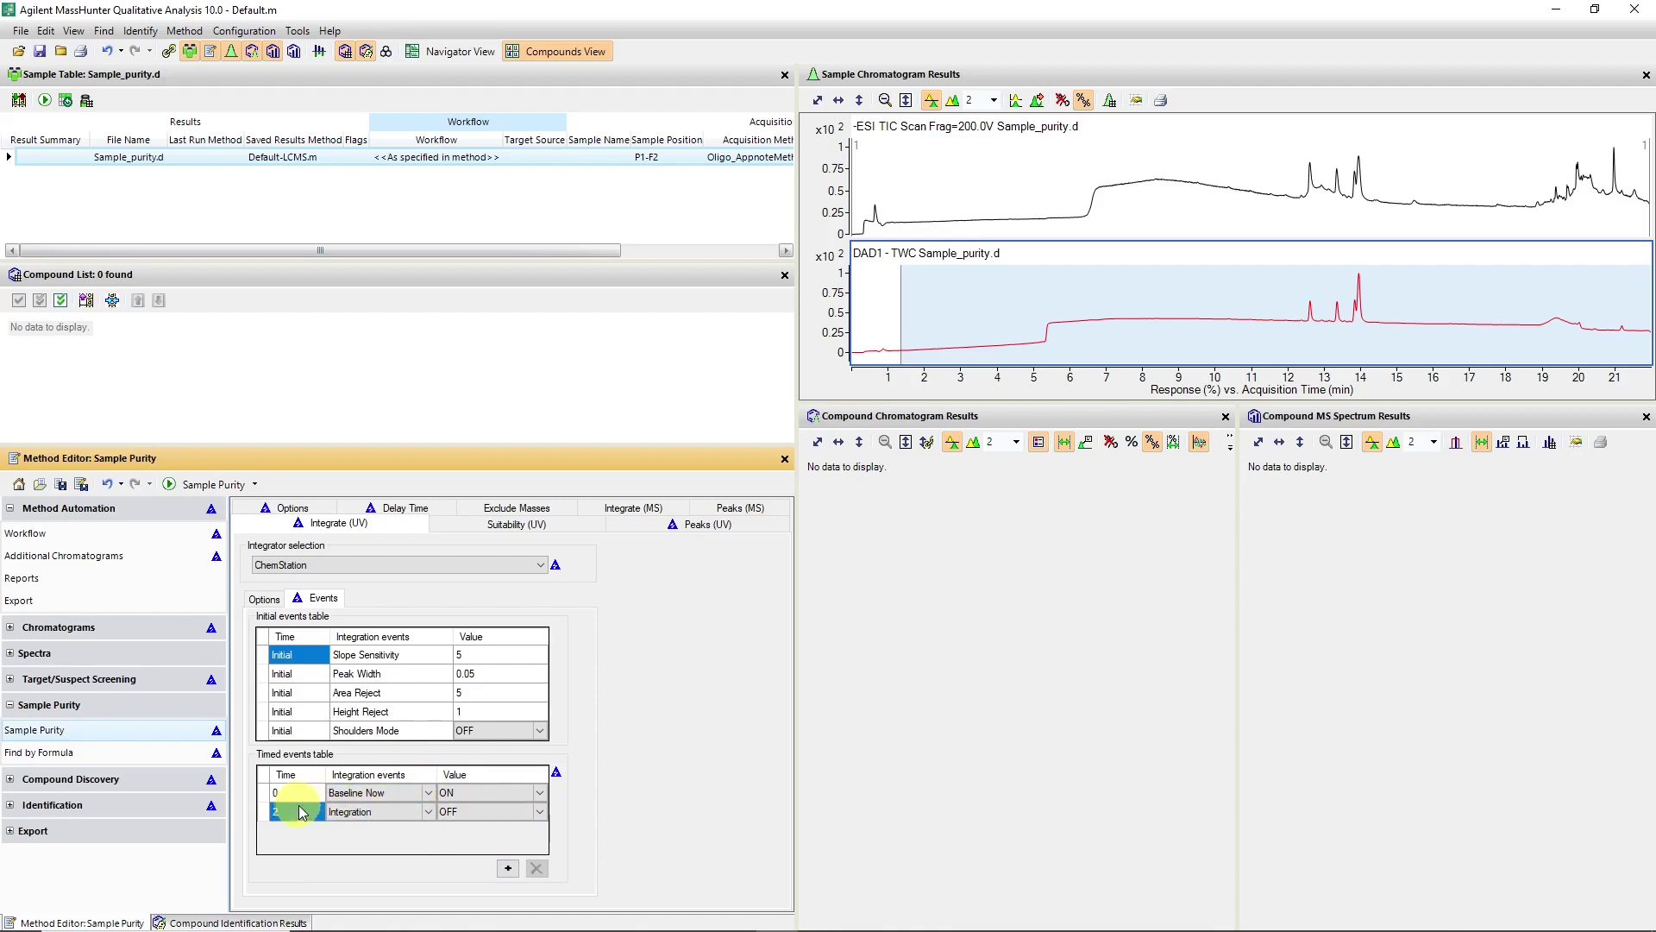
click(467, 814)
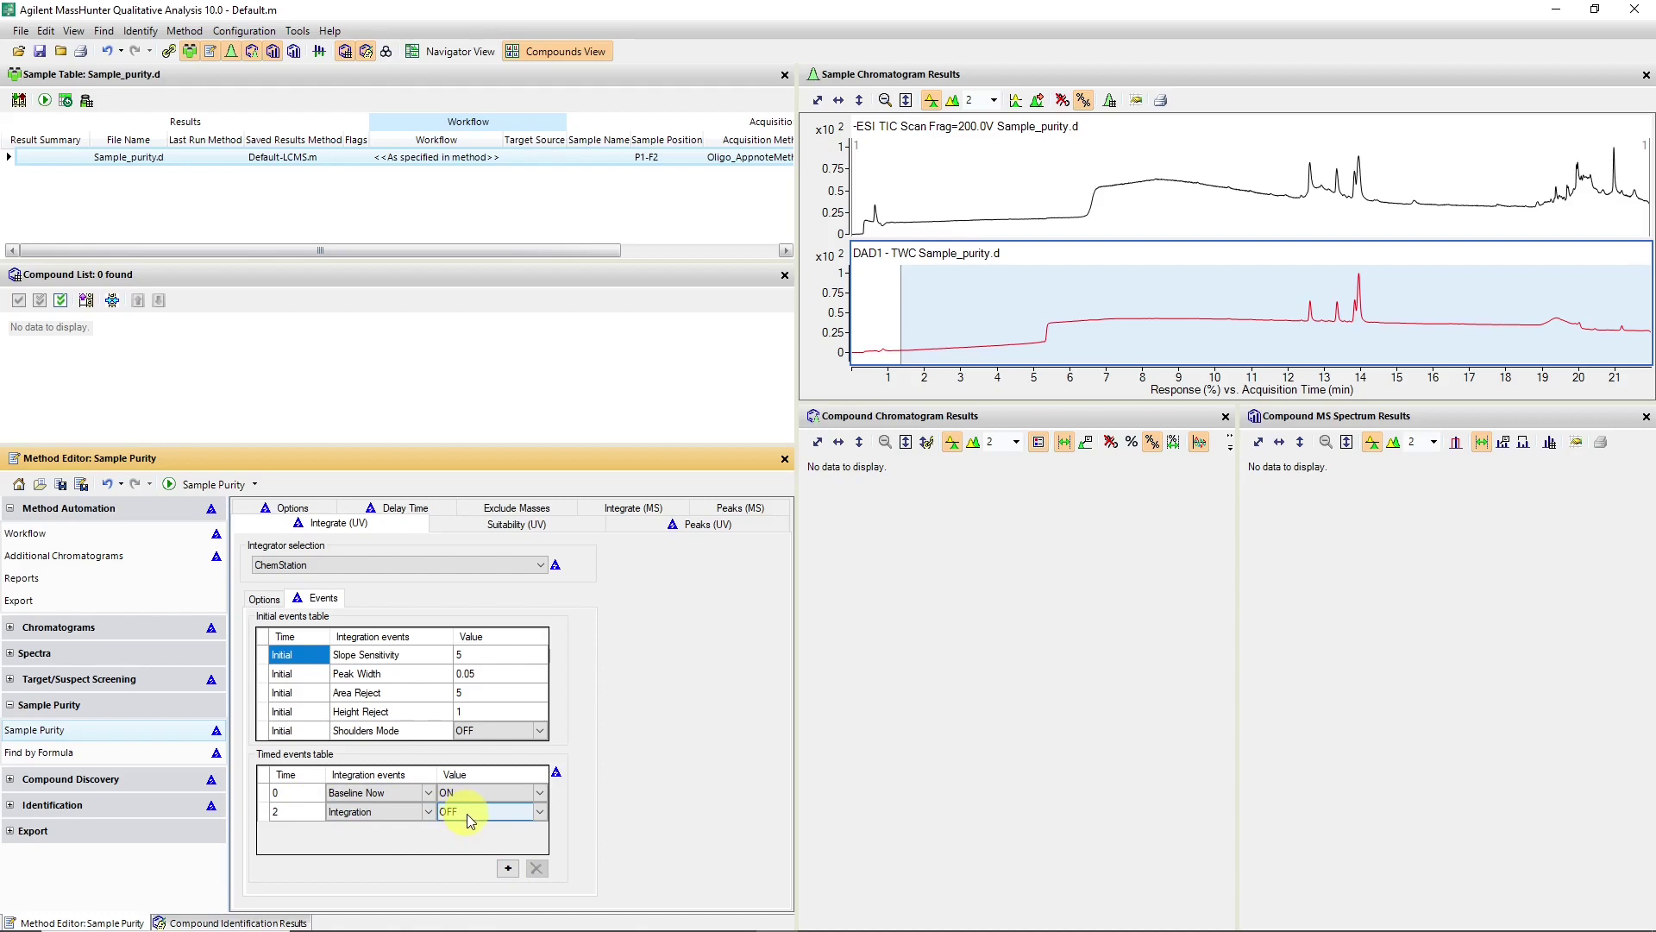
click(468, 814)
Add another timed UV integration event that turns Integration OFF at 18 min.
click(508, 868)
click(433, 858)
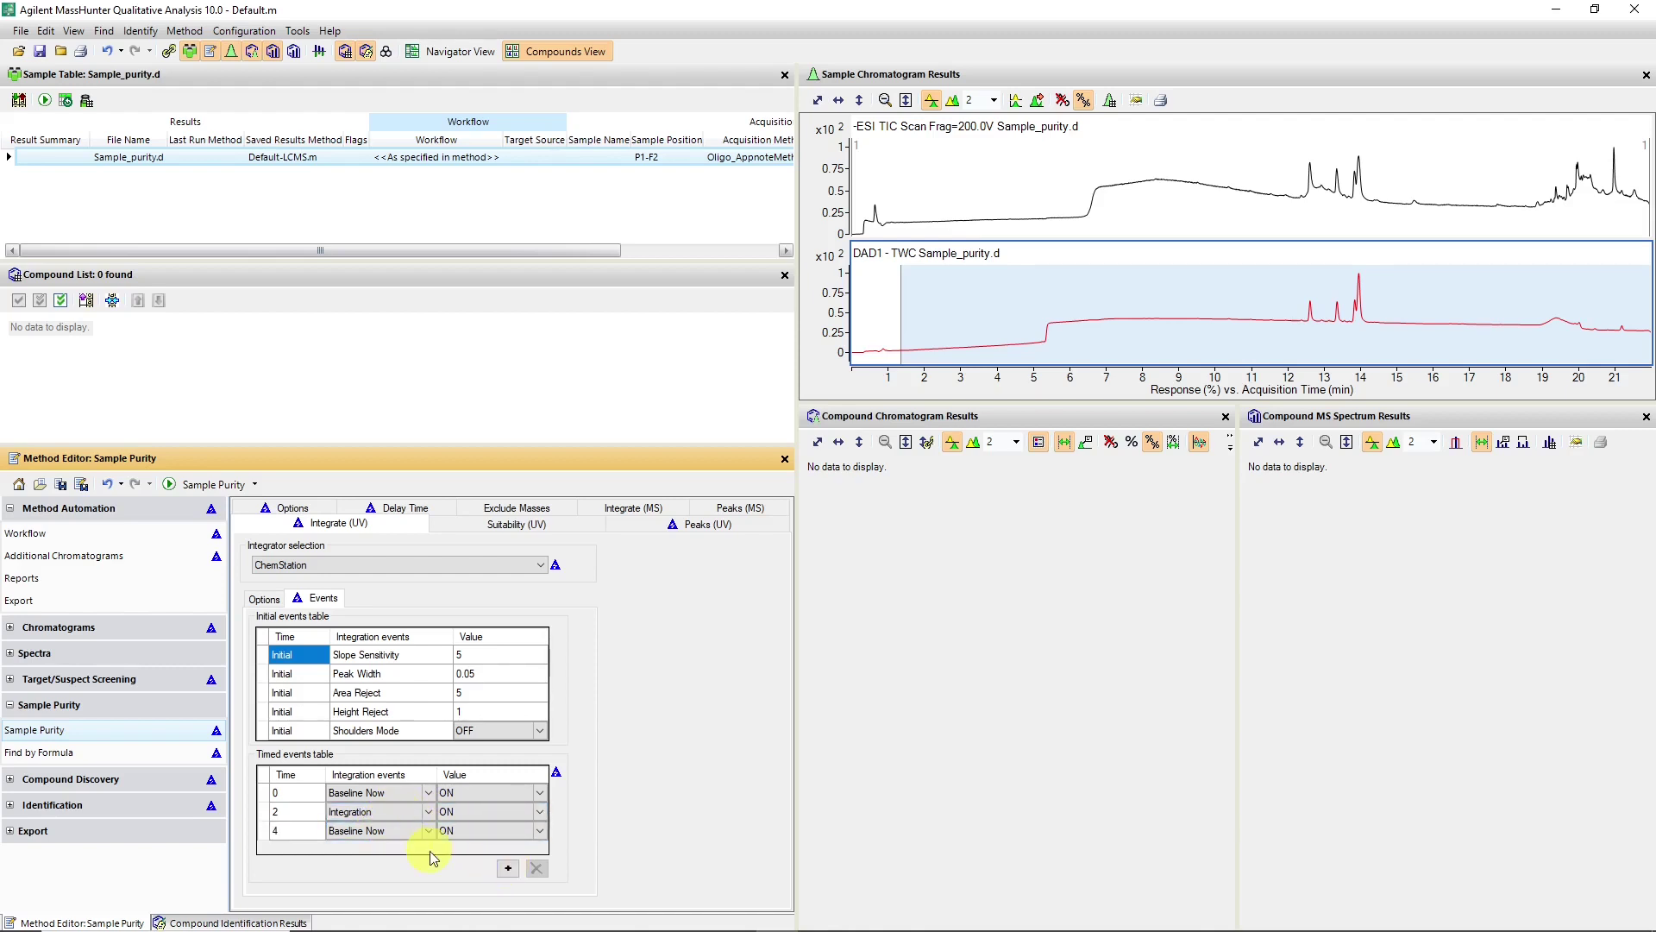
click(484, 833)
click(524, 837)
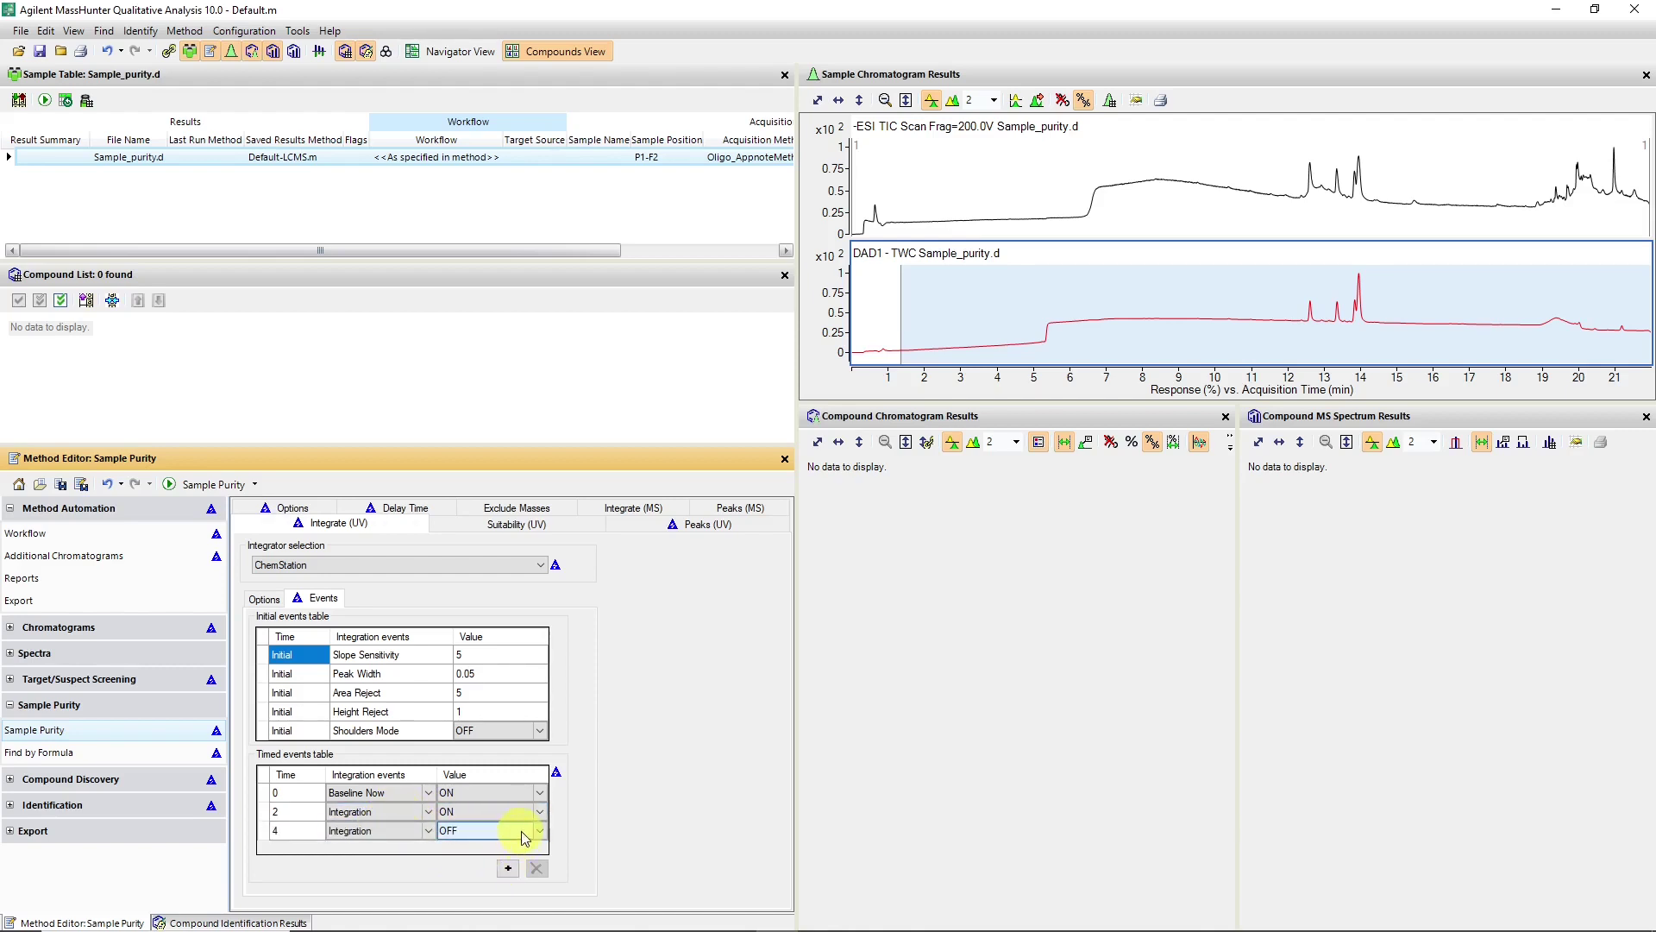
click(296, 831)
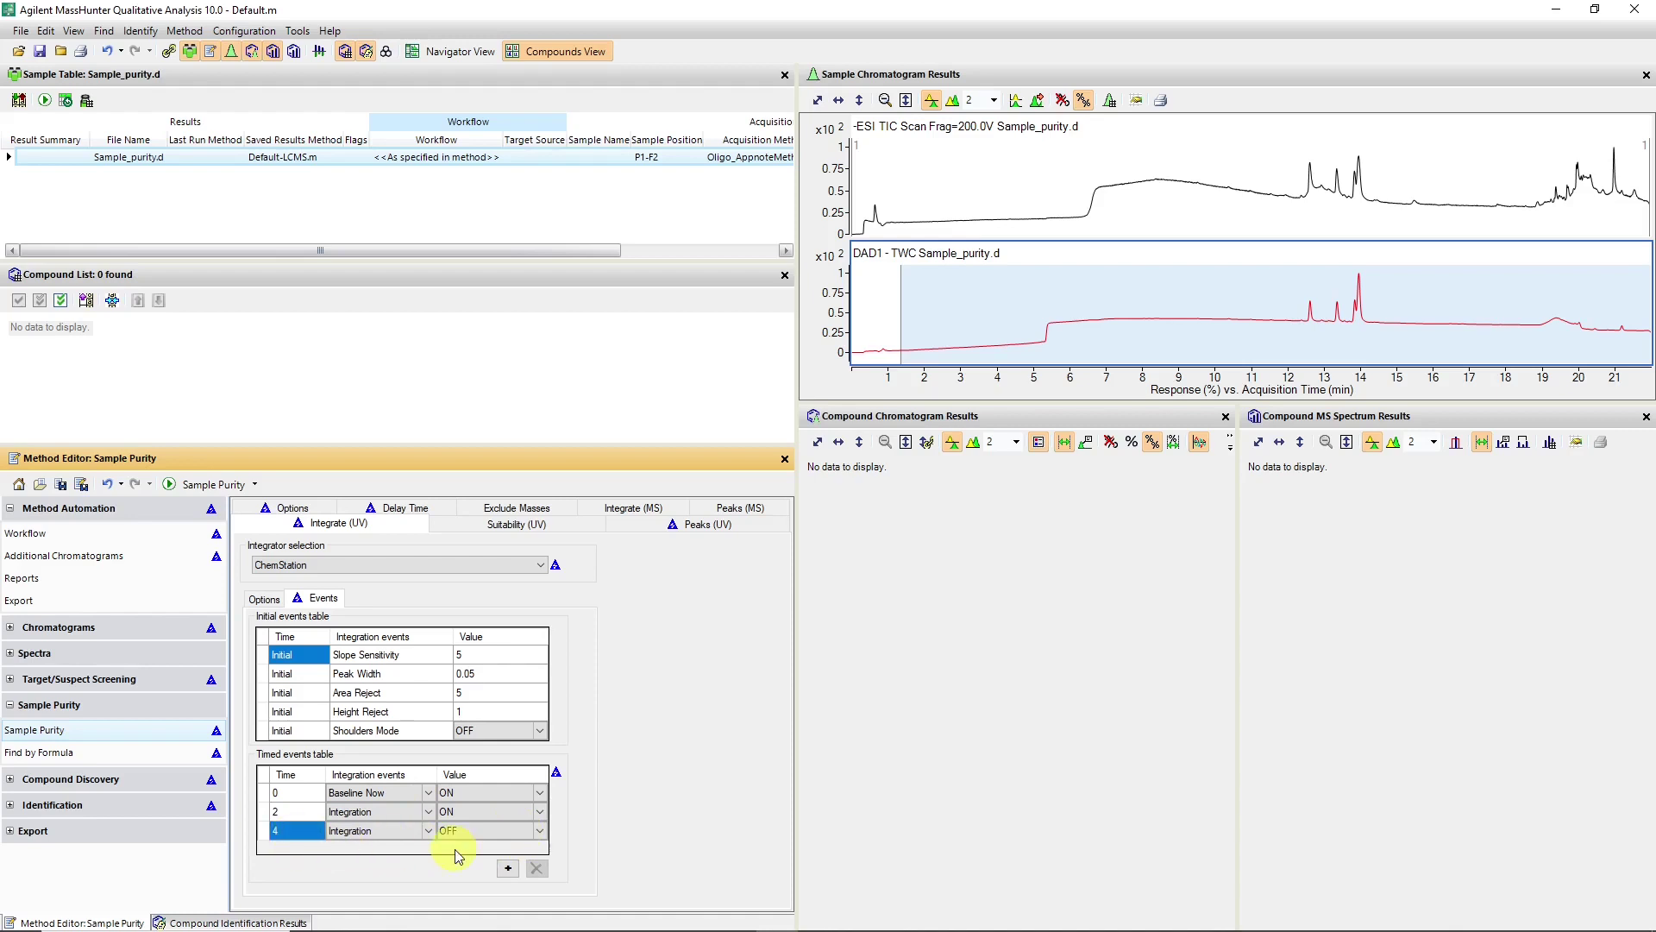
text(18)
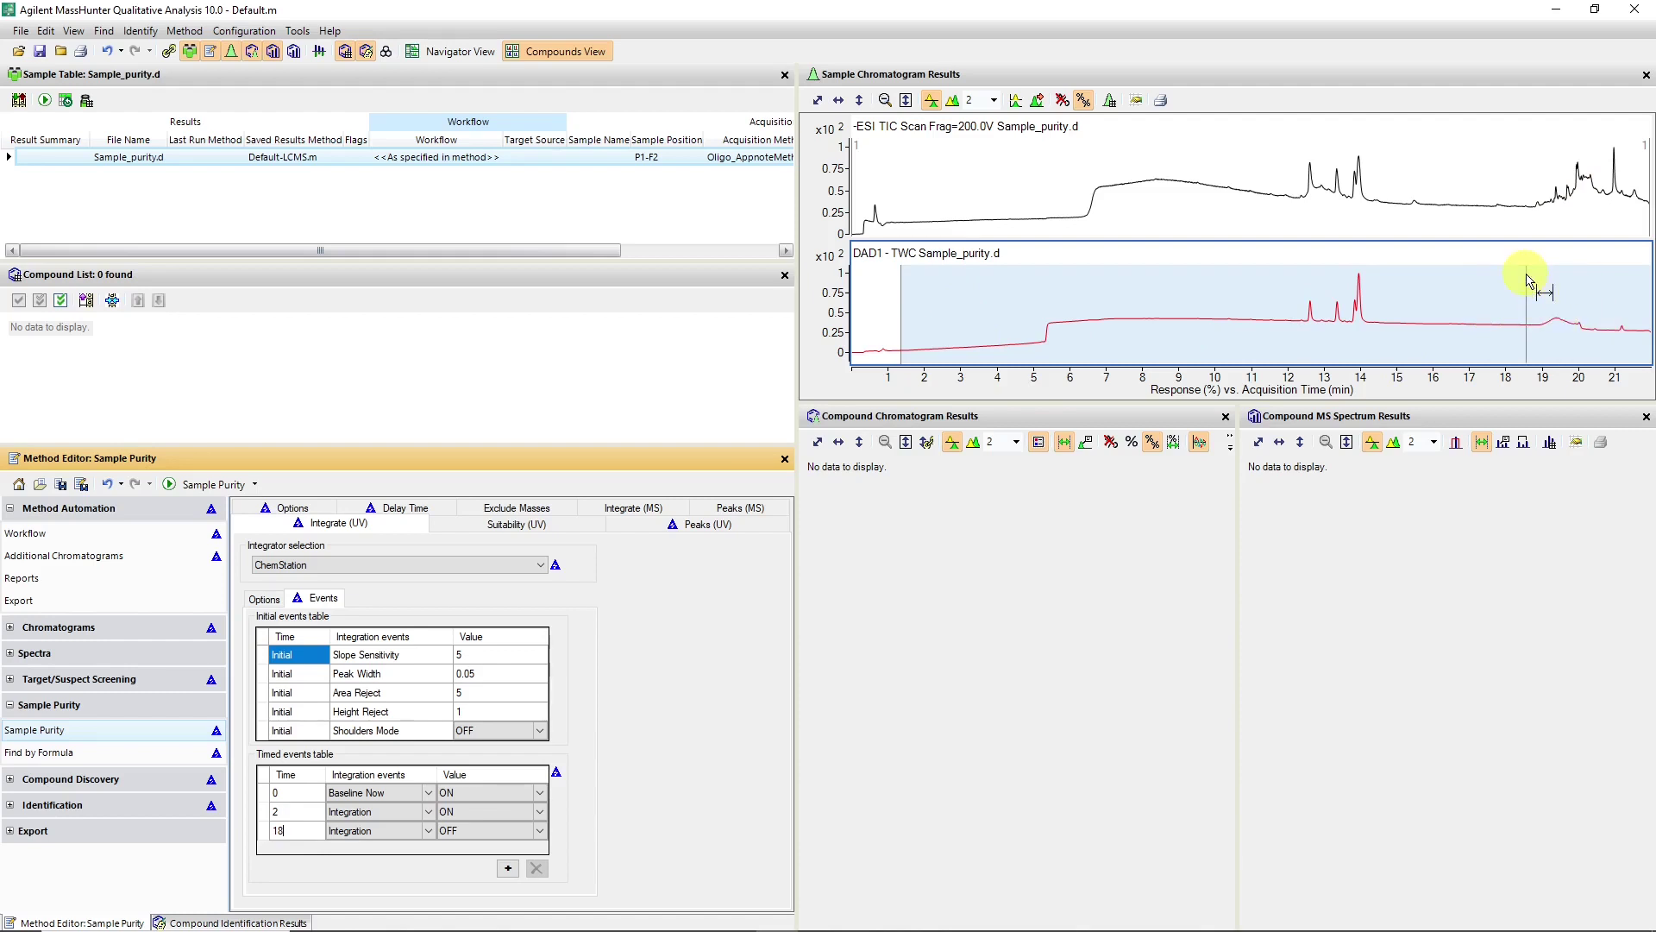
Look through the available integration event types and return the UV integrator to Agile 2.
click(431, 812)
click(431, 811)
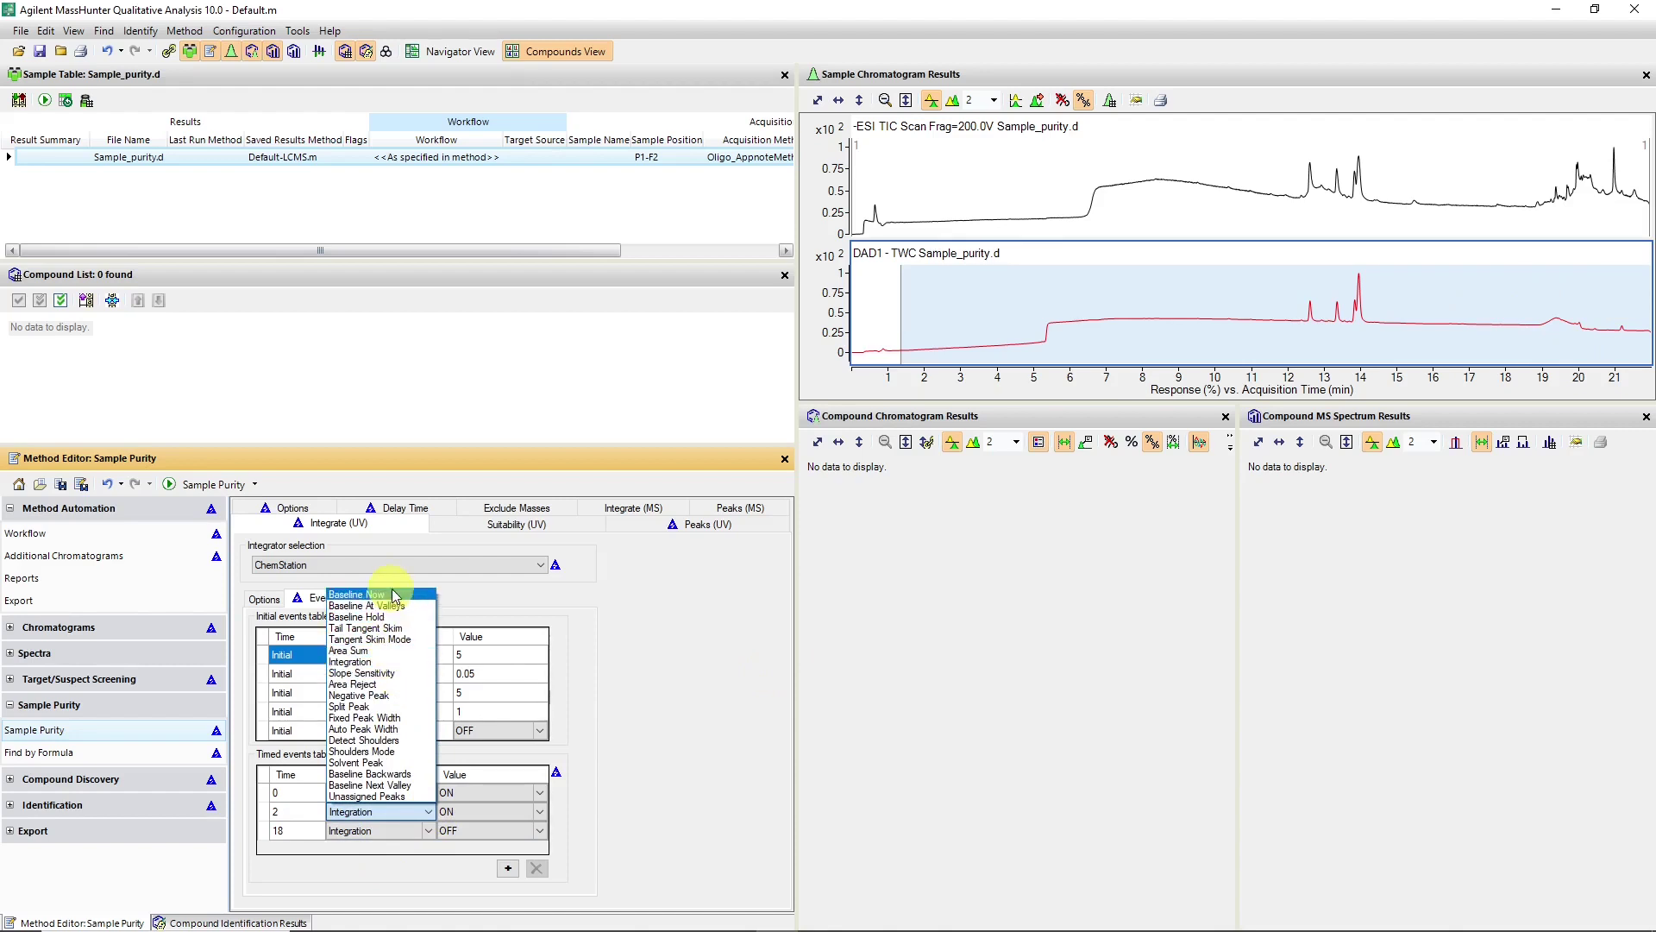
click(487, 692)
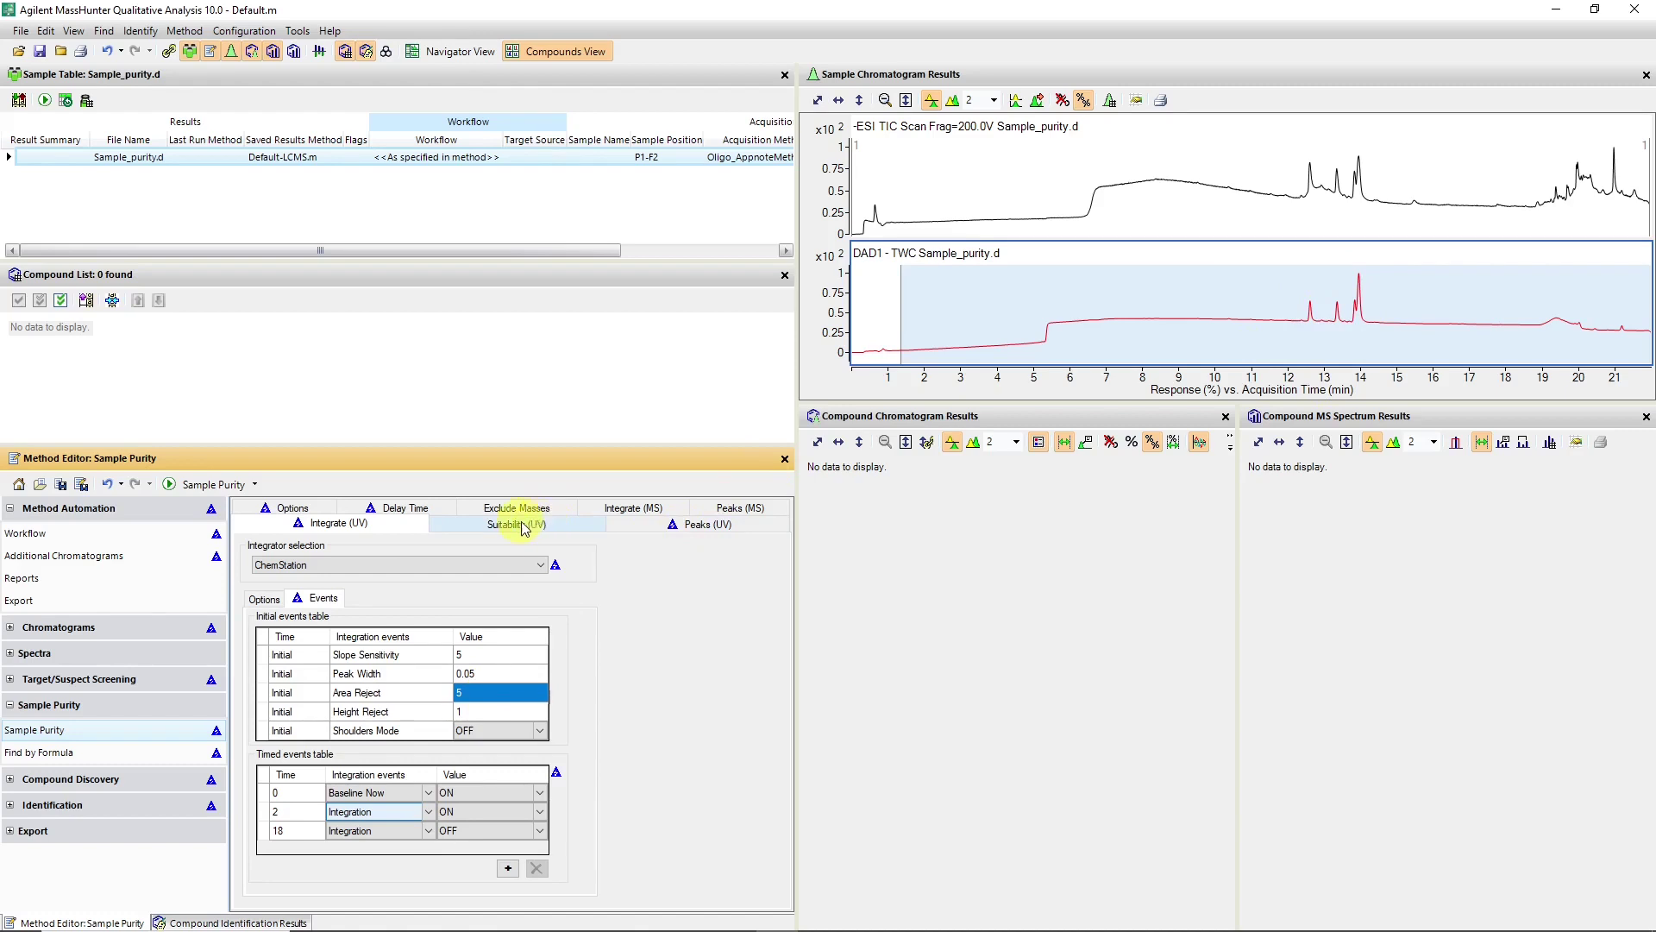
click(293, 565)
click(306, 580)
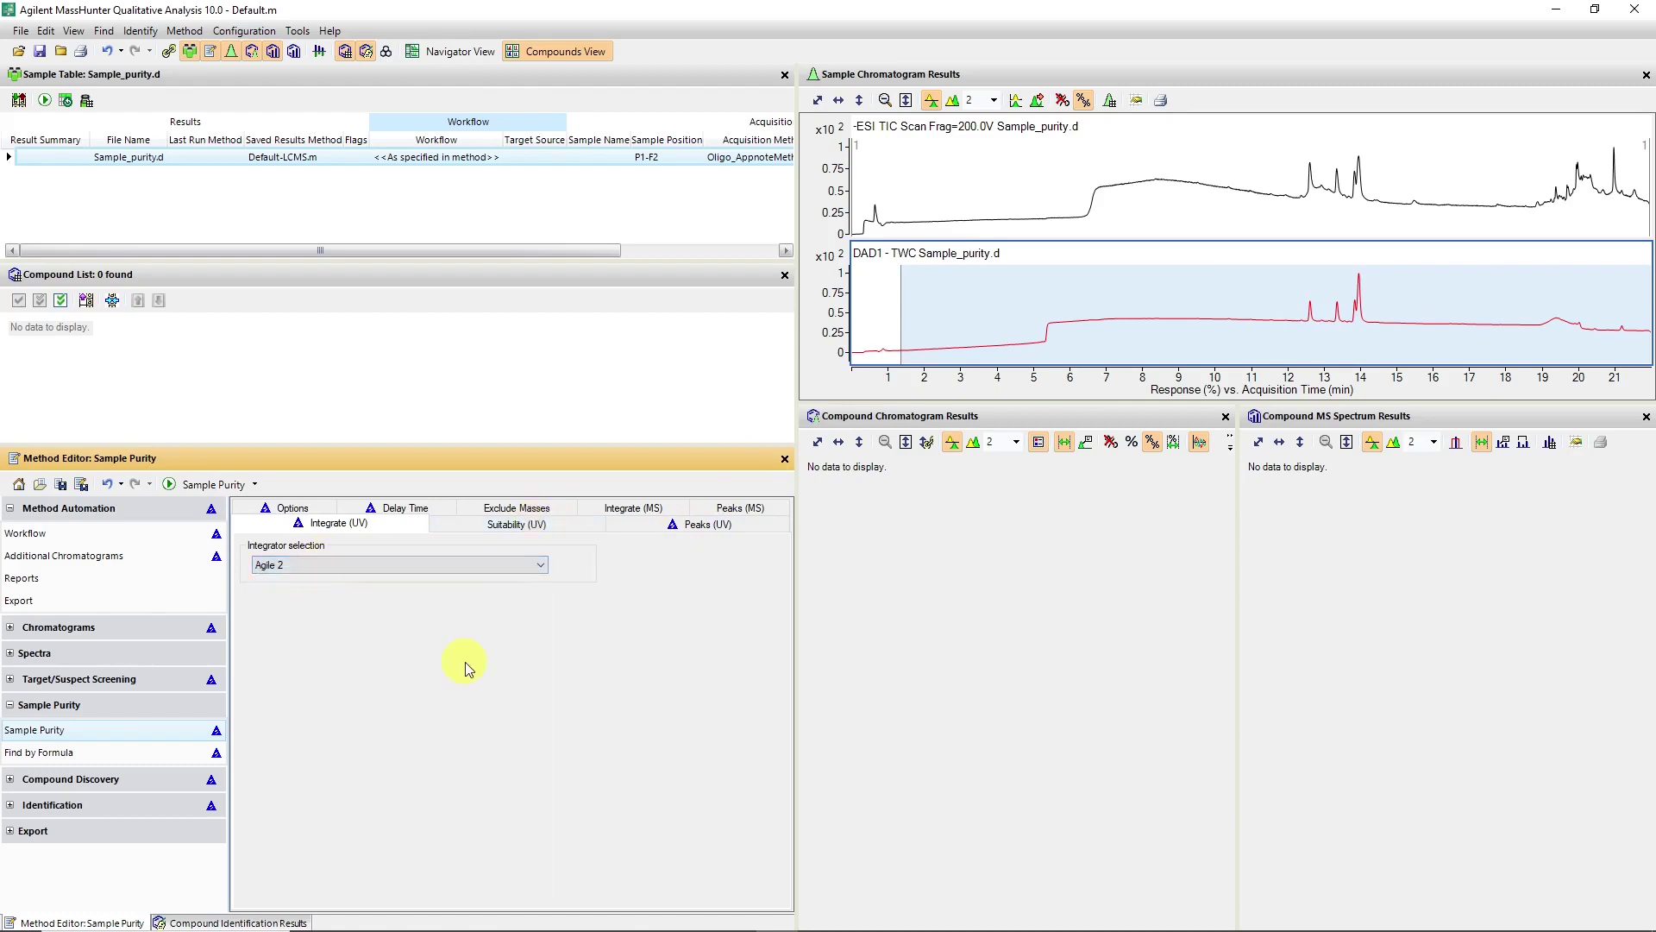
Check the UV system suitability settings and the UV and MS peak filters.
click(536, 525)
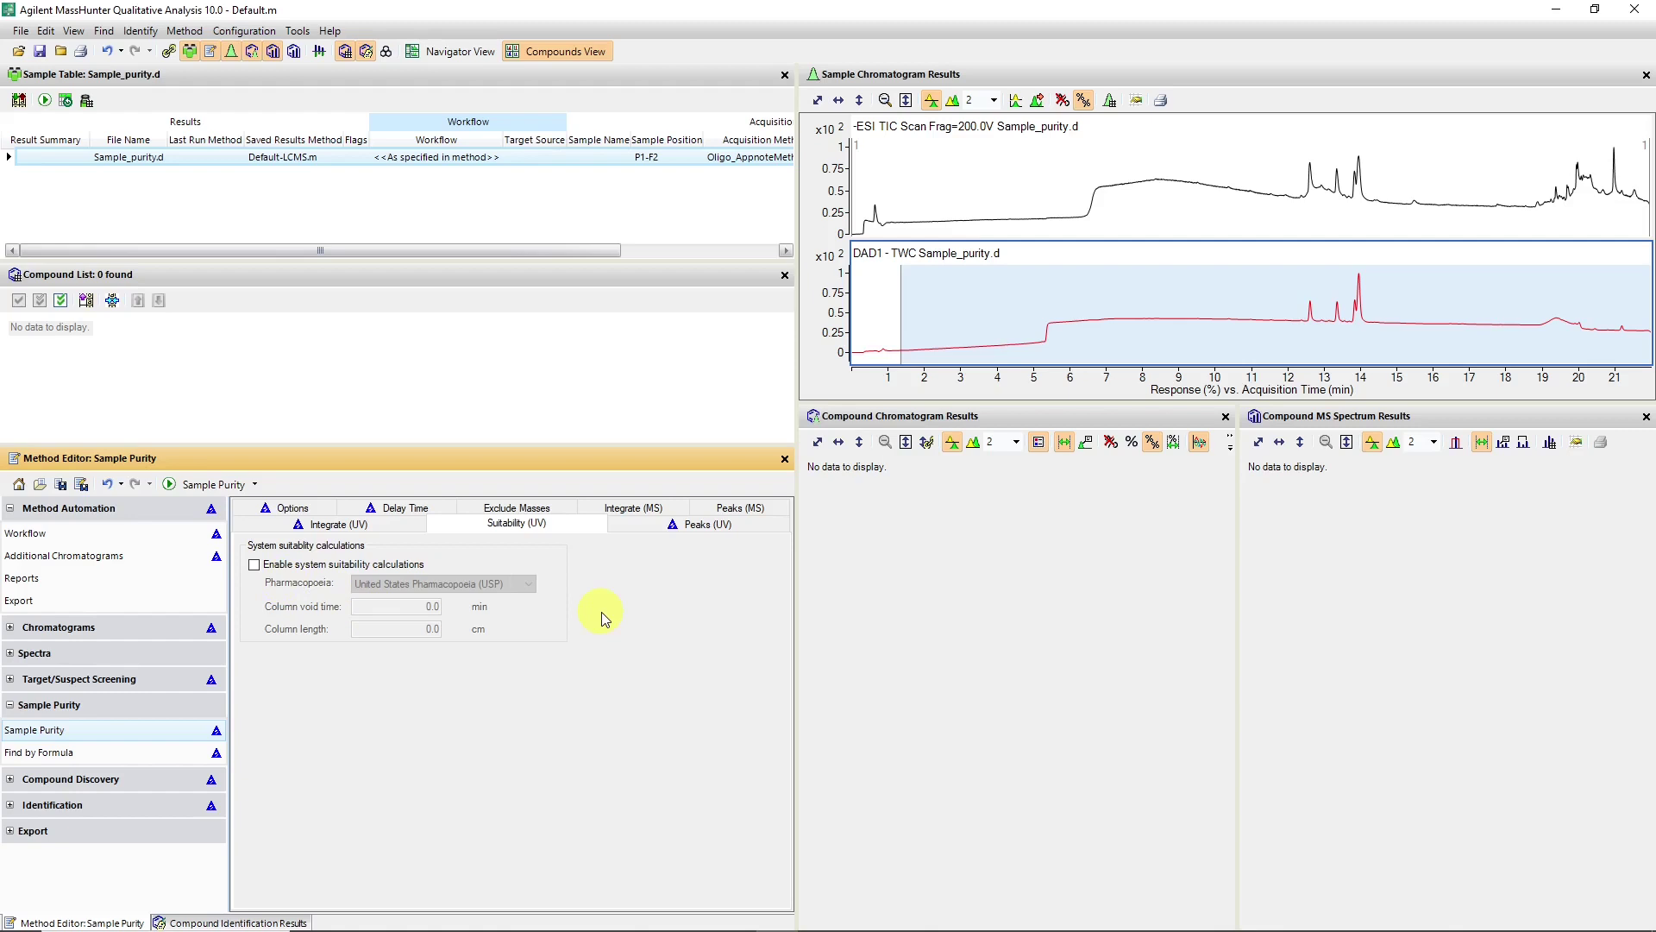
click(673, 531)
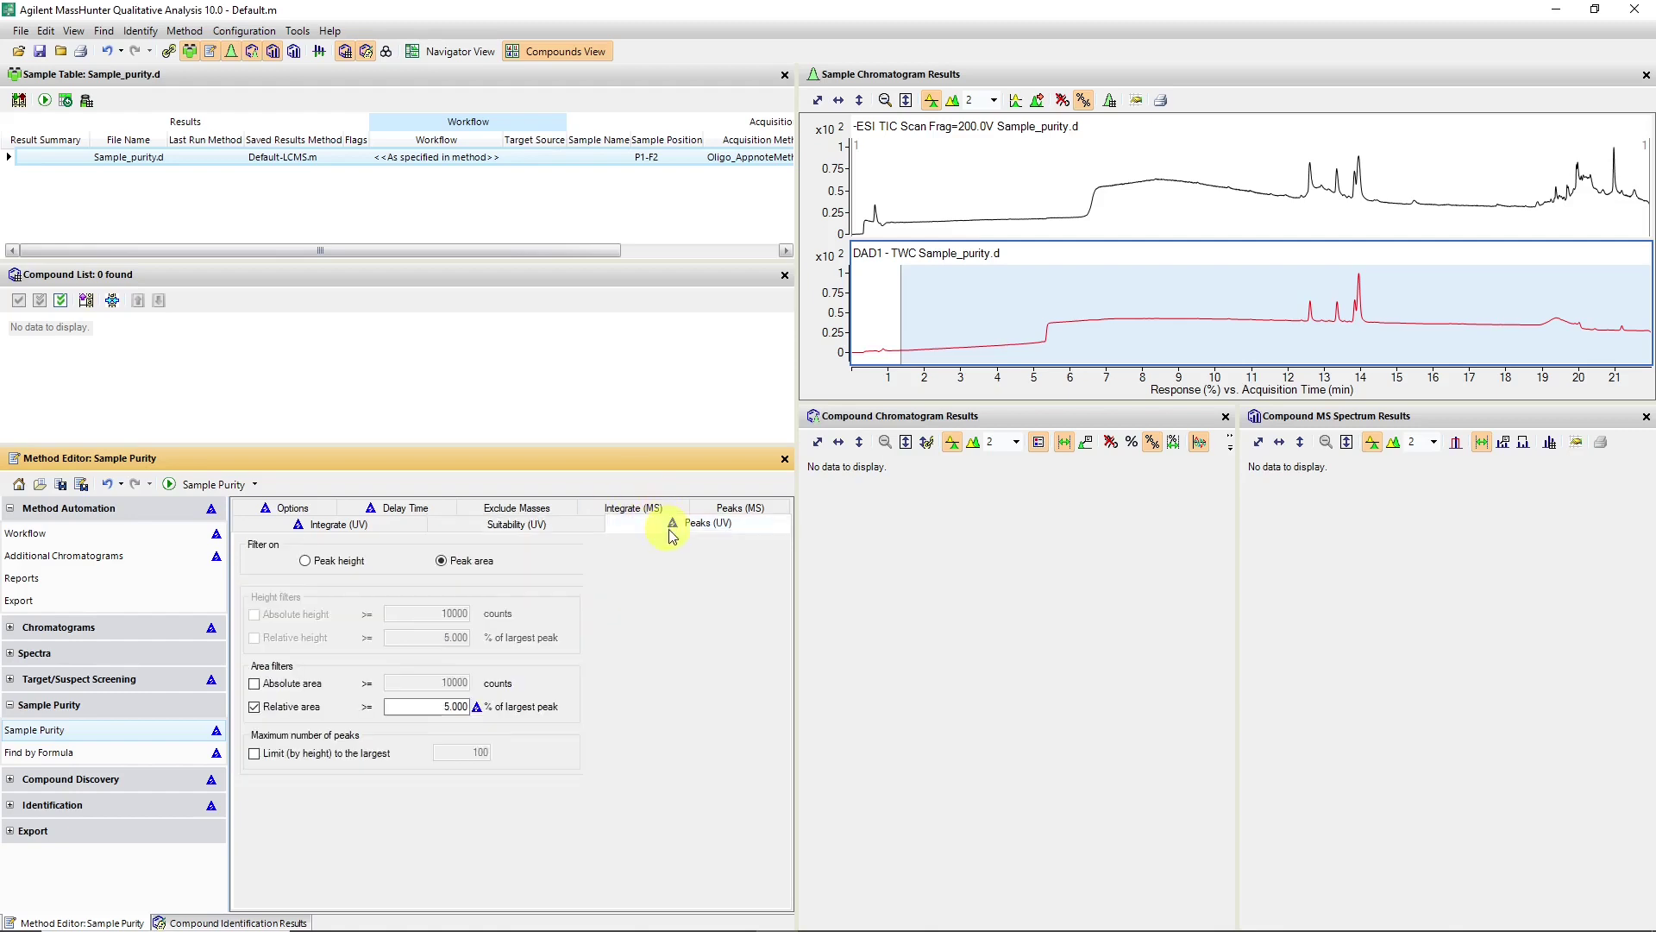
click(731, 509)
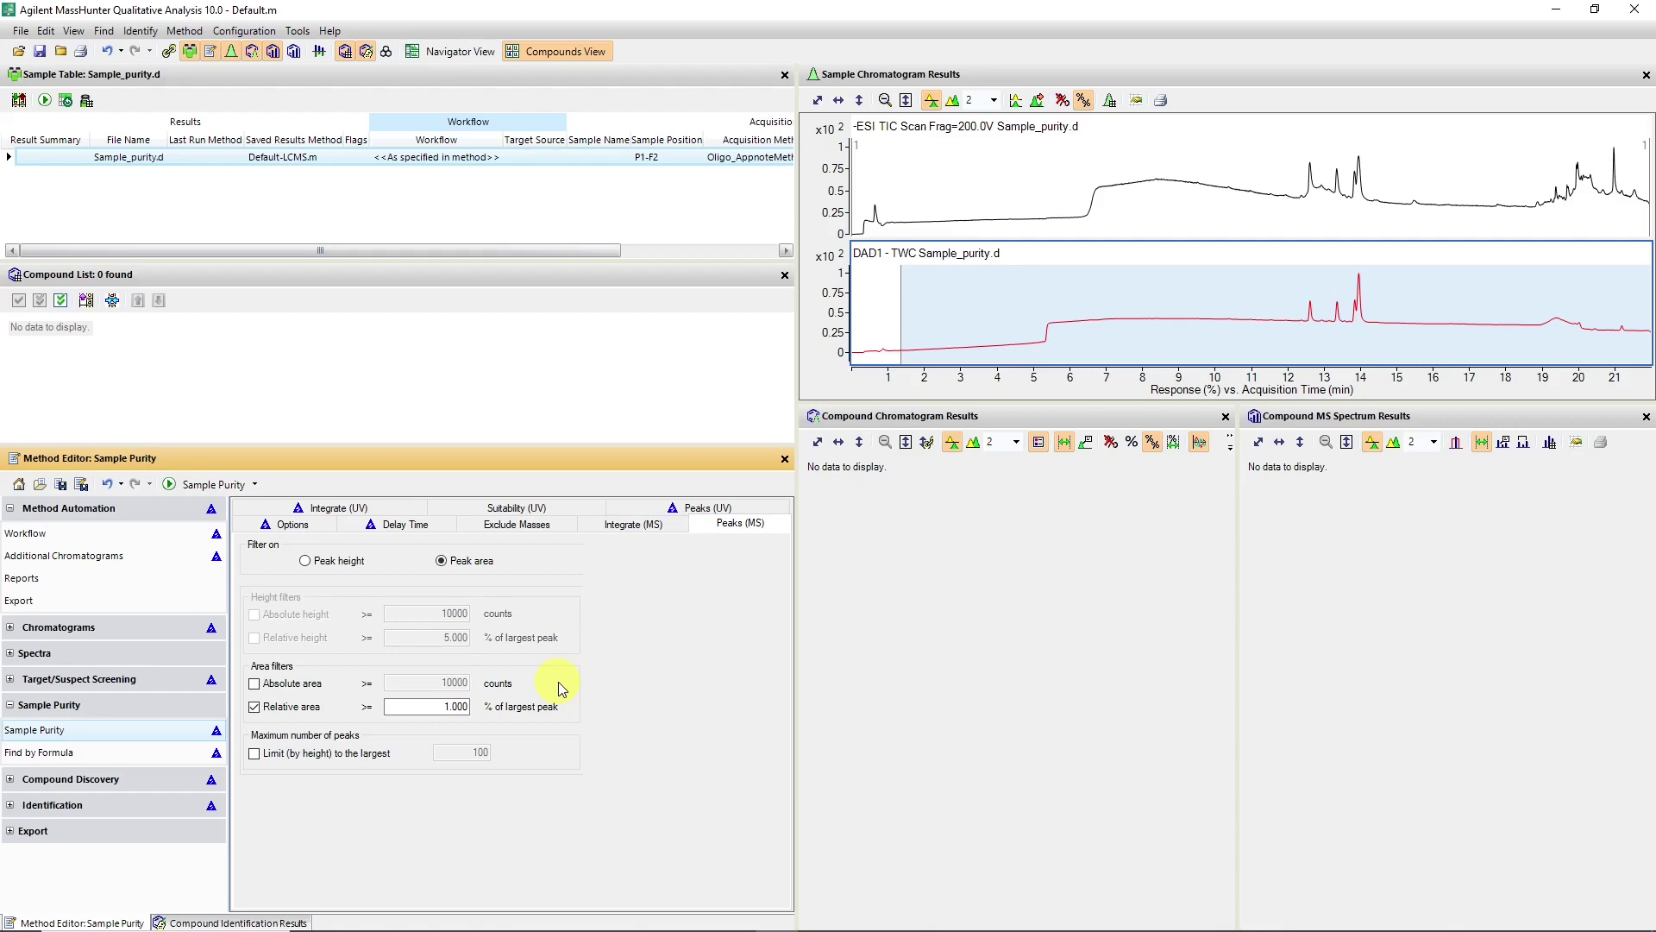
In the Find by Formula ion species settings, set the charge state range to 1-4.
click(60, 754)
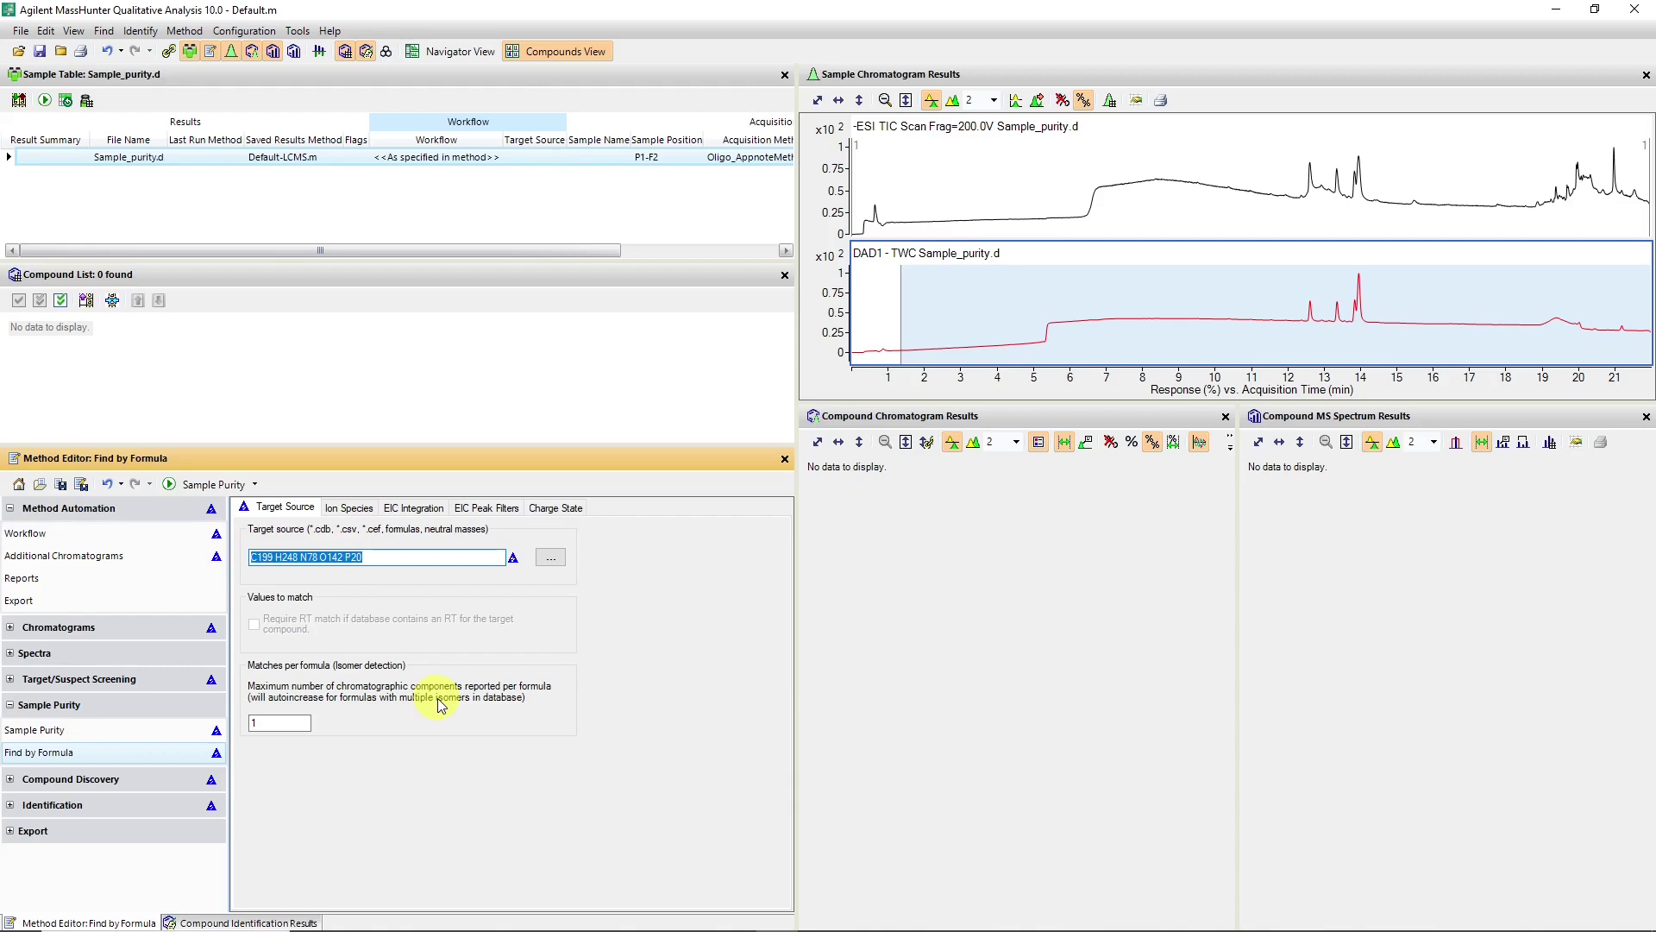
click(371, 557)
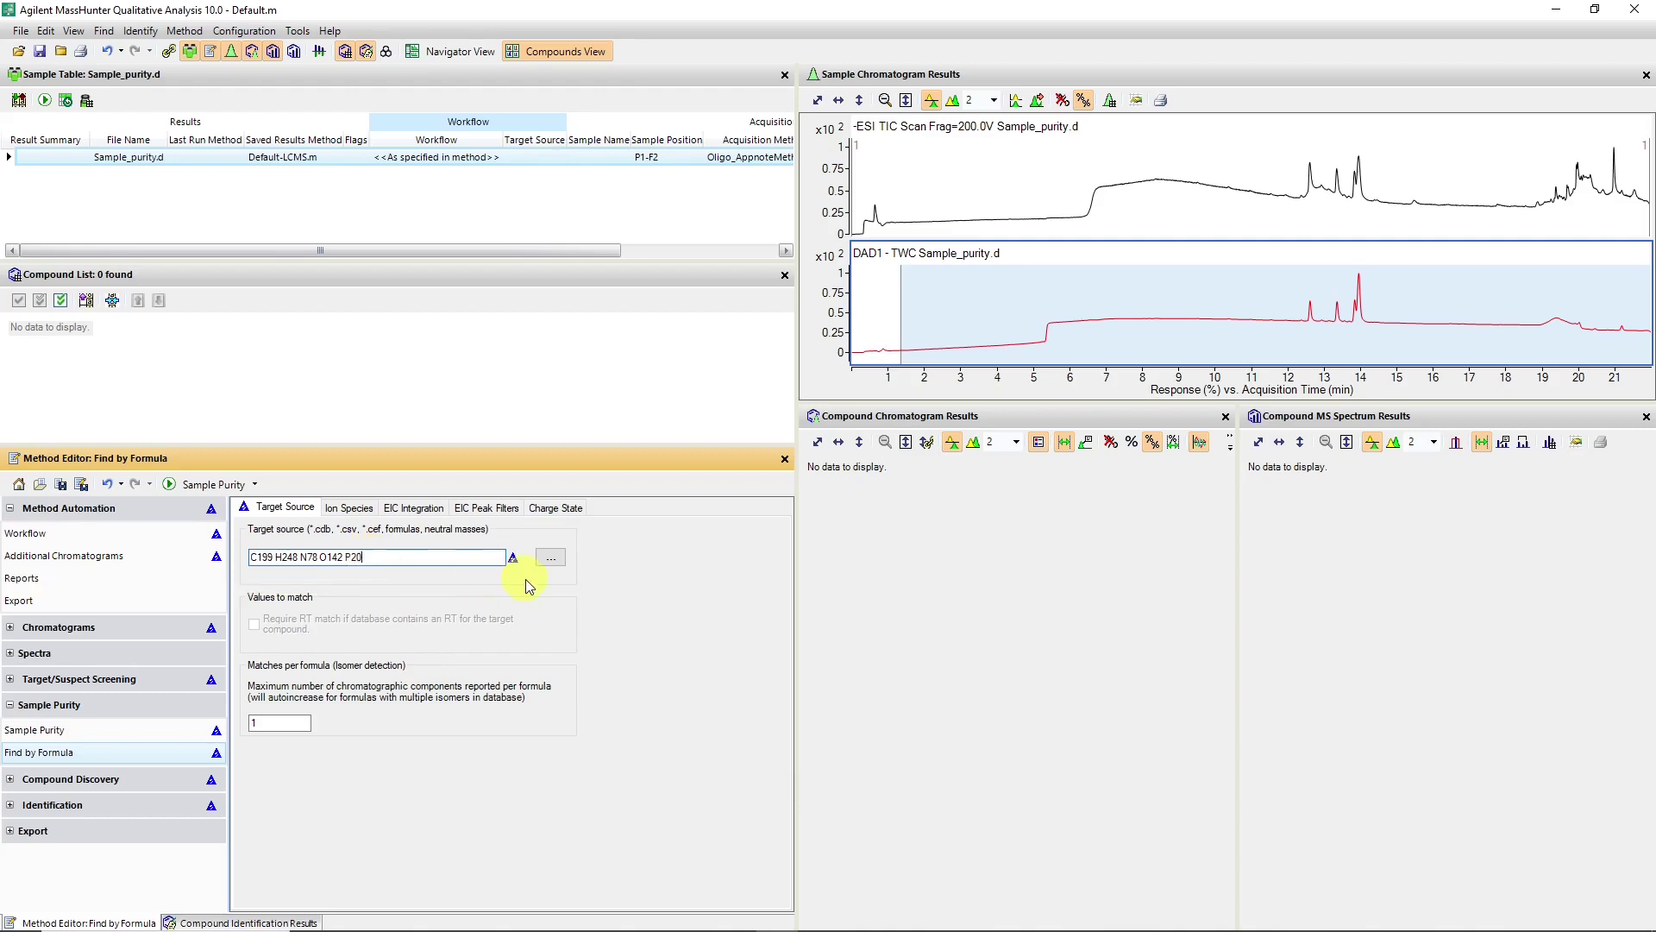
click(349, 507)
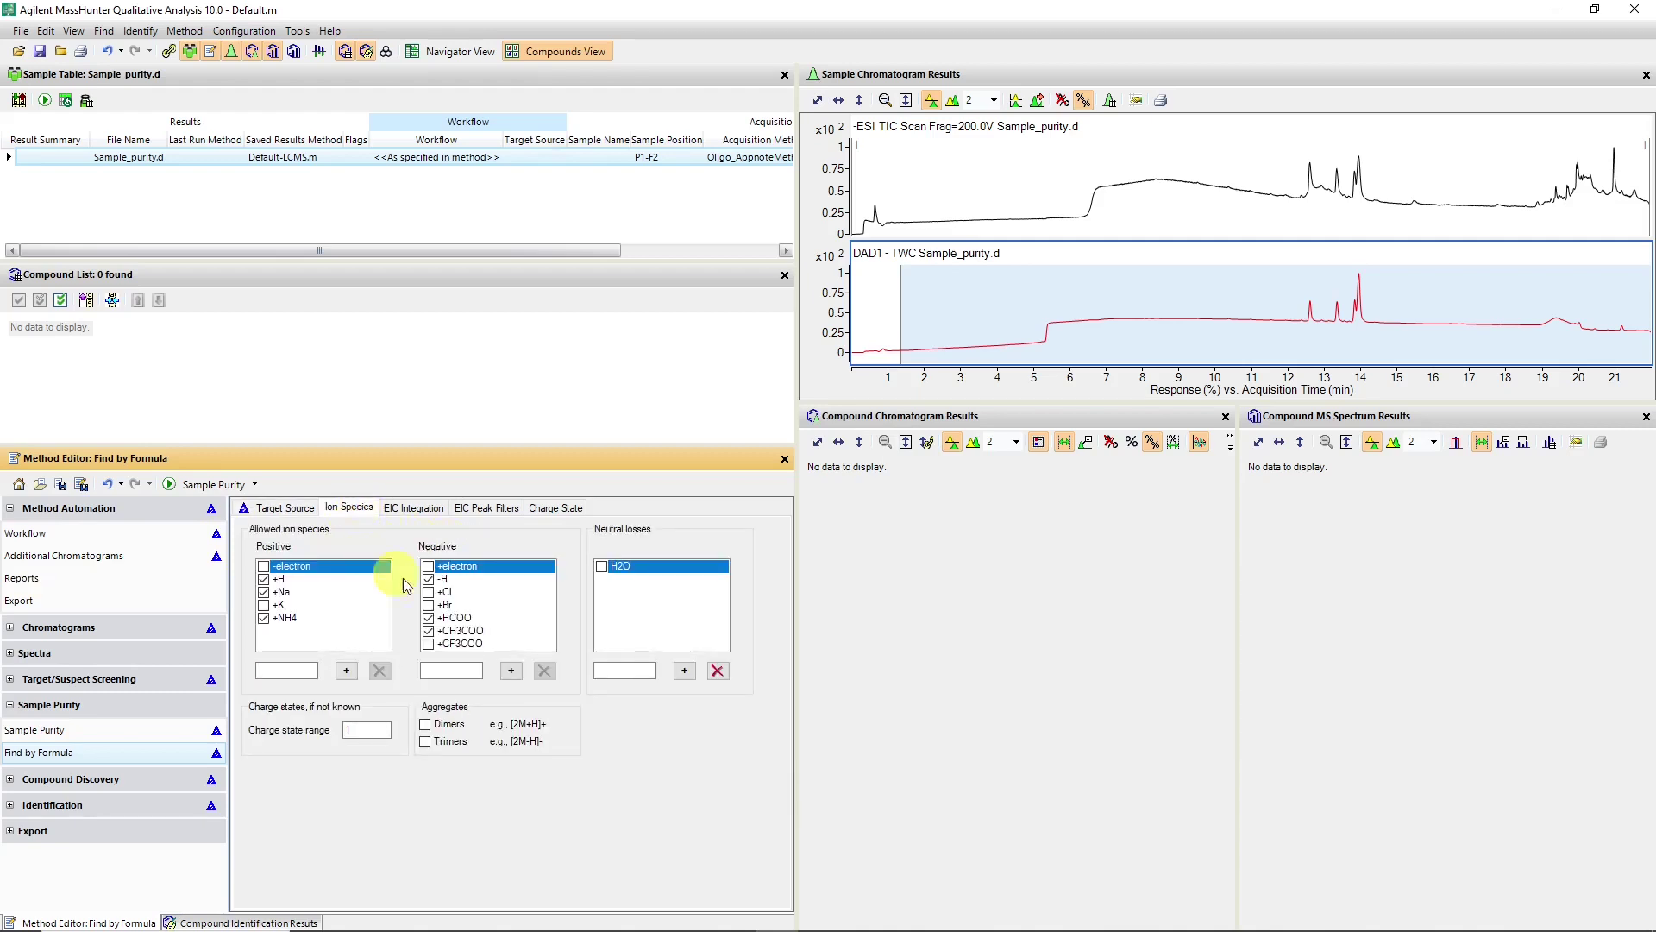
click(367, 732)
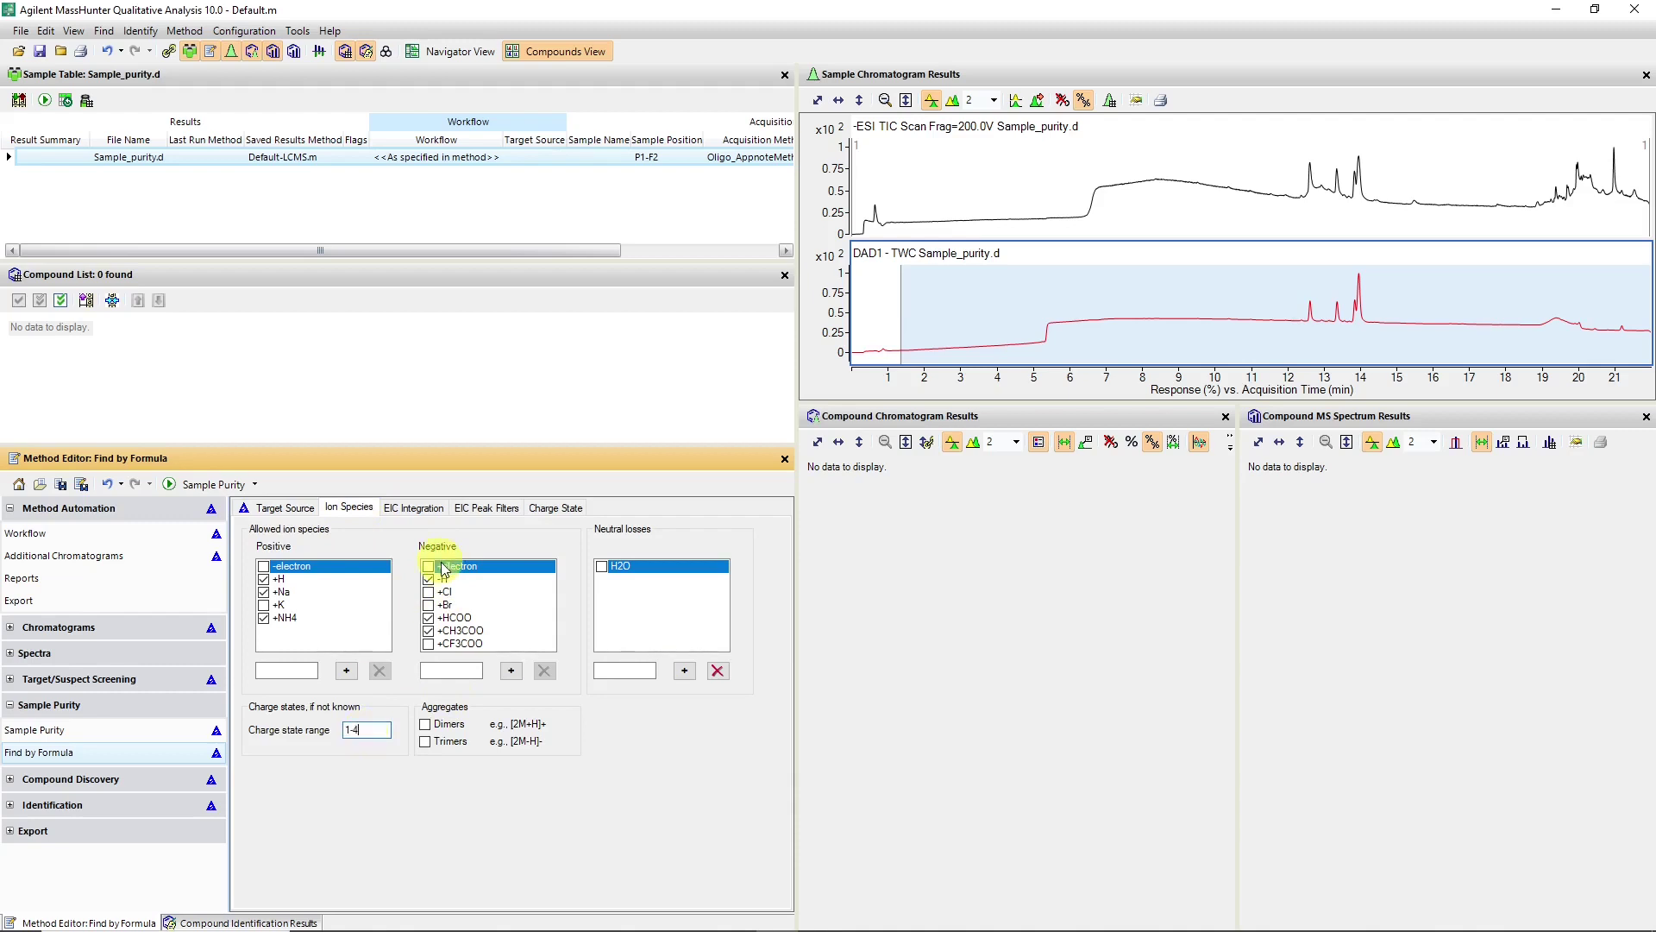
Review the Find by Formula EIC integrator choices and EIC peak filters, keeping Agile 2.
click(413, 507)
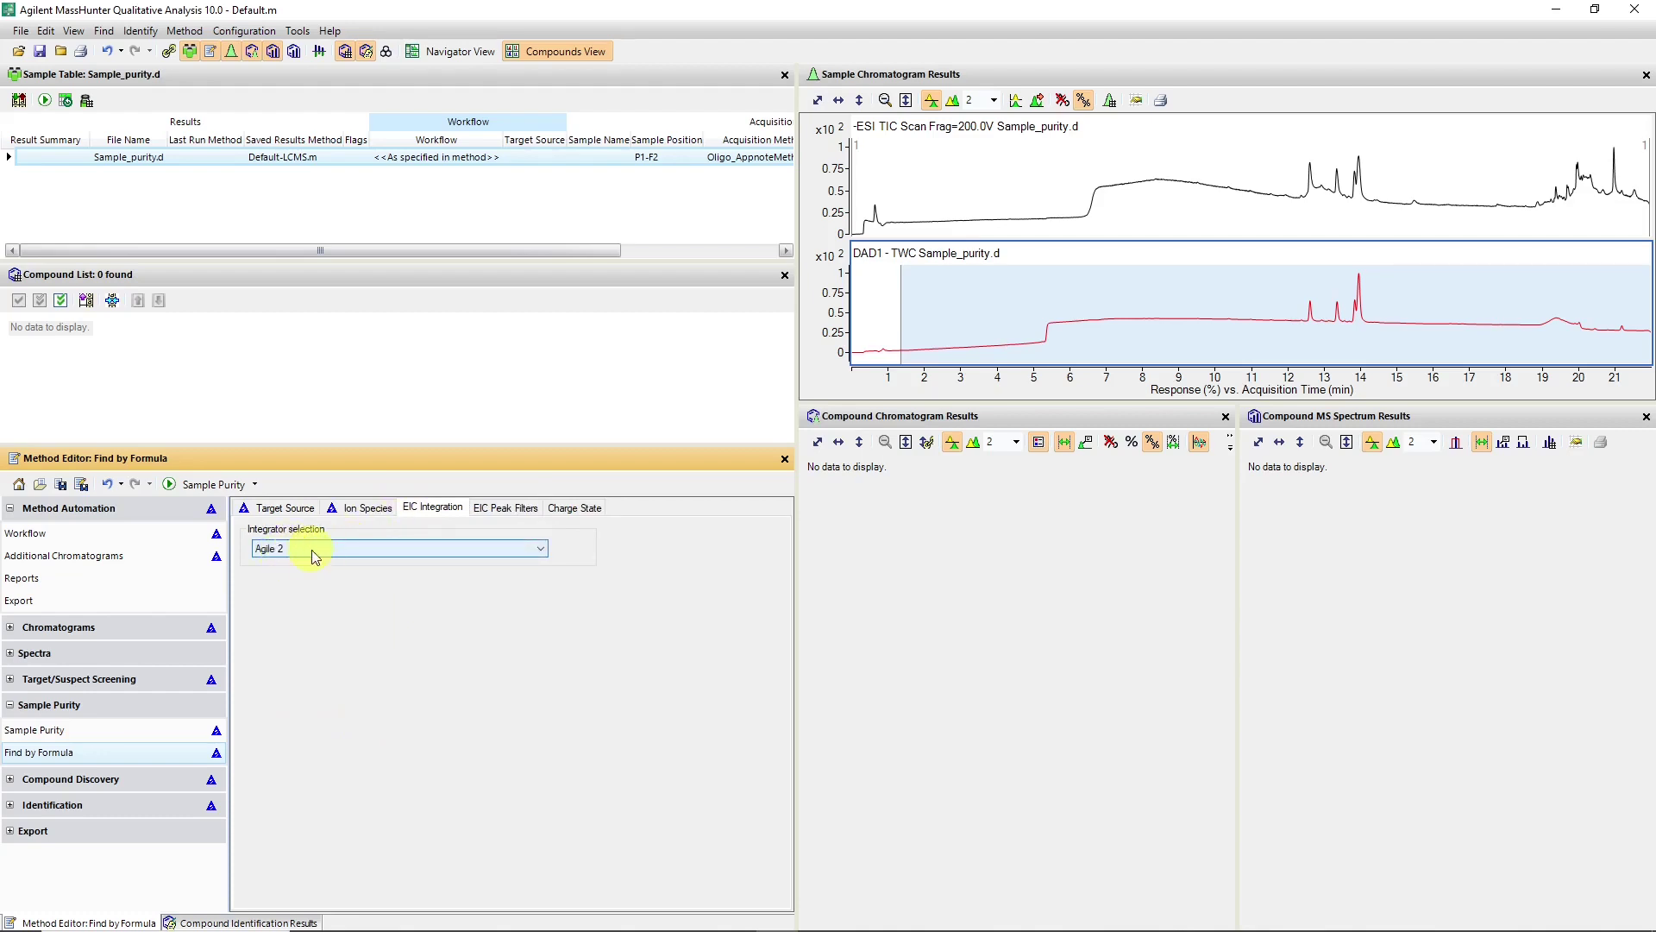
click(263, 549)
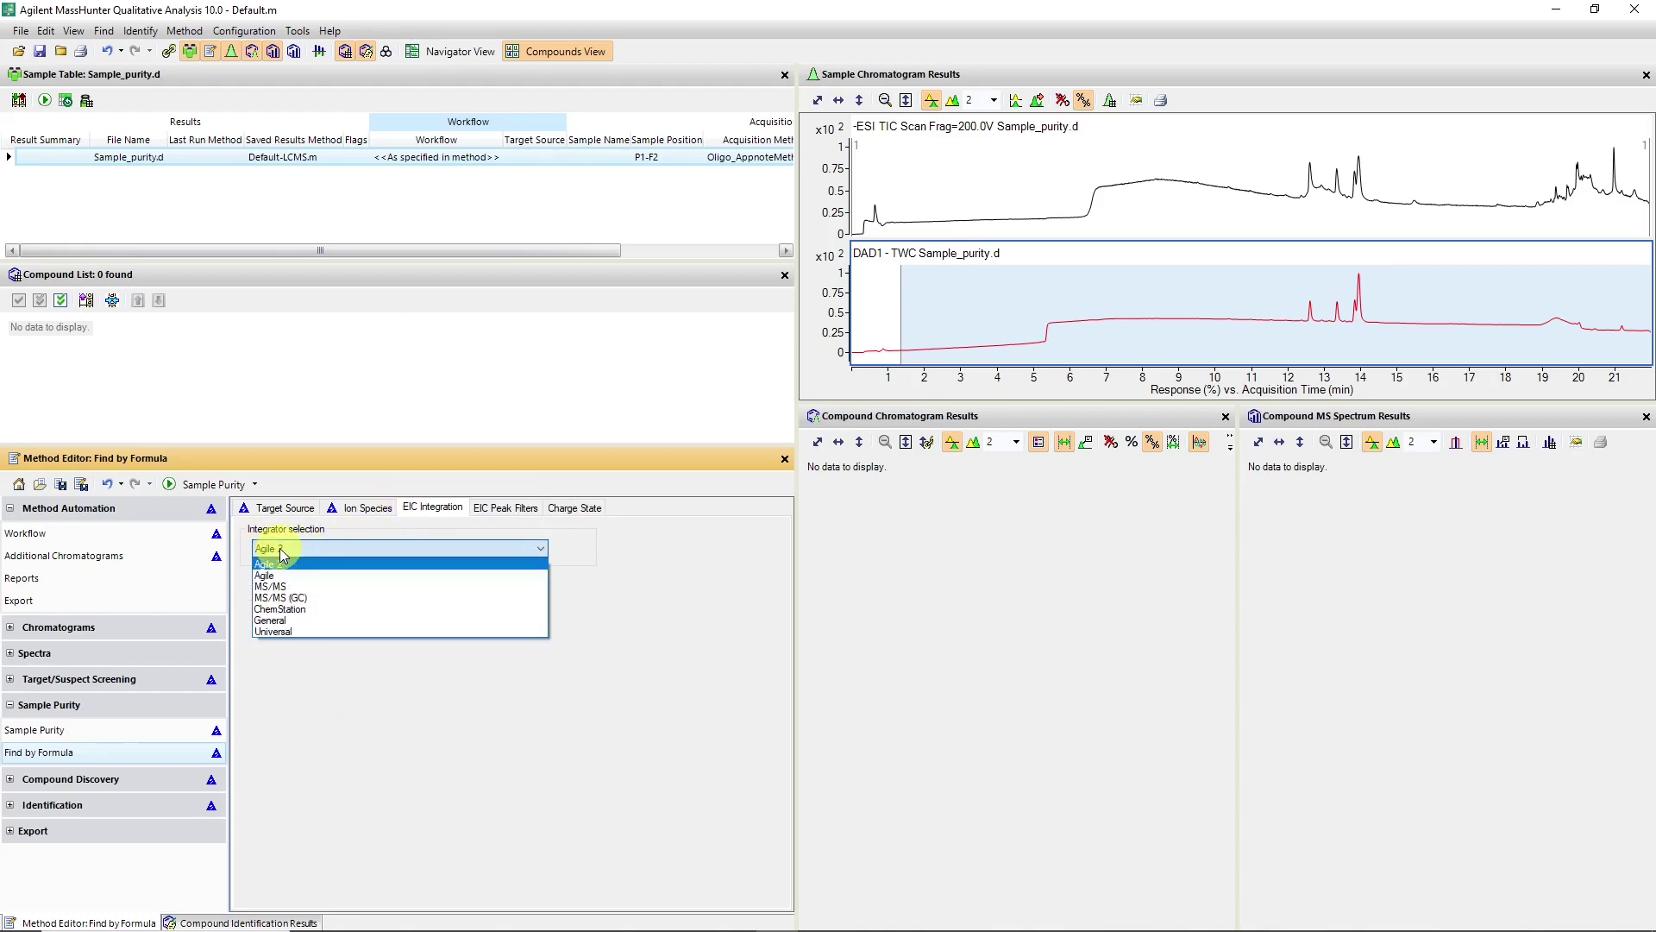
click(267, 550)
click(511, 511)
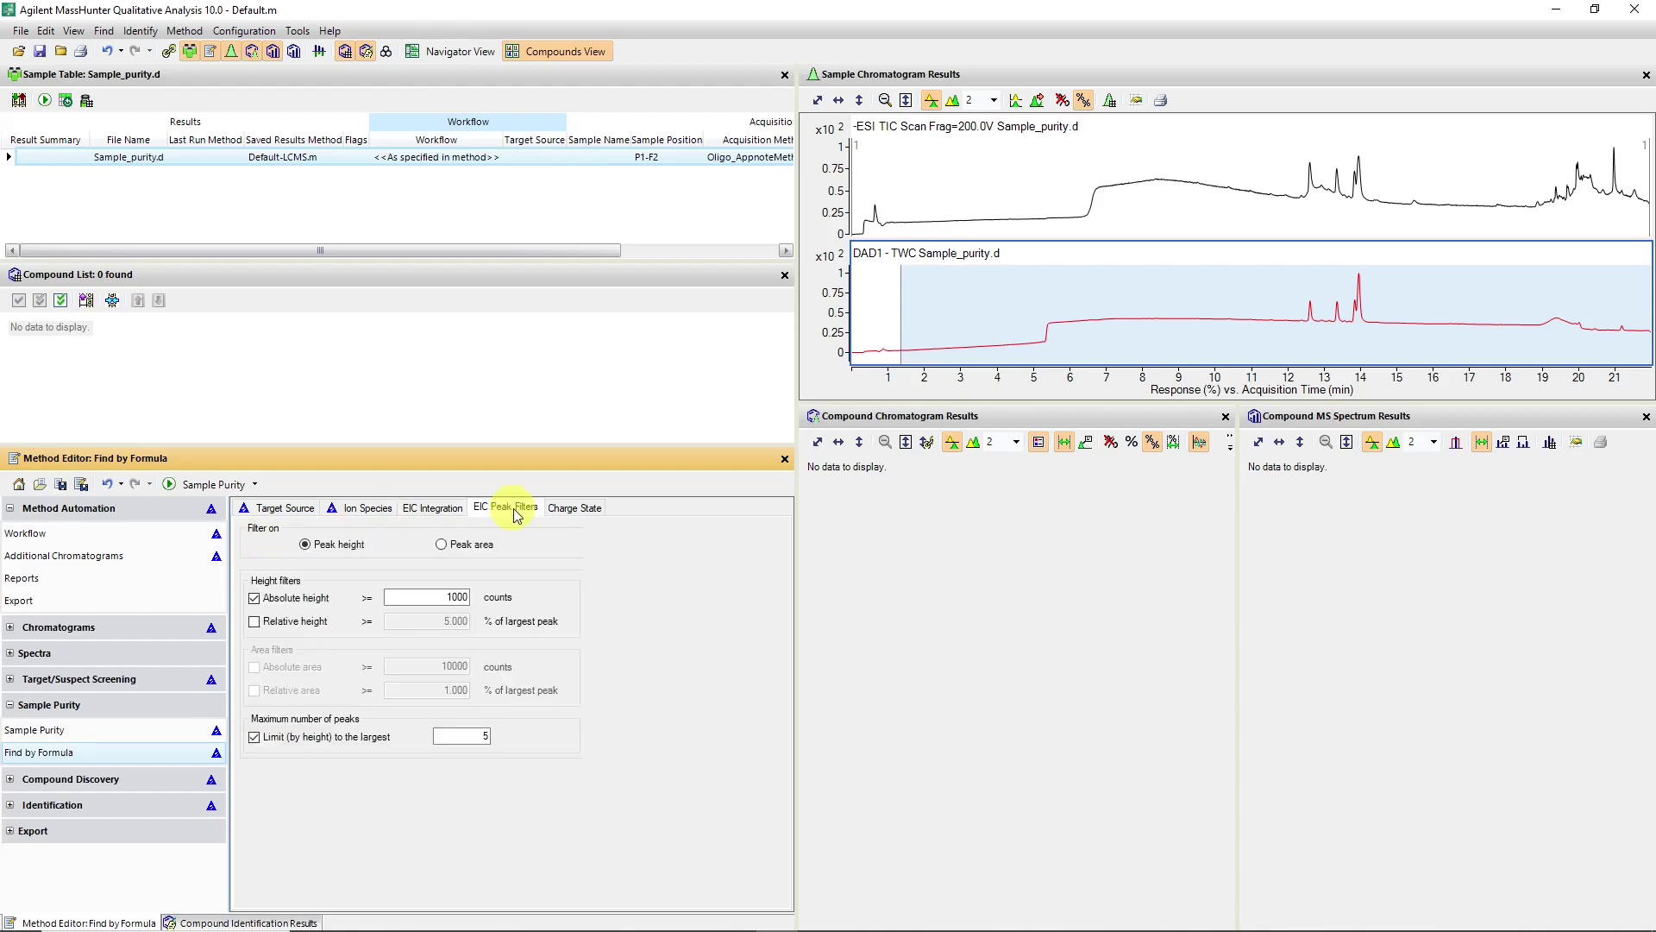
click(281, 599)
Limit the Find by Formula assigned charge states to a range of 1-4, and reopen the Workflow settings.
click(575, 511)
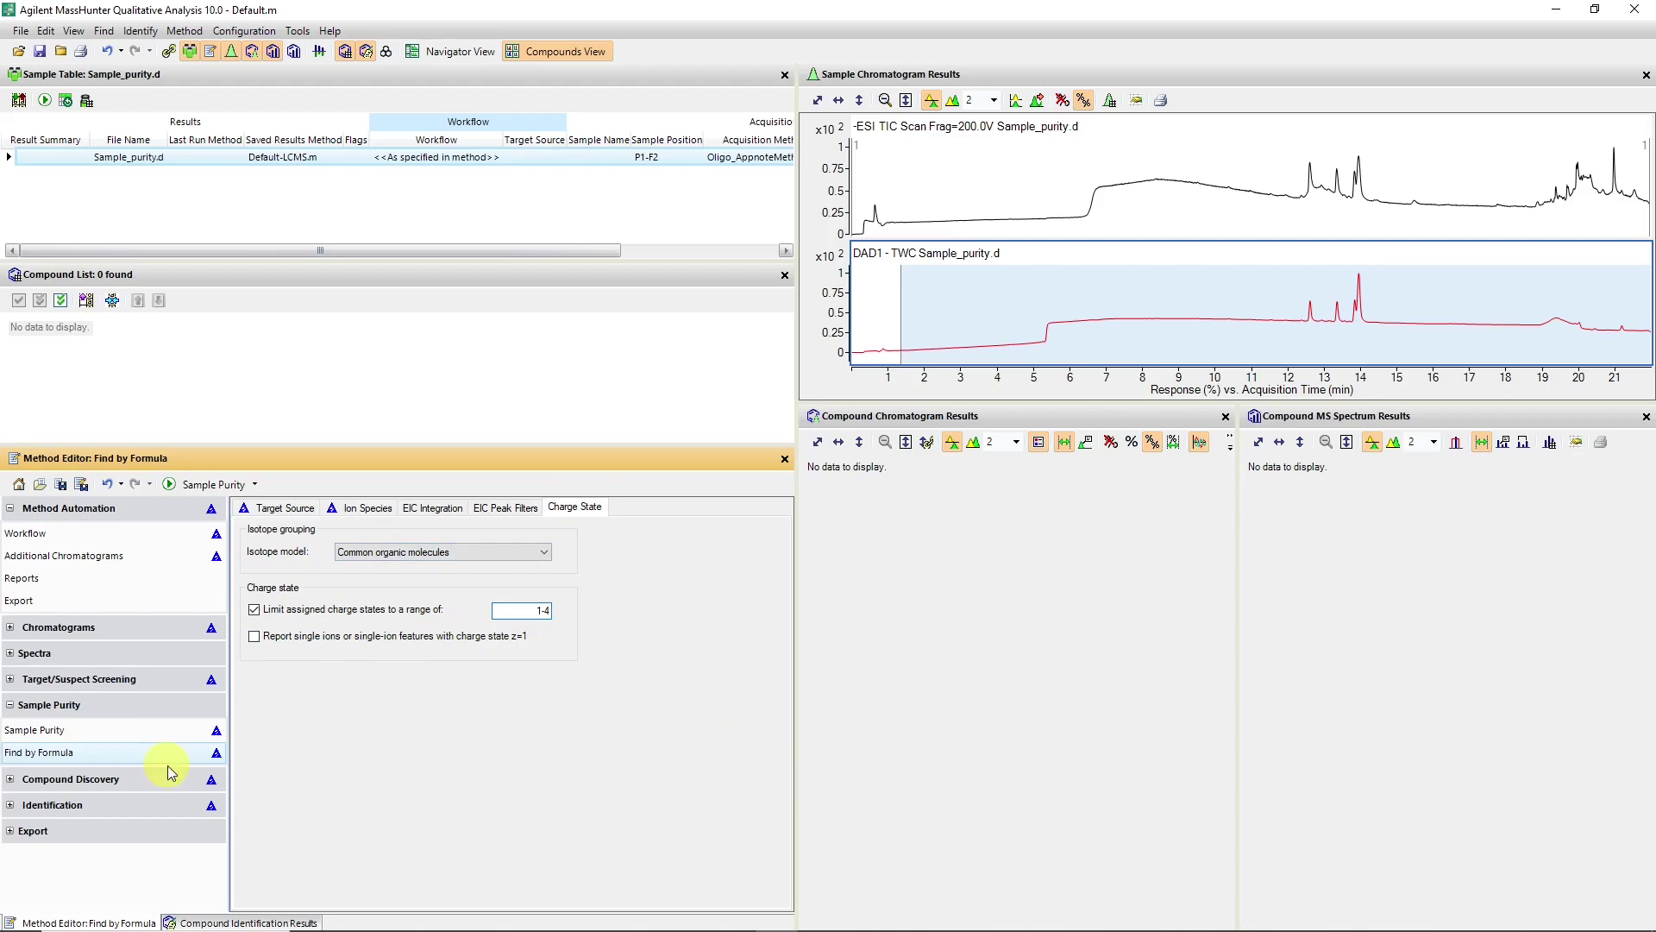
click(73, 543)
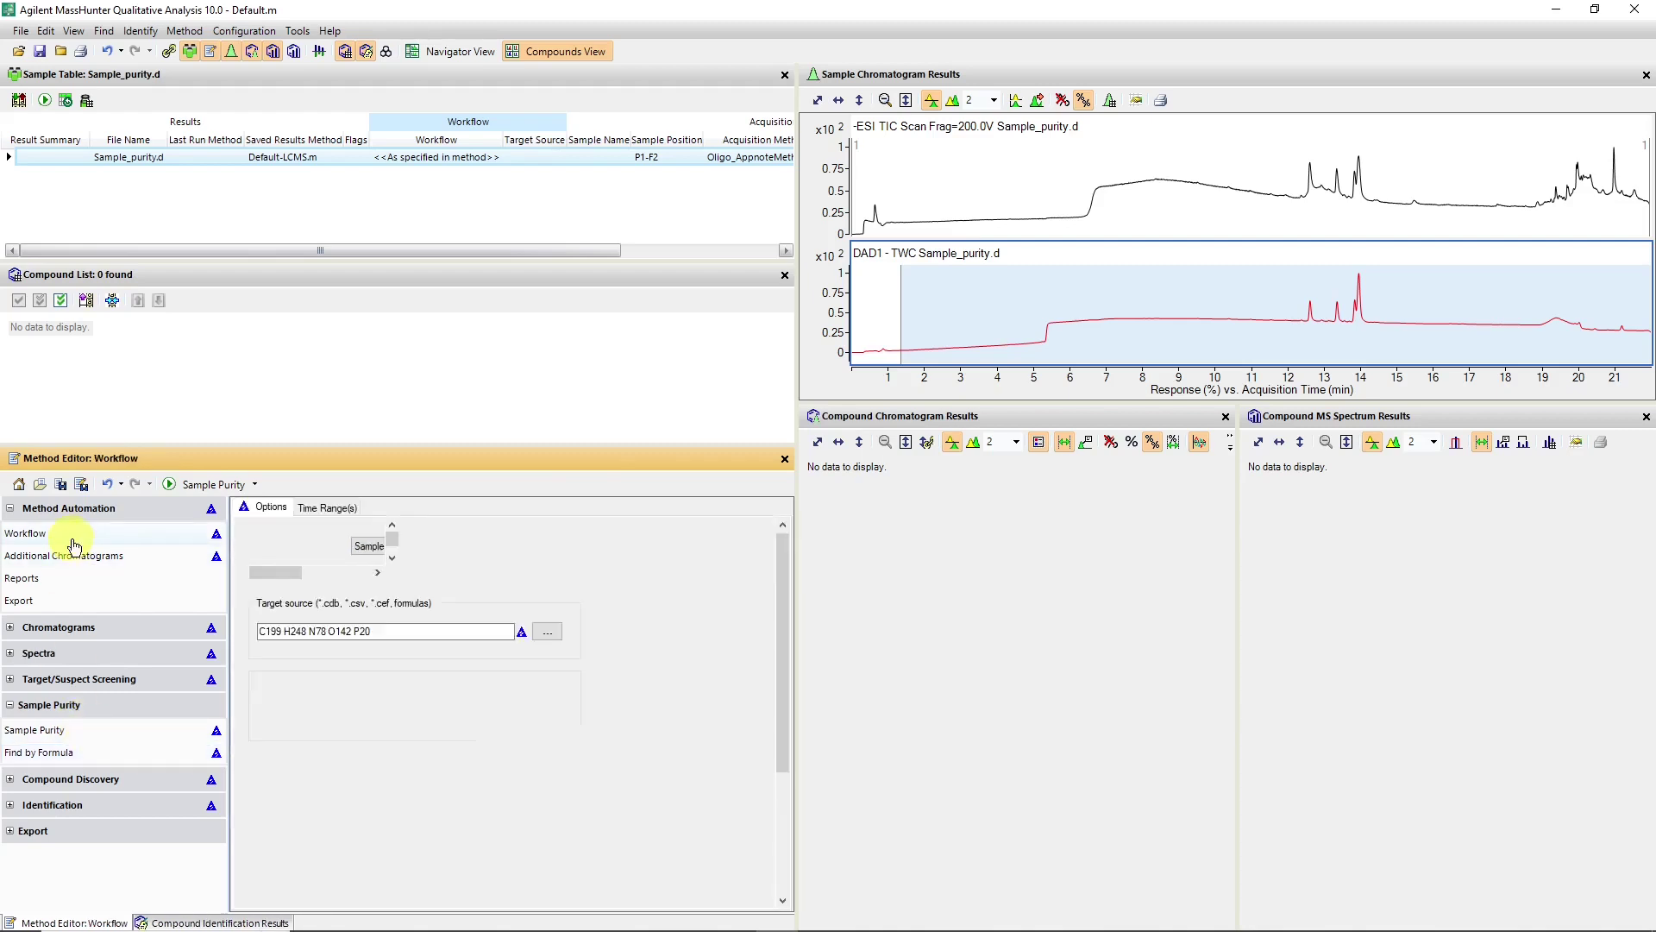
Keep the workflow time range on the entire run and run the Sample Purity method workflow.
click(324, 508)
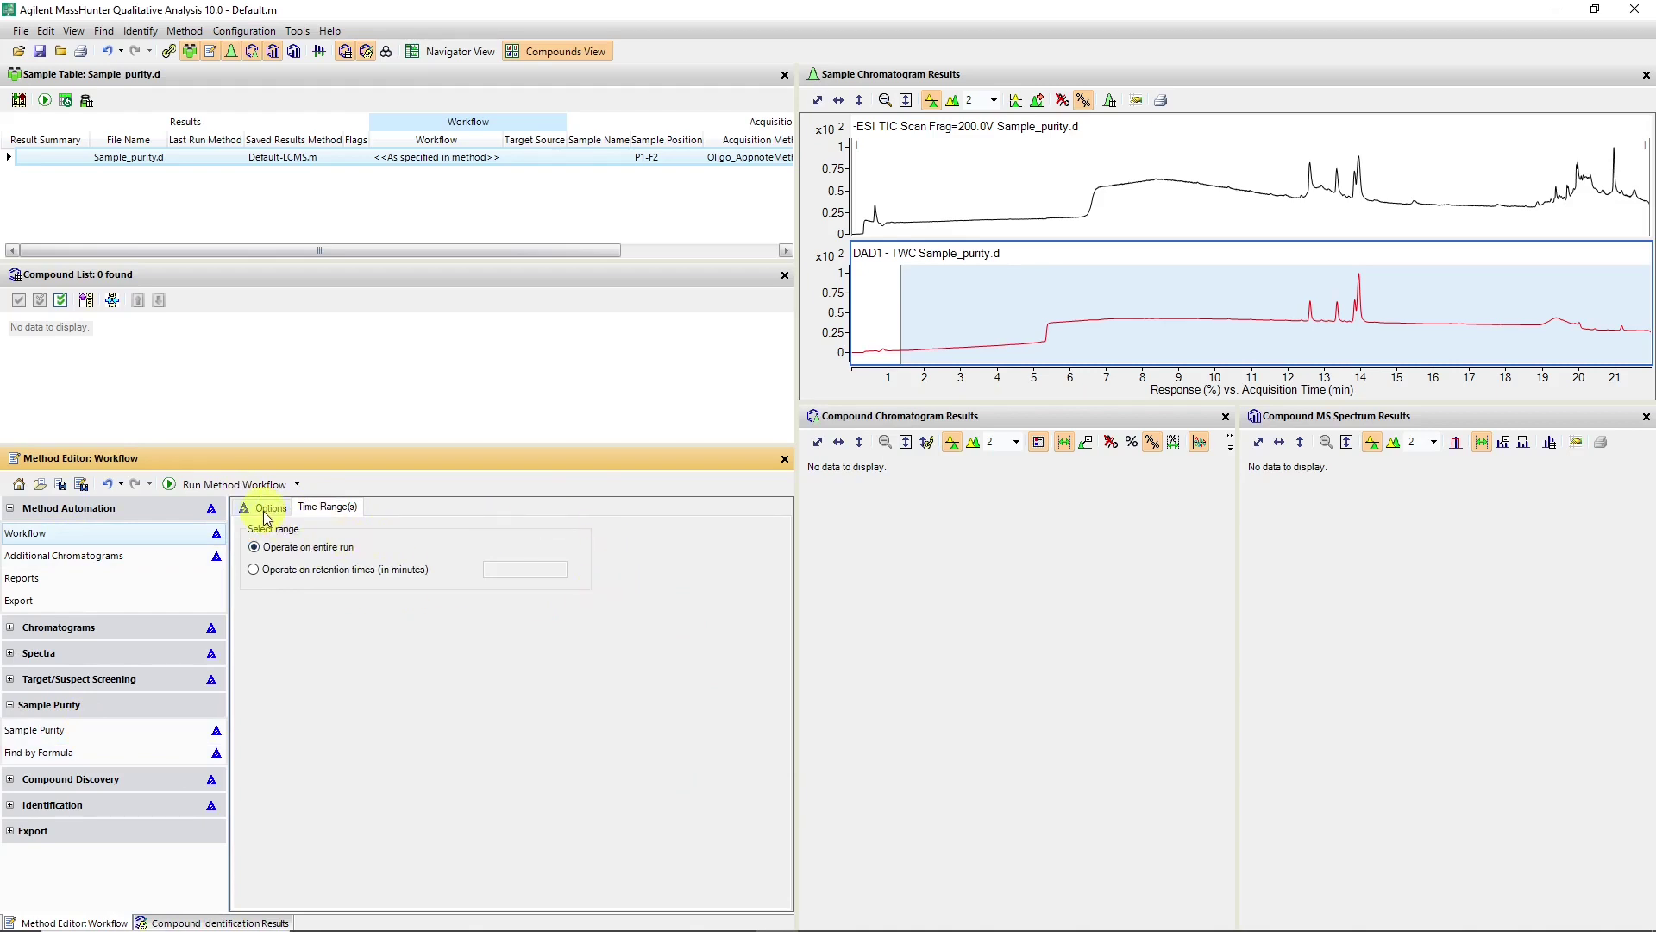
click(323, 570)
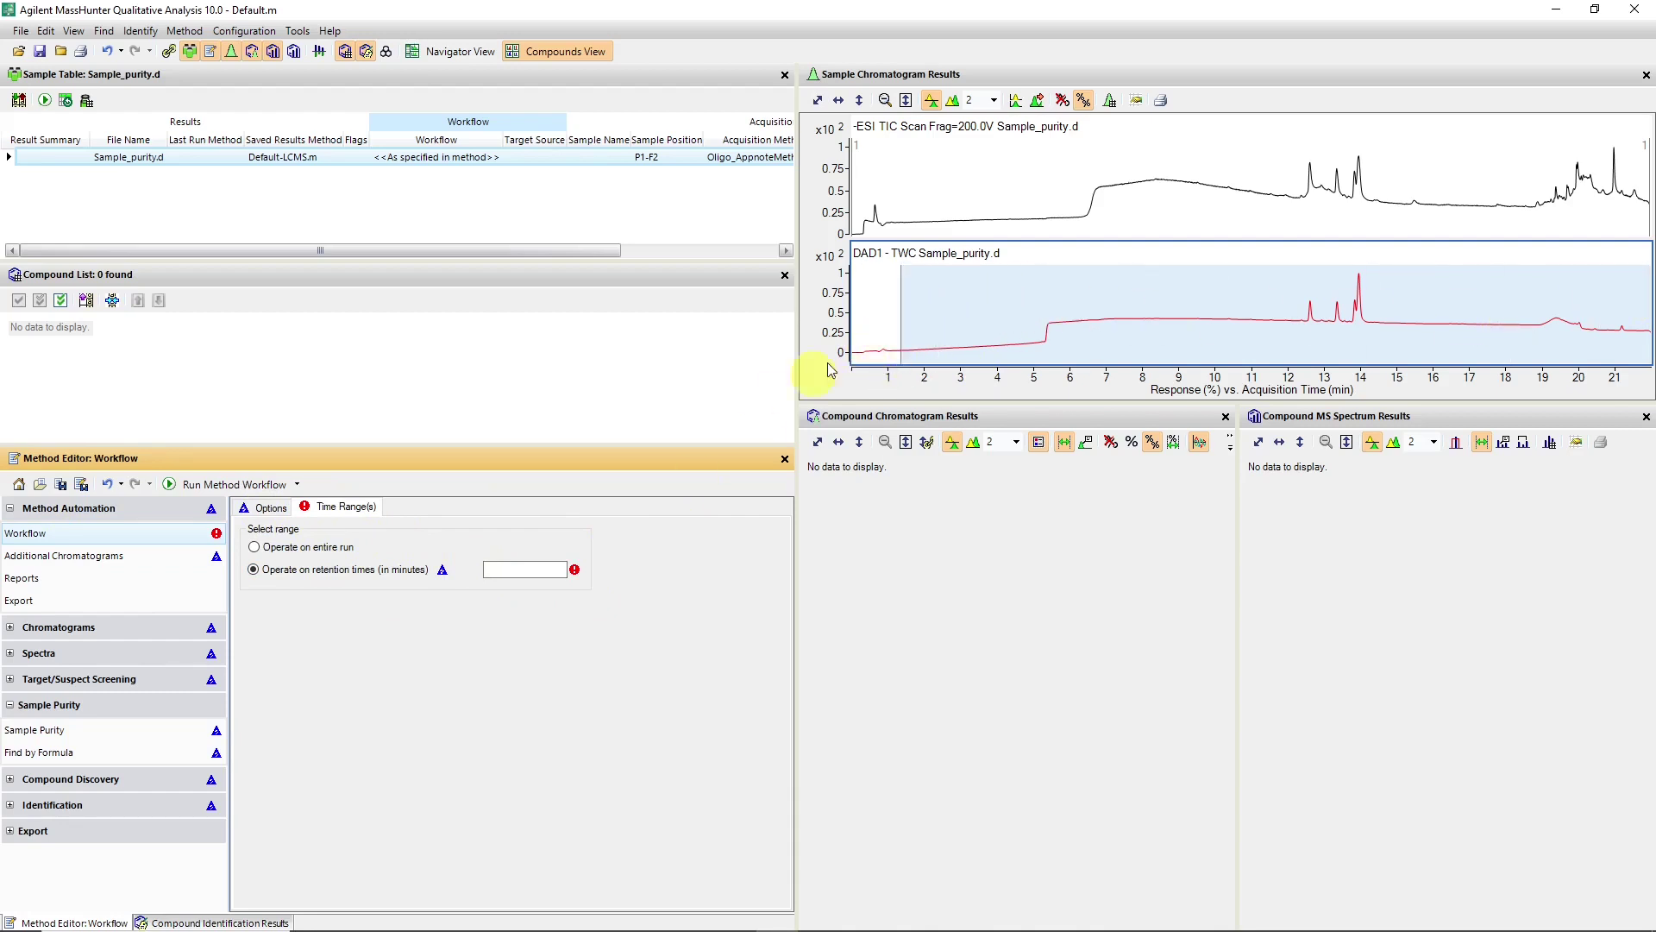
click(255, 548)
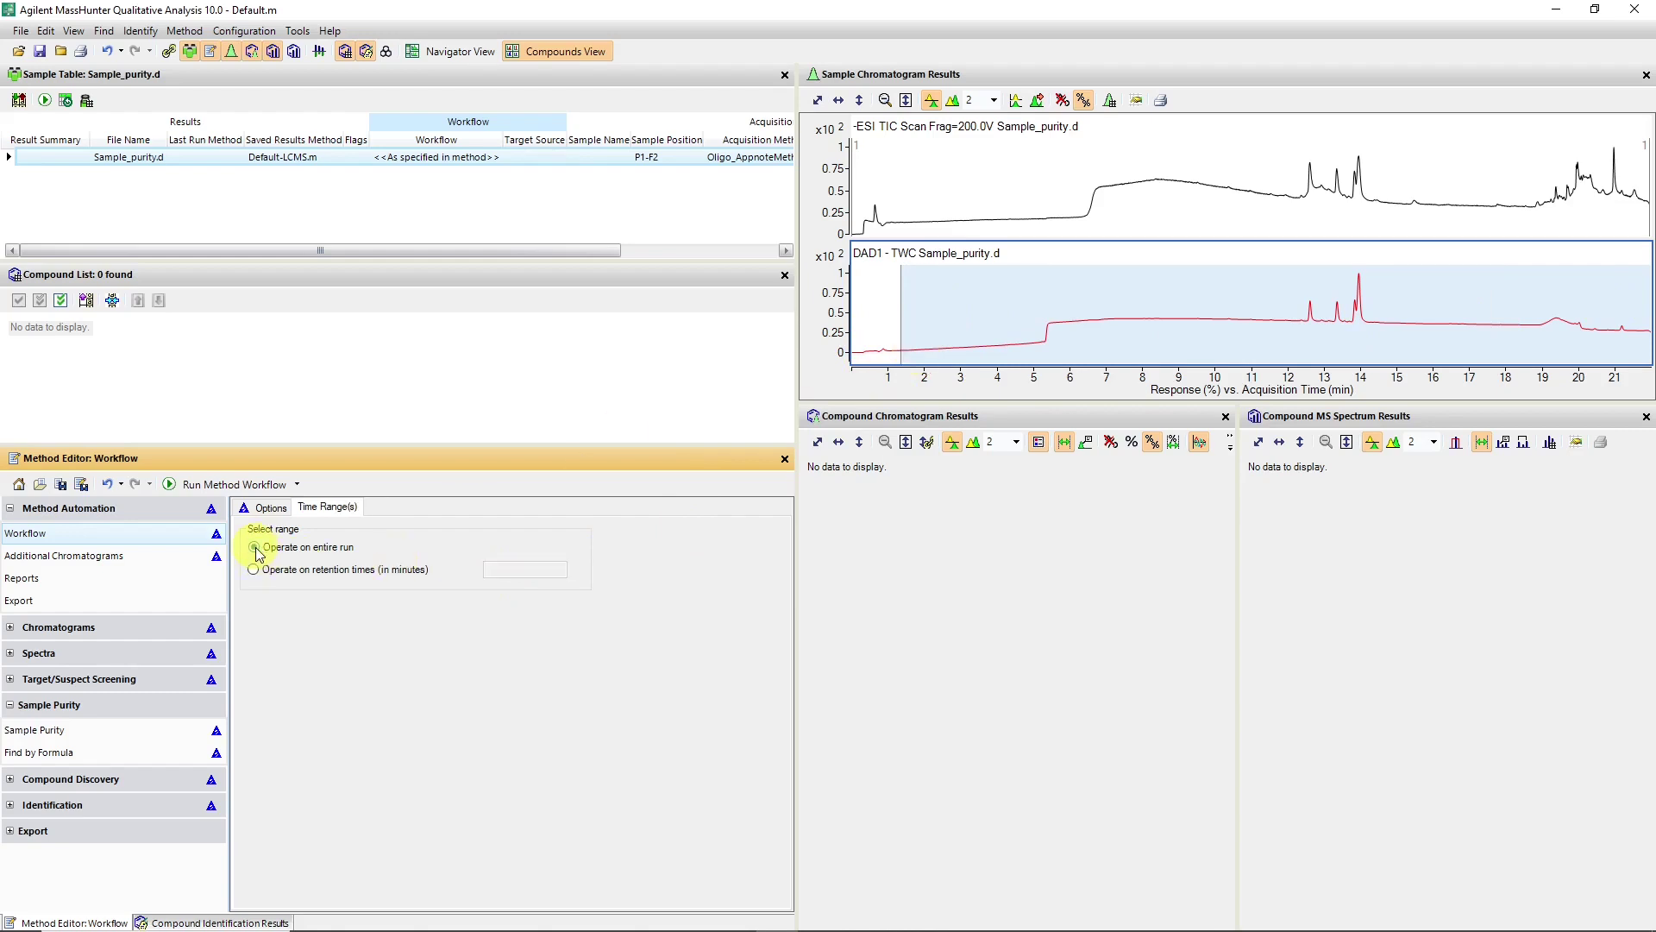
click(275, 508)
click(229, 484)
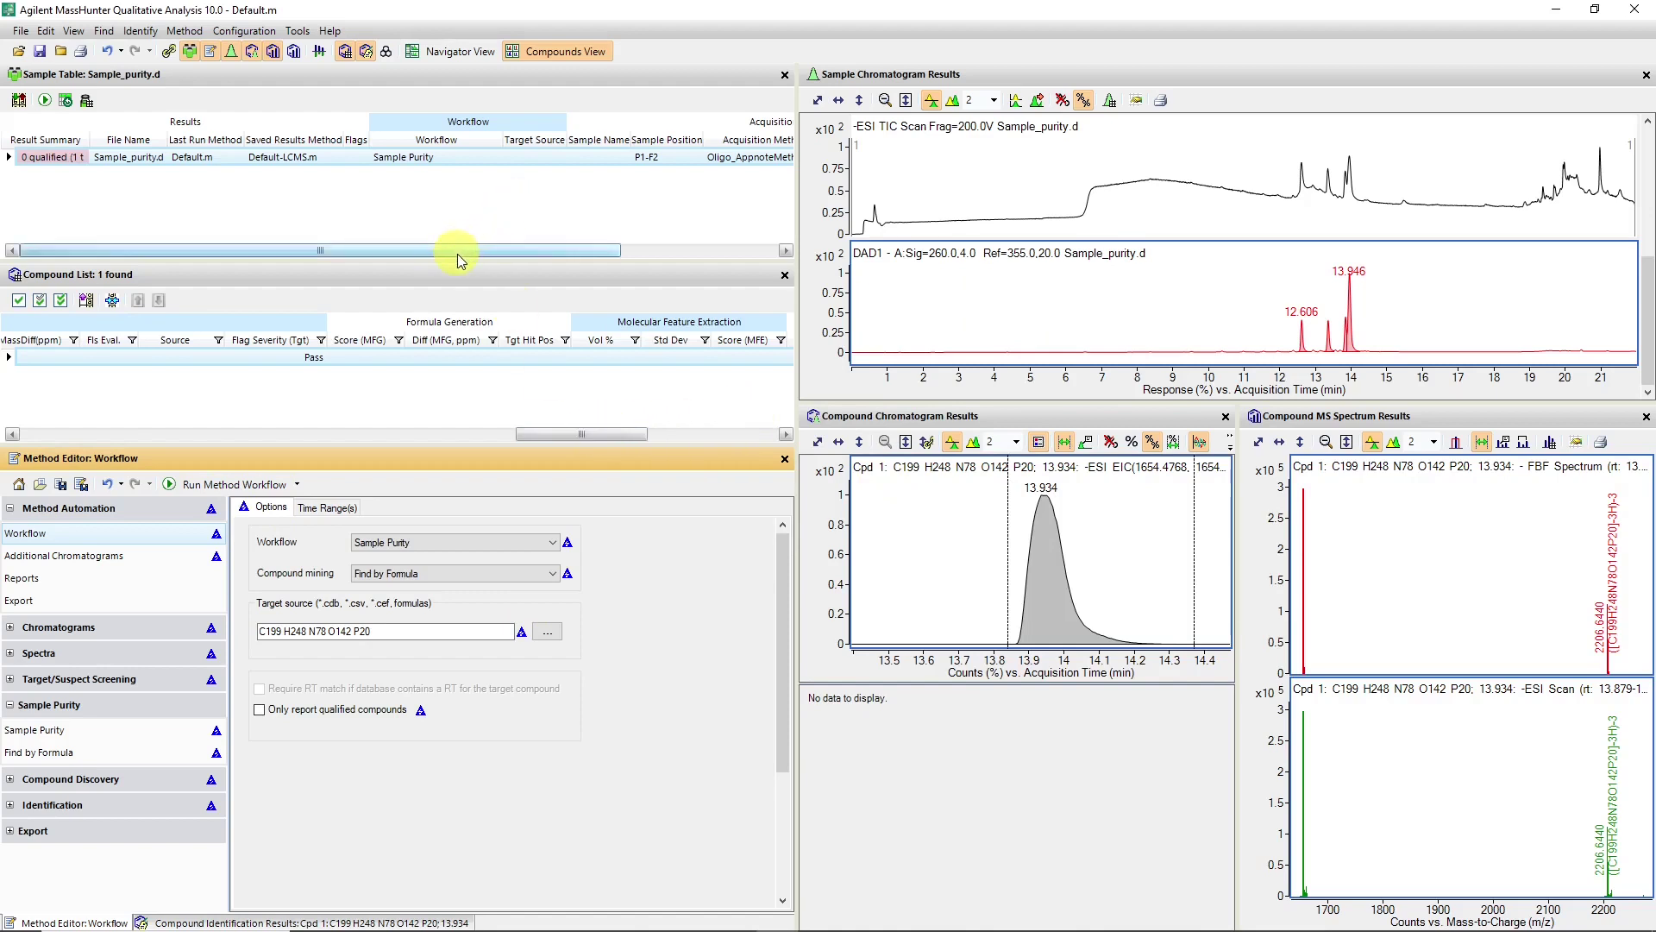
Widen the Result Summary column in the sample table to make its full text readable.
drag(457, 254, 290, 240)
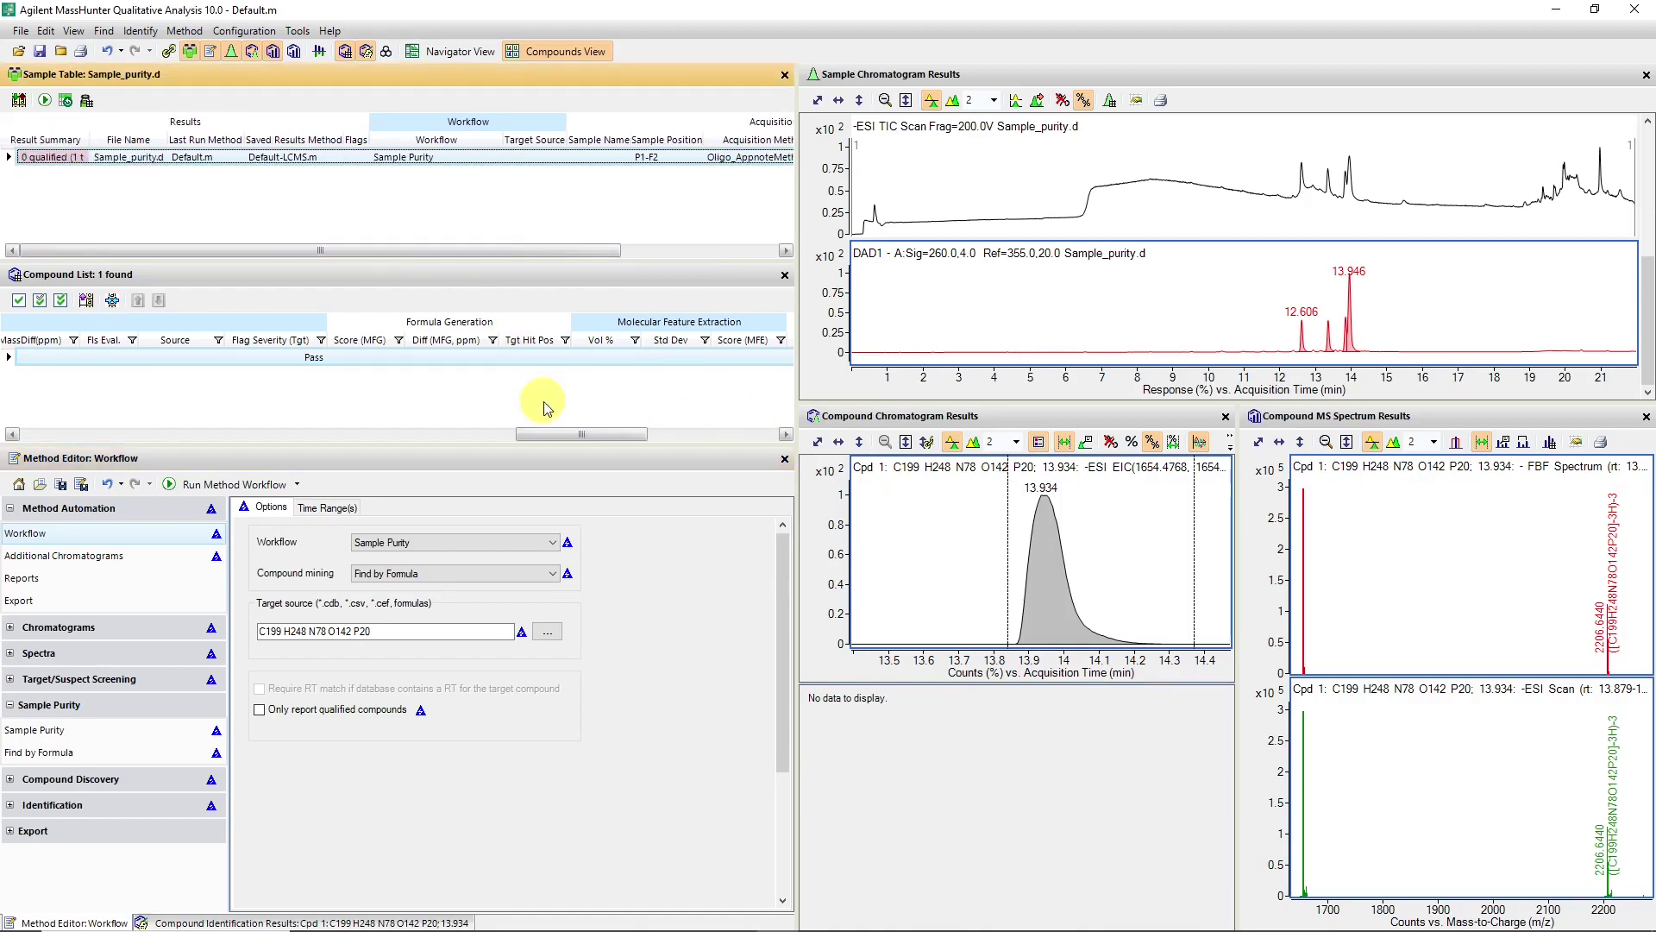
click(42, 162)
drag(95, 145, 522, 145)
click(52, 152)
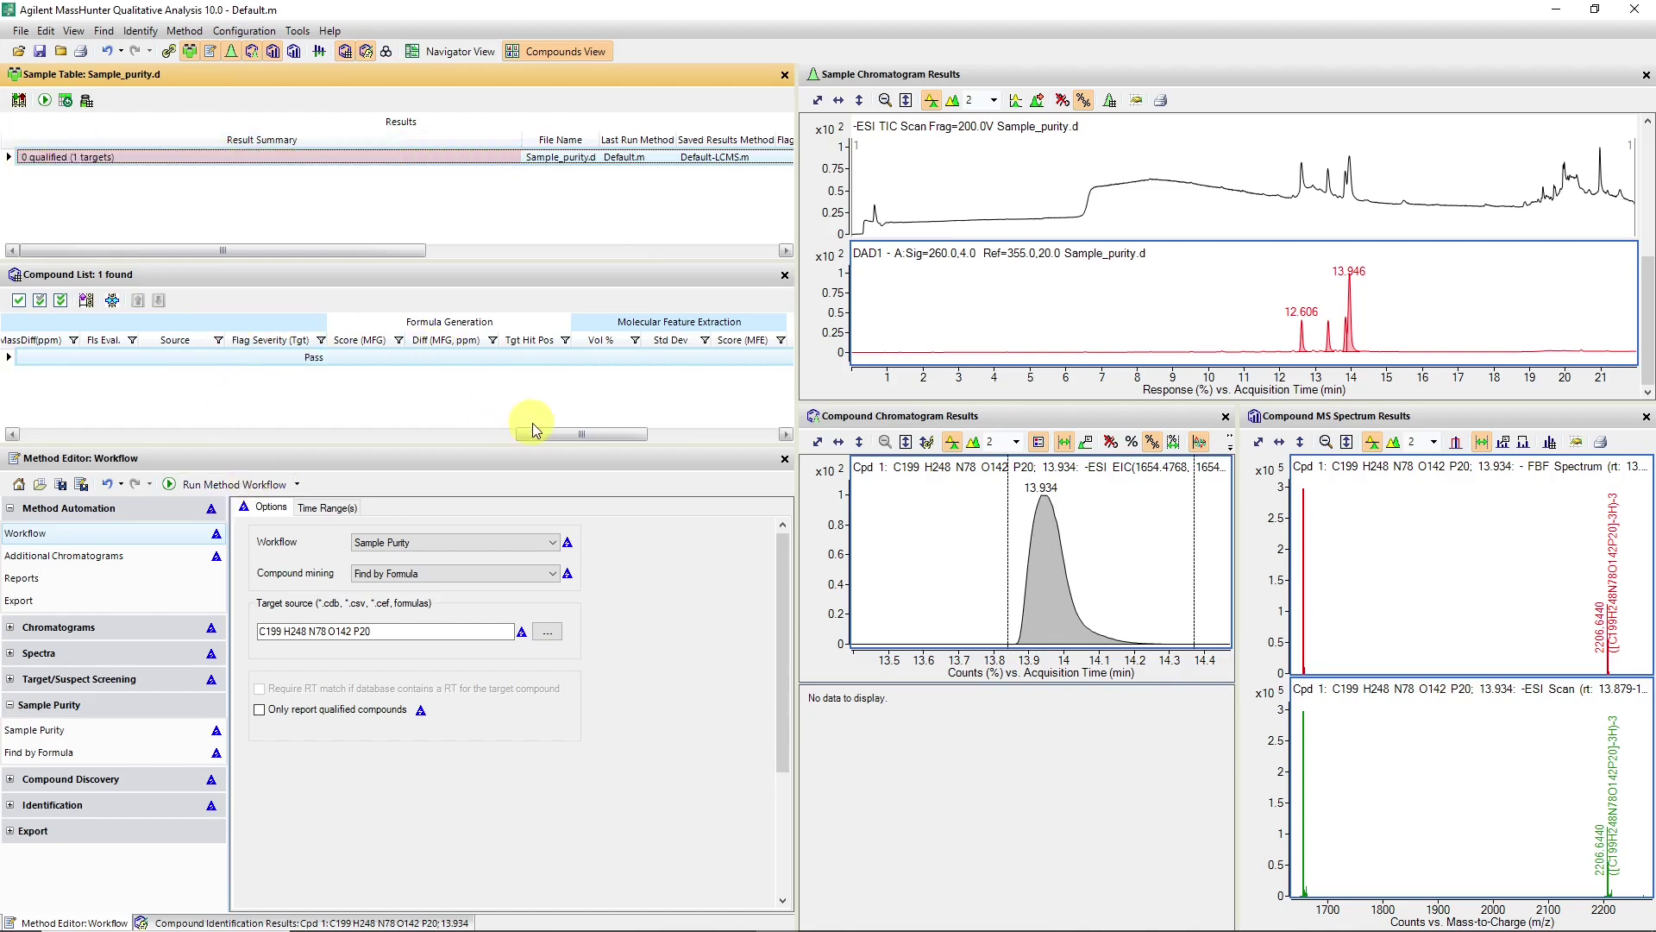
Add all columns to the compound list, enlarge the list, and remove its empty columns.
drag(534, 434, 649, 436)
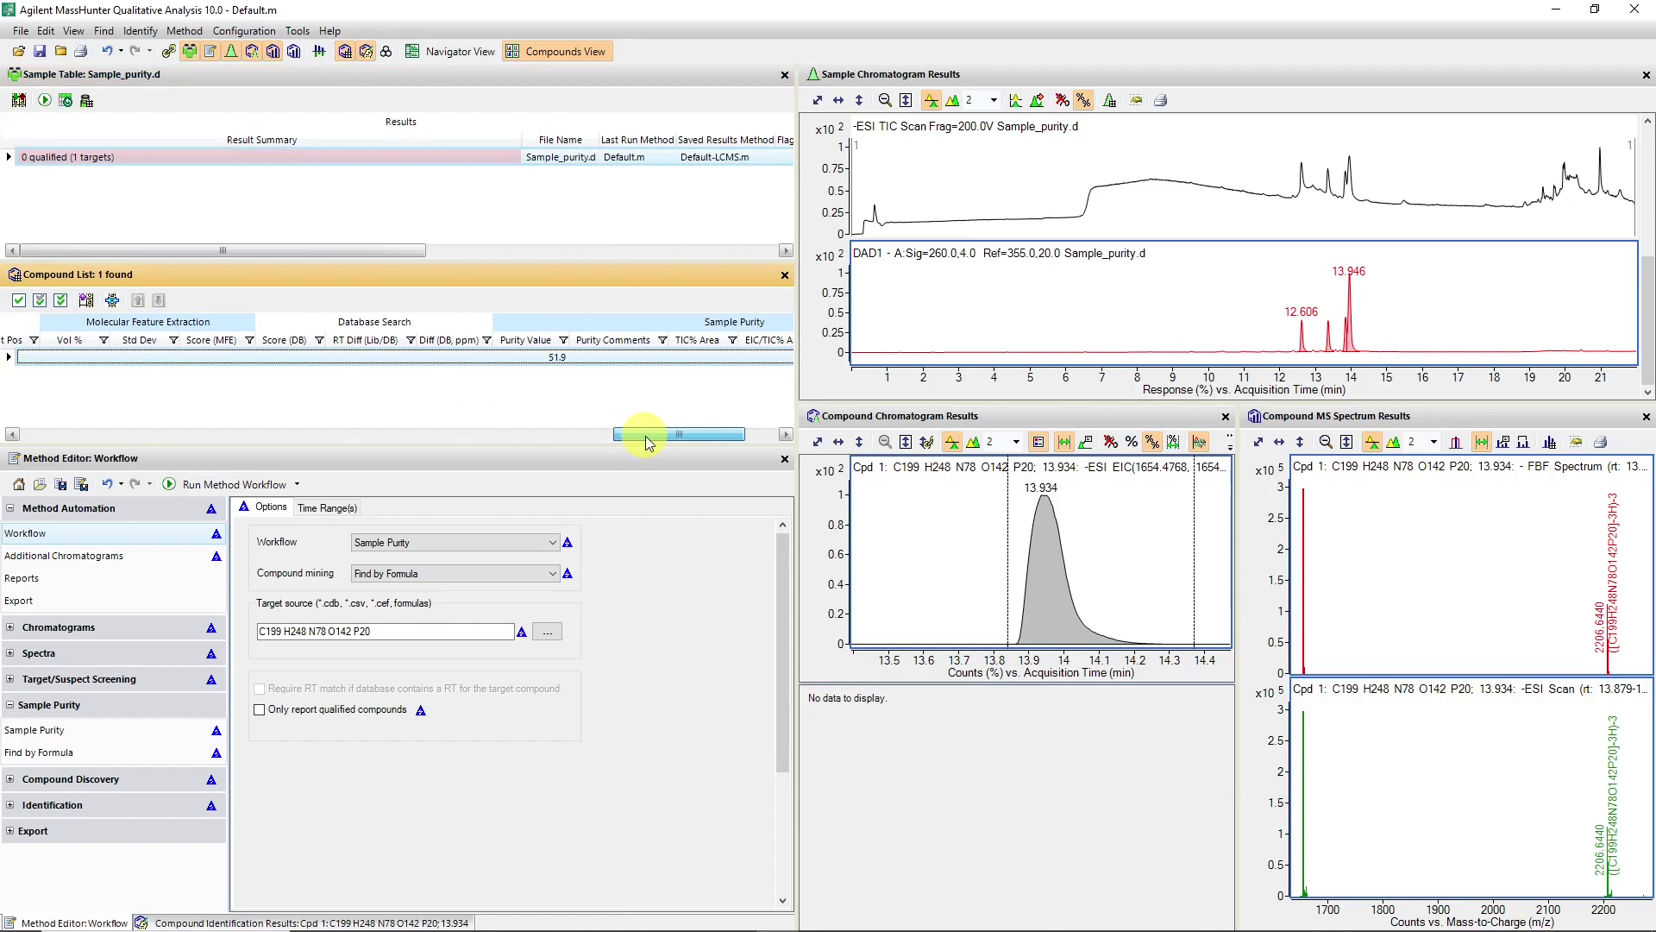
right_click(527, 344)
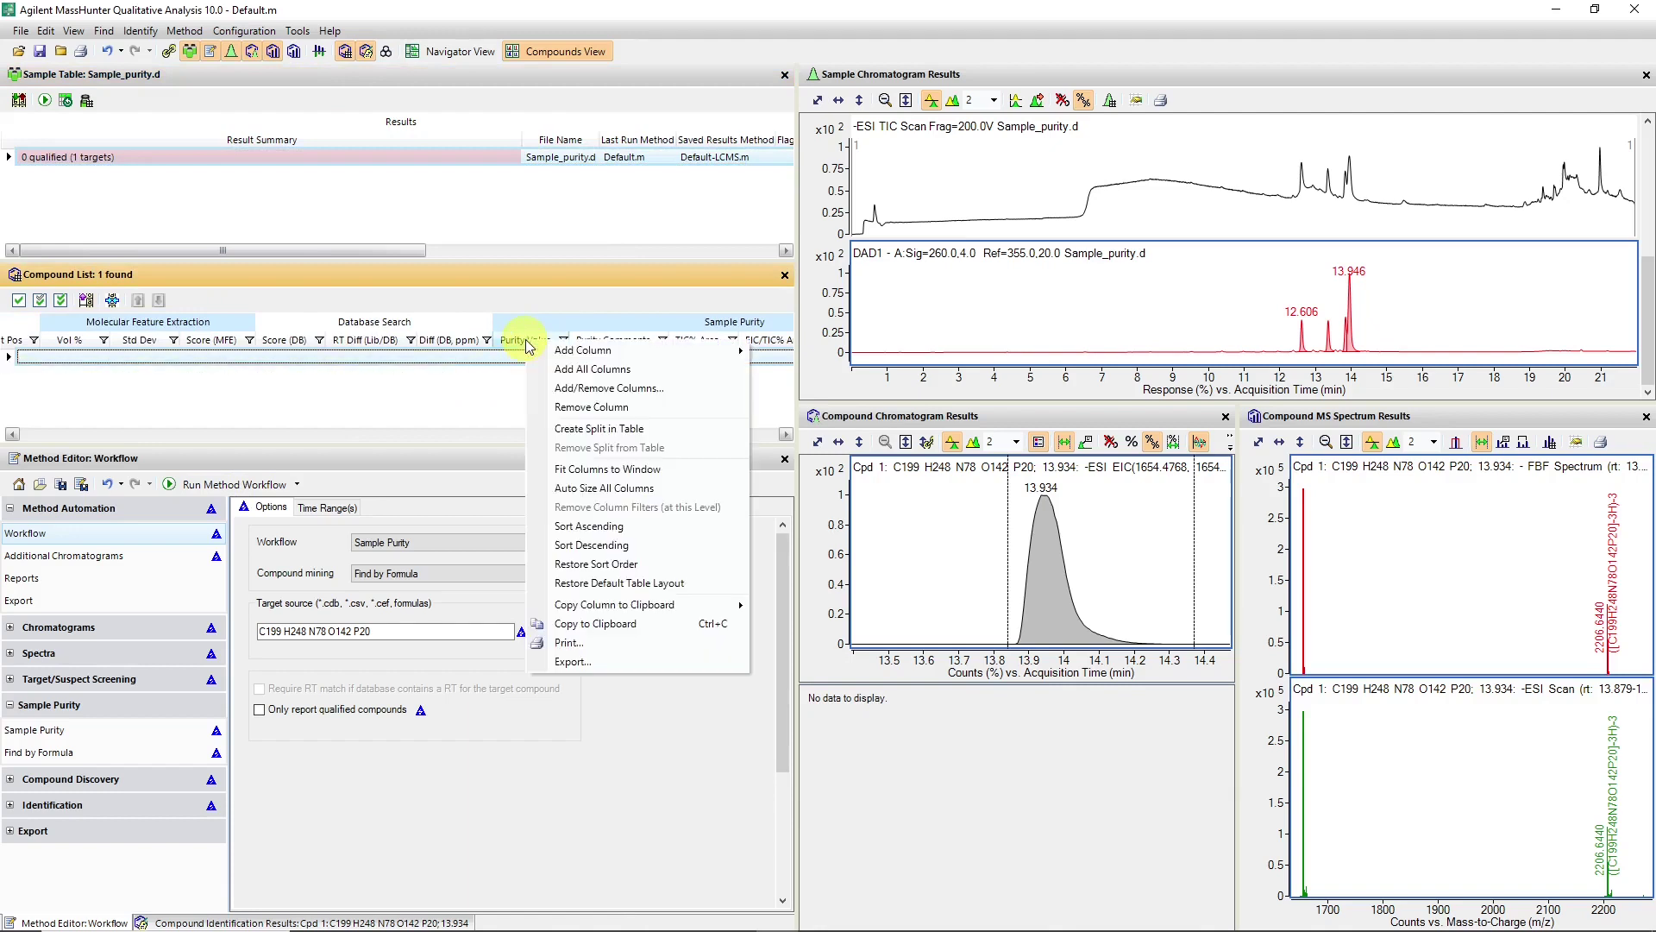
click(586, 372)
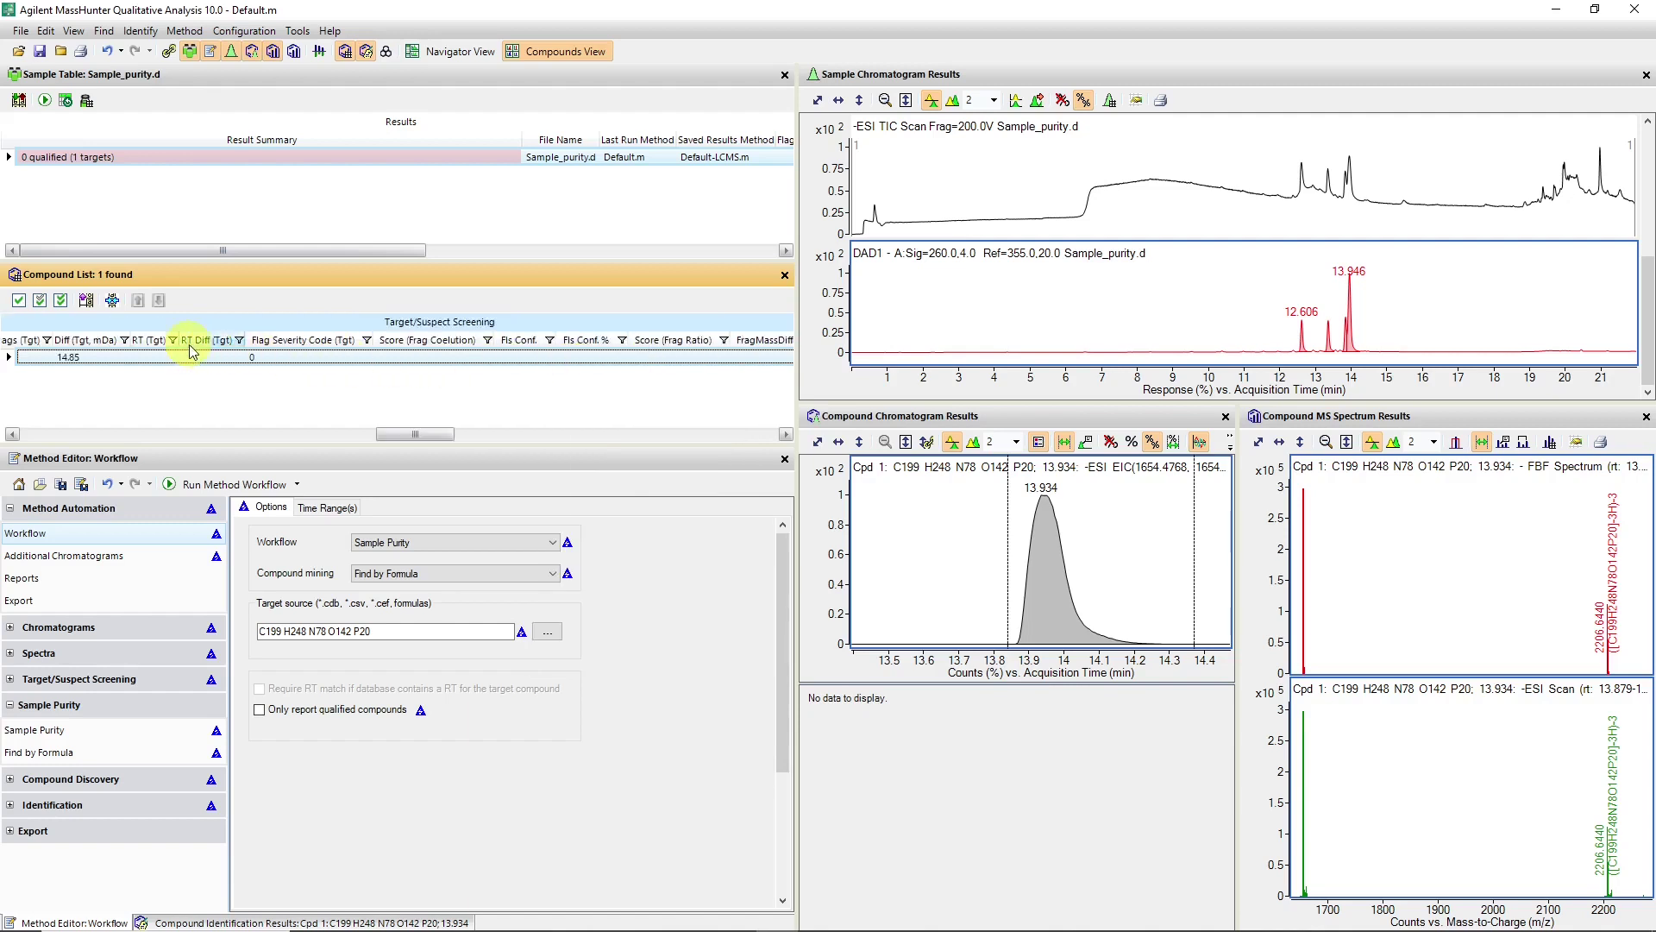
drag(112, 260, 102, 217)
click(87, 259)
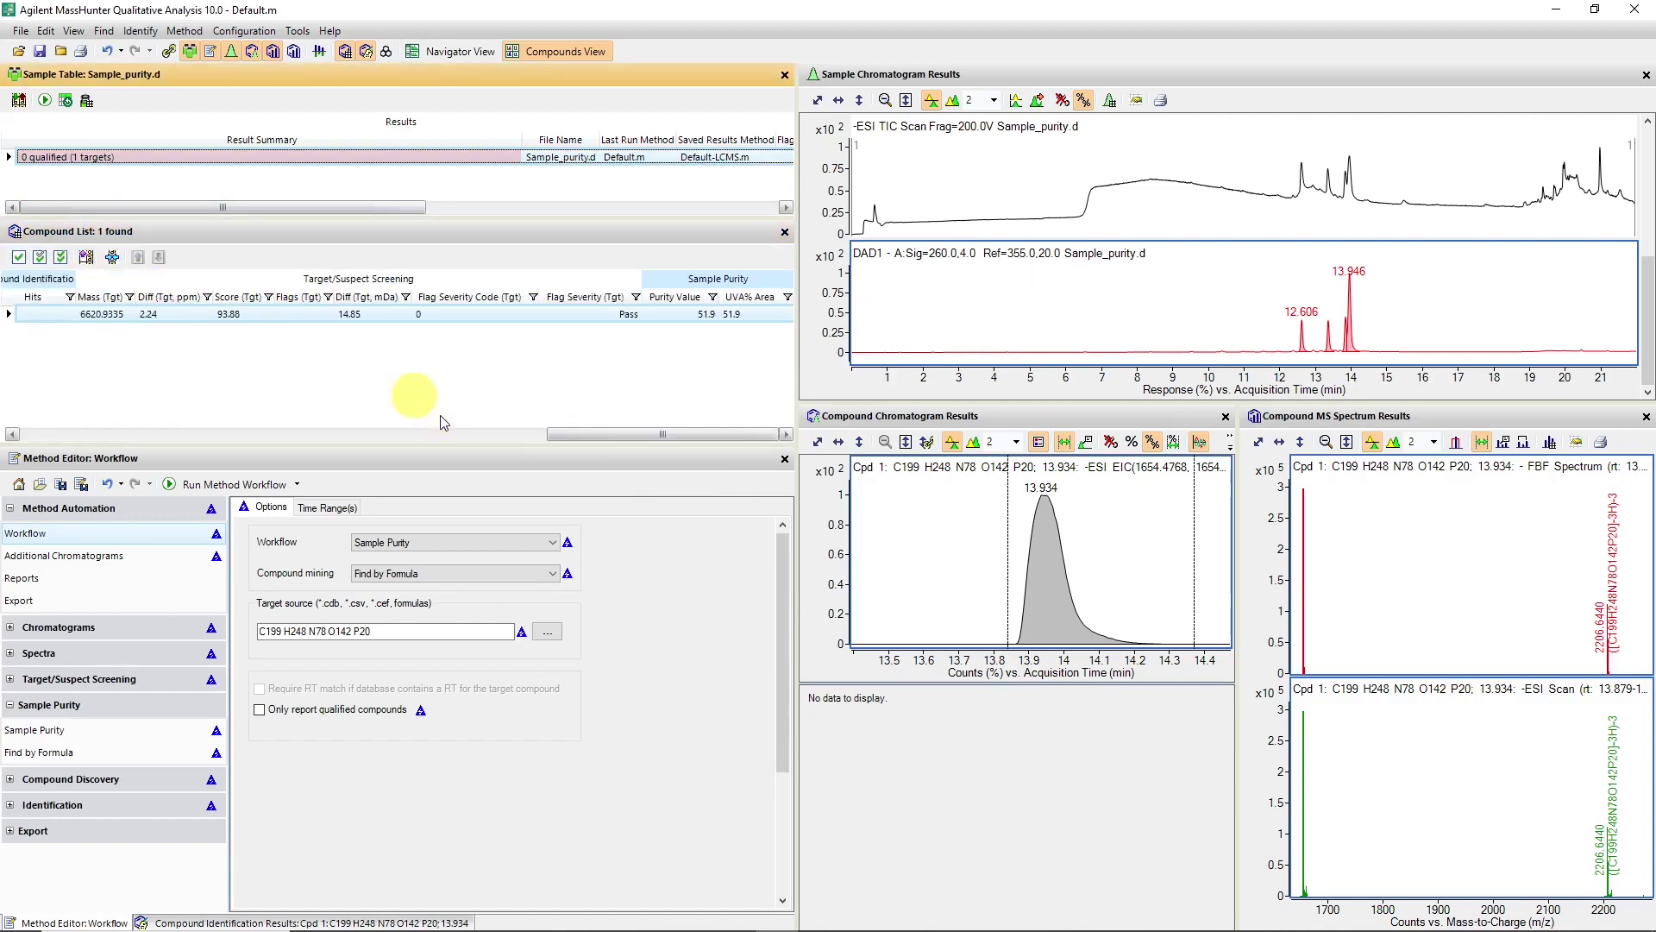
click(650, 437)
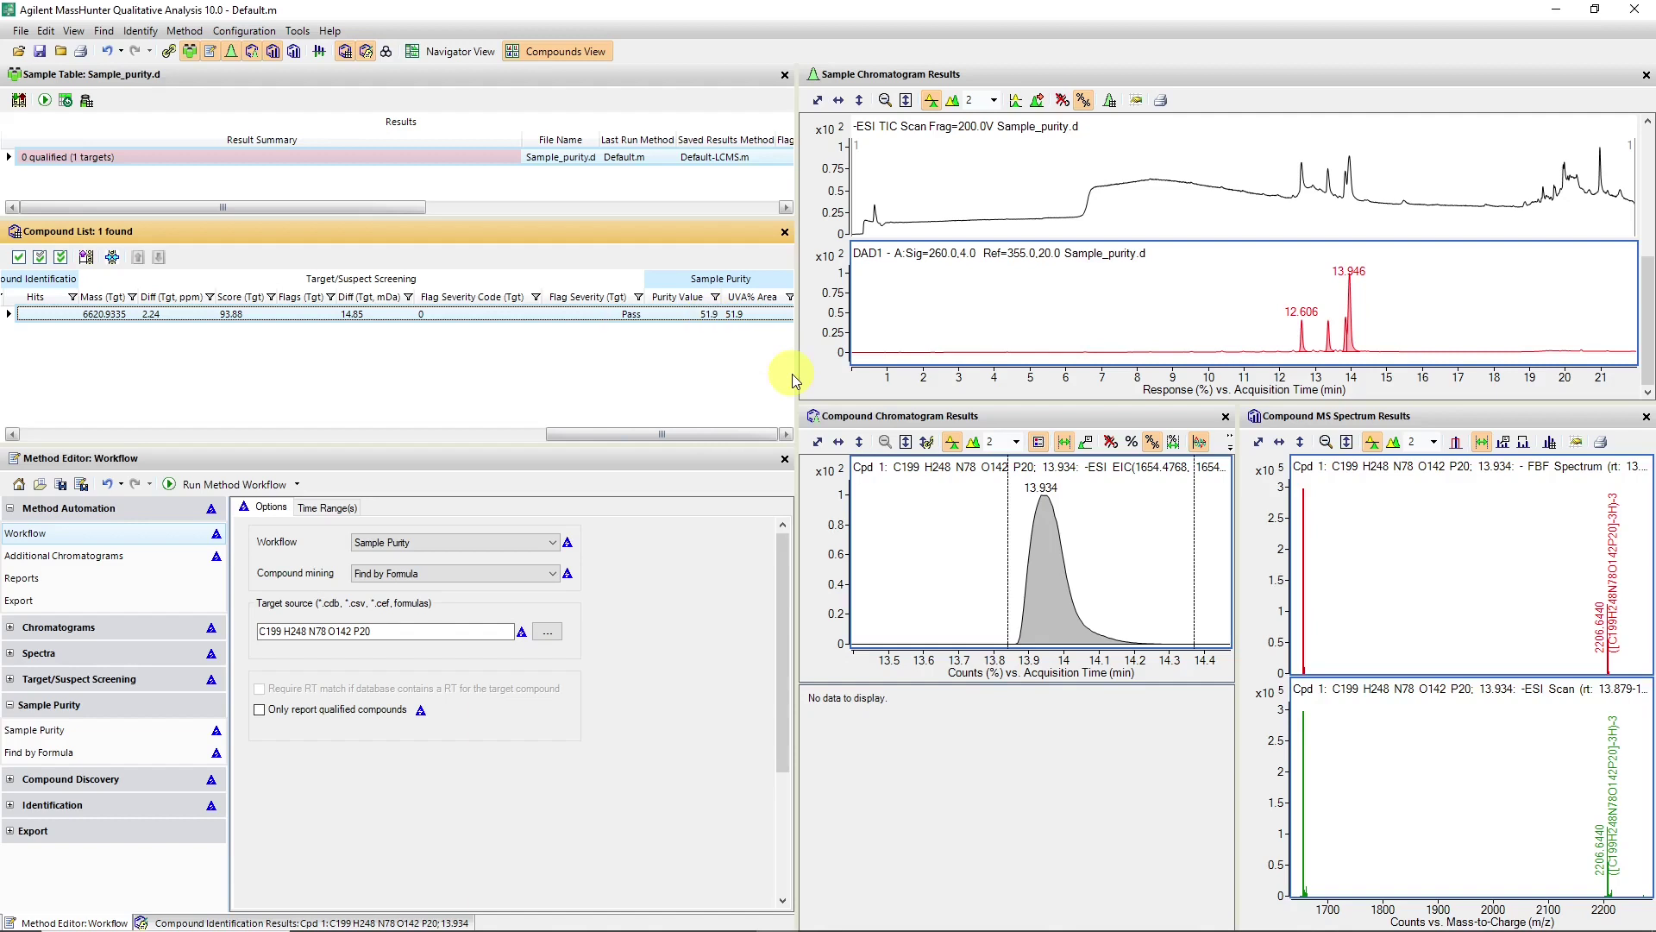
Check the minimum acceptable purity in the Sample Purity options against the sample's result summary and UV peak.
click(36, 731)
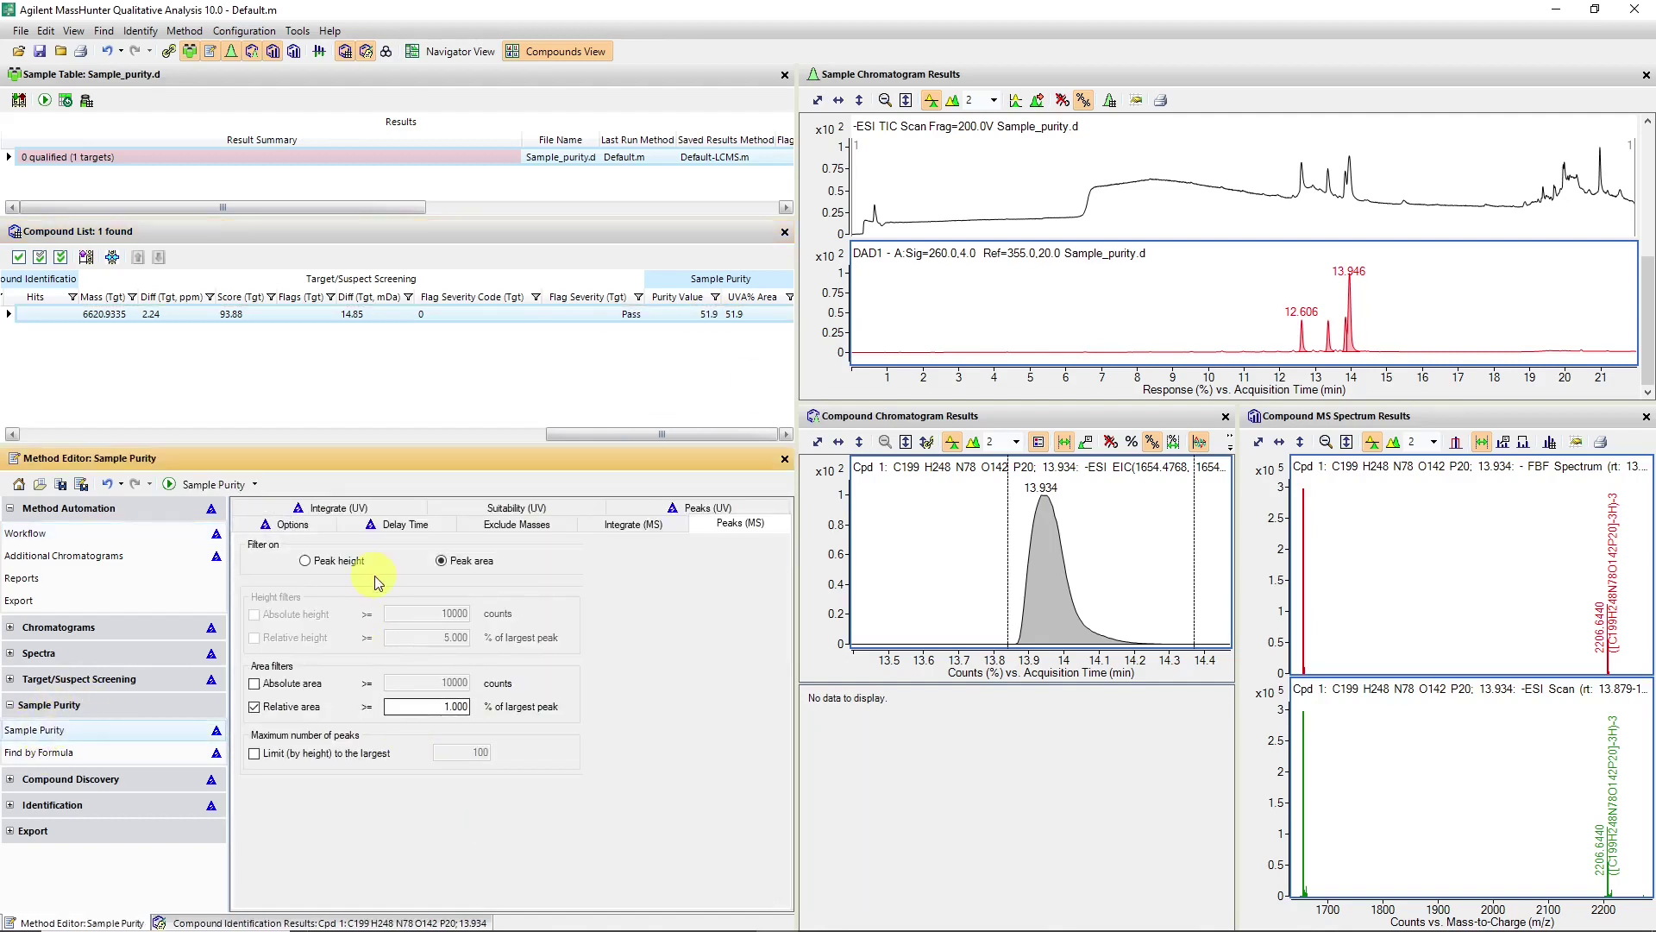
click(307, 522)
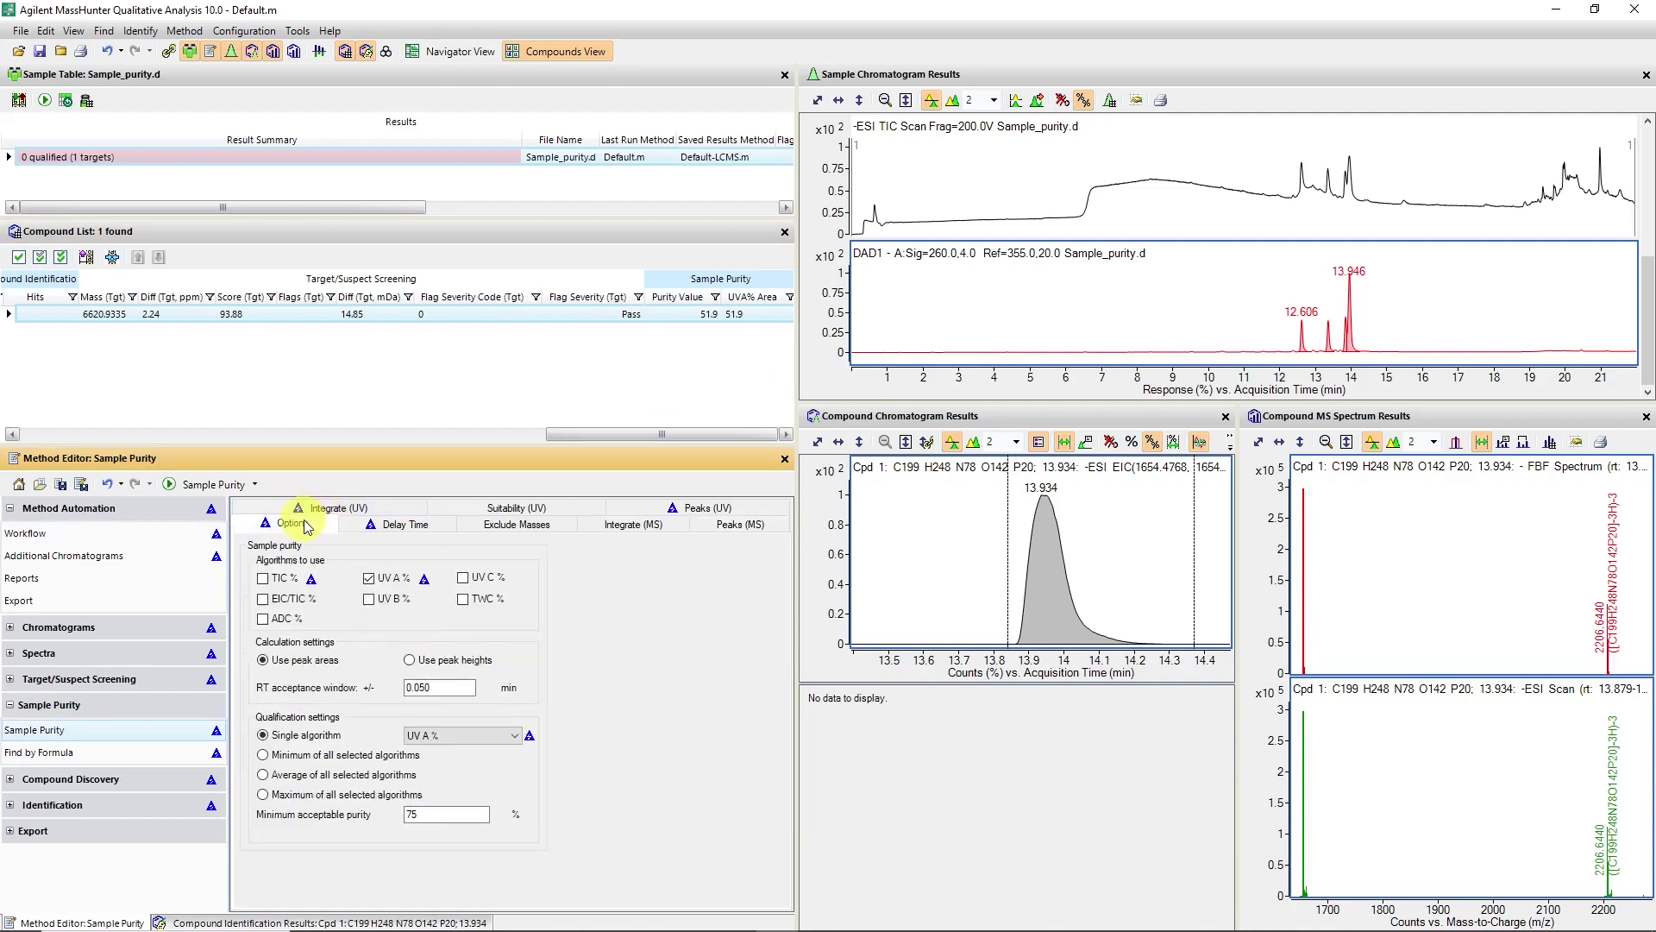
double_click(418, 814)
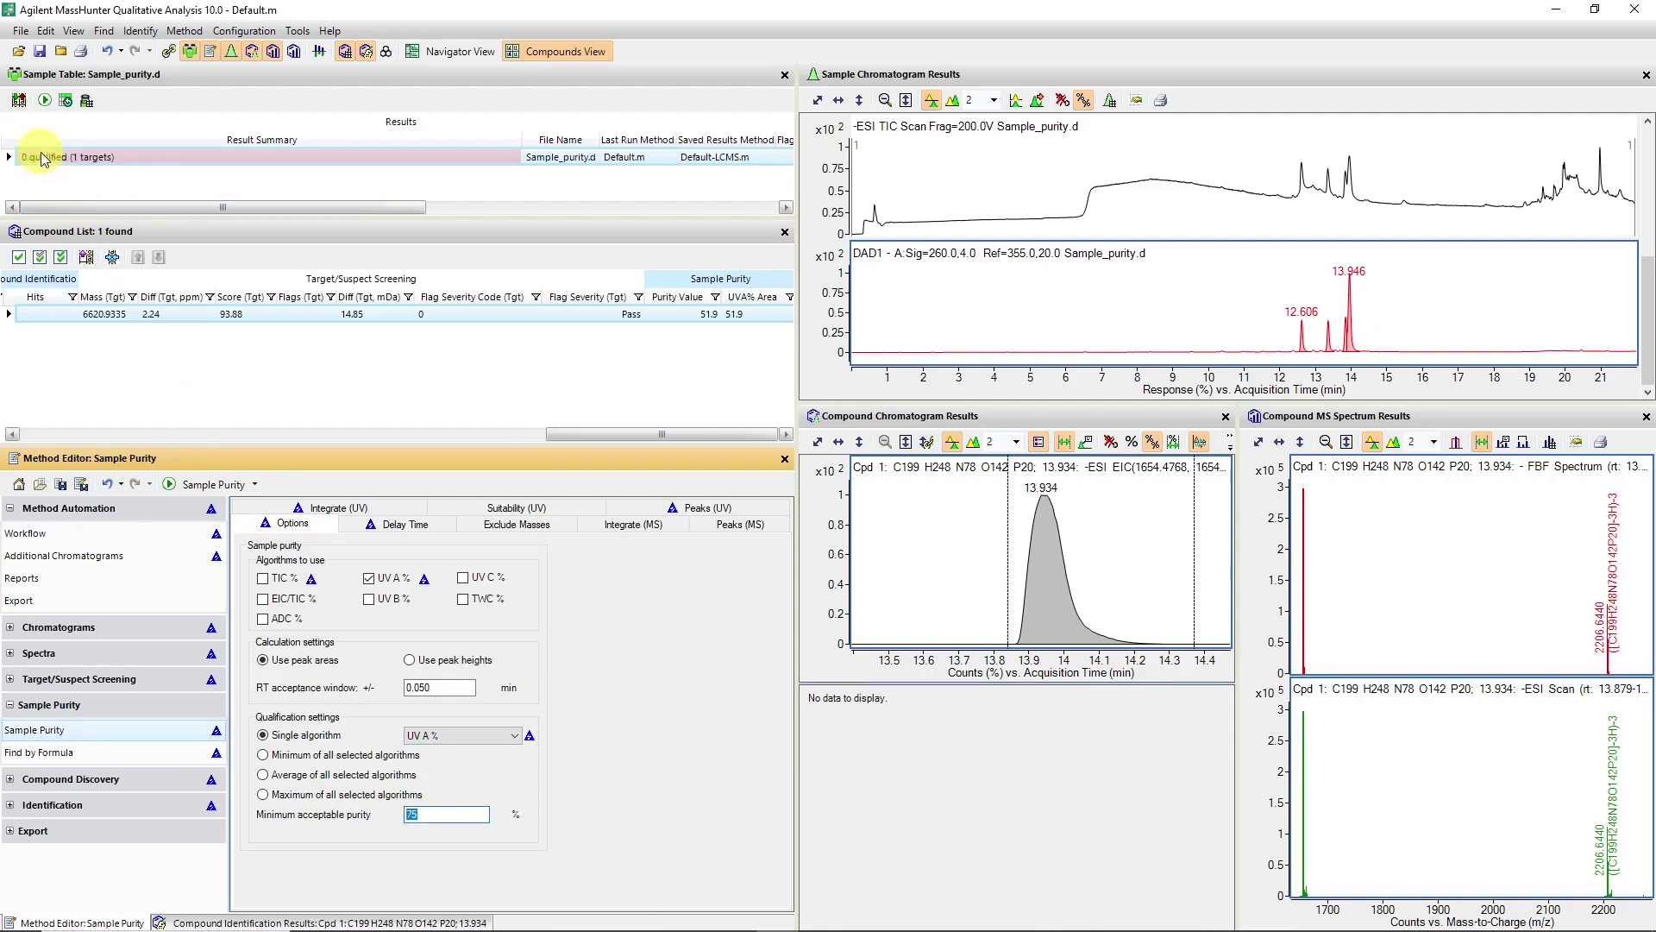
click(82, 164)
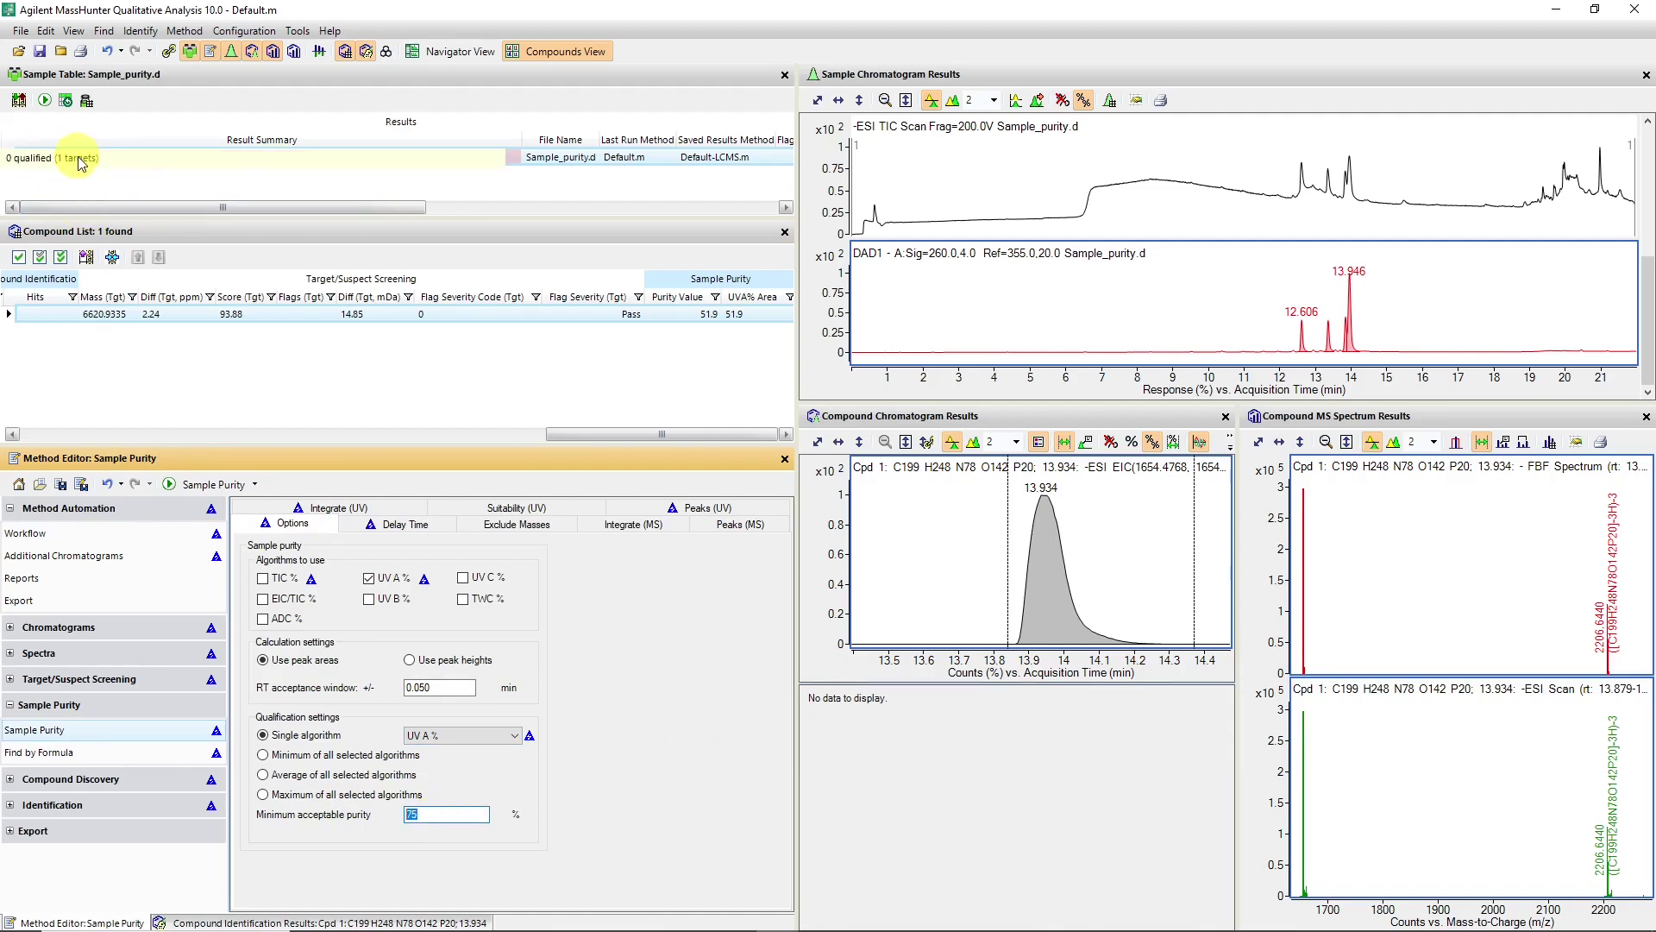
click(82, 161)
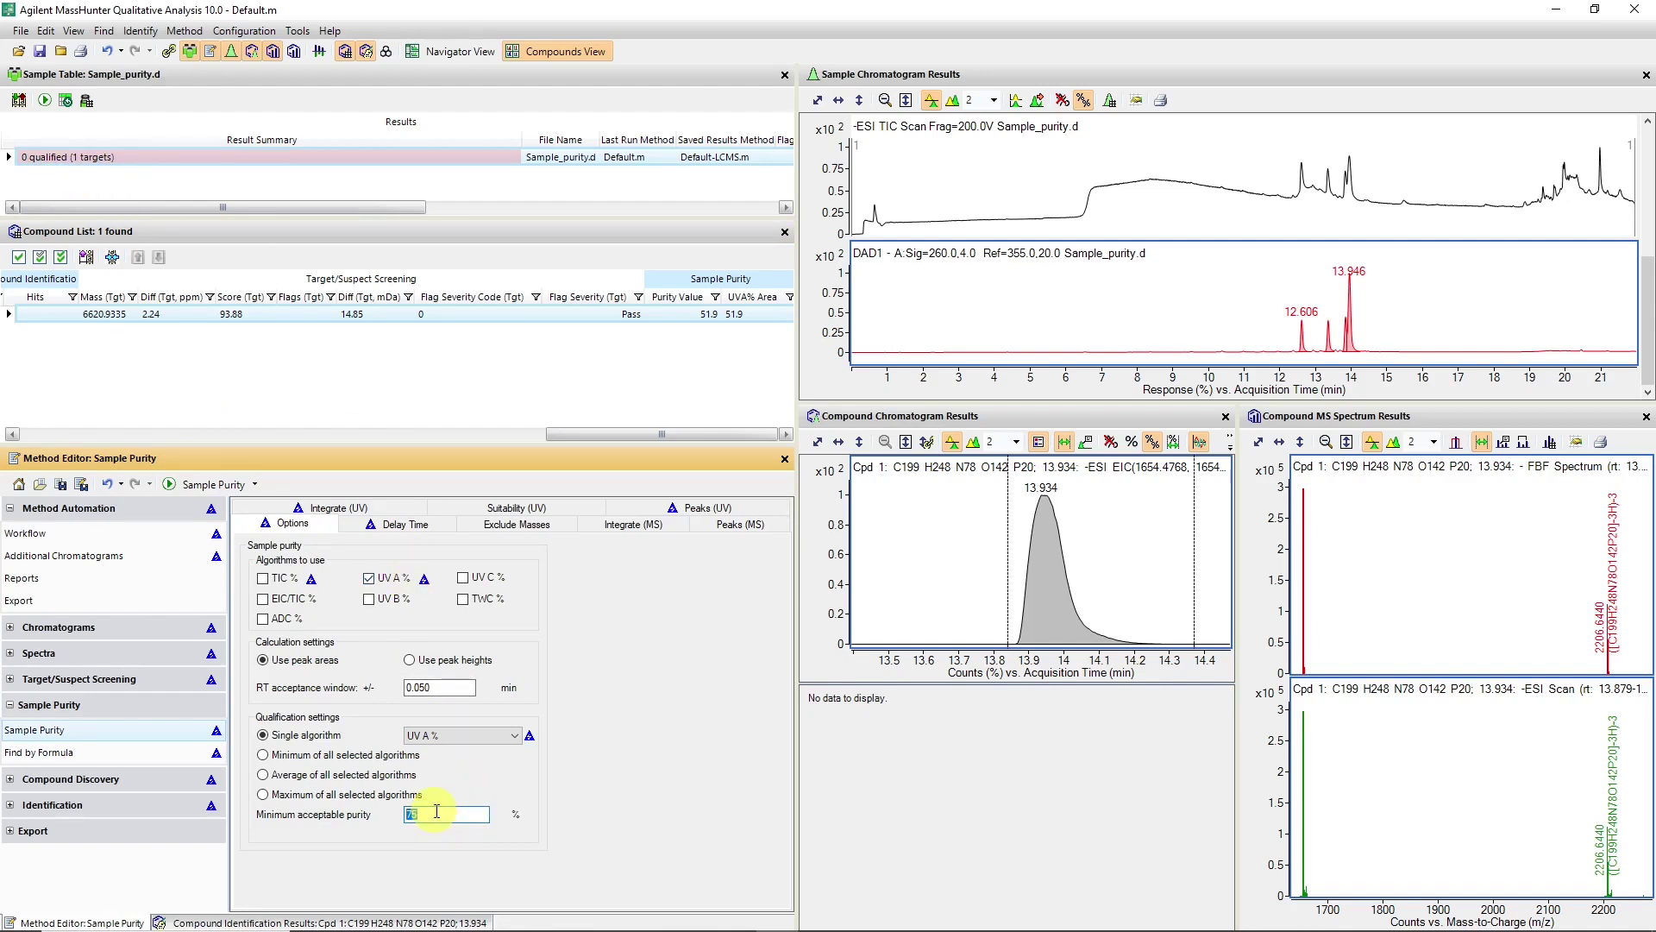
click(1351, 347)
click(62, 177)
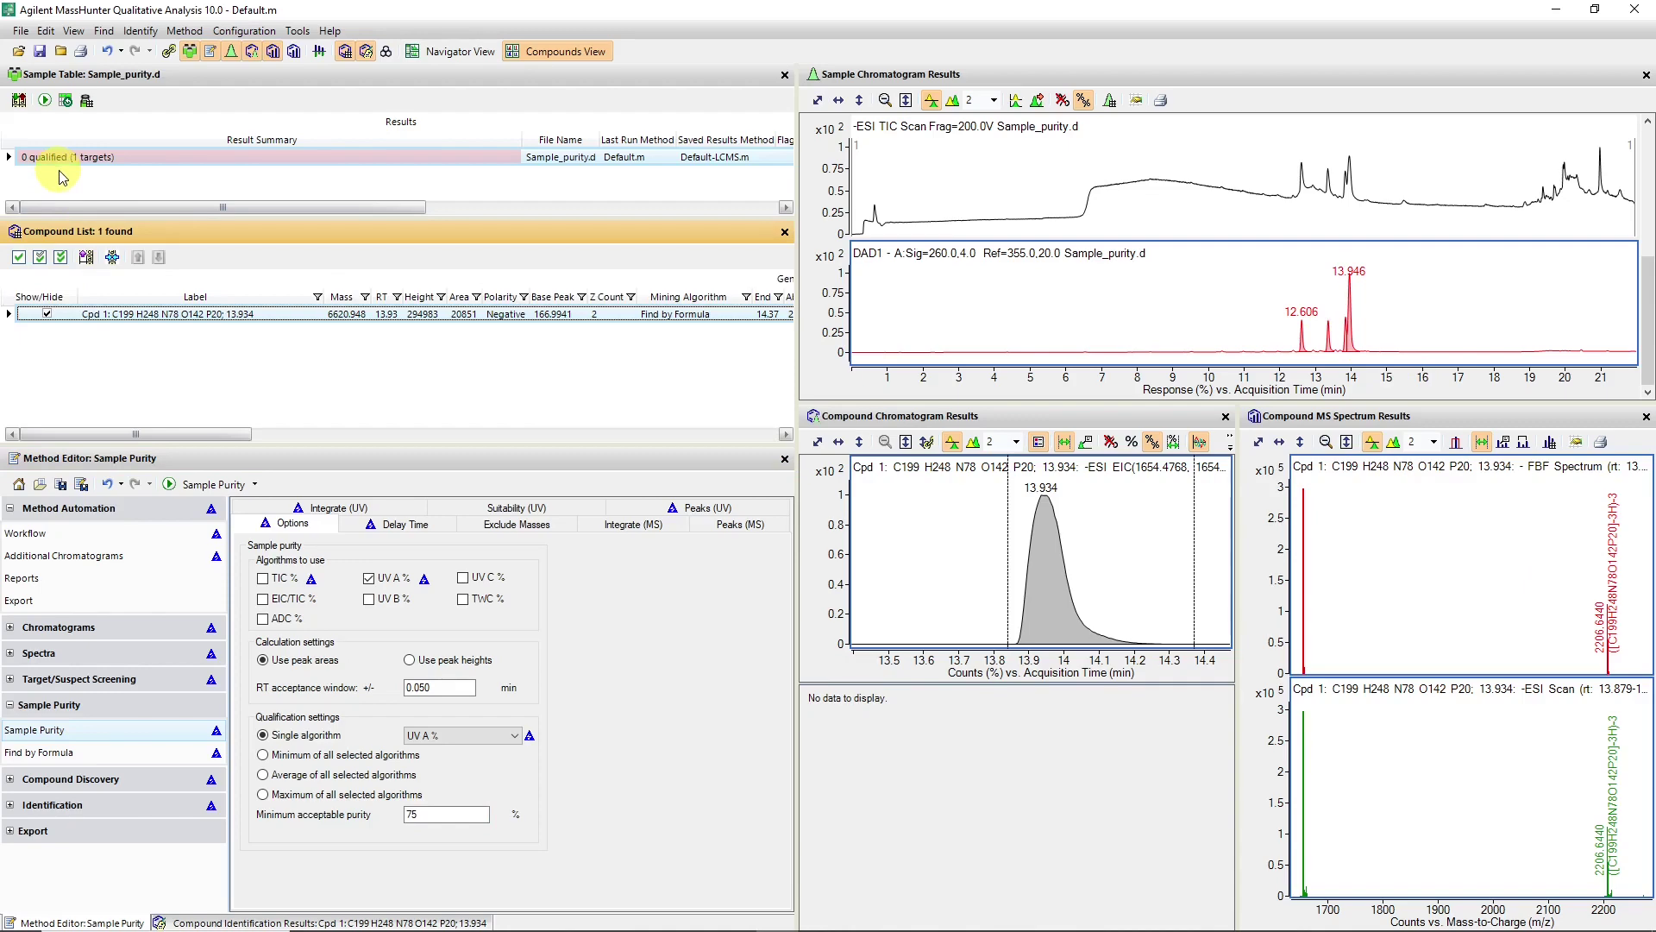
Generate a print preview of the workflow report for Sample_purity.d with all results, and maximize the report.
click(21, 31)
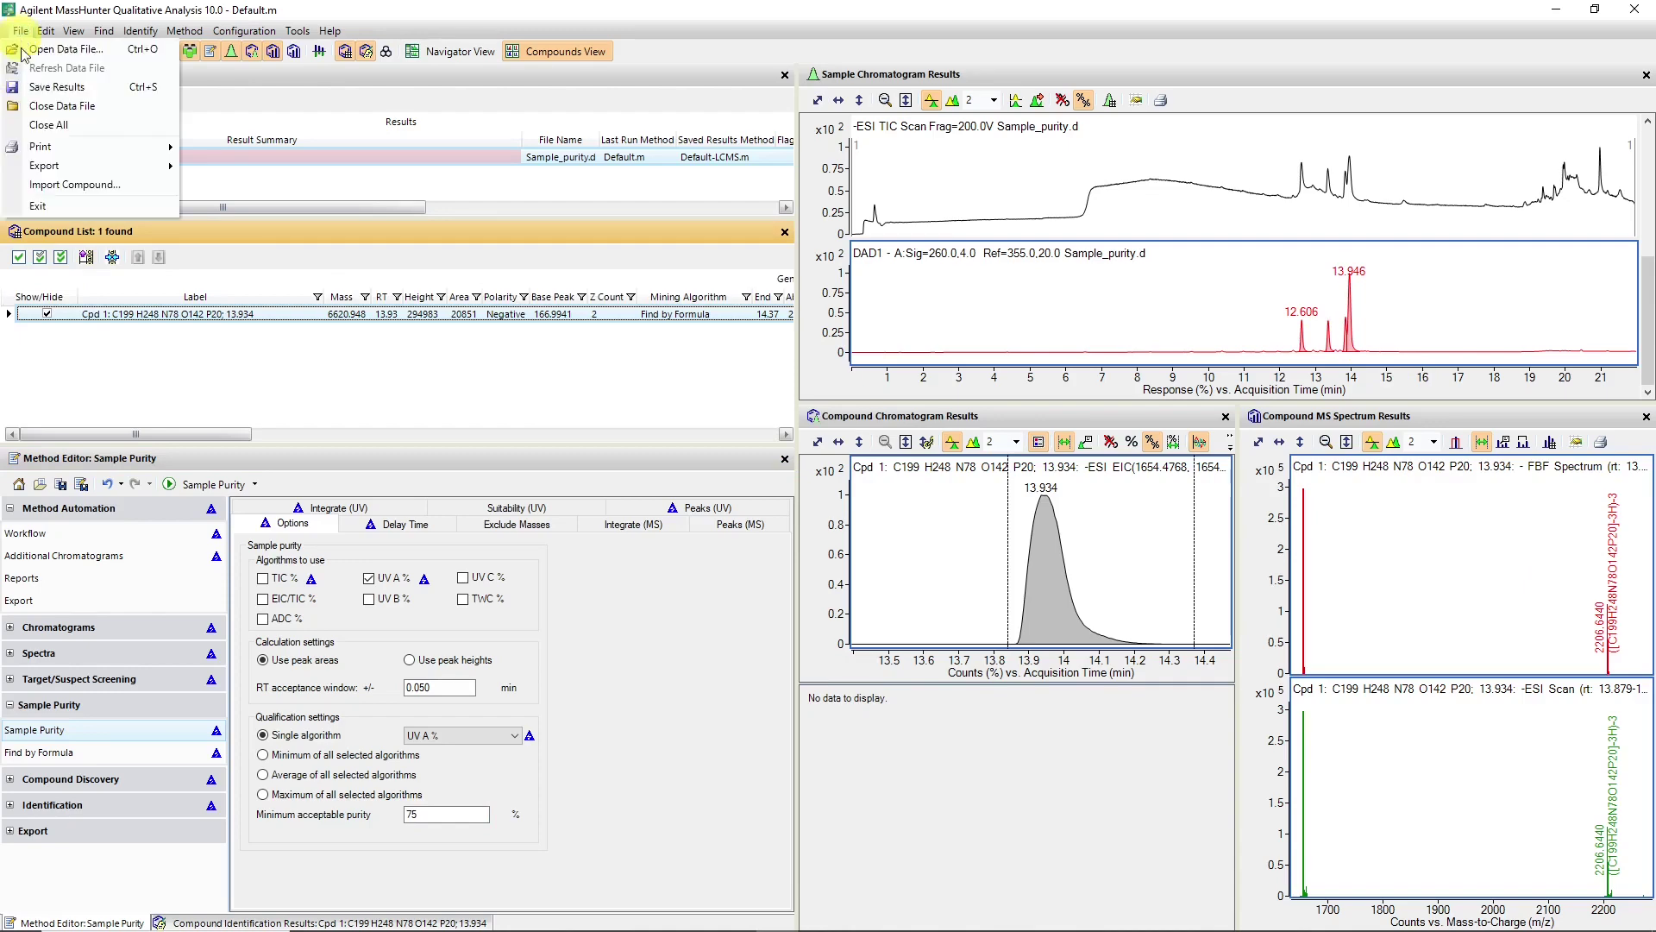
mouse_move(99, 147)
click(242, 143)
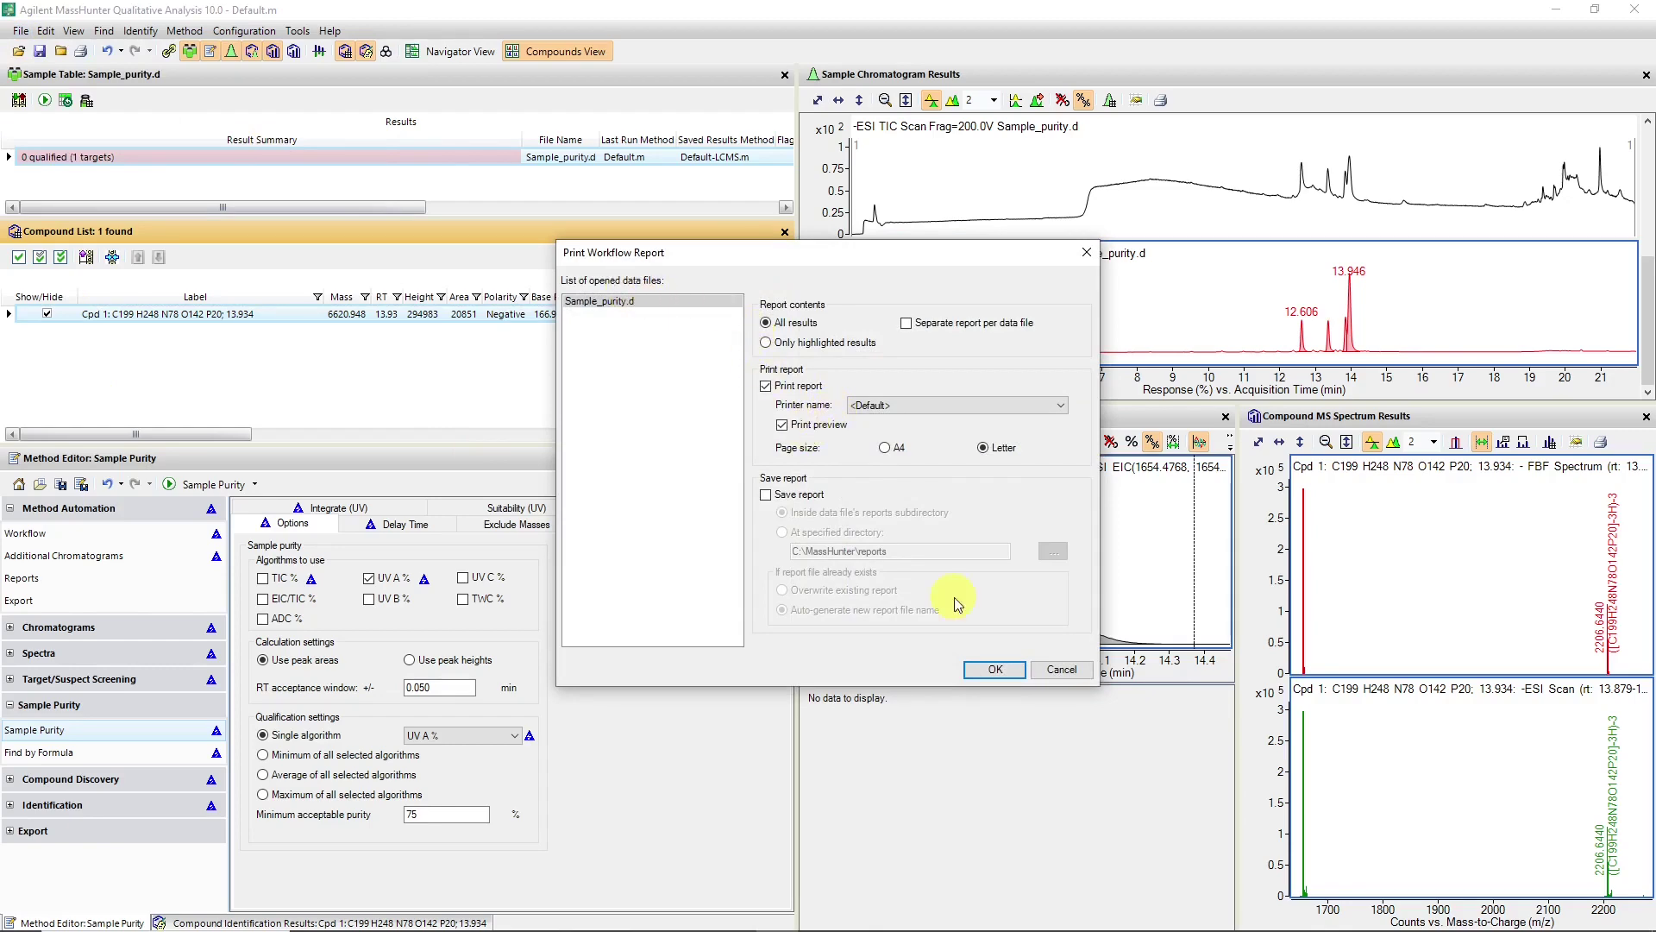
click(984, 669)
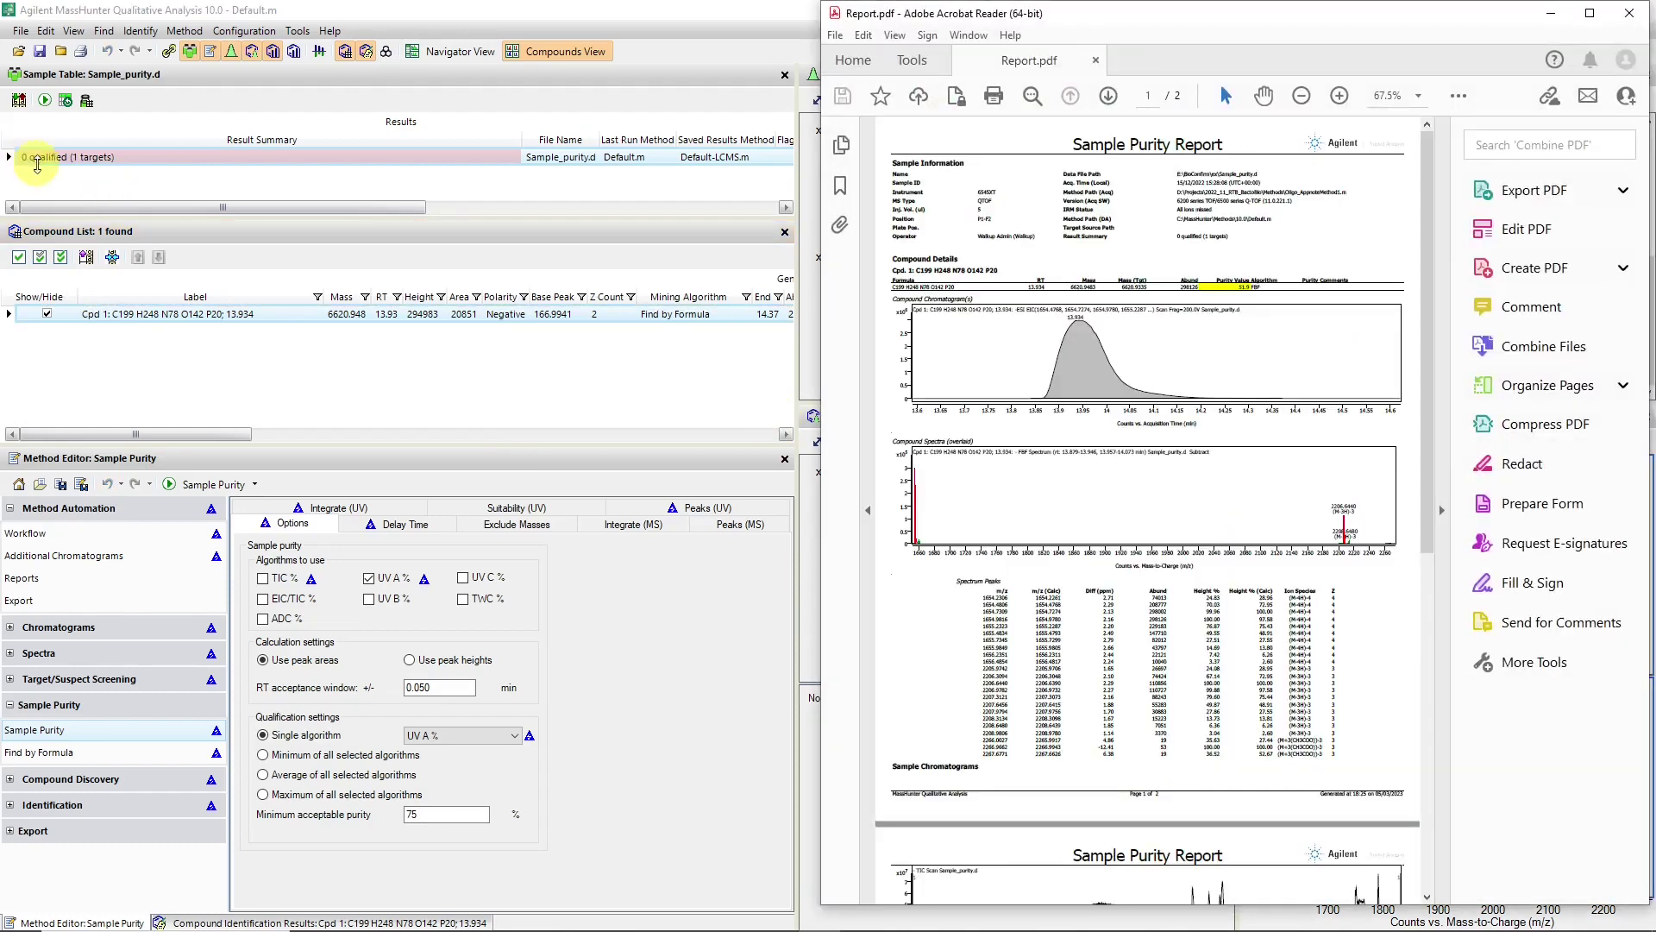
click(1590, 13)
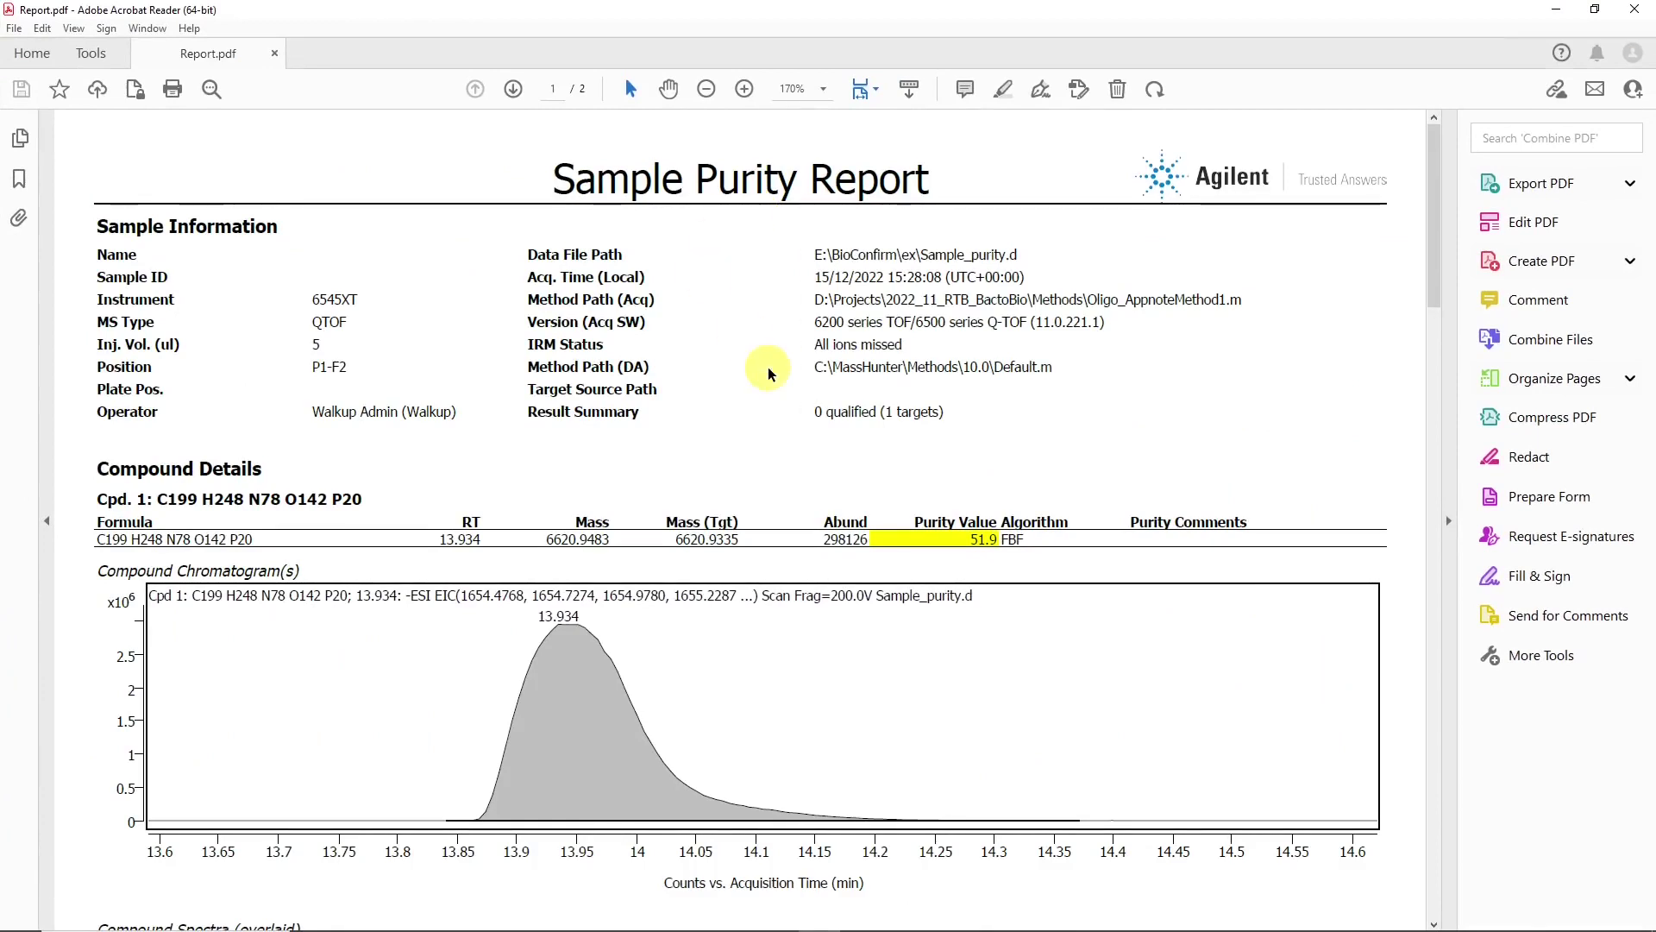
Read through the purity report's compound details, overlaid spectra, spectrum peaks and sample chromatograms.
scroll(768, 373, down, 1)
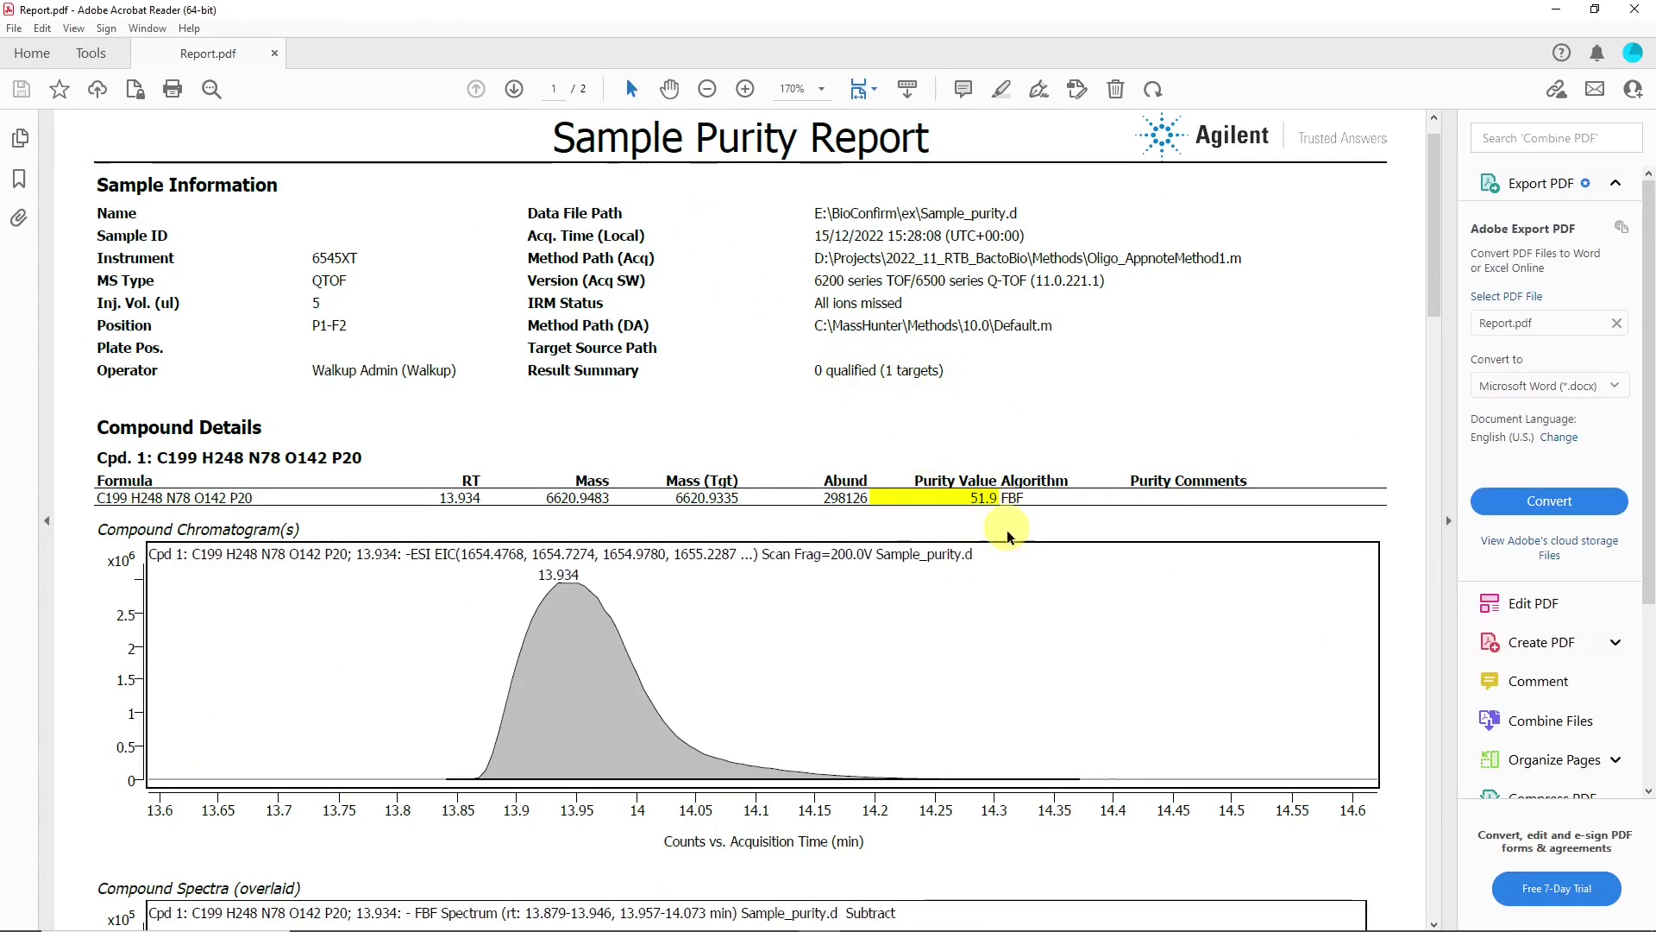
scroll(604, 369, down, 5)
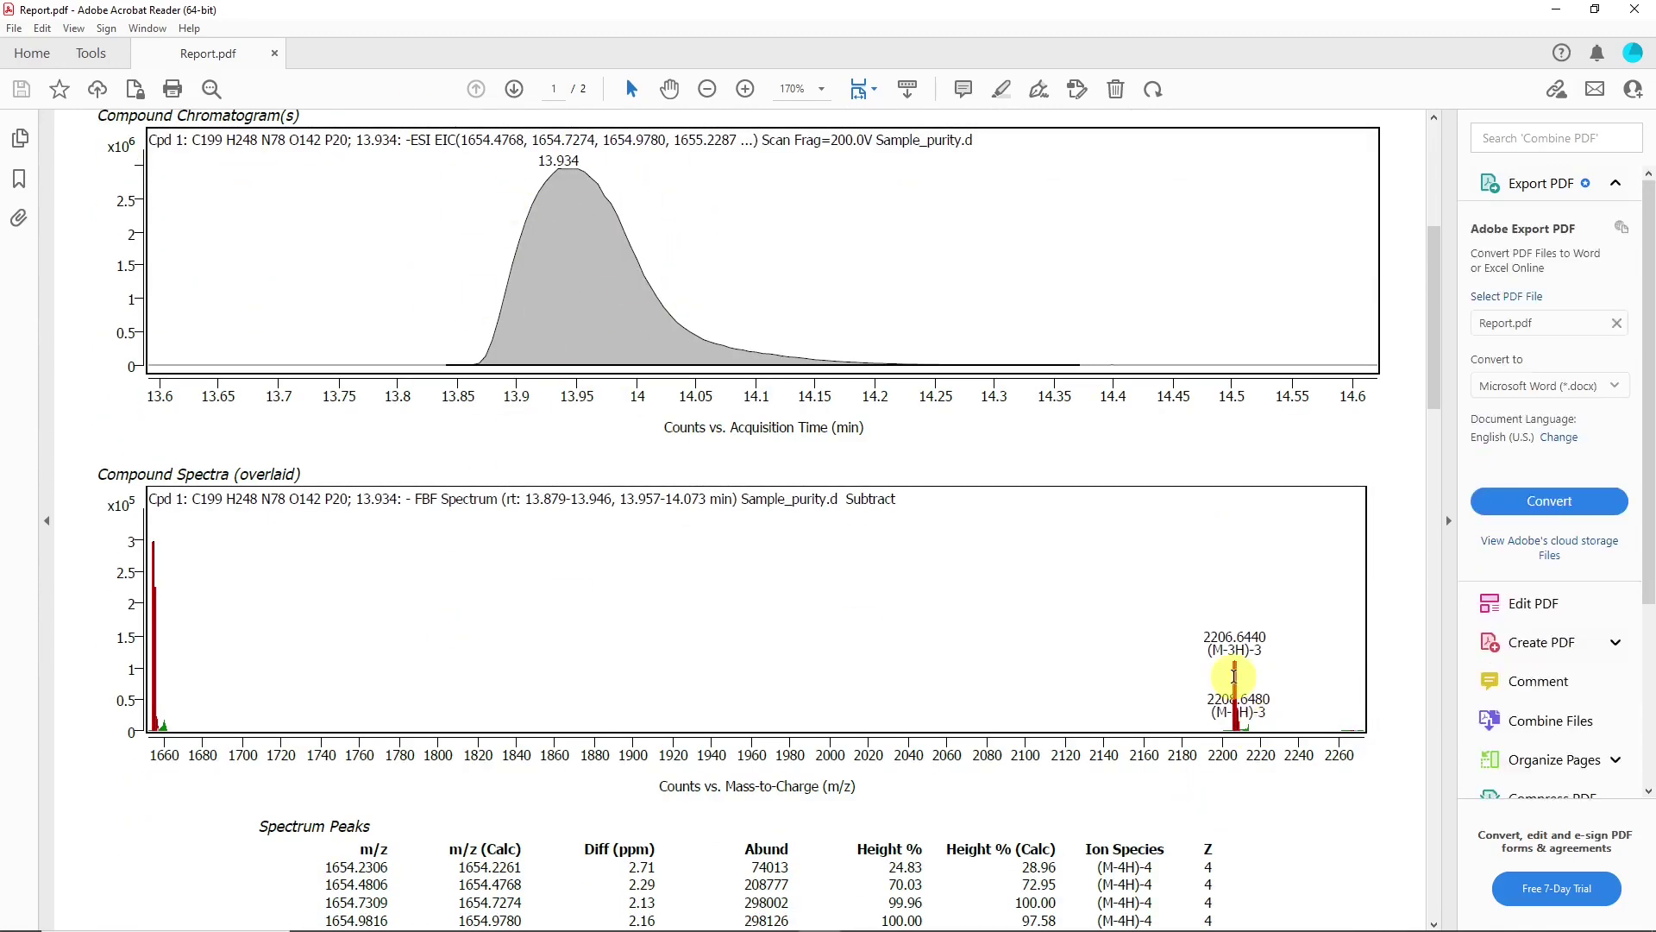
scroll(229, 596, down, 3)
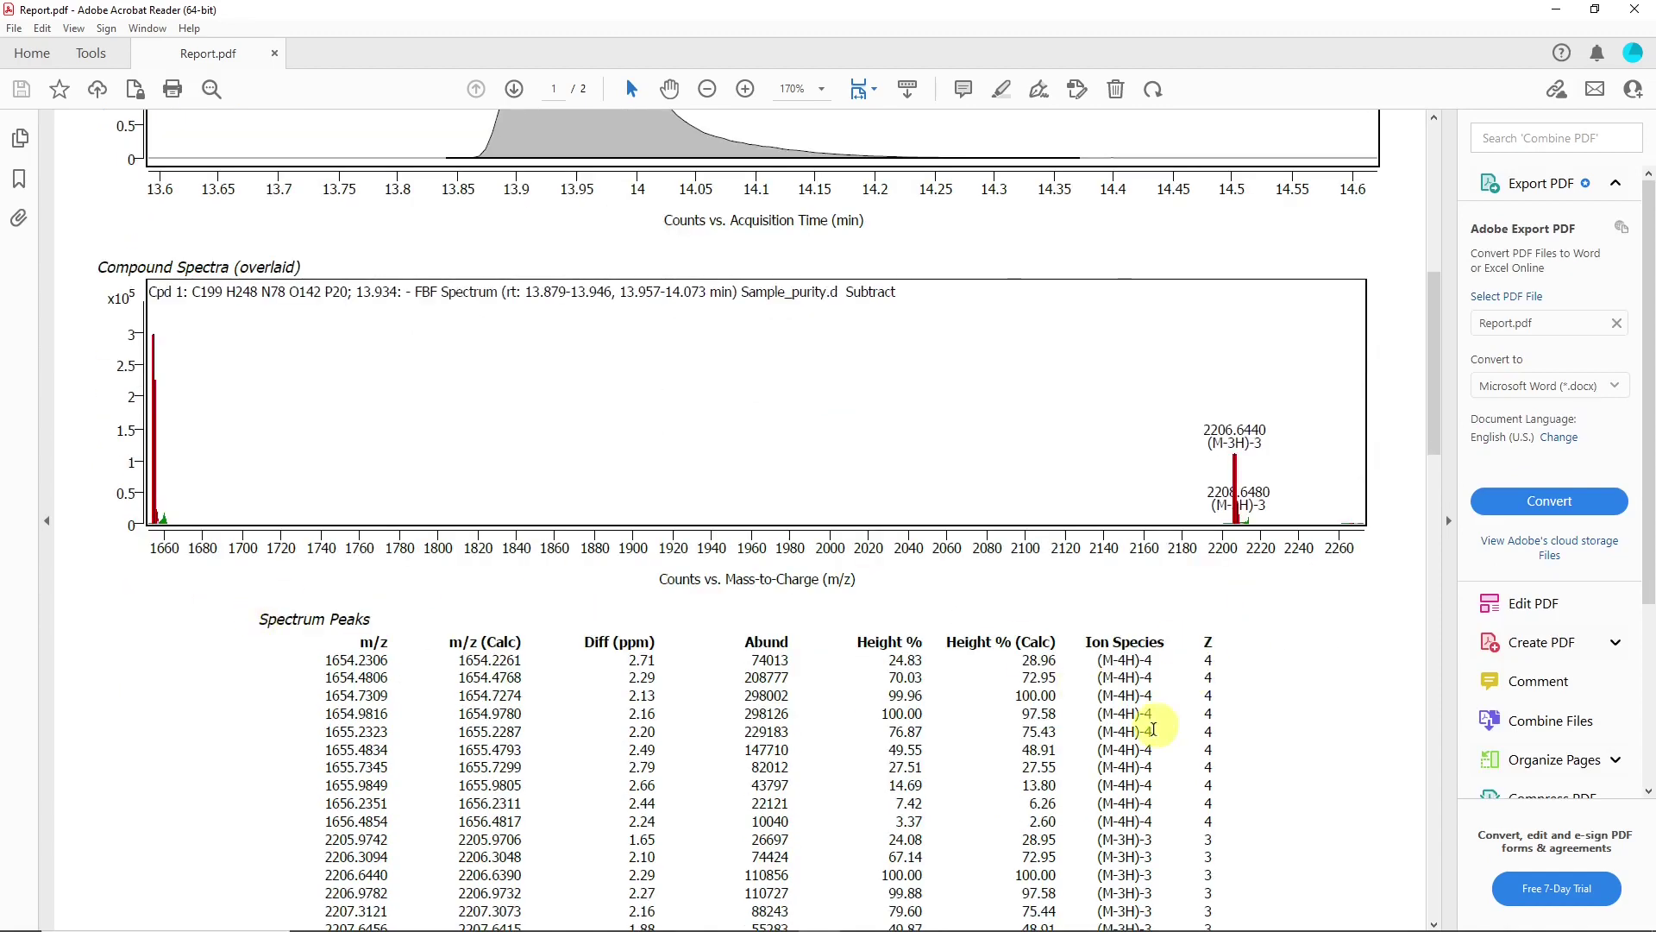
scroll(968, 599, down, 10)
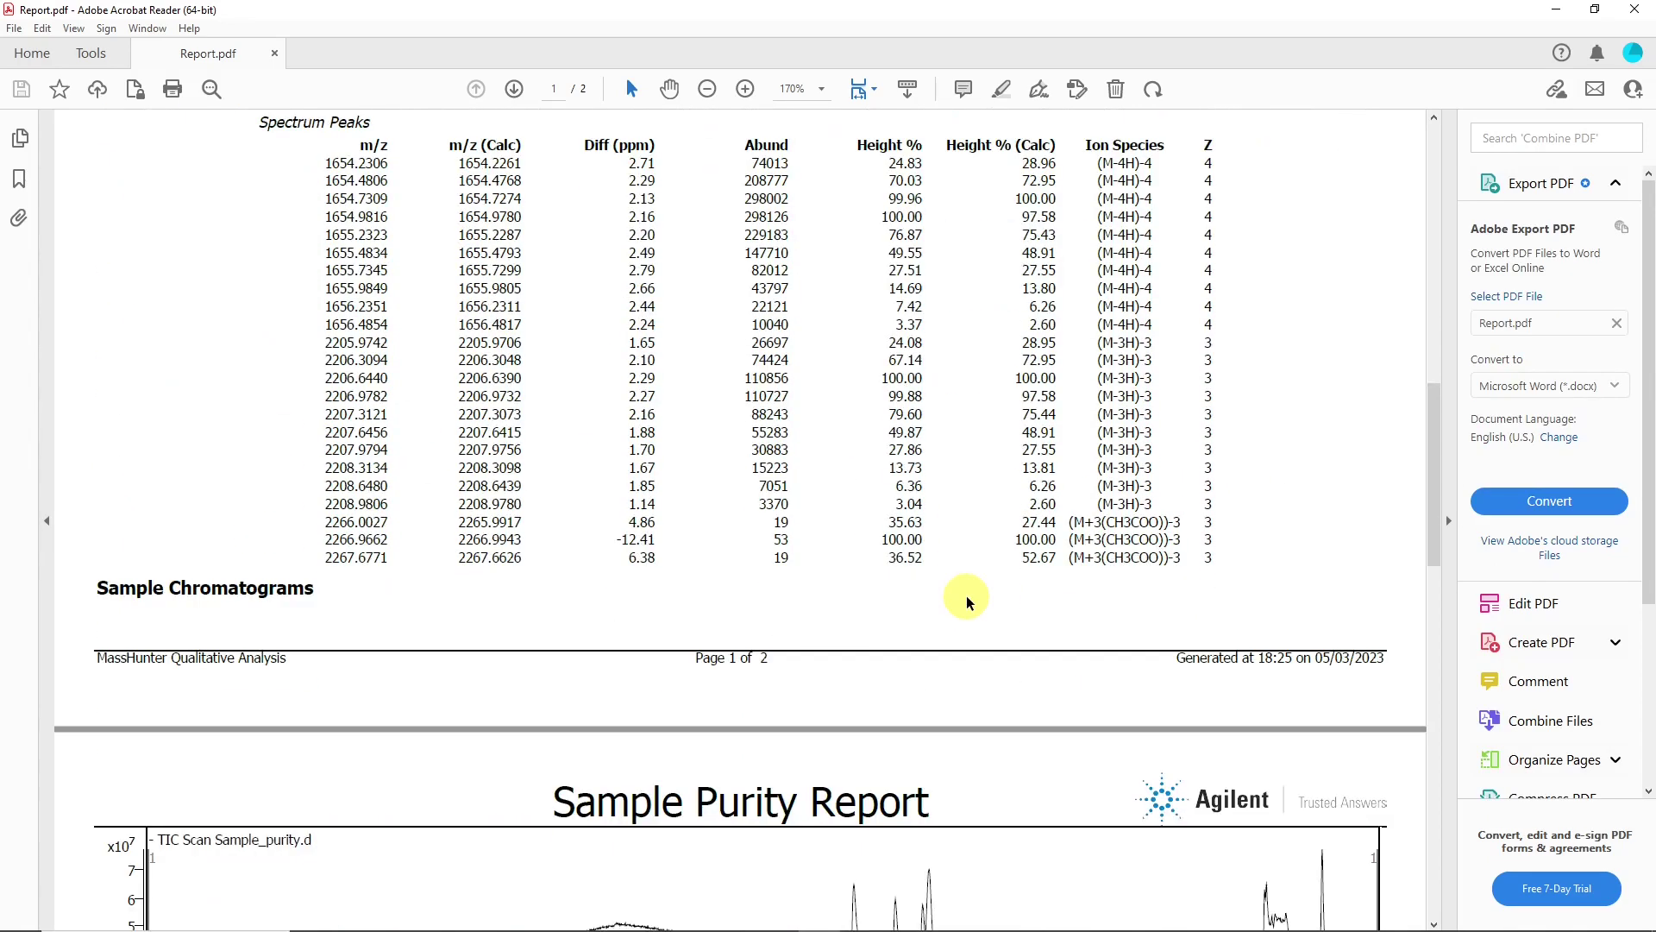
scroll(968, 599, down, 8)
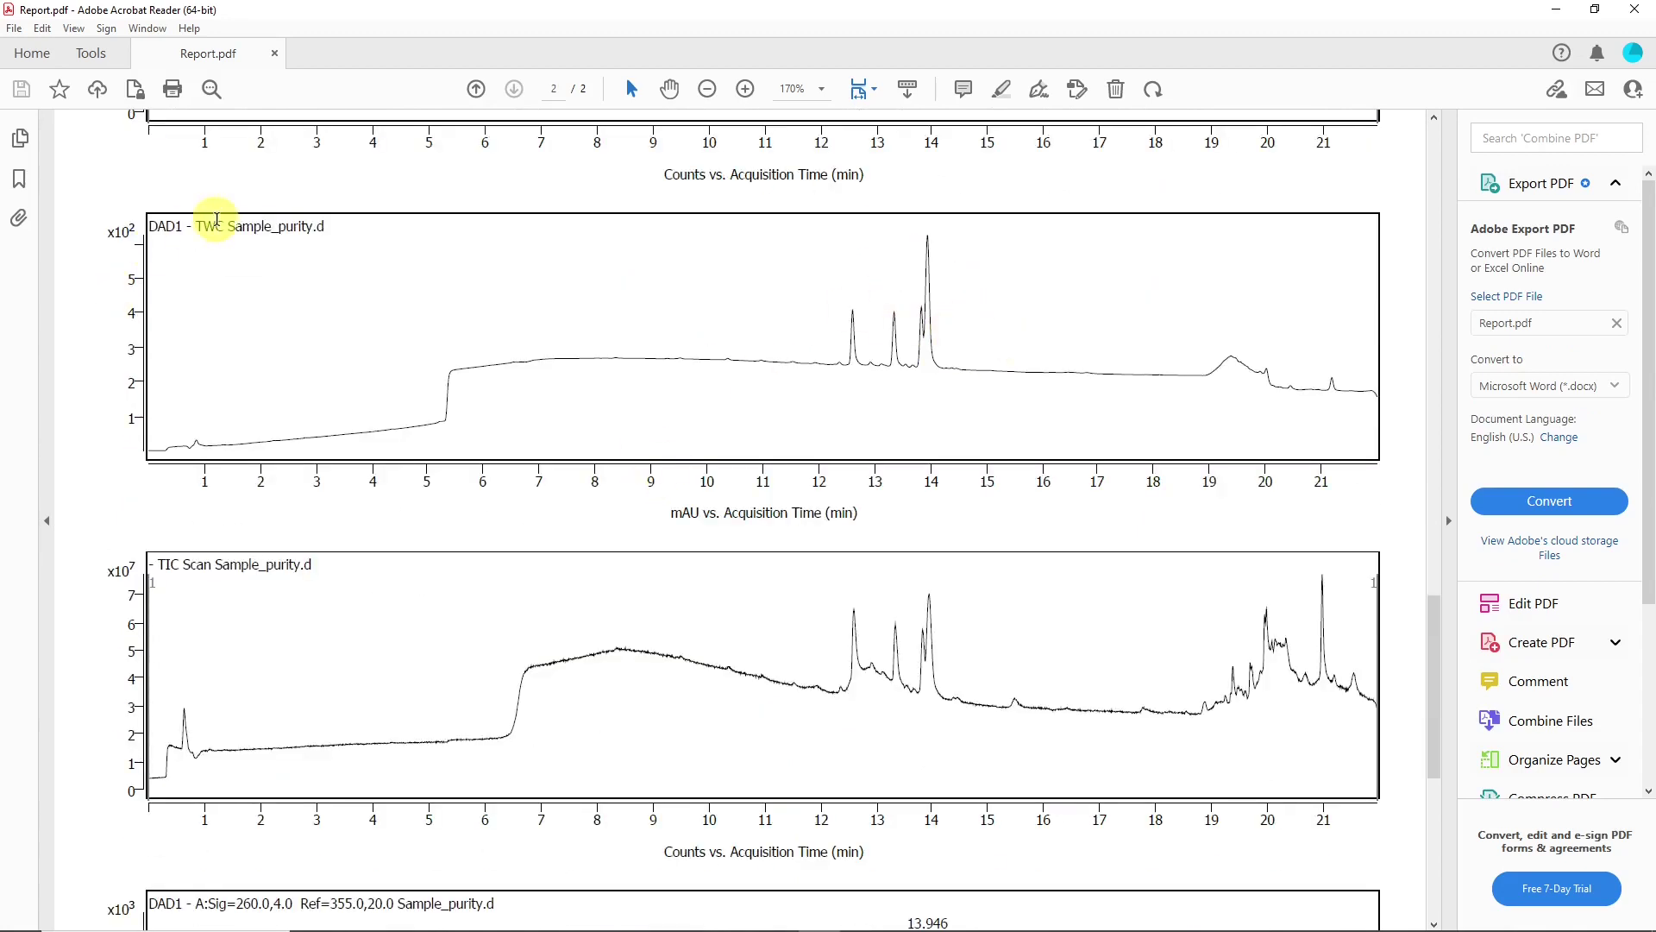
scroll(385, 500, down, 6)
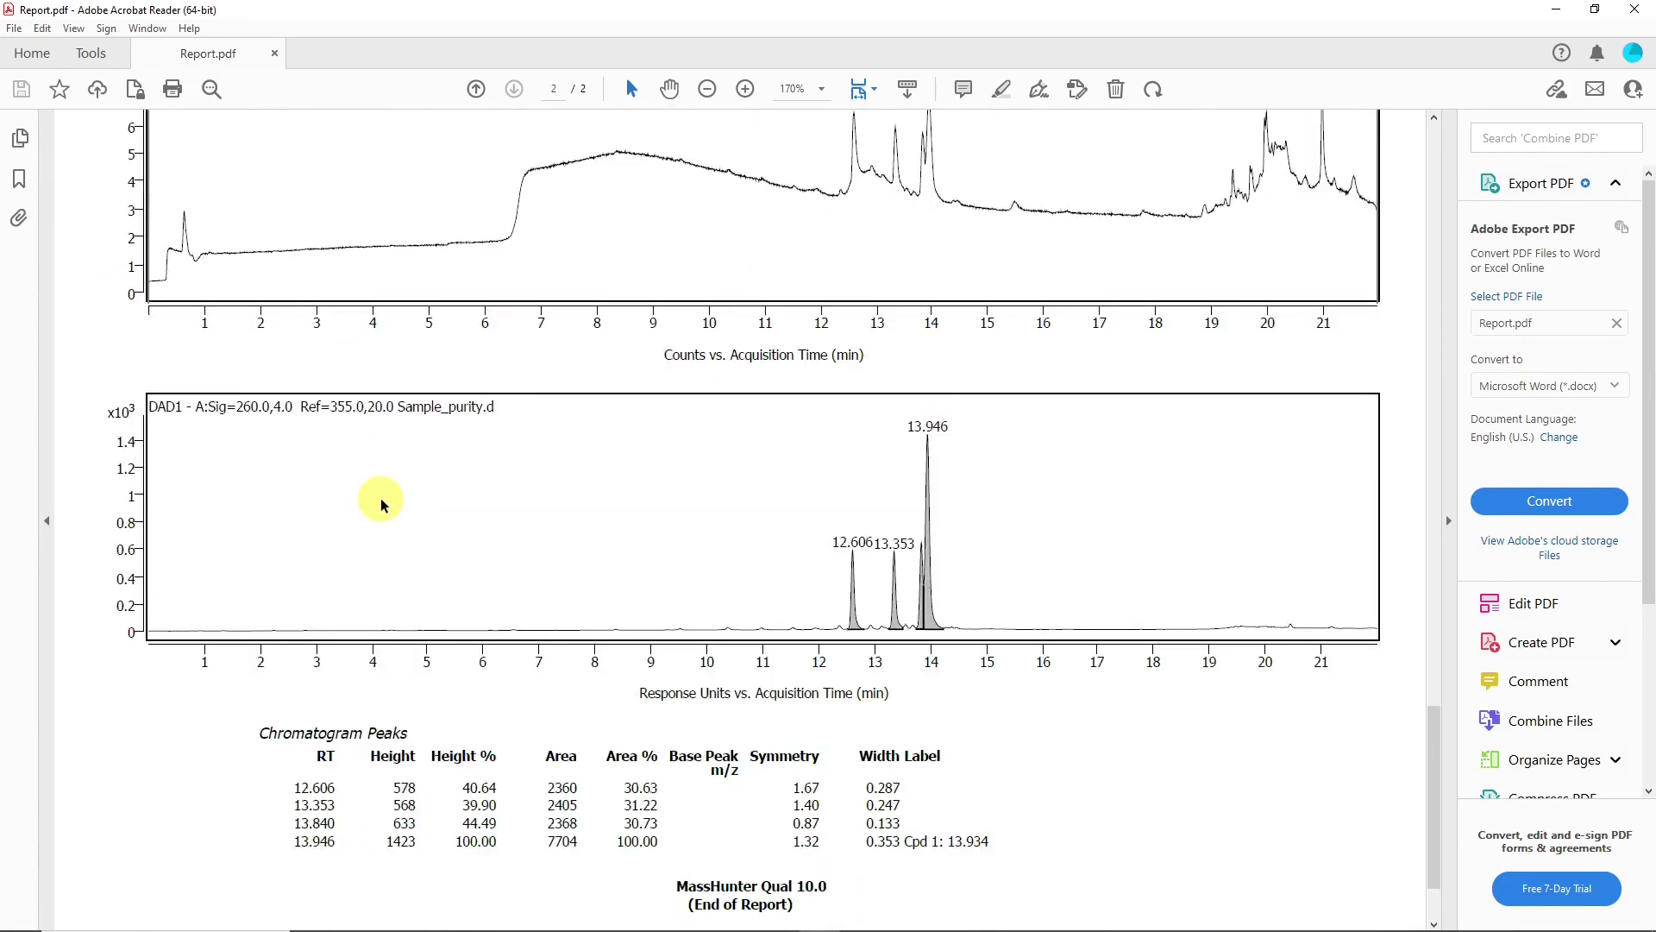
Examine the report's DAD1 A signal chromatogram and the target compound's row in the chromatogram peaks table.
drag(217, 408, 836, 551)
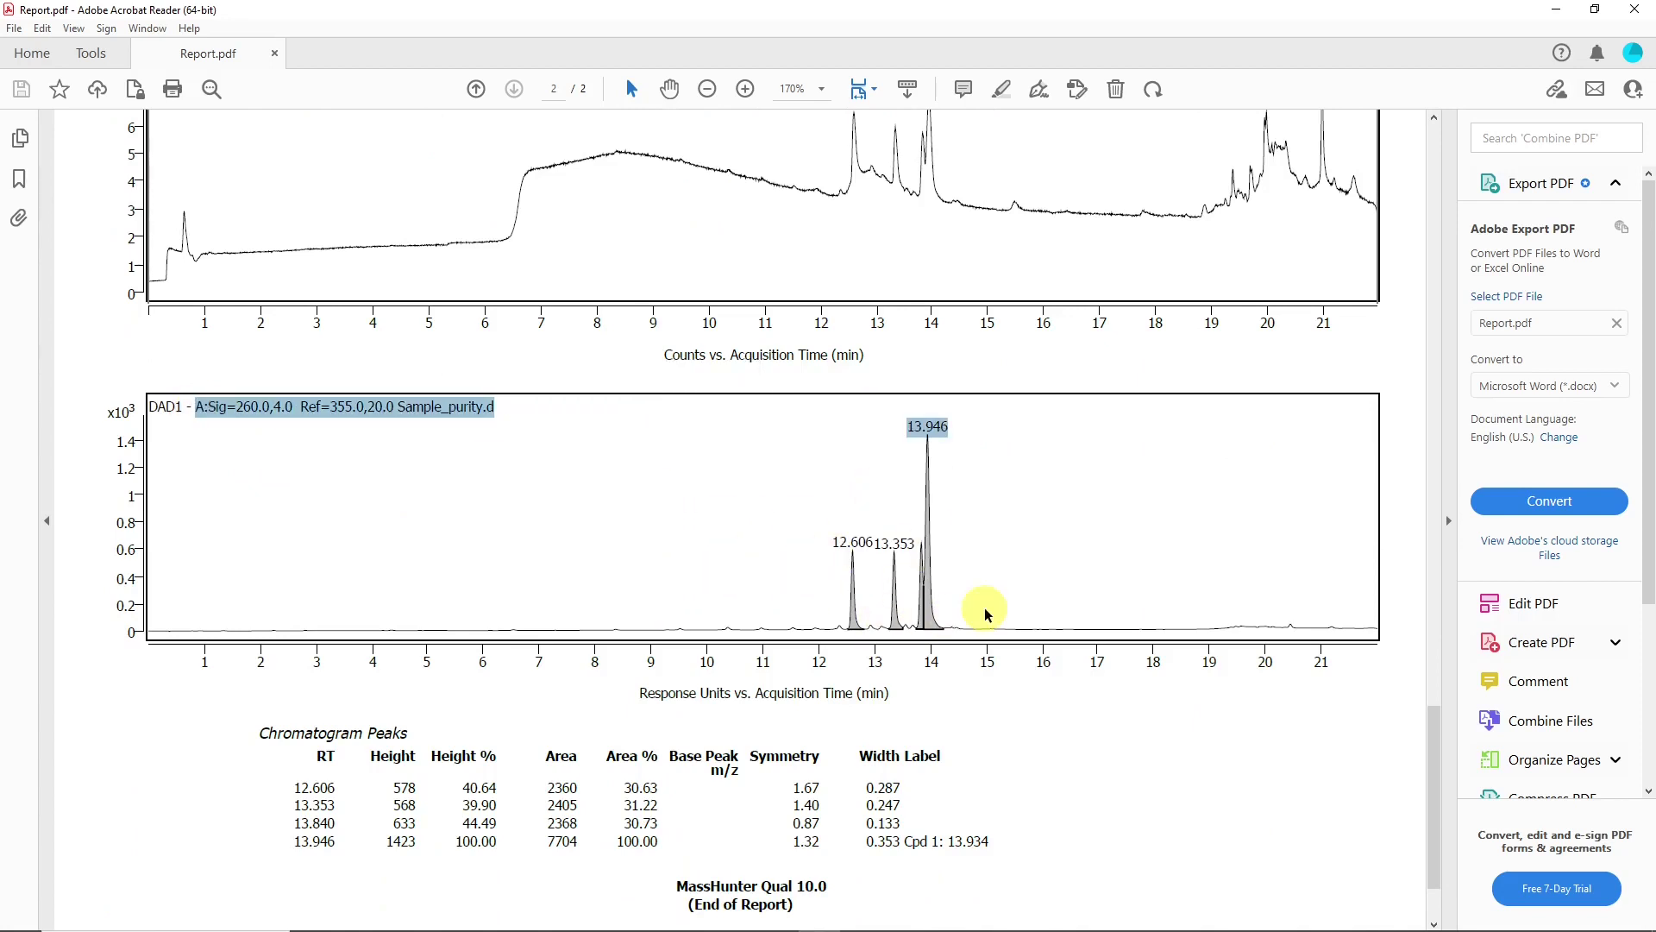
scroll(980, 610, down, 1)
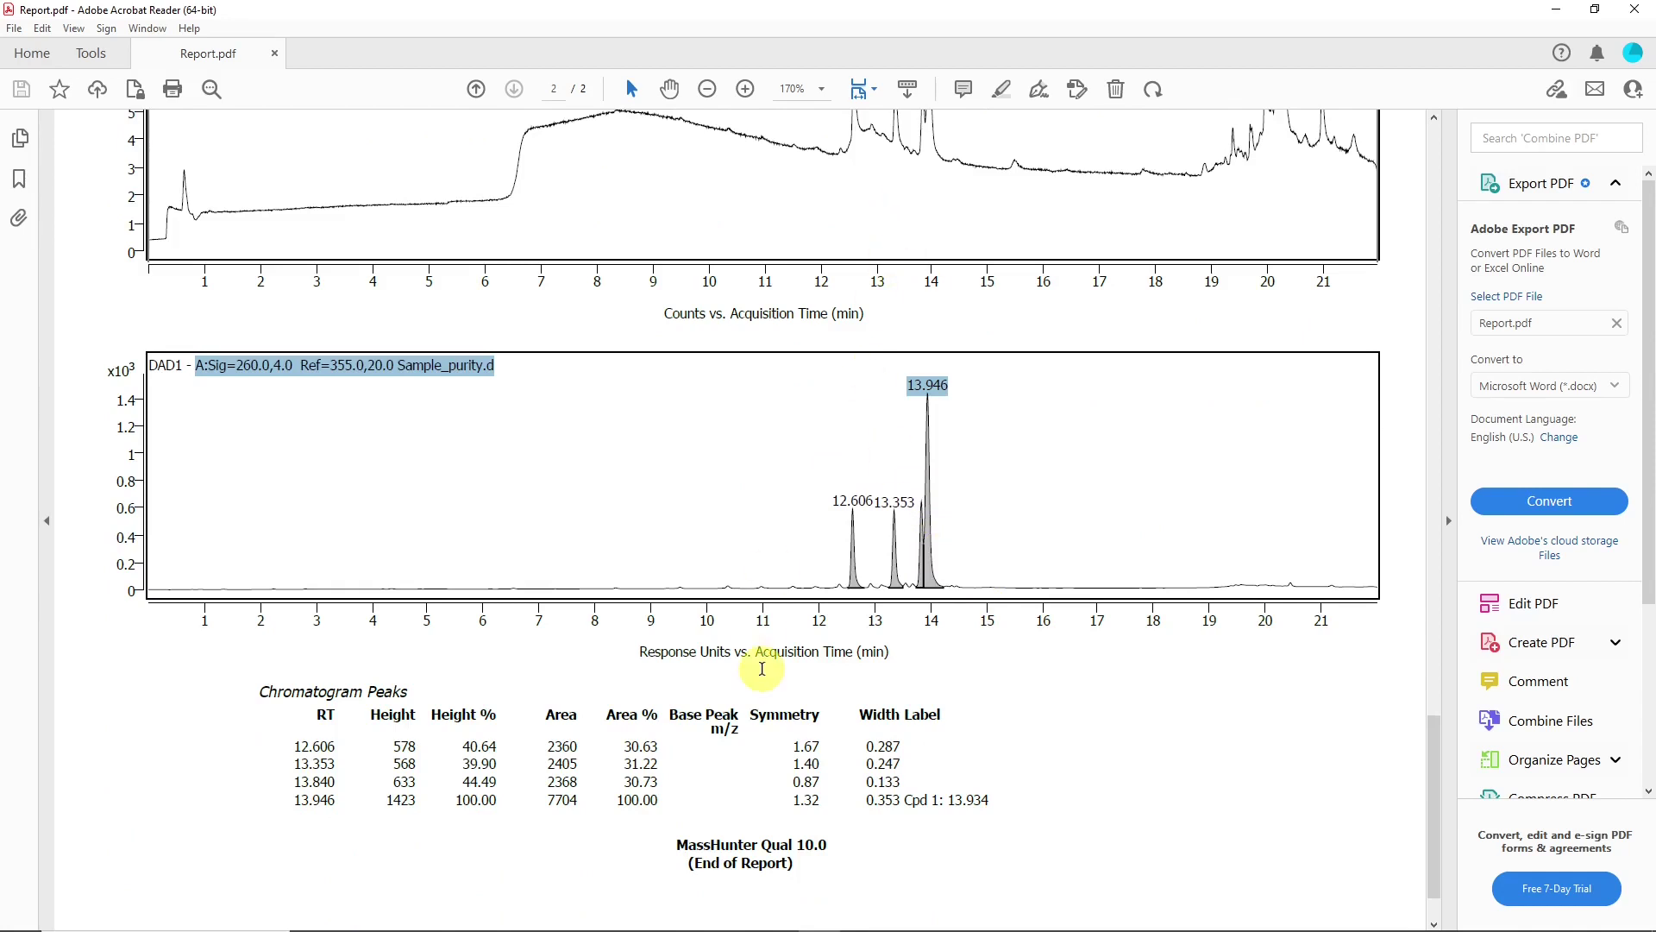
click(975, 801)
drag(975, 801, 285, 813)
click(286, 814)
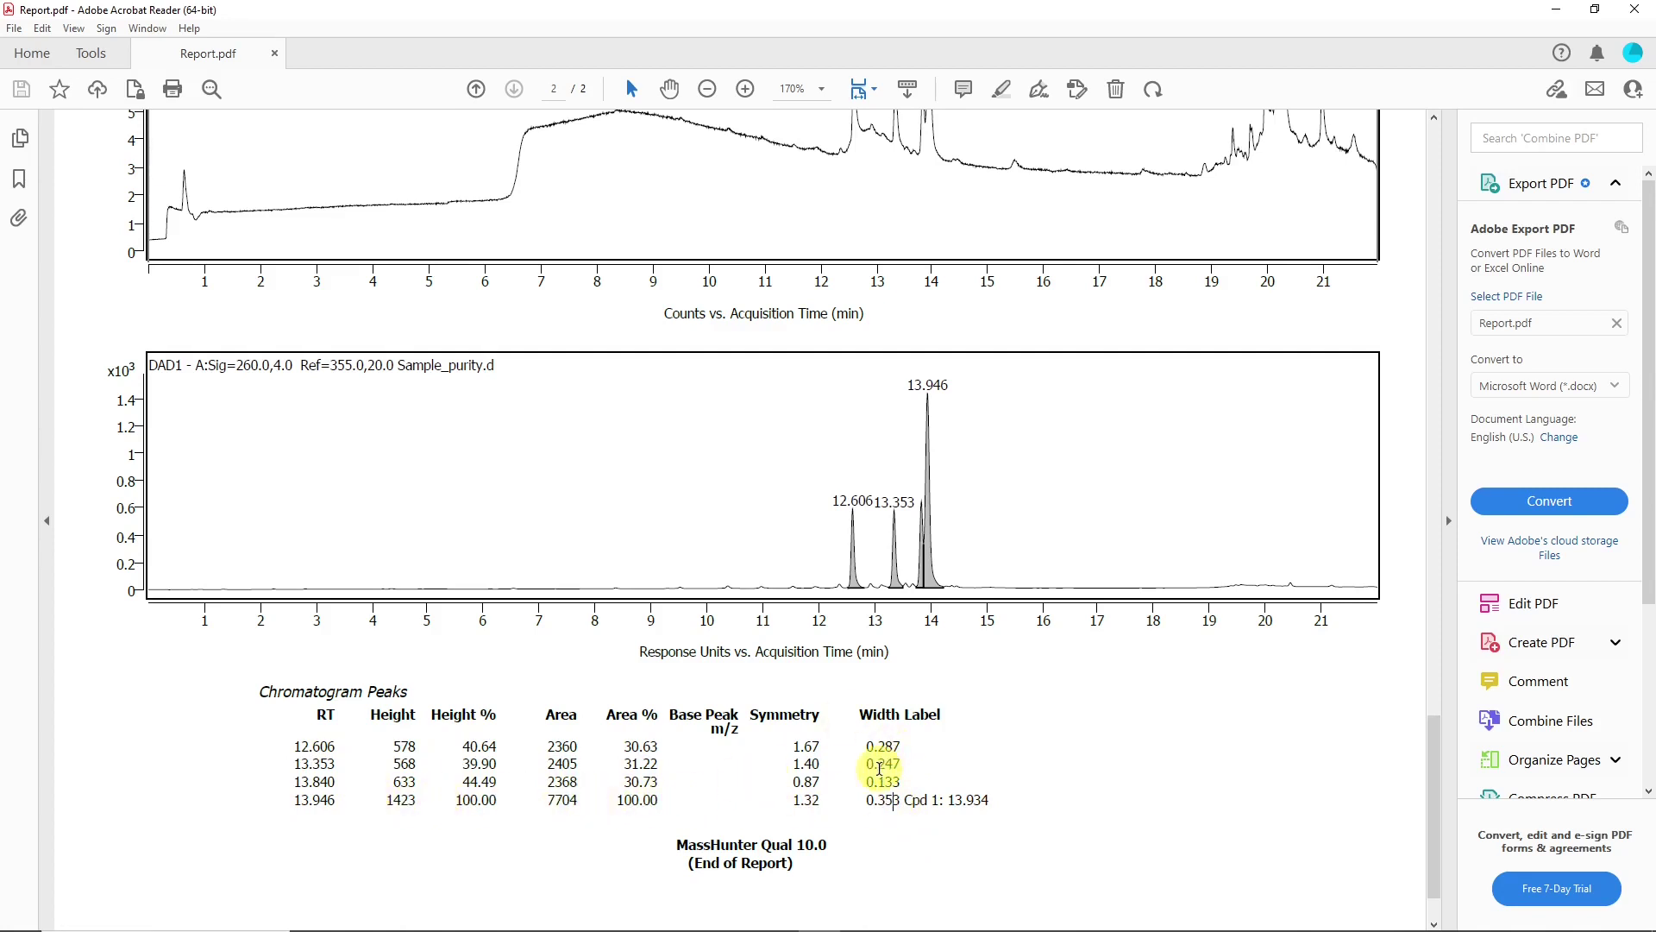
scroll(880, 772, down, 2)
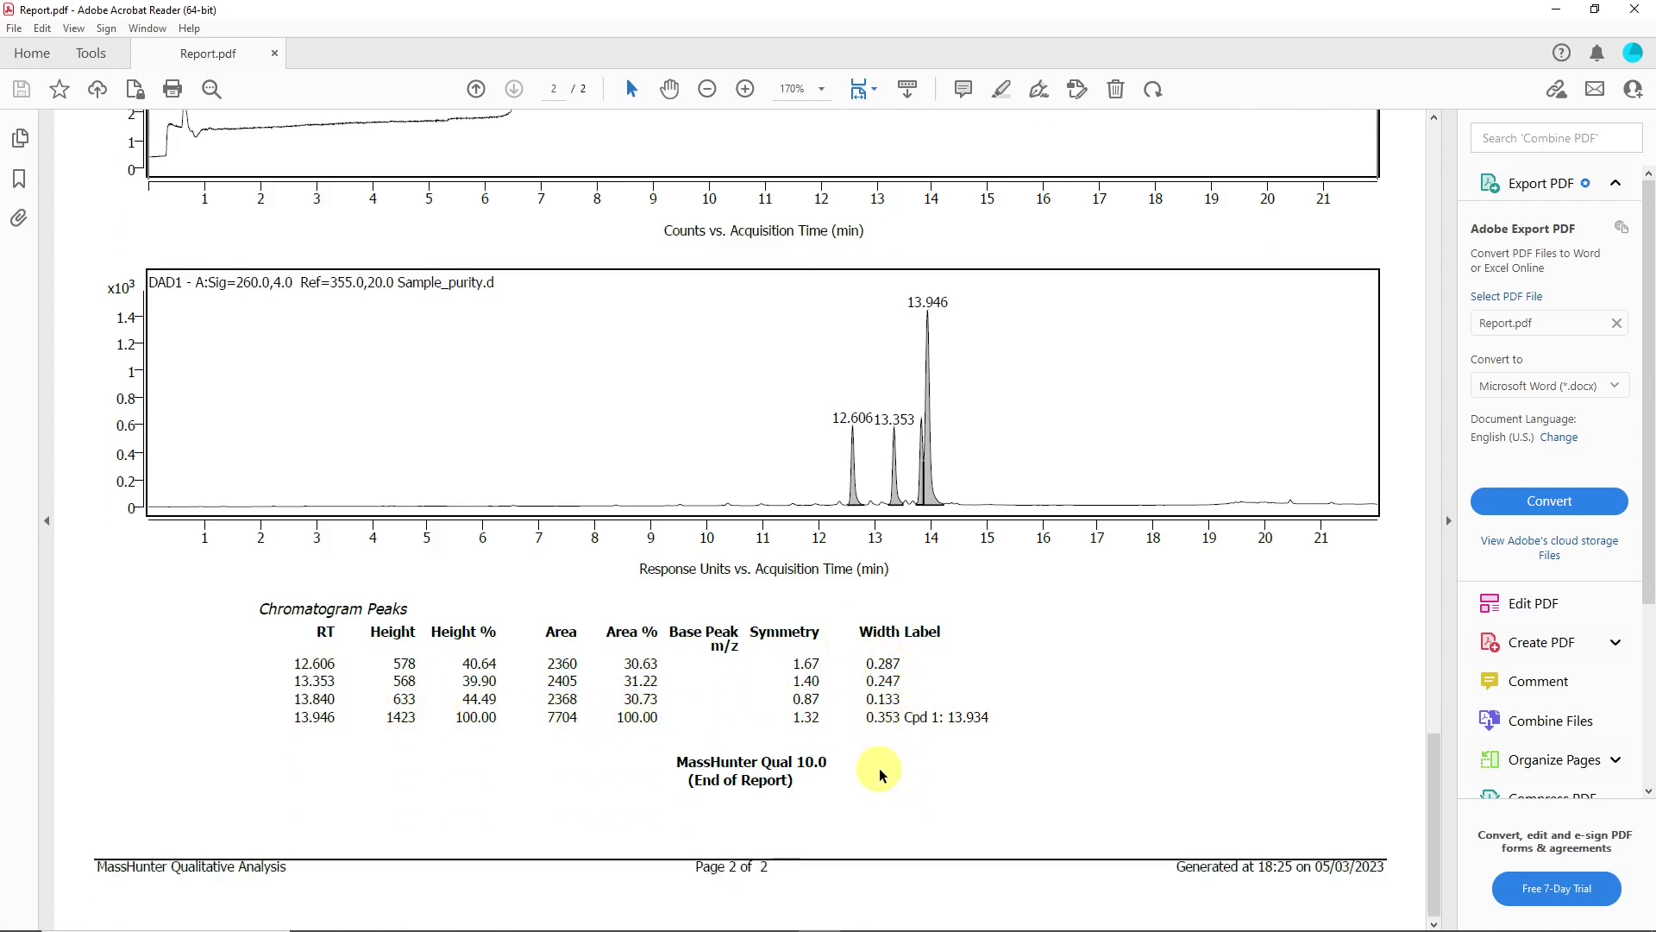
double_click(613, 719)
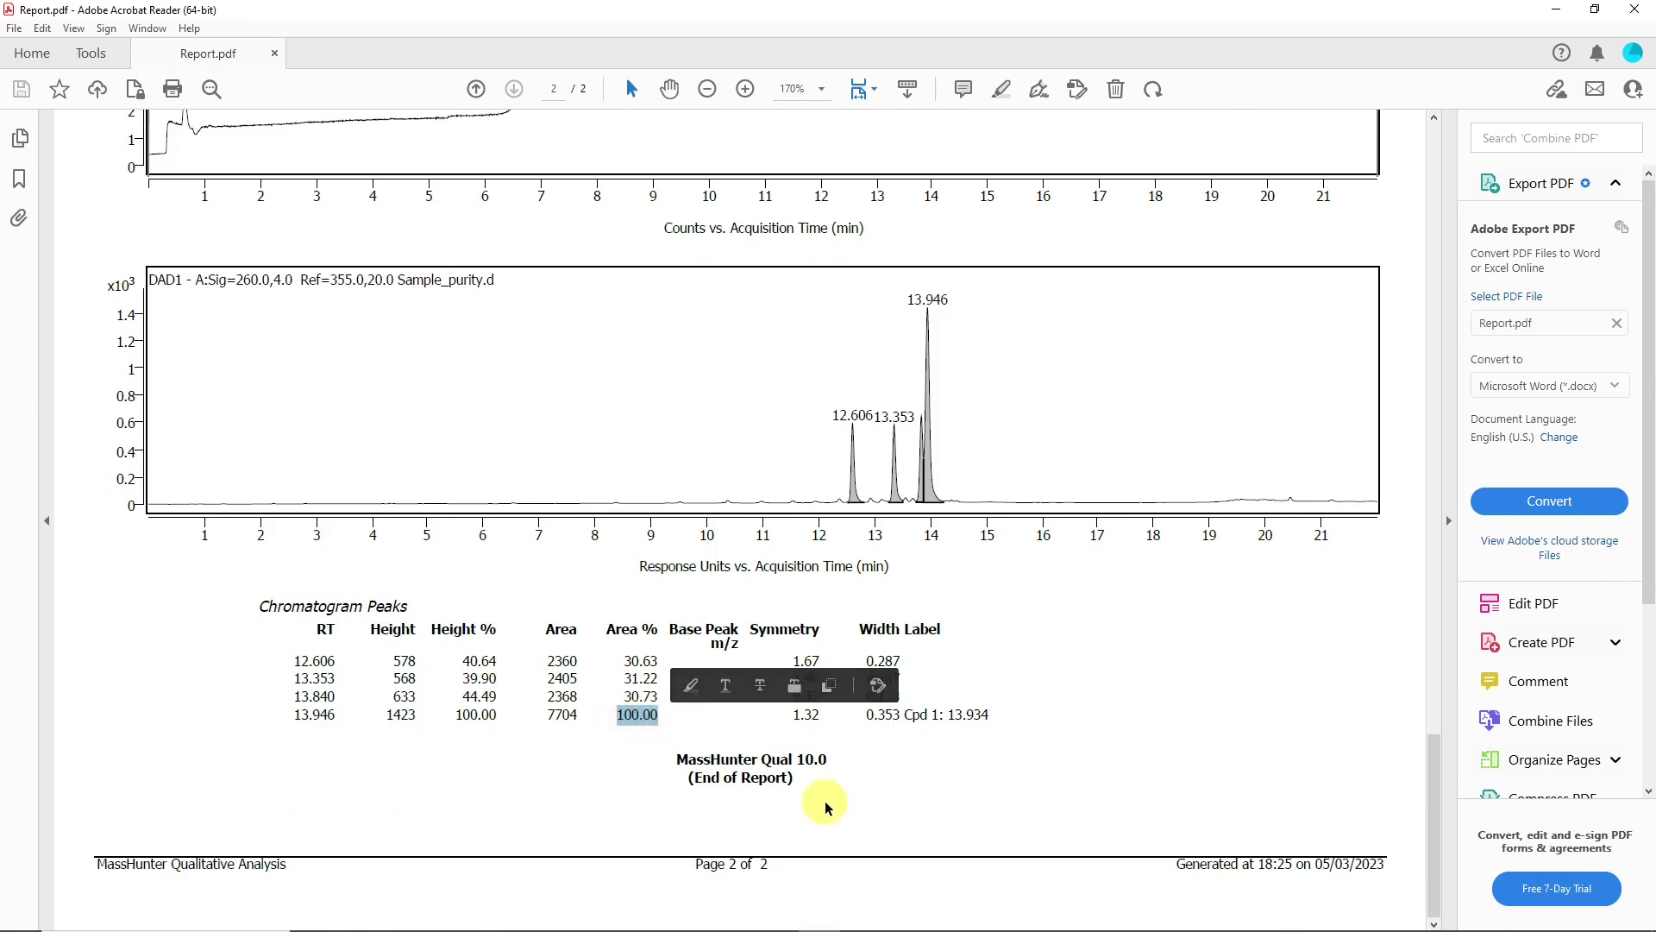
click(635, 732)
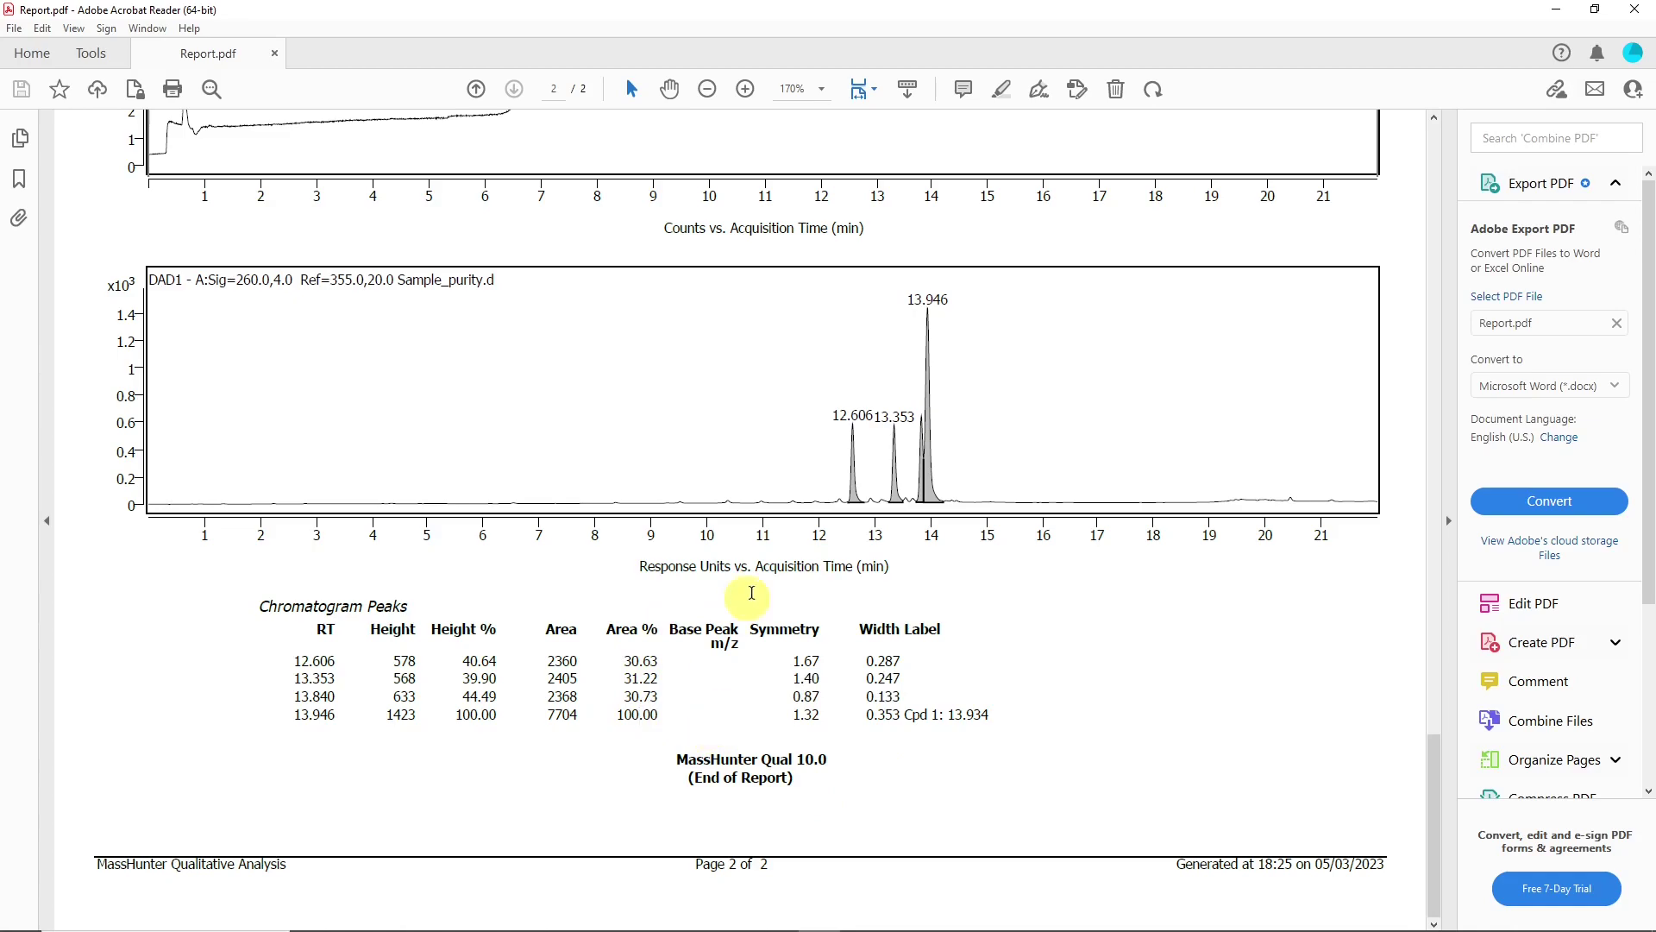
Recheck the purity value on the report's first page, close the report, and reopen the method's Workflow settings.
scroll(768, 583, up, 3)
scroll(768, 585, up, 20)
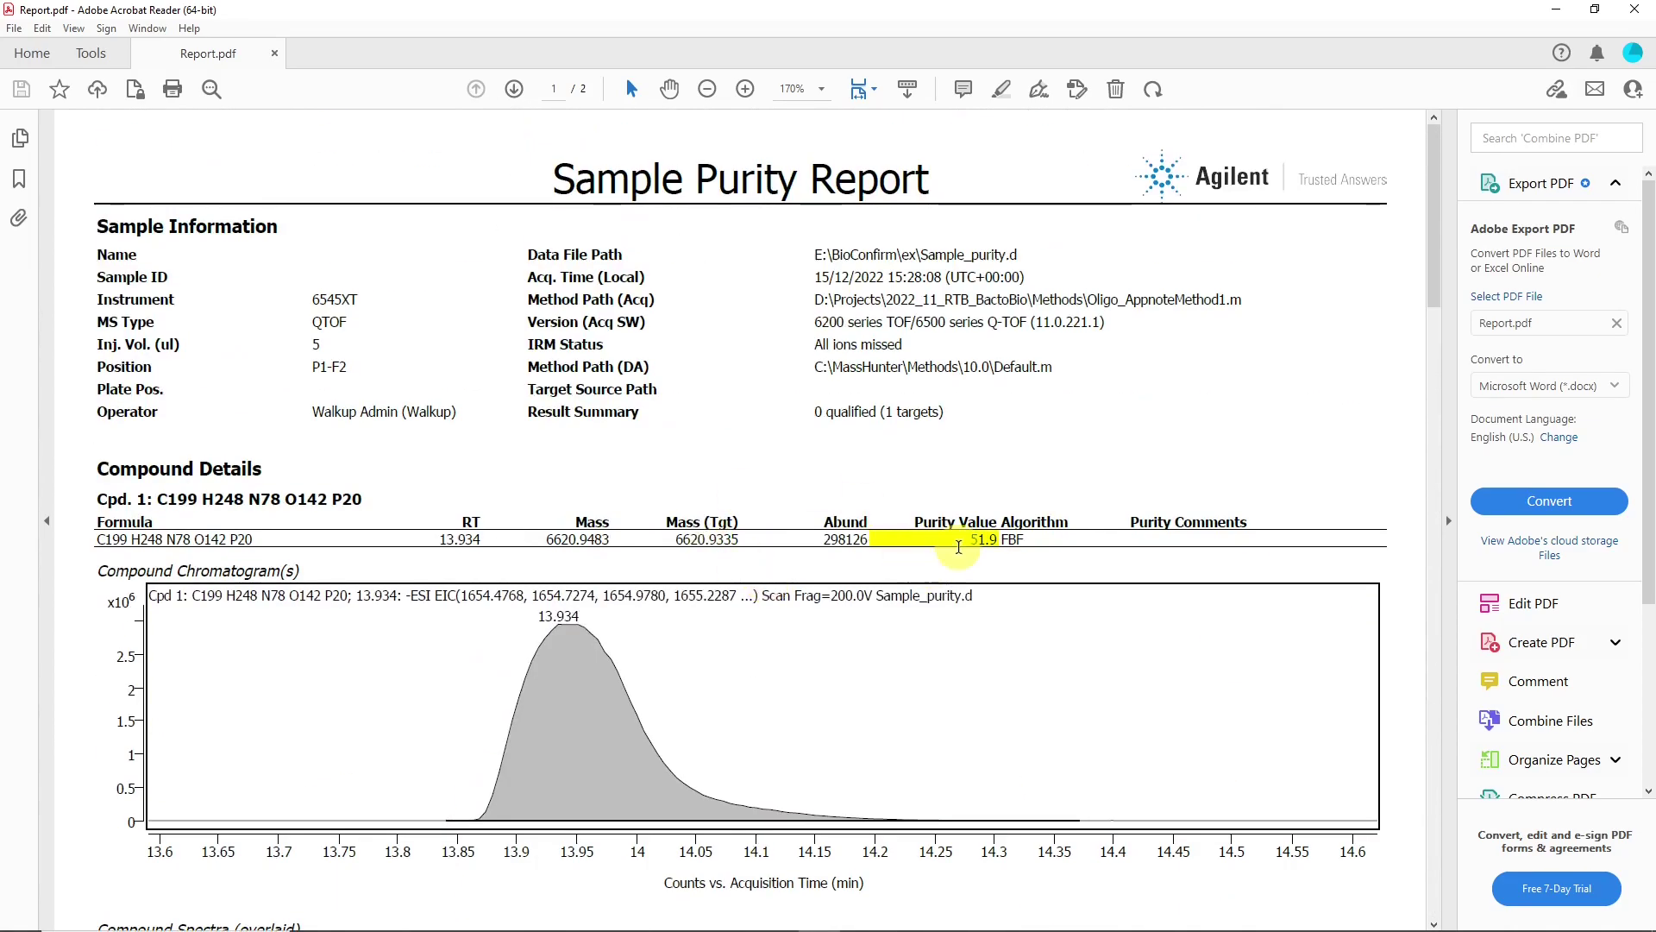
double_click(985, 539)
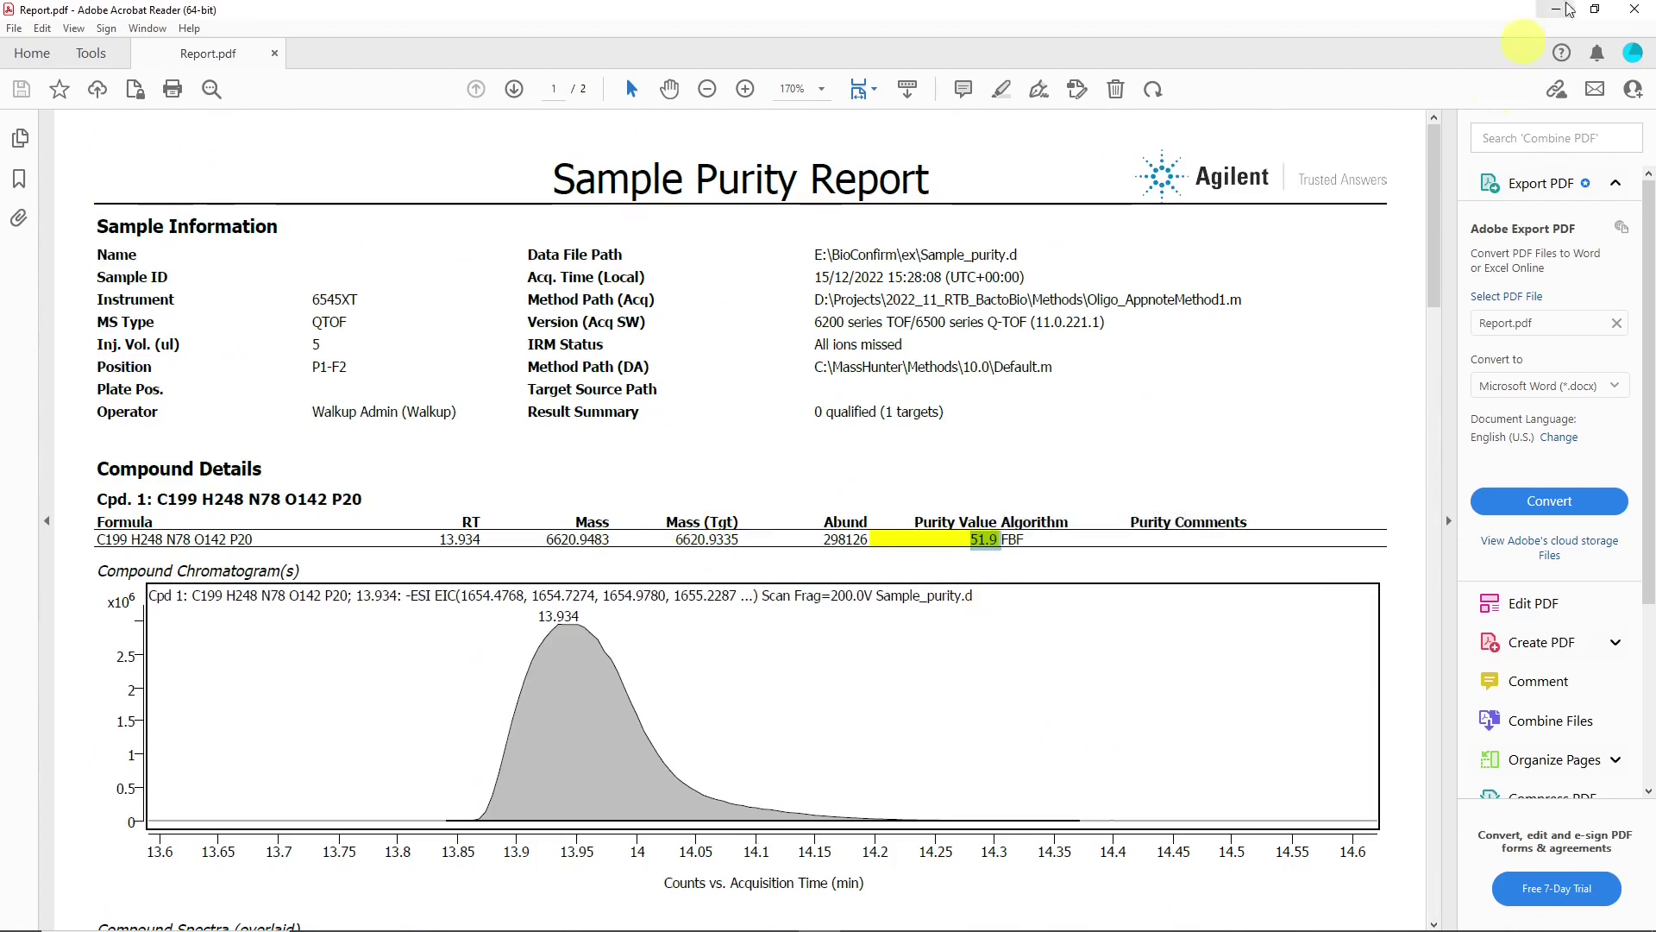
click(1635, 9)
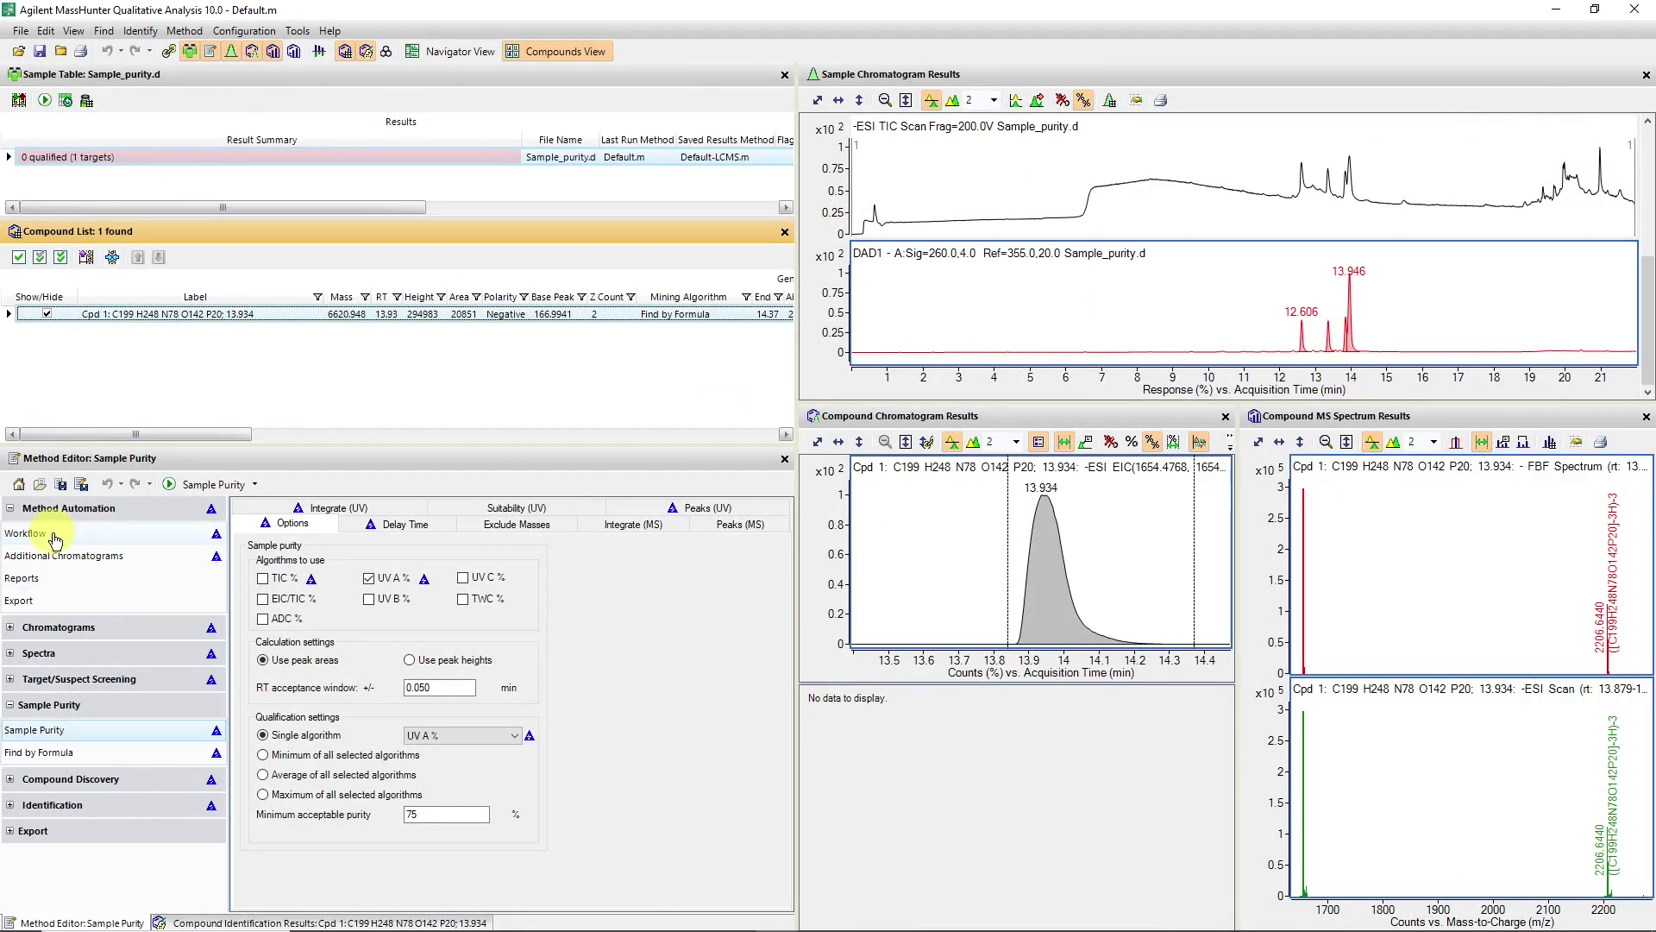
click(26, 534)
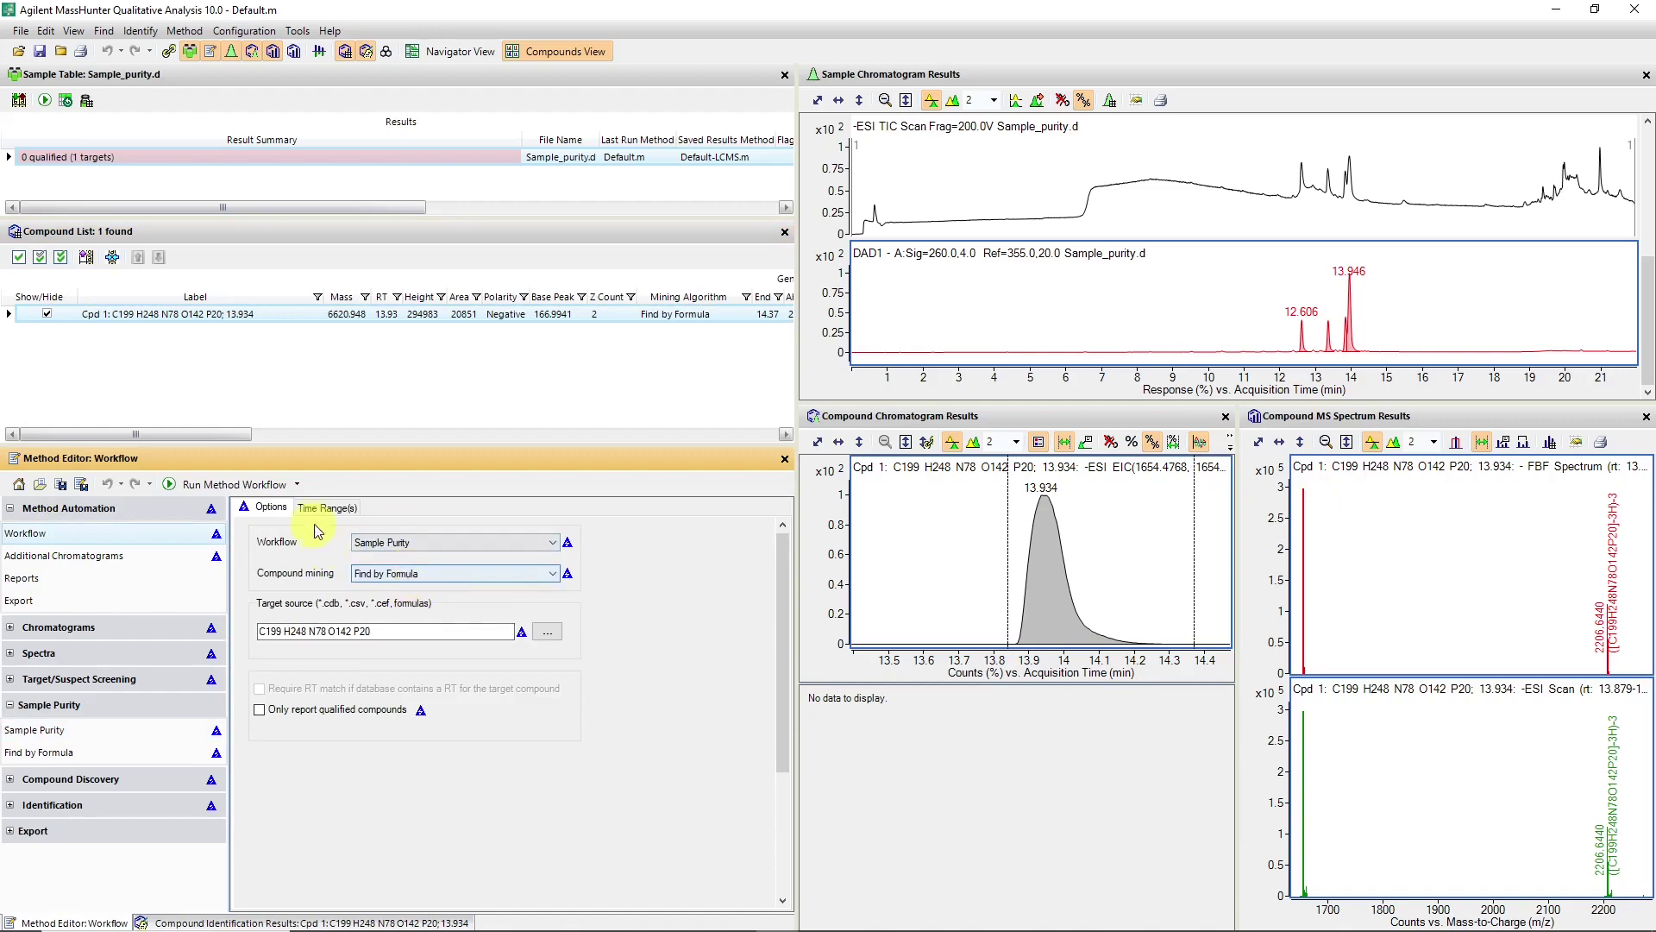